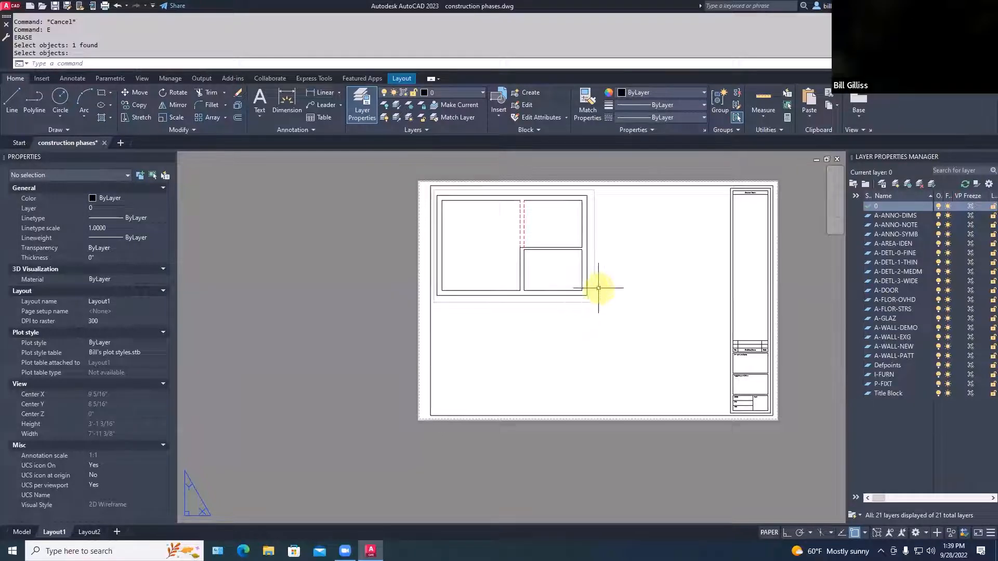
Step: Unlock the sheet's upper-left viewport showing the dashed demolition wall and set its standard scale to 1/4" = 1'-0"
left_click(633, 326)
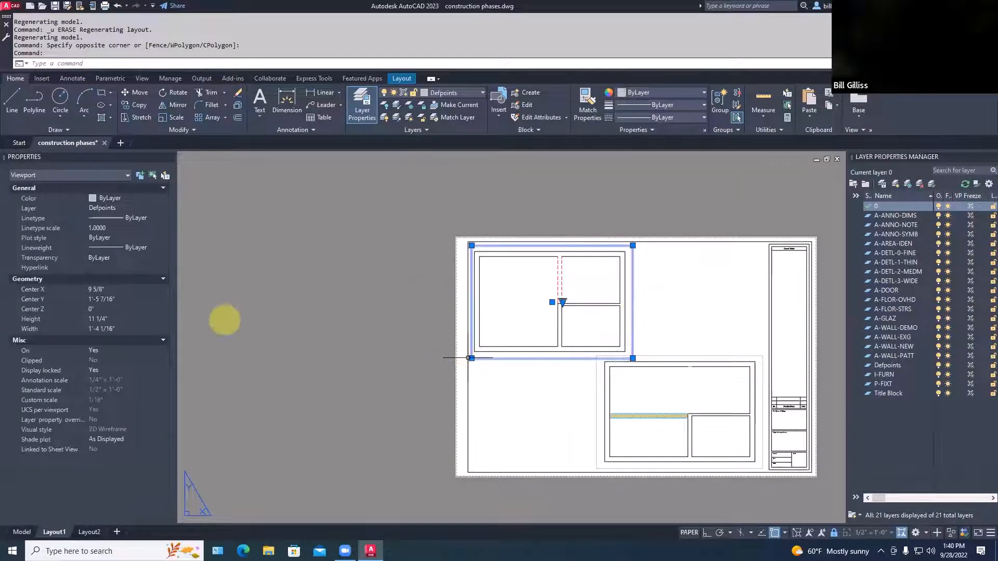
double_click(111, 372)
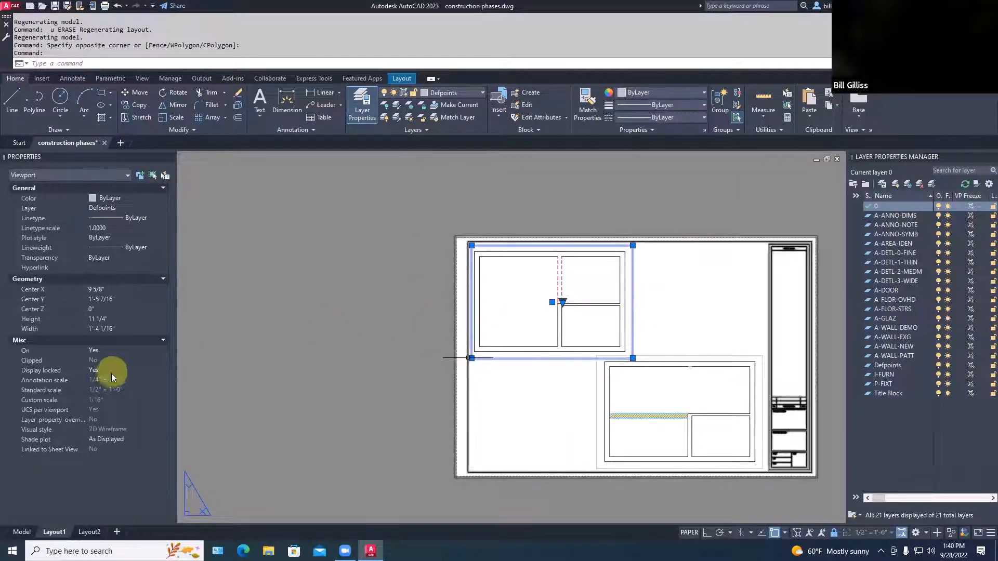
key("Escape")
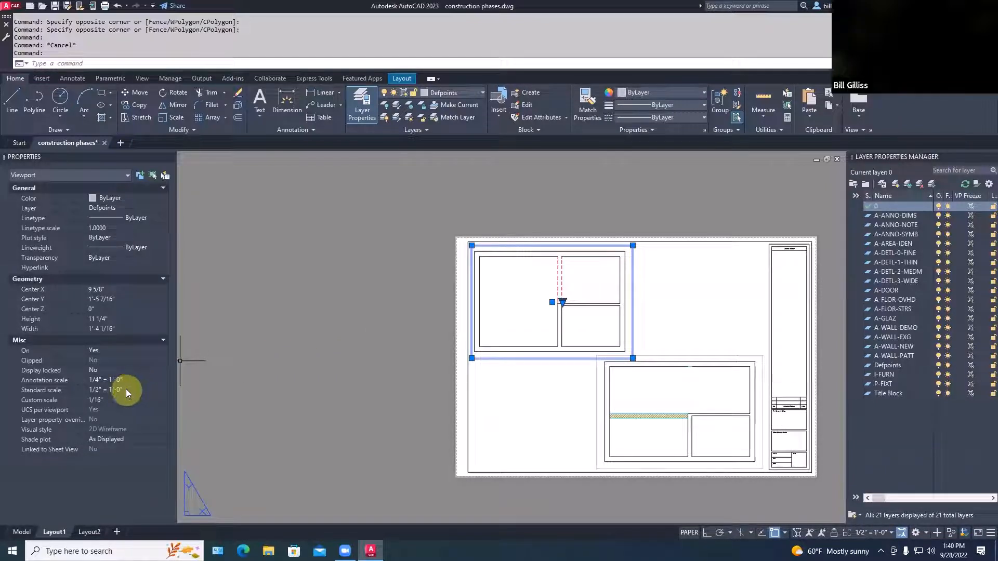
left_click(146, 389)
left_click(145, 390)
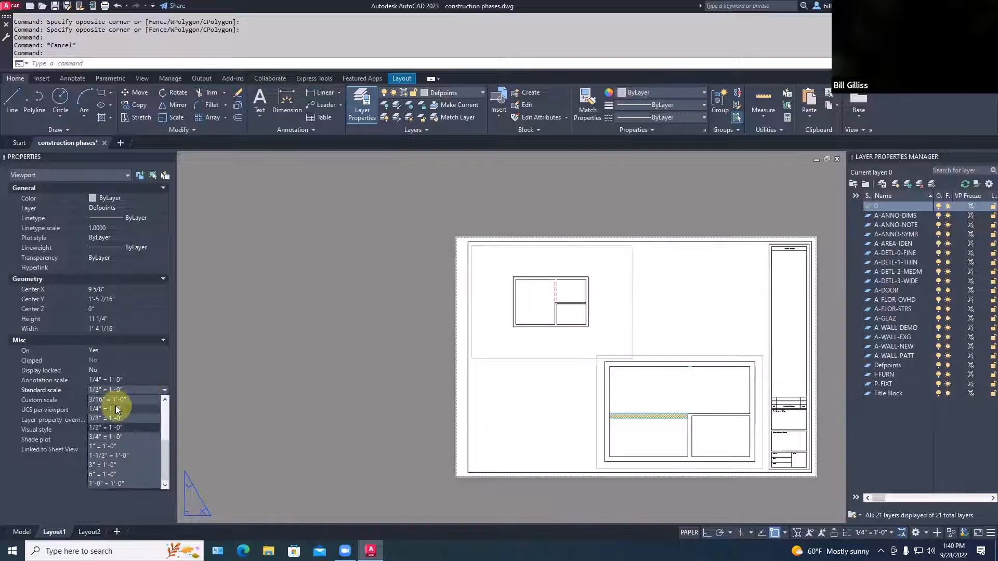
left_click(142, 410)
key("Escape")
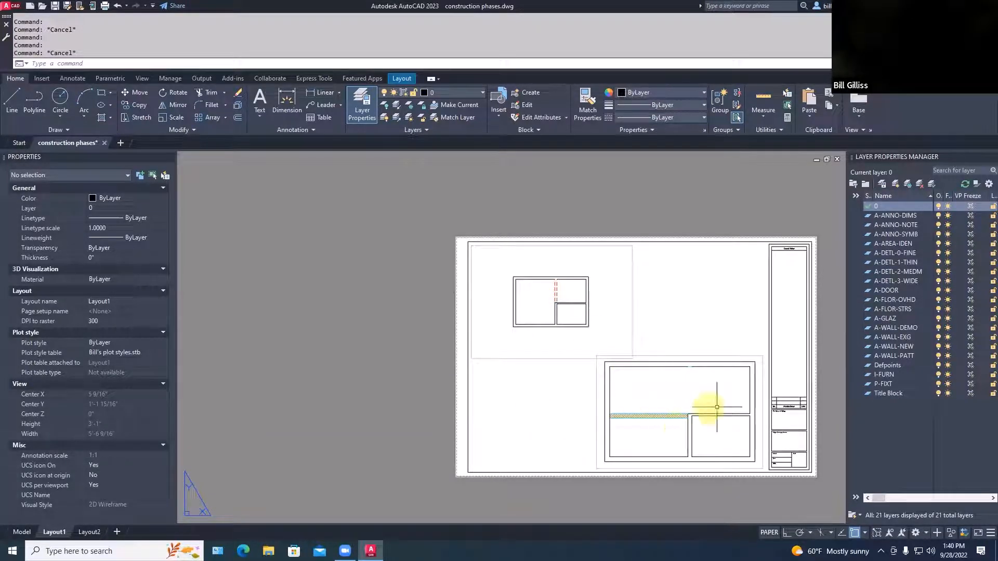
Step: In model space, set the Arial text style's height to 6" and make that style current
left_click(22, 532)
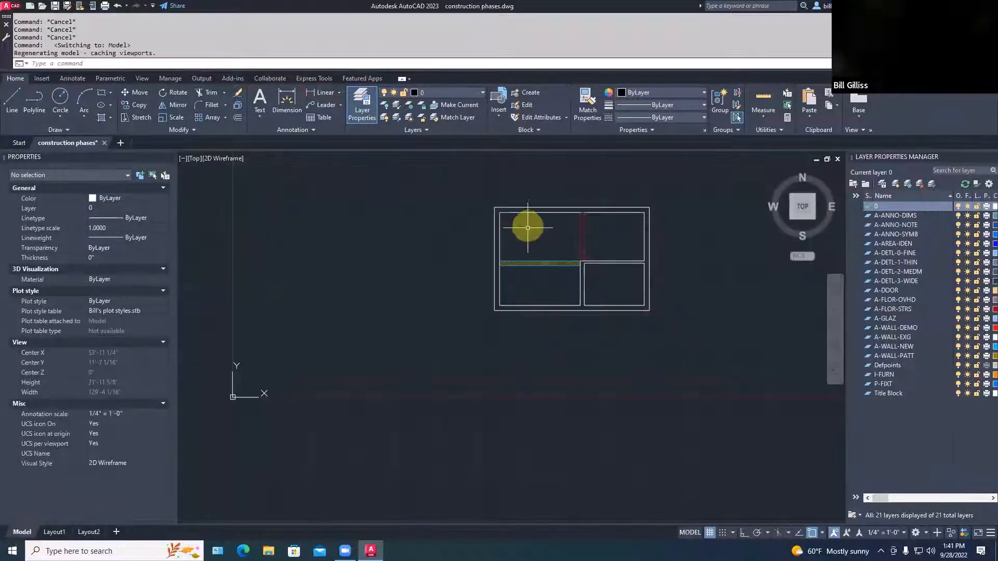
scroll(528, 232, "up", 4)
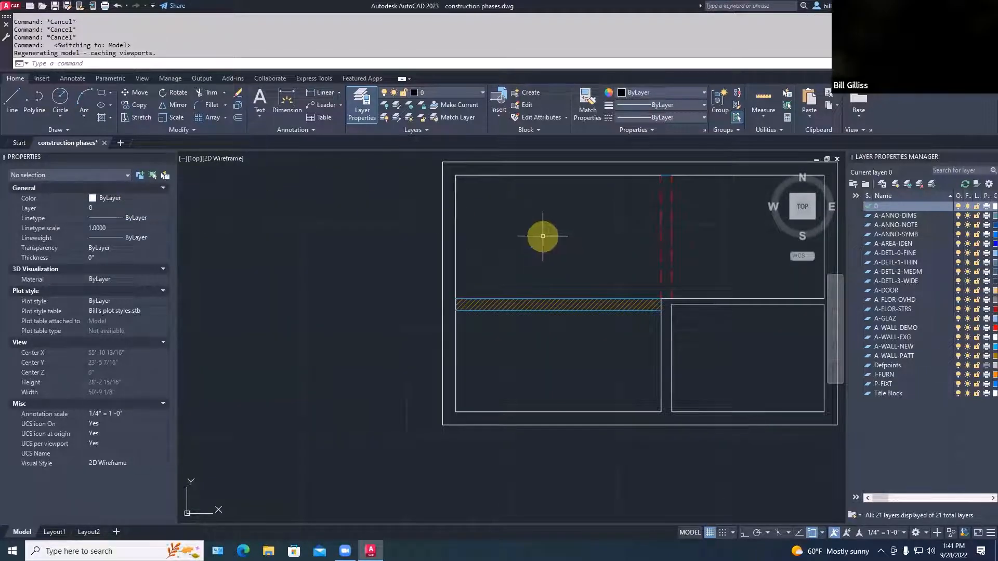
type("style")
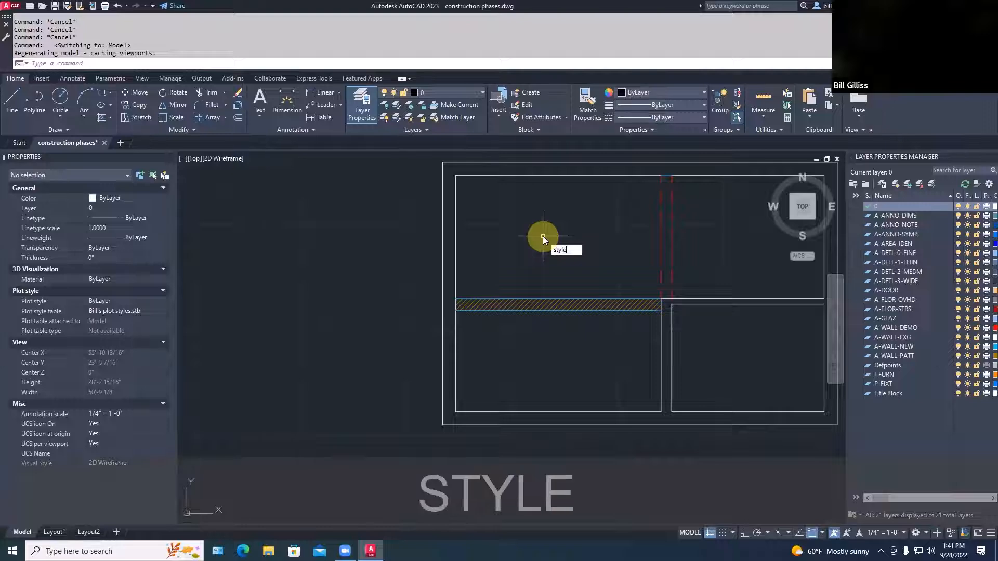
key("Return")
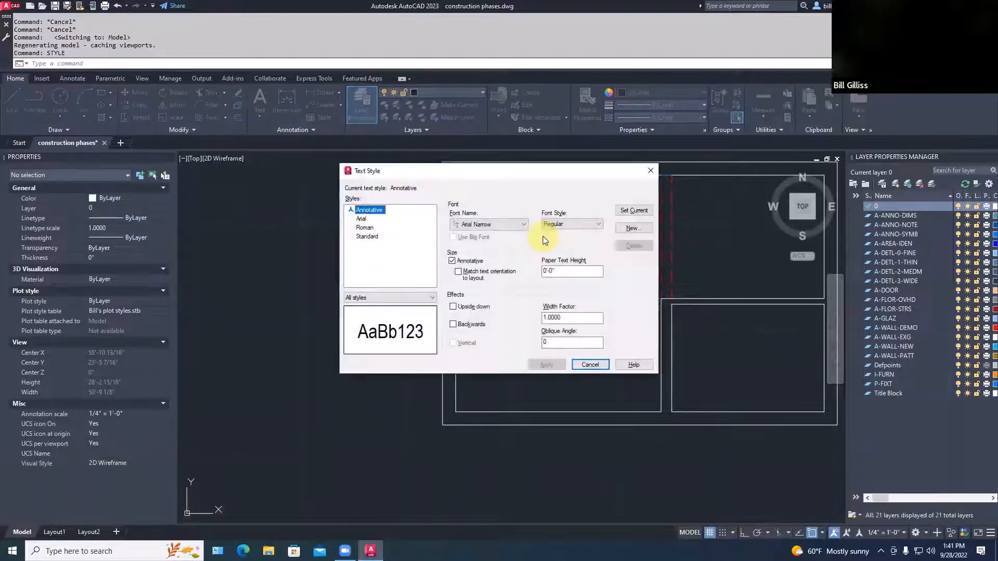
left_click(362, 219)
left_click_drag(565, 269, 539, 269)
type("6")
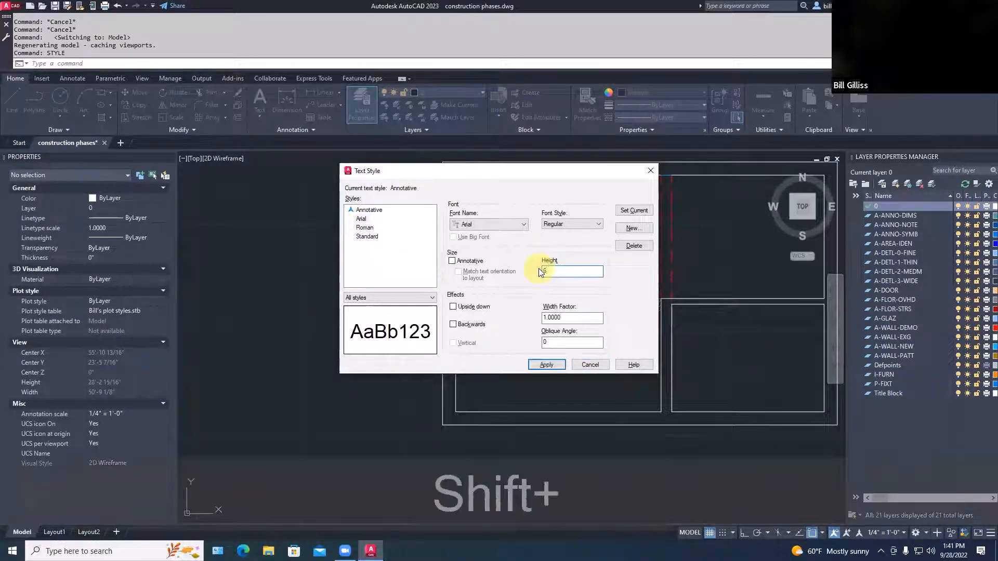
type("\"")
key("Return")
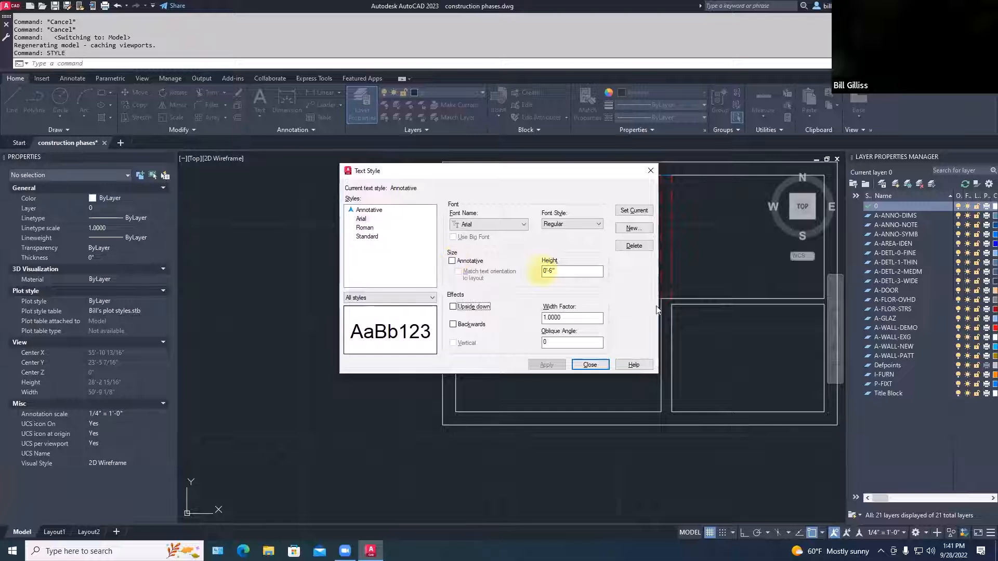
left_click(633, 211)
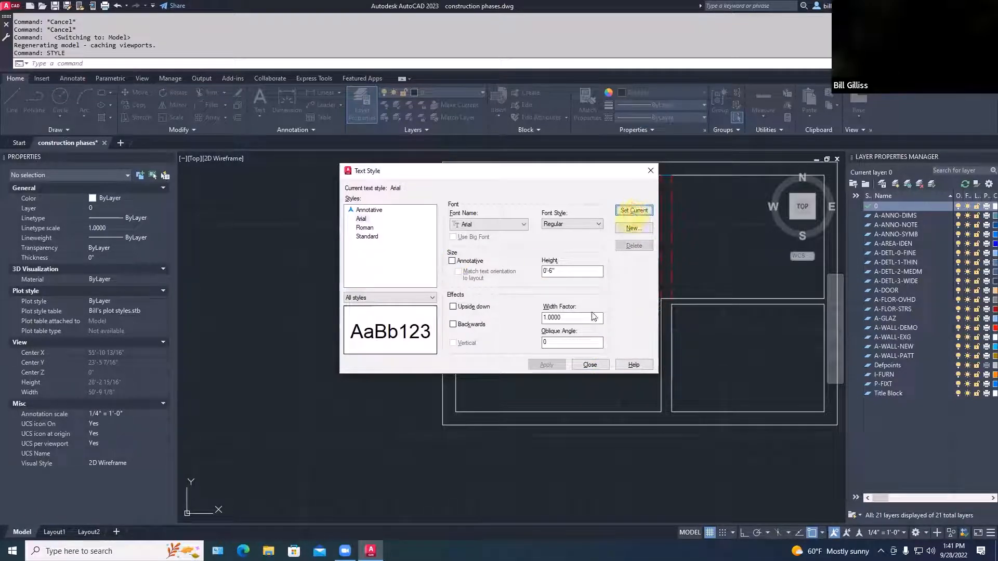
left_click(585, 364)
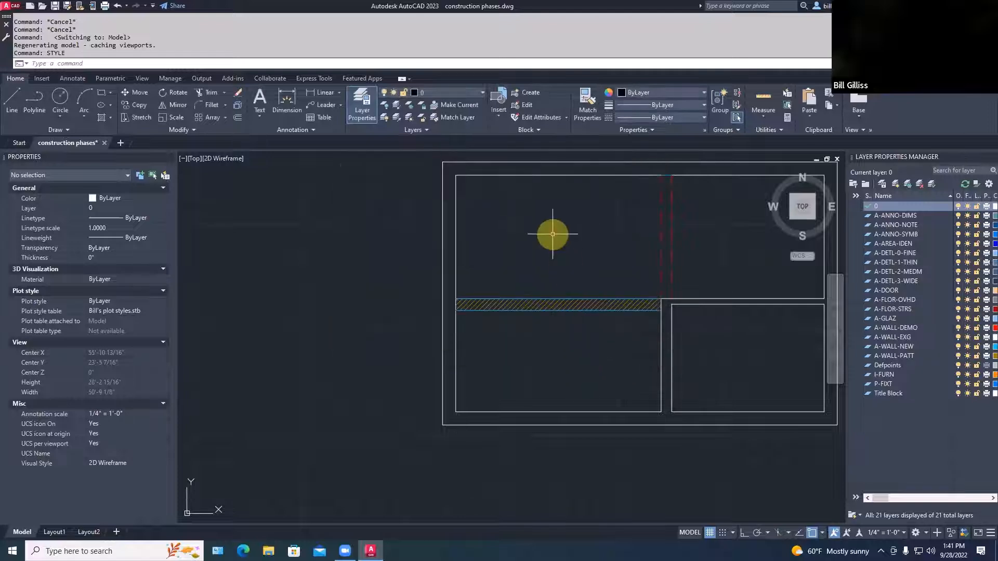
Step: Place horizontal single-line text reading "this is 6" HIGH text" in the plan's upper-left room, with Ortho on
type("TEXT")
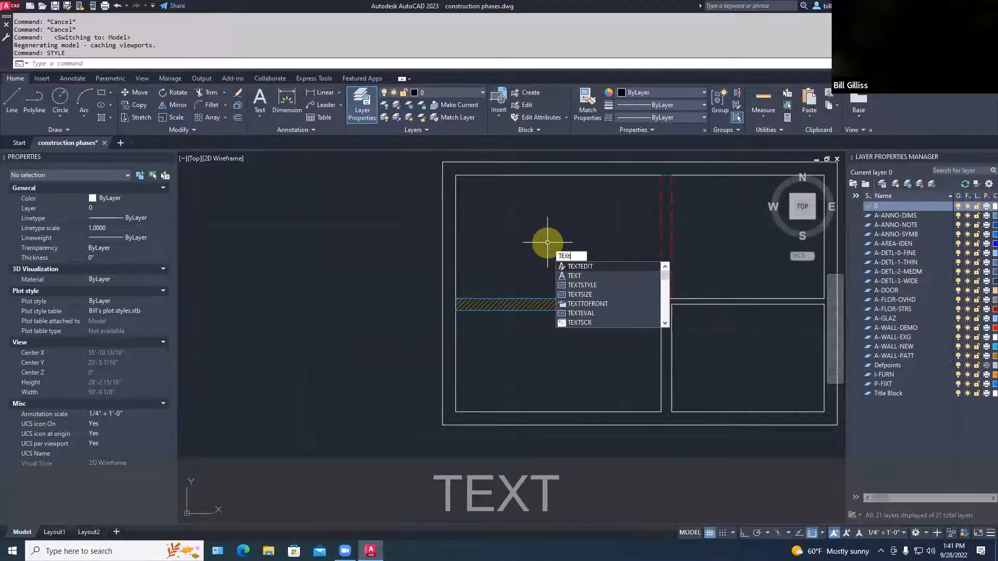
key("space")
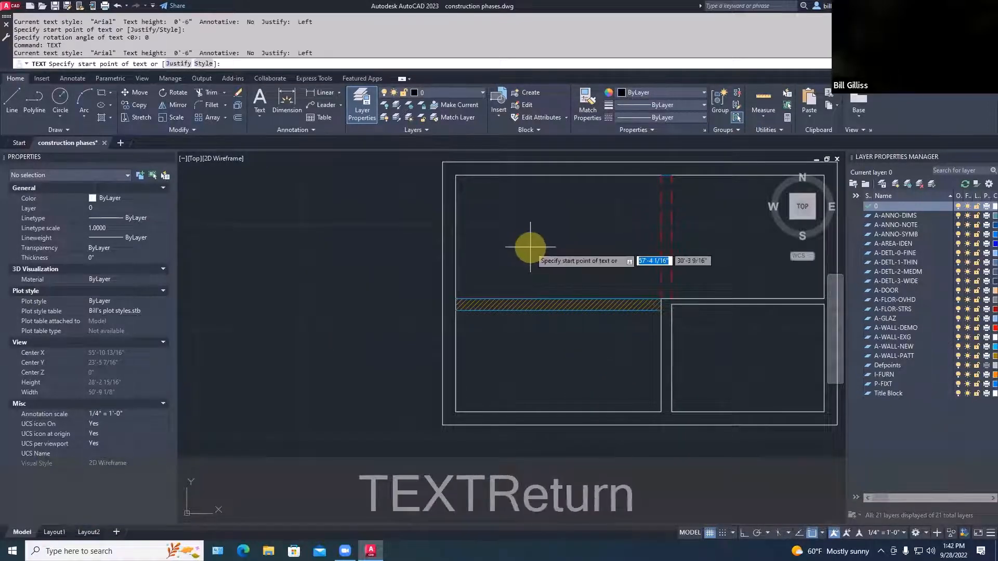
left_click(530, 247)
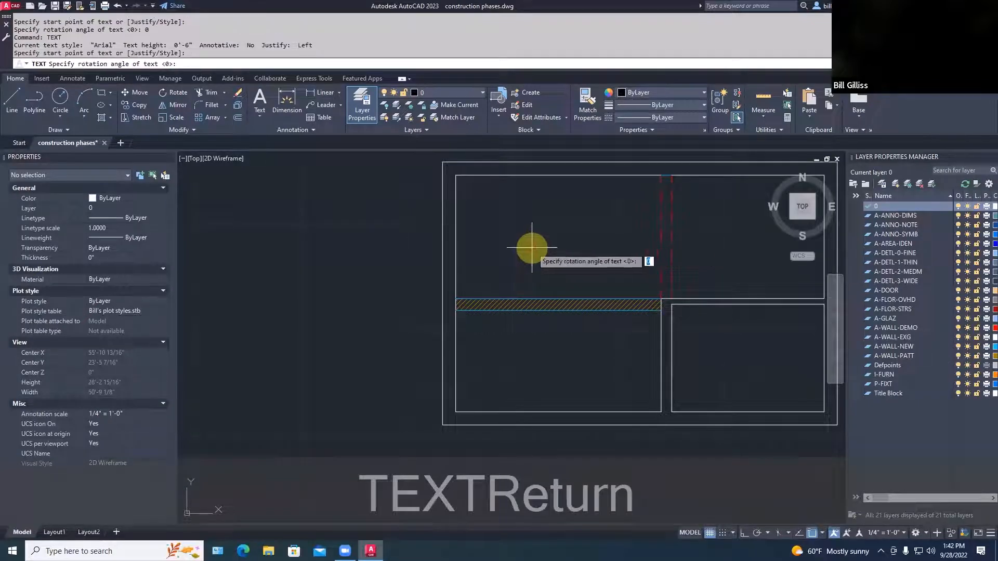
key("F8")
left_click(597, 244)
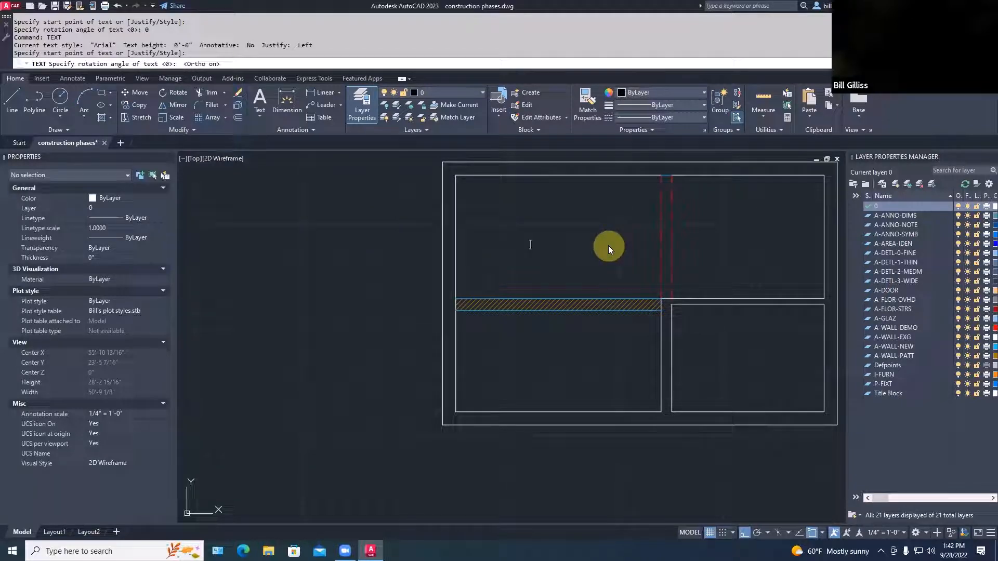
type("this ")
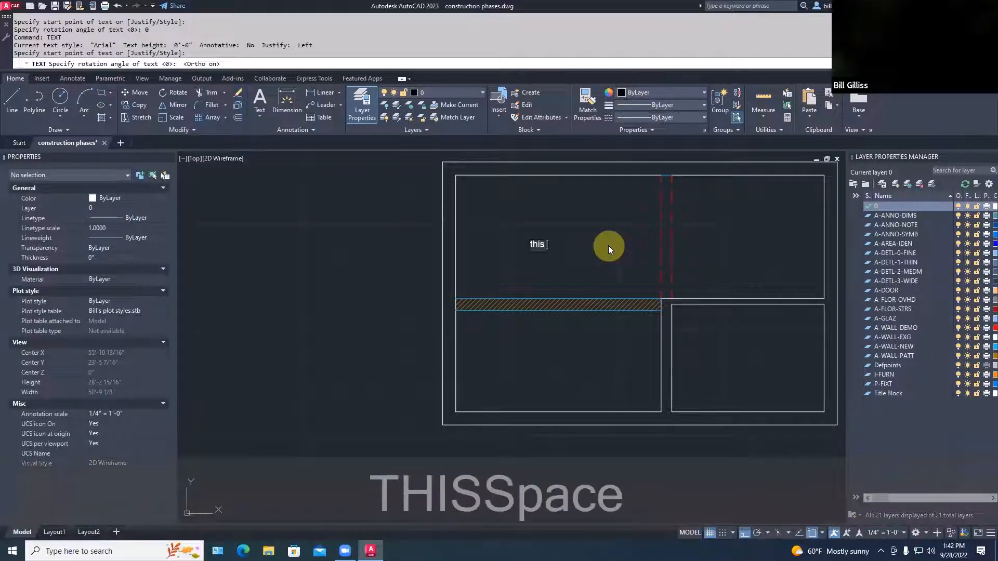
type("is 6\" HIG")
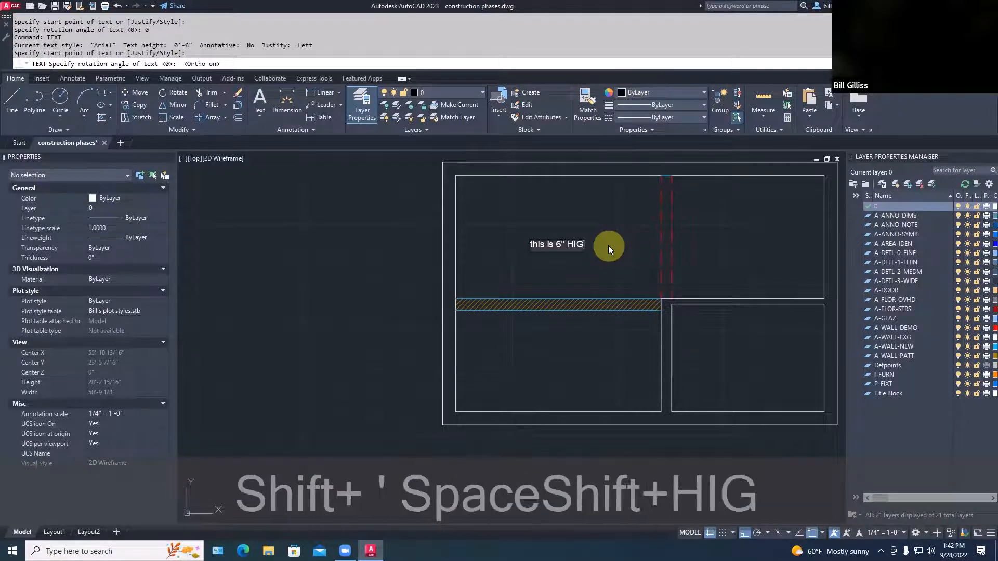
type("H text")
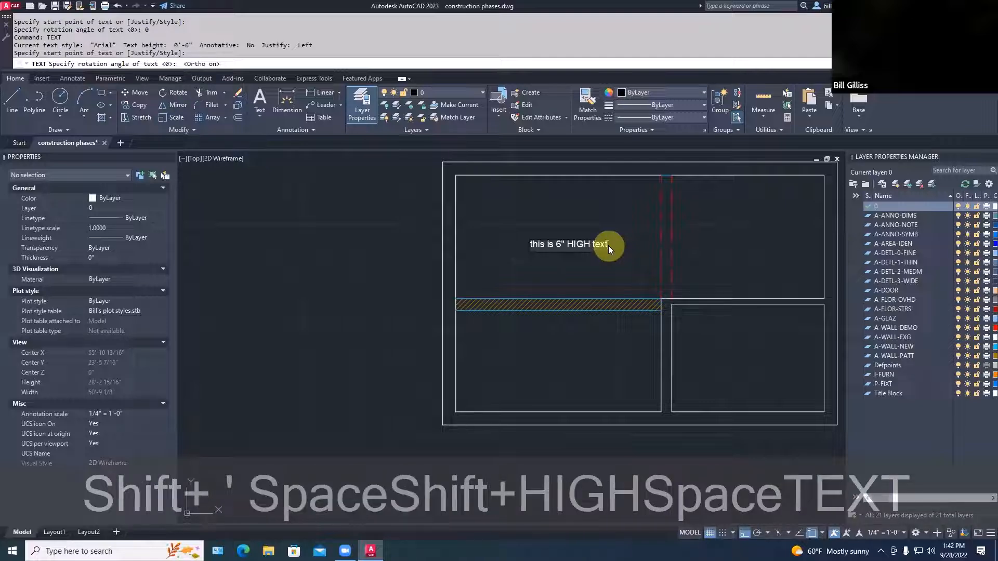
key("Return")
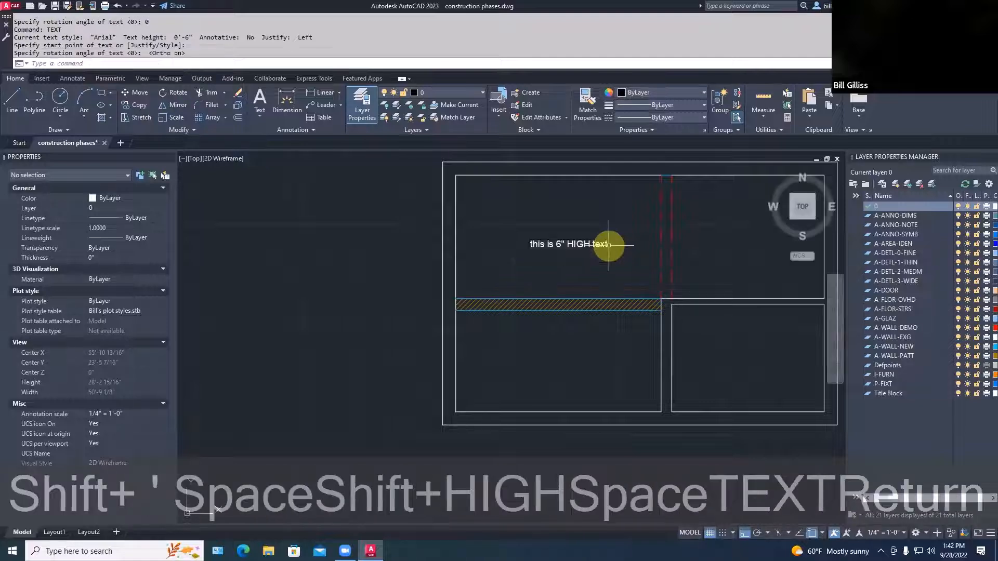
Step: Inspect the new text's properties in model space and compare its appearance in the two Layout1 viewports
scroll(608, 244, "down", 5)
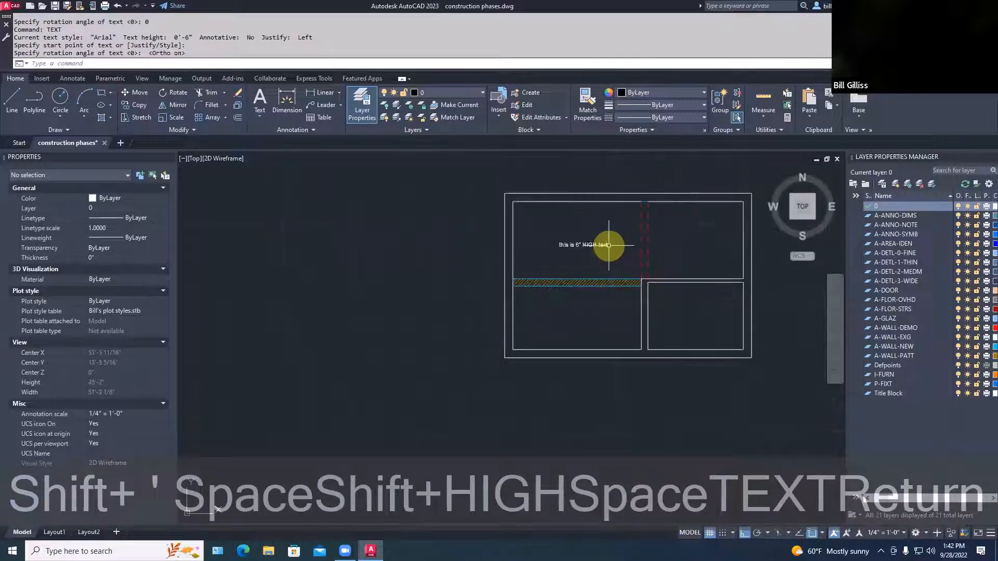
scroll(609, 245, "up", 5)
scroll(608, 246, "up", 2)
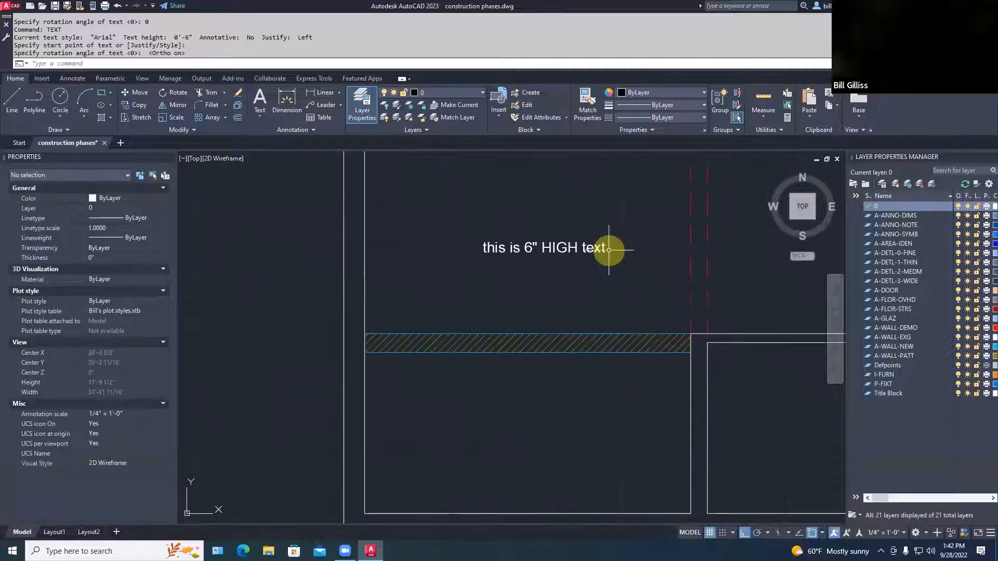
left_click(598, 248)
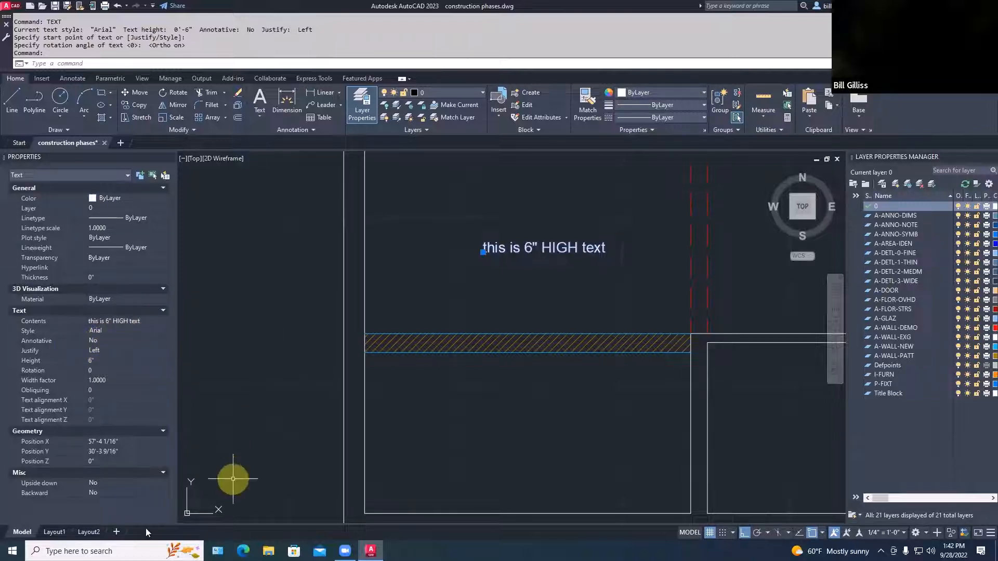
left_click(58, 533)
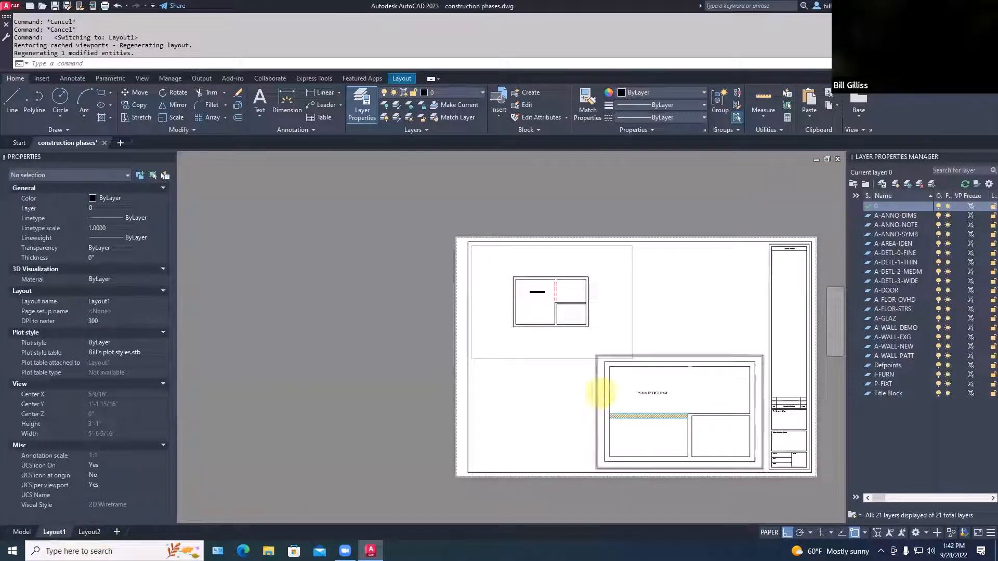
scroll(644, 395, "up", 5)
scroll(646, 395, "down", 3)
middle_click_drag(646, 395, 446, 291)
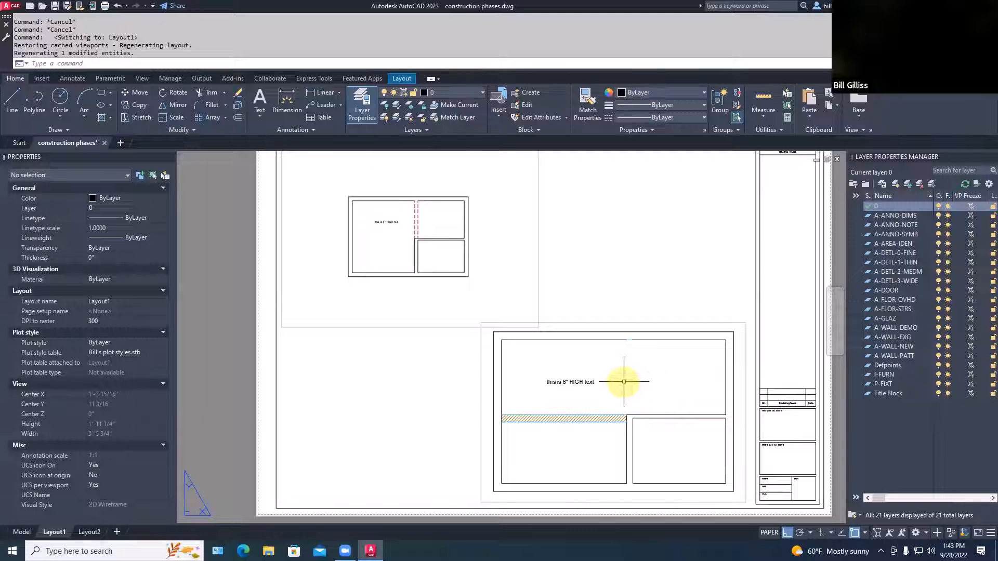
Step: Set the room text's height to 3" from within the lower-right viewport
double_click(574, 382)
left_click(562, 382)
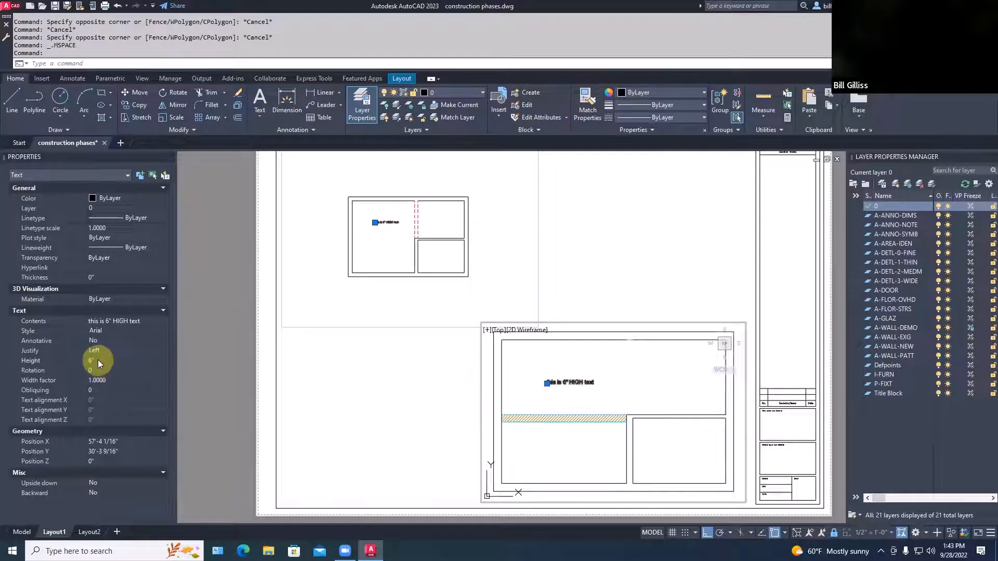
left_click(85, 360)
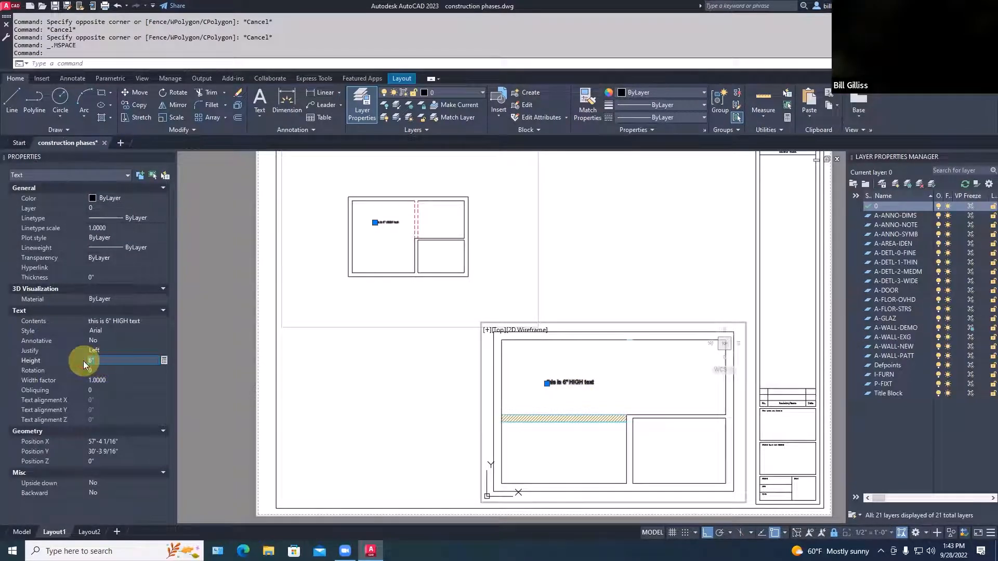
type("3\"")
key("Return")
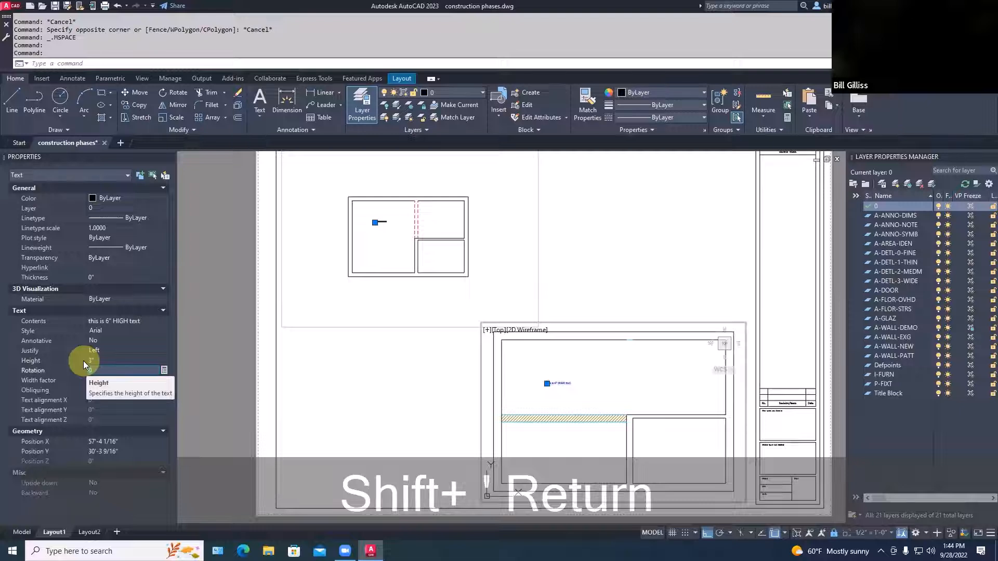
key("Escape")
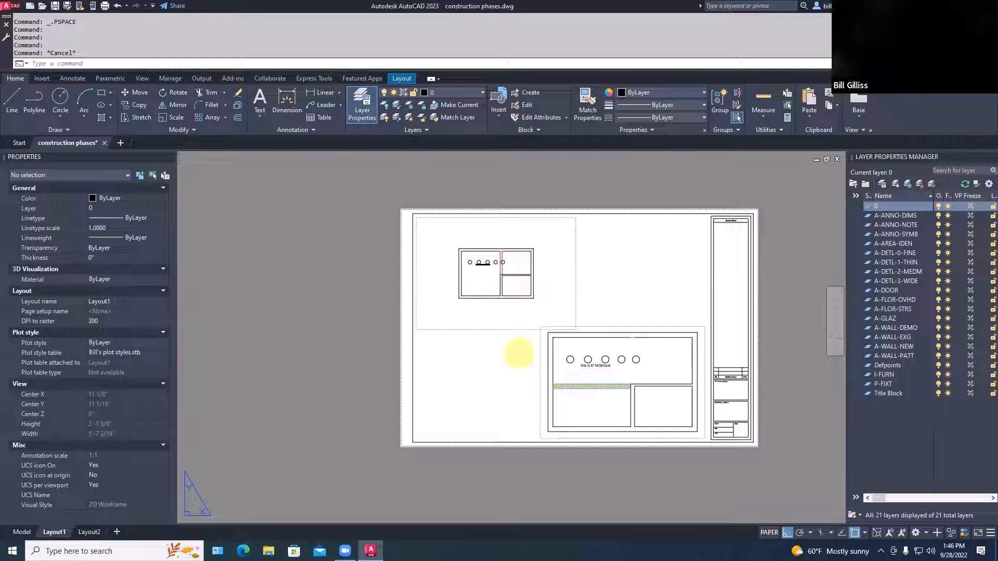
Step: Compare the sizes of the circles and text between the two Layout1 viewports
scroll(490, 261, "up", 8)
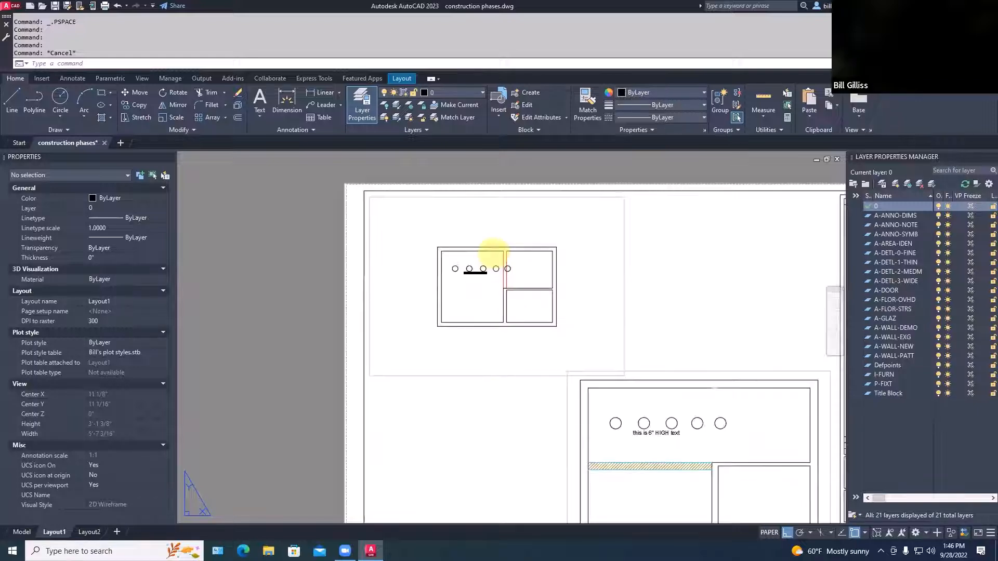
scroll(464, 315, "up", 2)
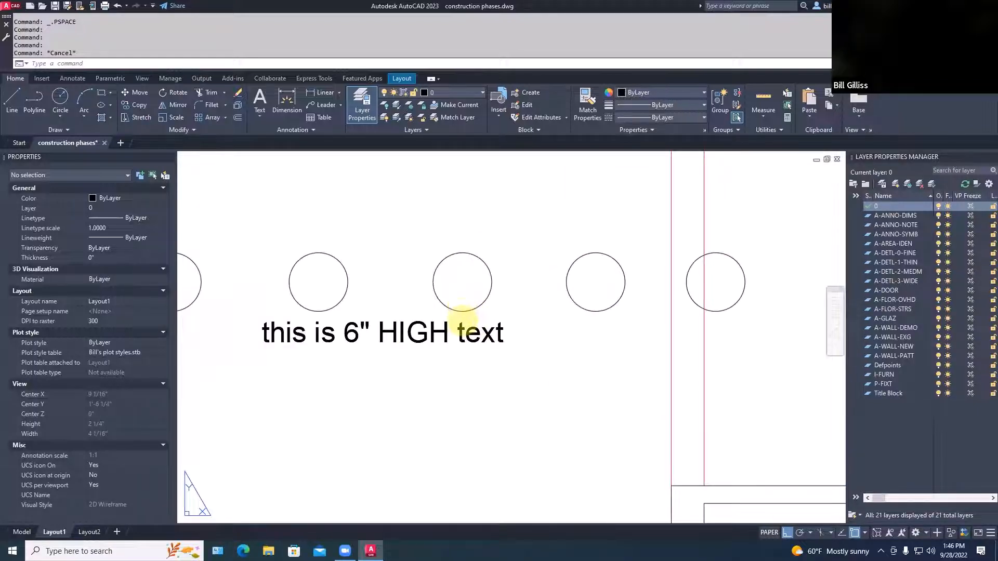
scroll(462, 317, "down", 10)
scroll(626, 470, "up", 4)
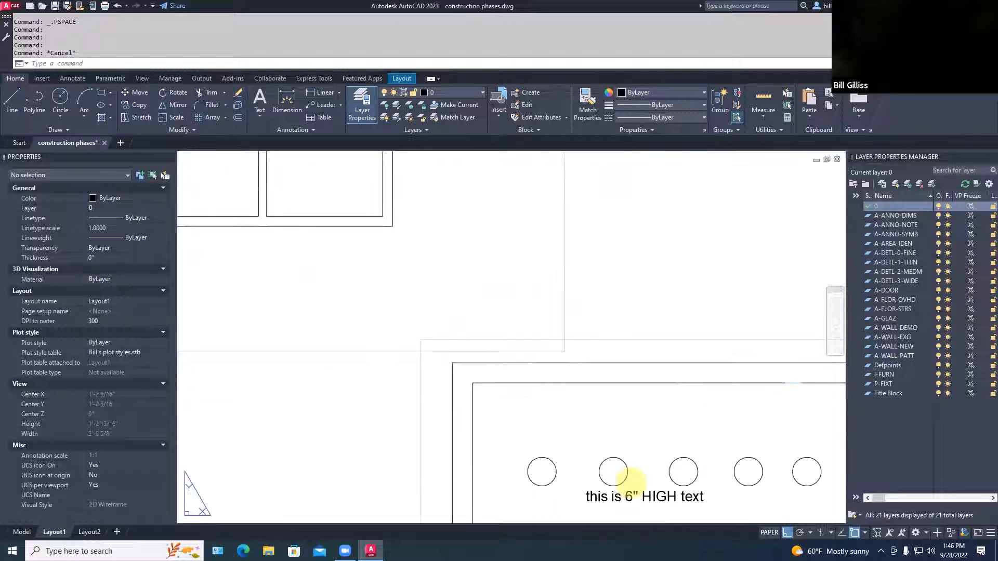
scroll(639, 473, "down", 4)
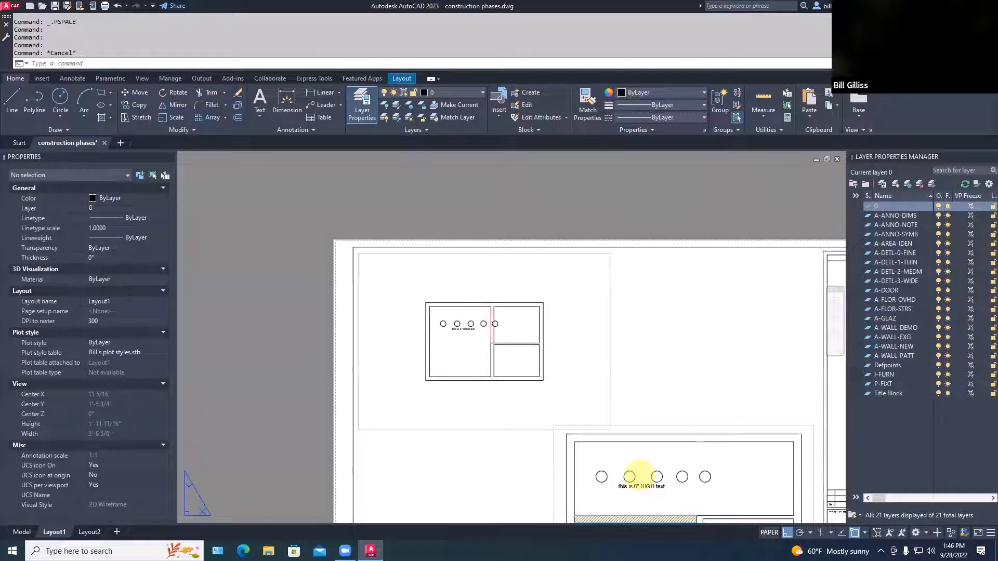
scroll(660, 334, "down", 2)
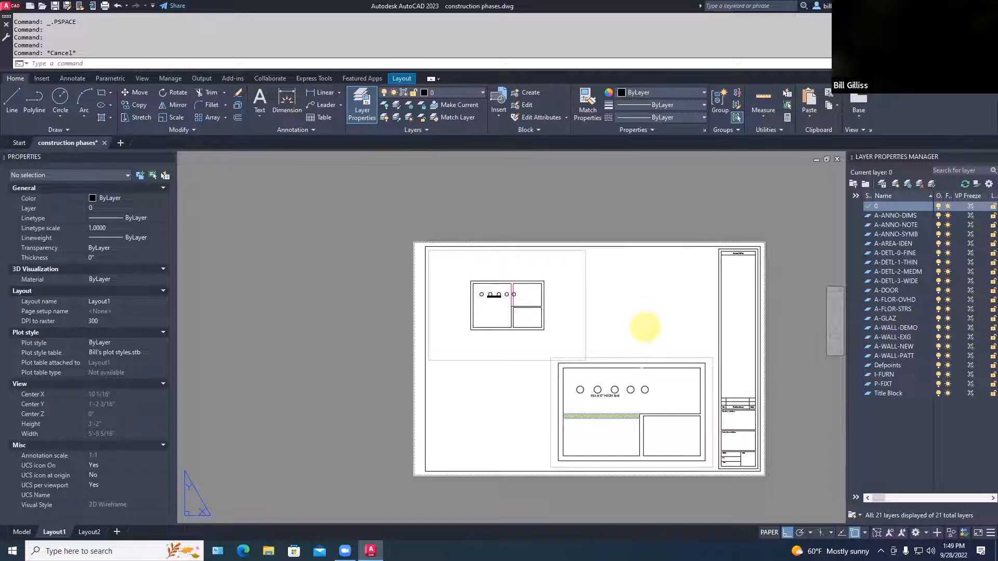
Step: In model space, edit the single-line text below the circles to read "this is 6" HIGH FIXED-HEIGHT text"
left_click(22, 533)
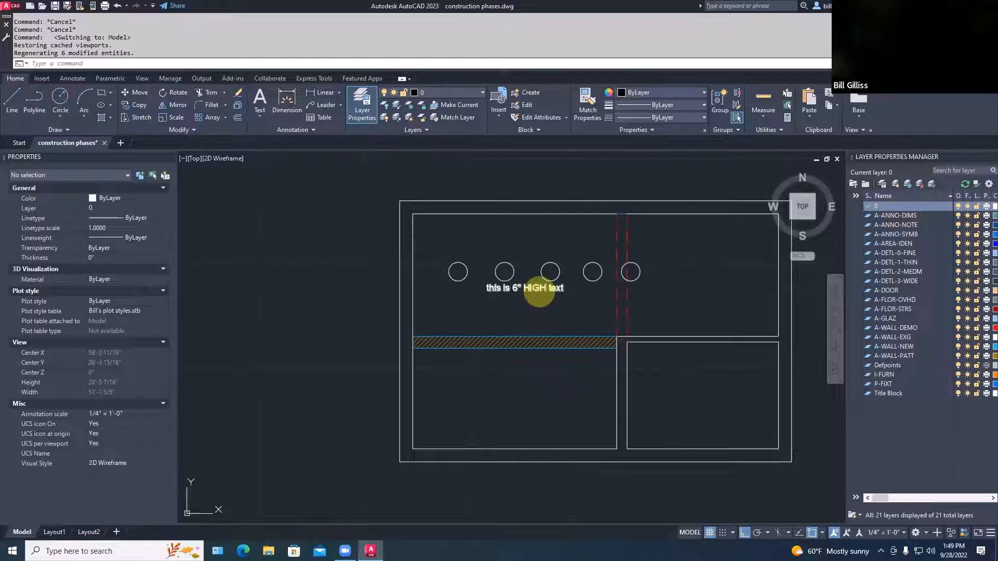
type("ed")
key("space")
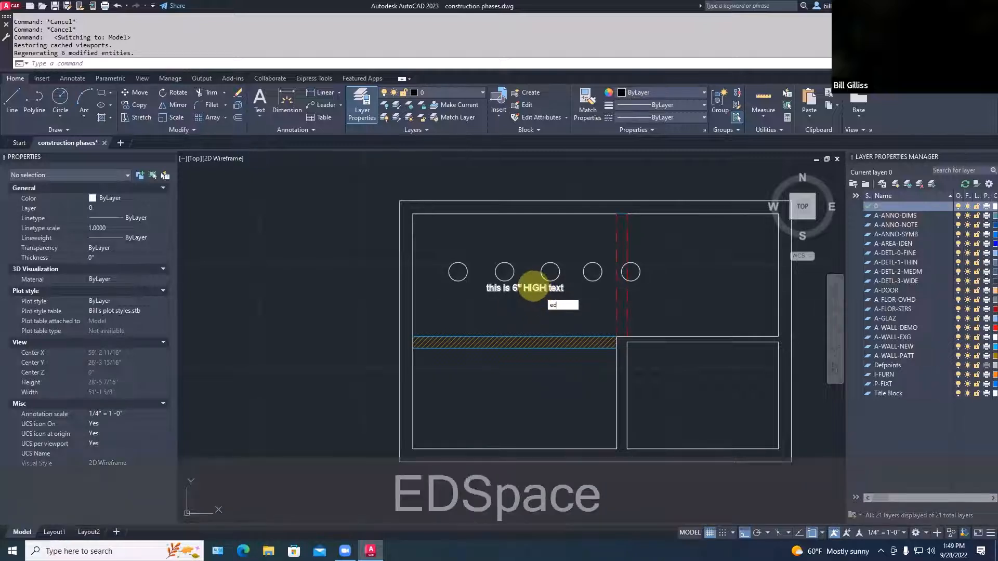
key("space")
key("Escape")
key("Escape")
key("Escape")
type("ed")
key("space")
left_click(536, 288)
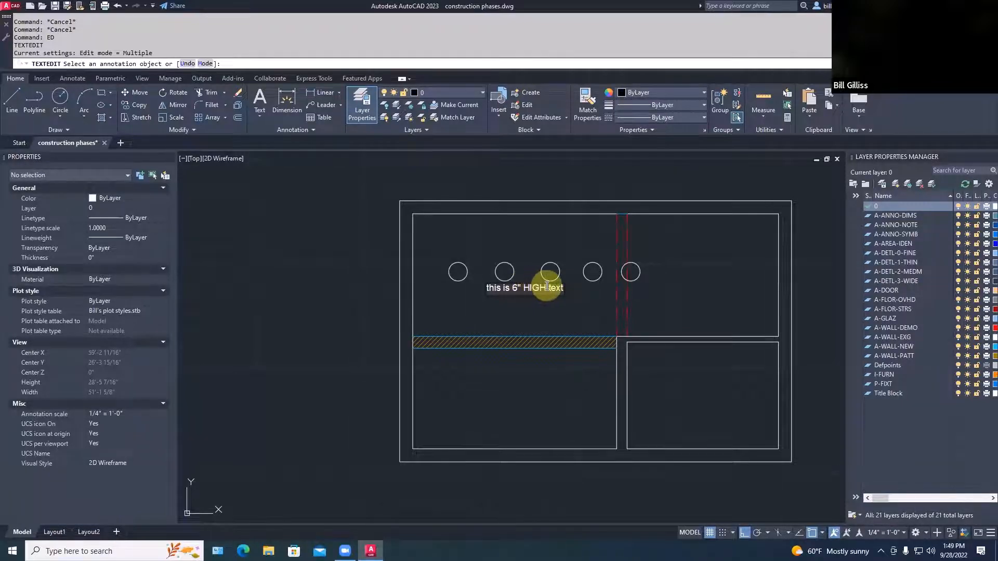
type("FIXED")
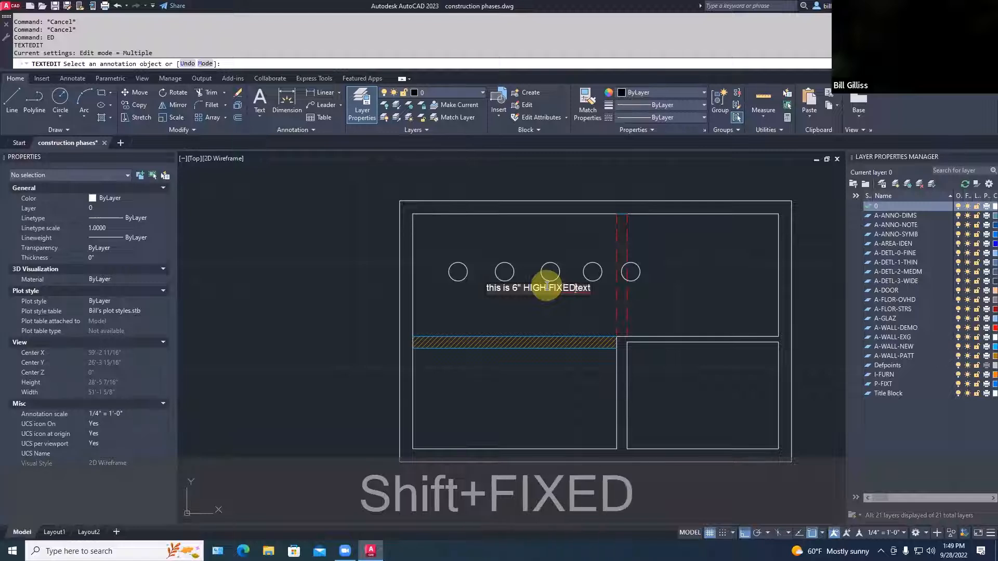
type("-HEI")
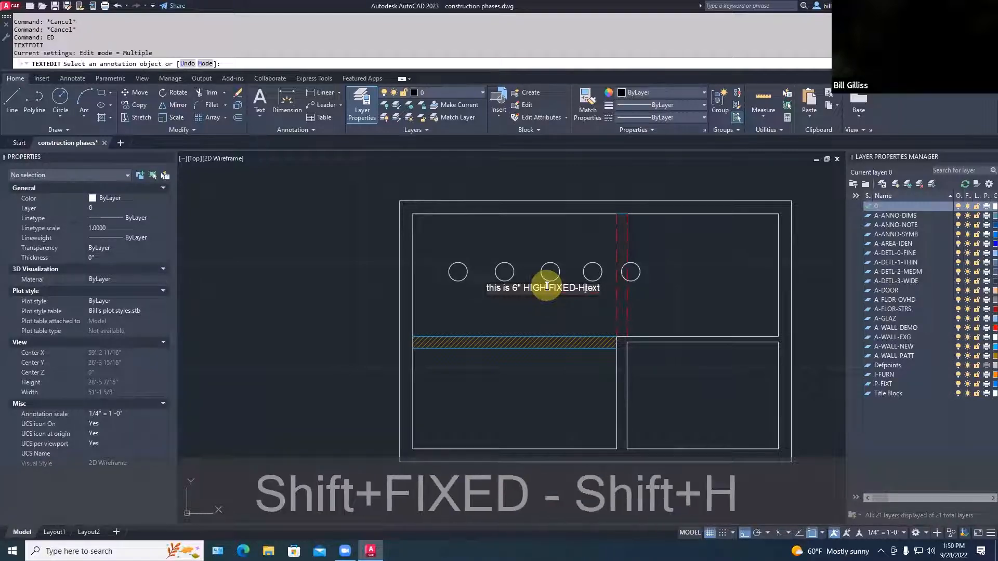
type("GHT")
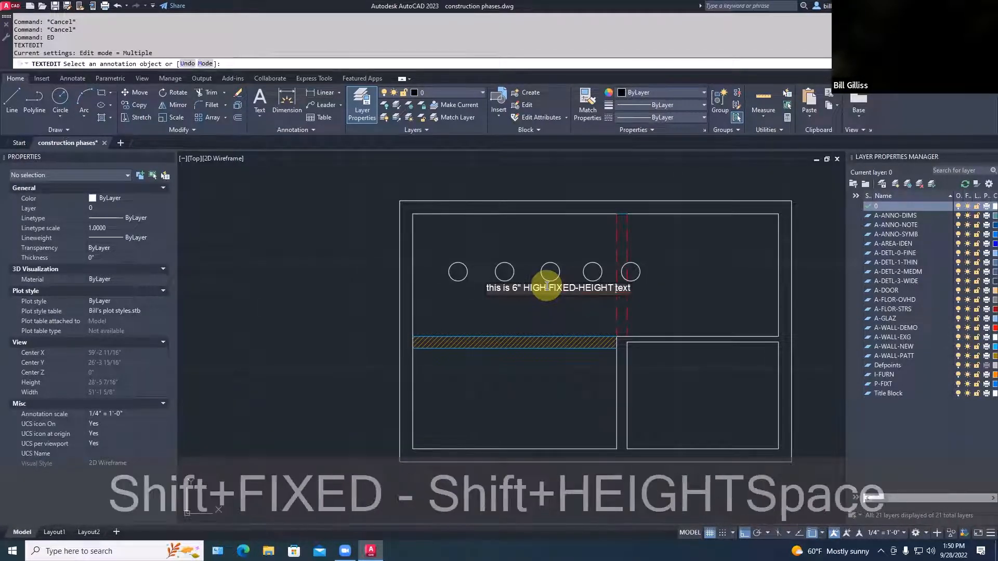
key("Return")
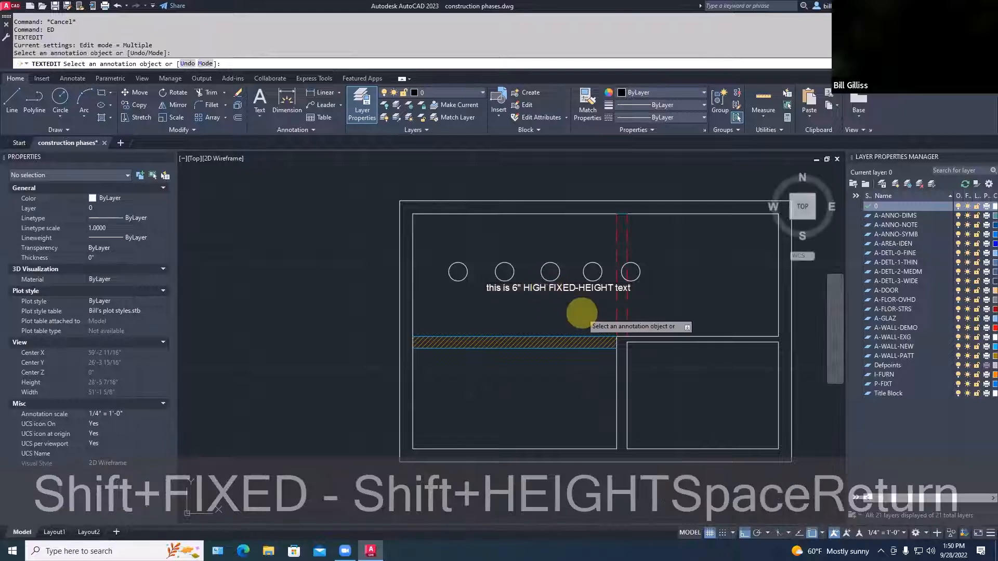
key("Escape")
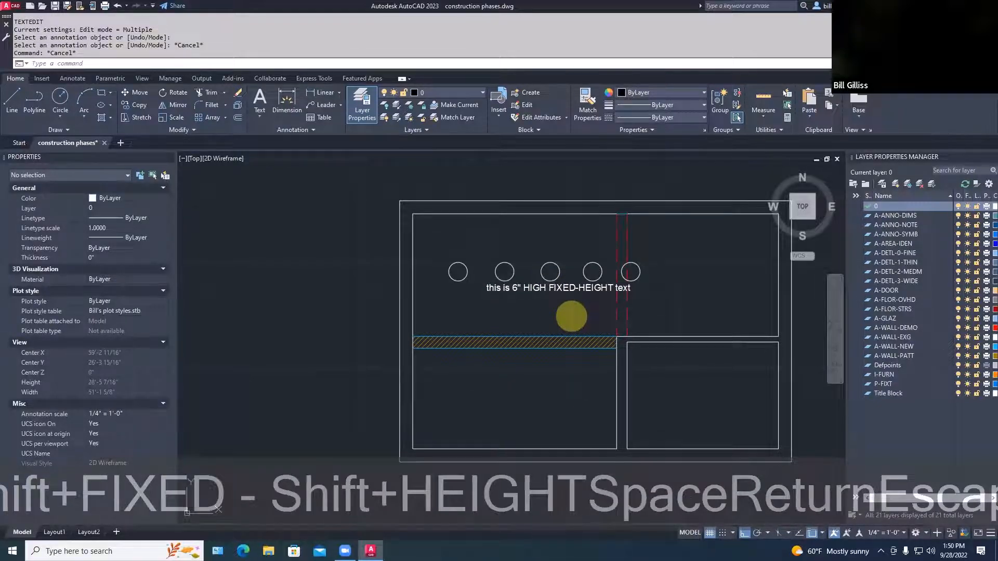
scroll(571, 316, "down", 4)
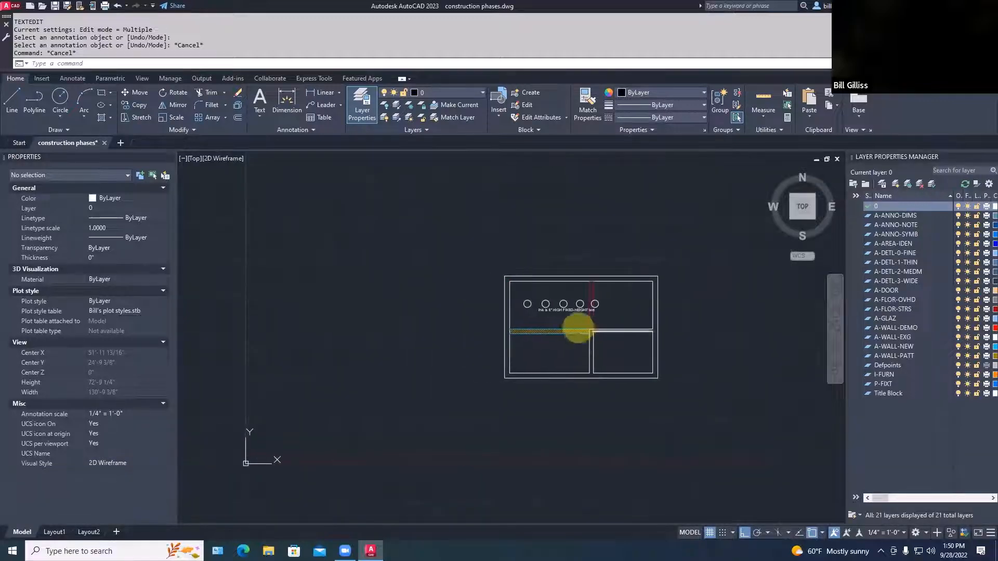
scroll(575, 318, "up", 8)
scroll(662, 345, "down", 3)
mouse_move(669, 372)
middle_mouse_down()
mouse_move(533, 364)
mouse_move(585, 397)
middle_mouse_up()
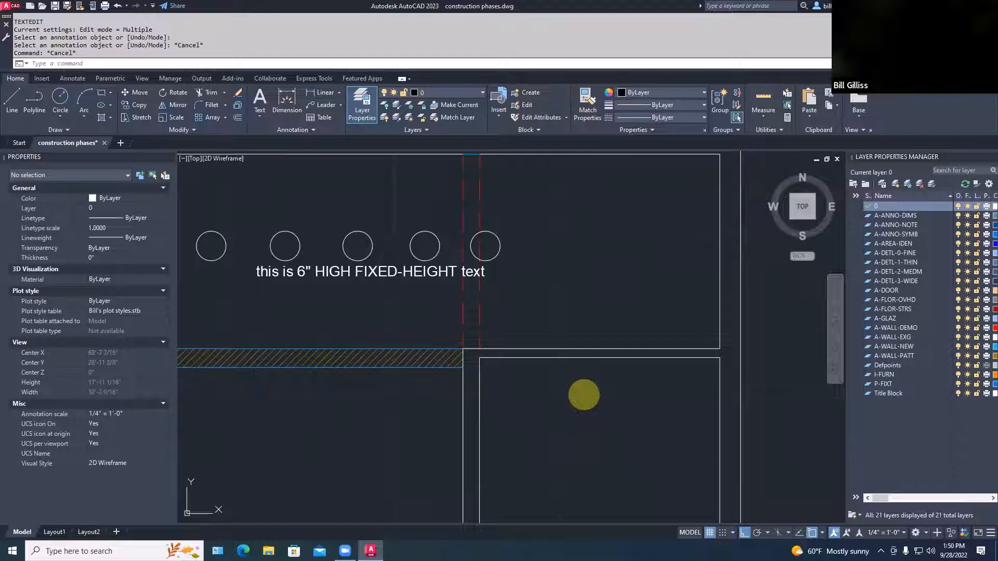
scroll(583, 396, "down", 2)
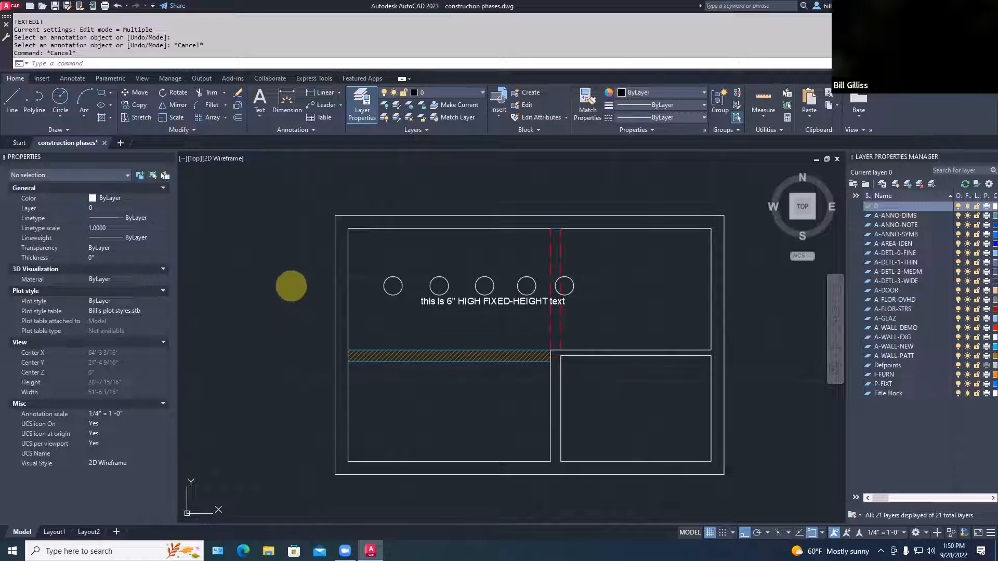
Step: Set the Annotative text style's paper text height to 1/8" and make that style current
type("STYLE")
key("Return")
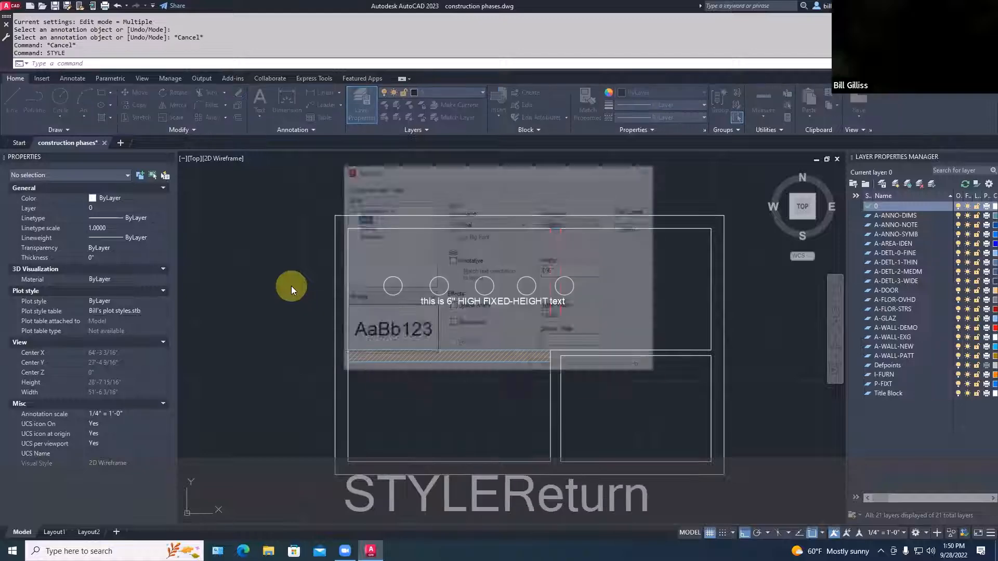
left_click(368, 211)
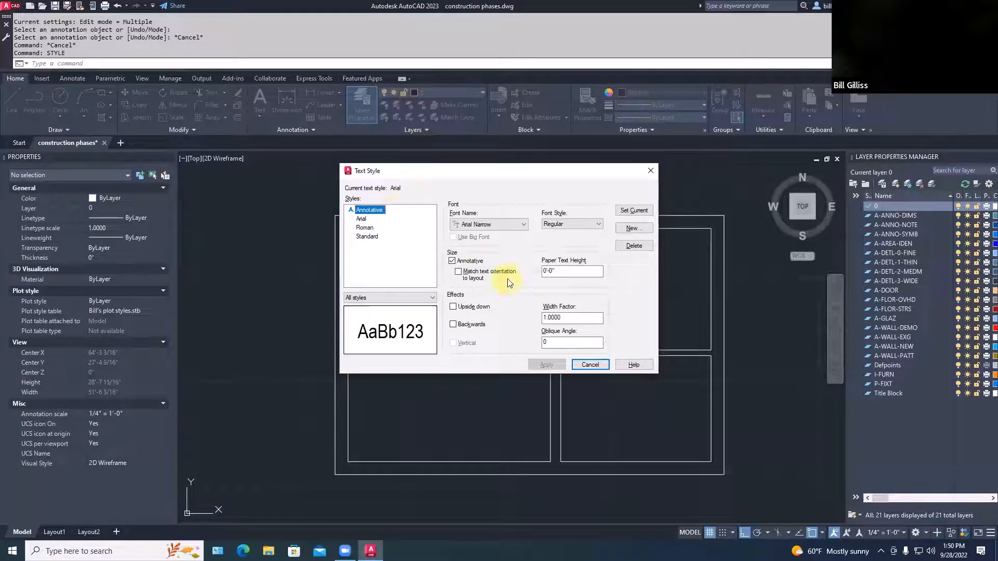
left_click(362, 219)
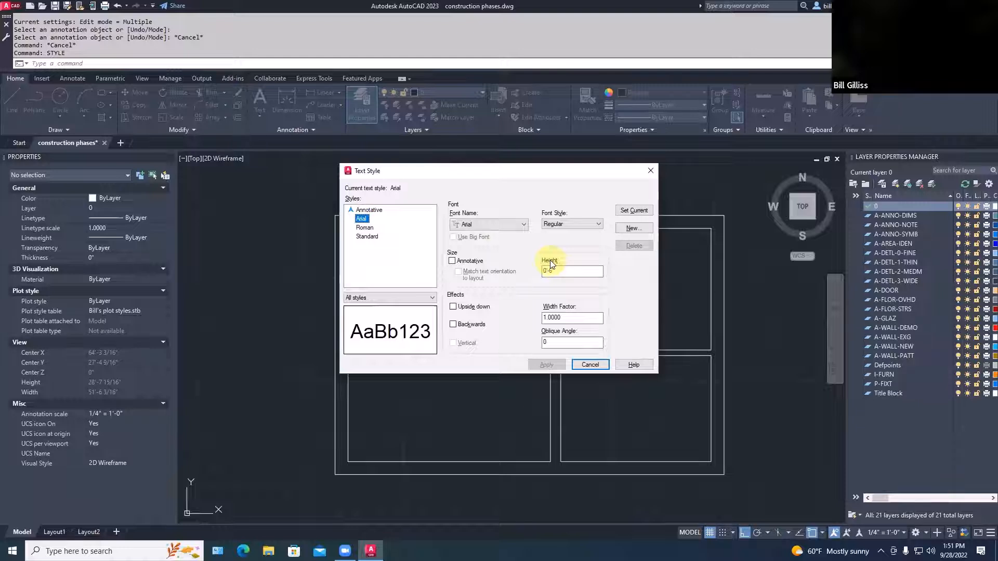
left_click(369, 210)
double_click(544, 271)
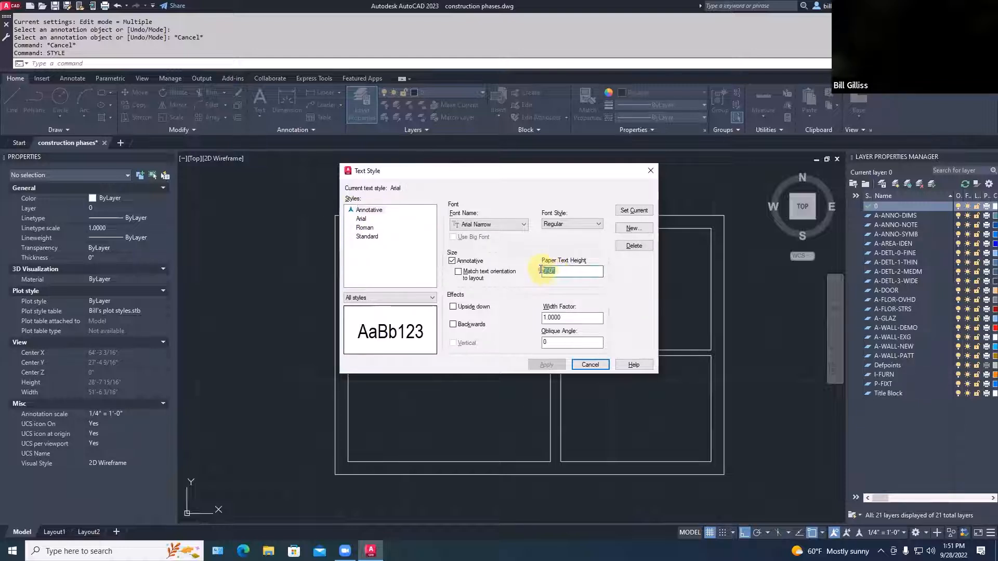
type("1")
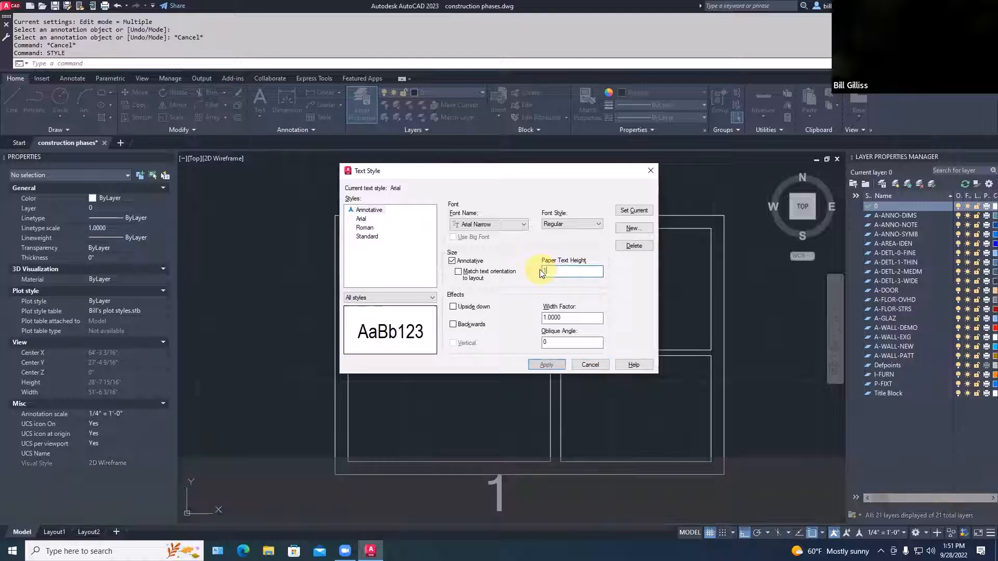
type("/8\"")
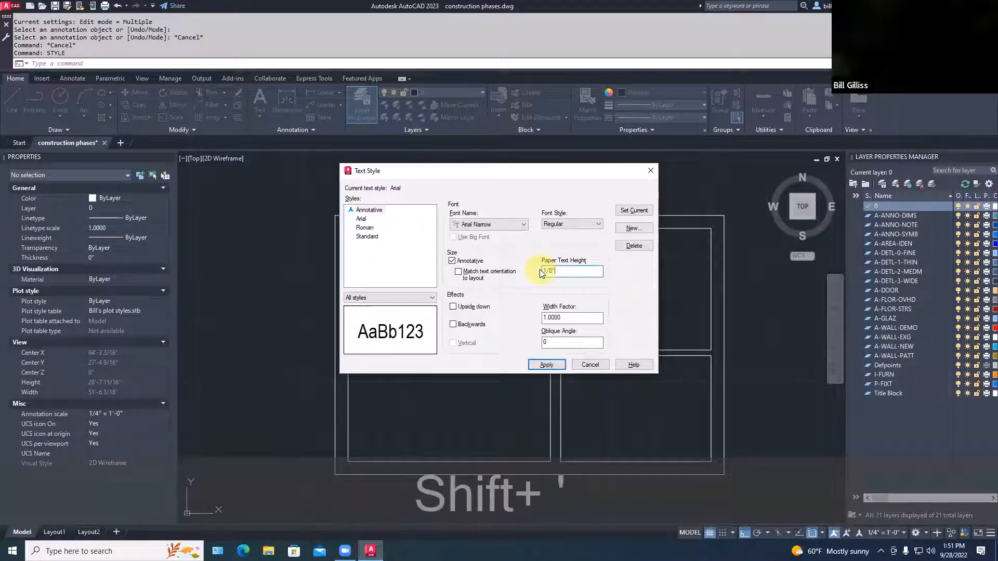
key("Return")
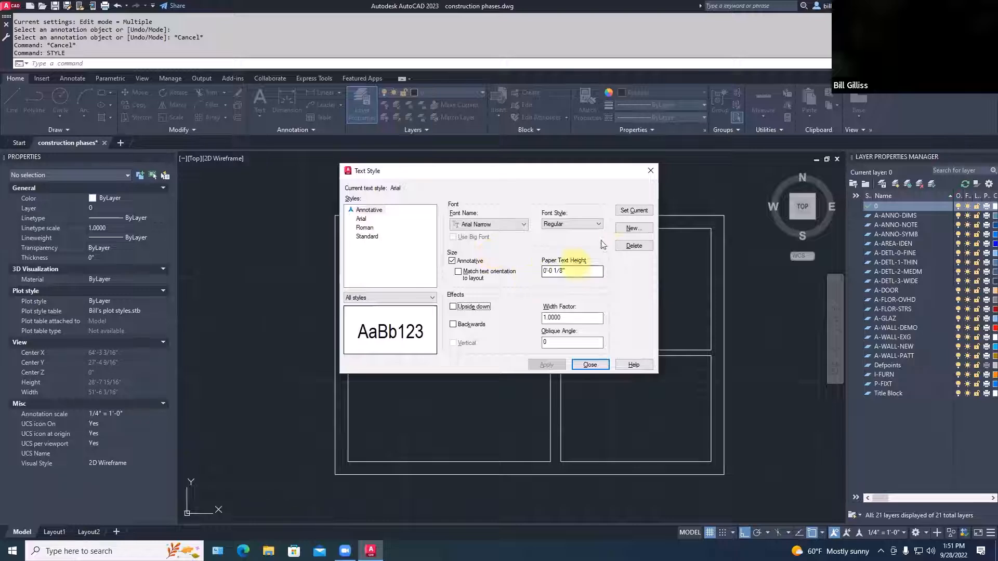
left_click(632, 213)
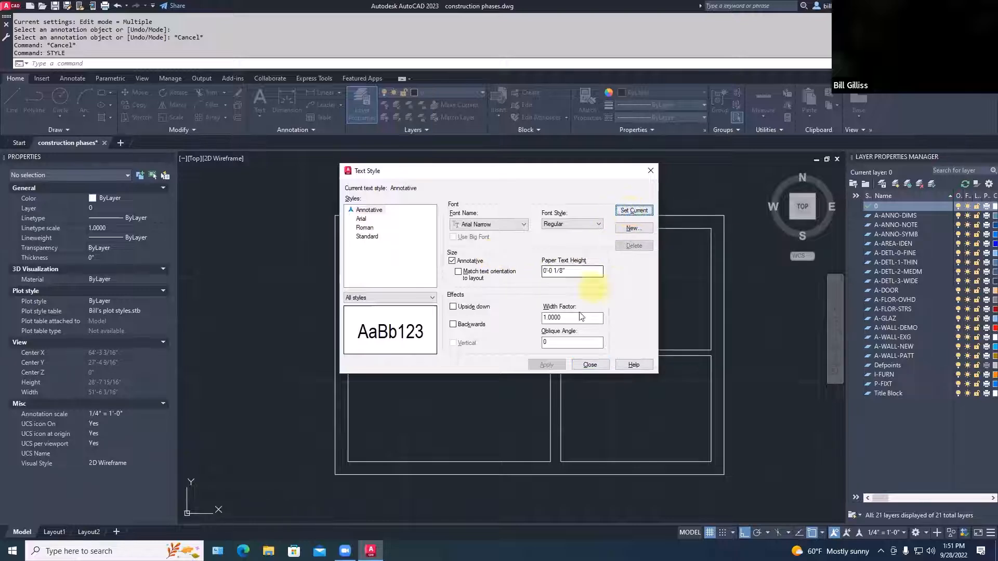
left_click(584, 364)
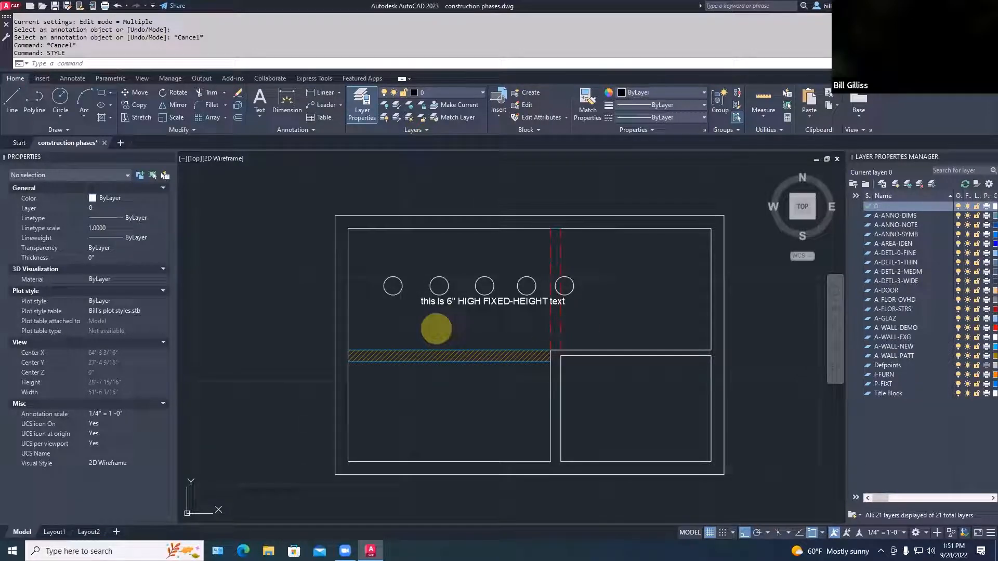
type("TEST")
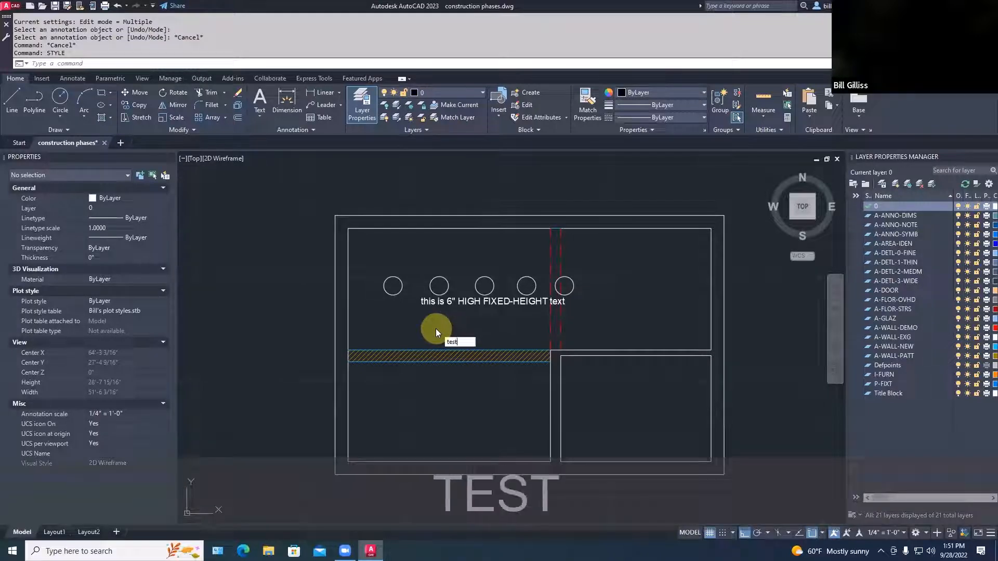
key("Return")
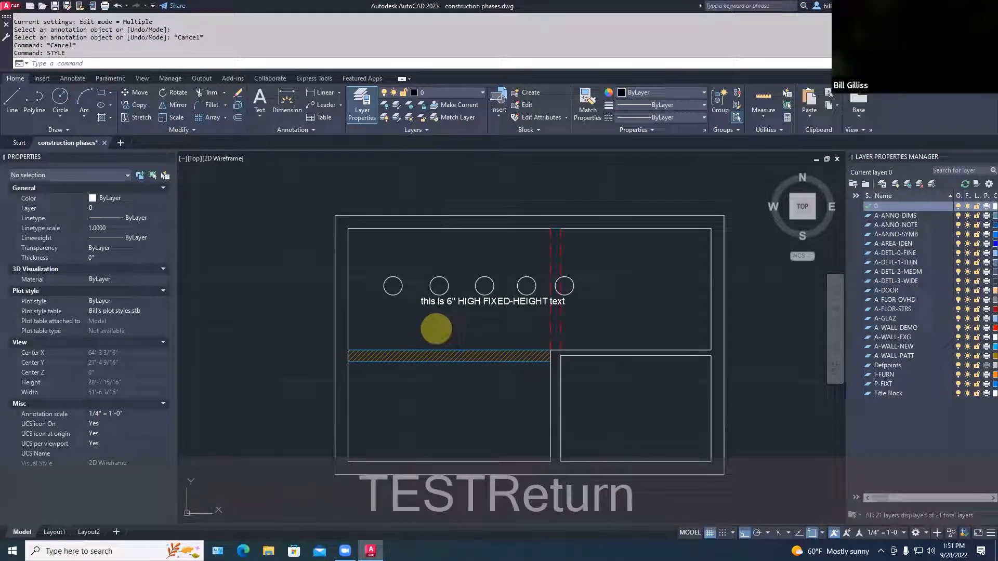
key("Escape")
key("Escape")
key("Escape")
Step: Place horizontal single-line text reading "This is 1/8" high ANNOTATIVE text" in the plan's lower-left room
type("TEX")
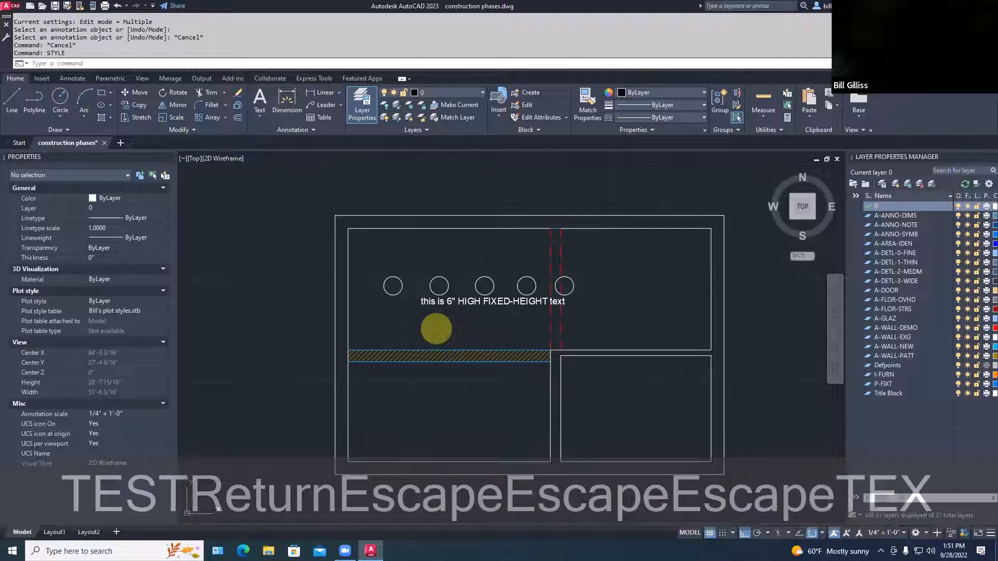
type("T")
key("Return")
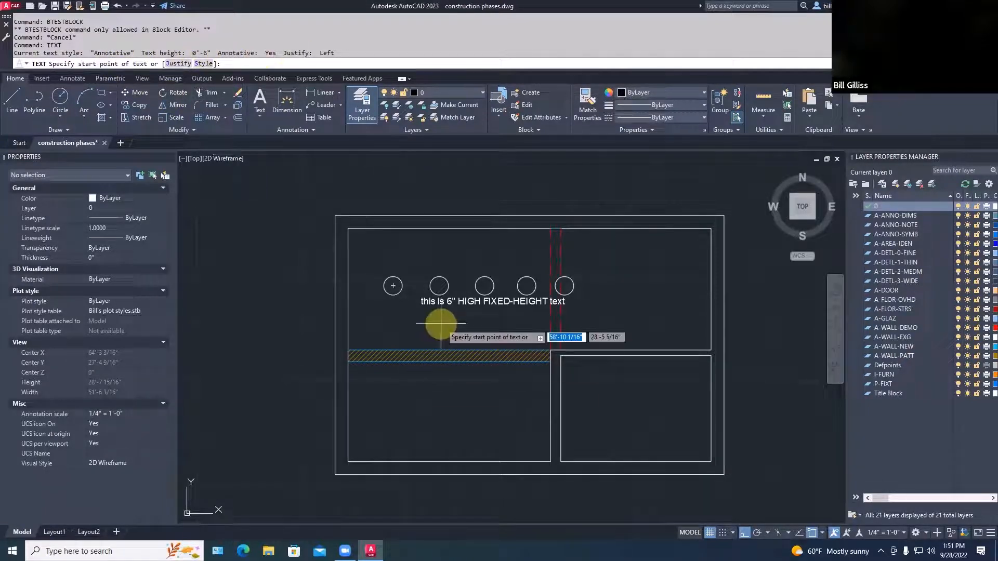
left_click(416, 394)
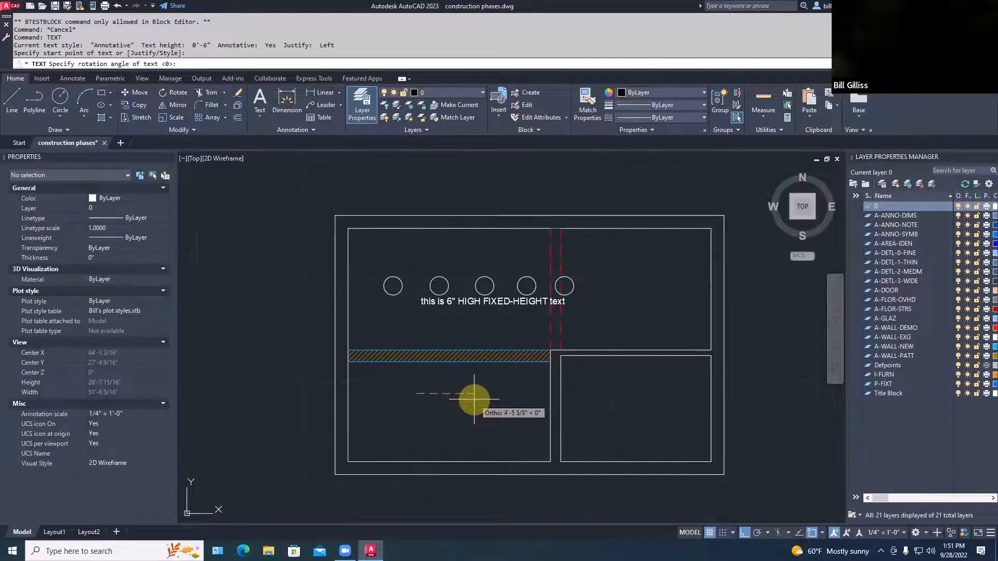
left_click(475, 399)
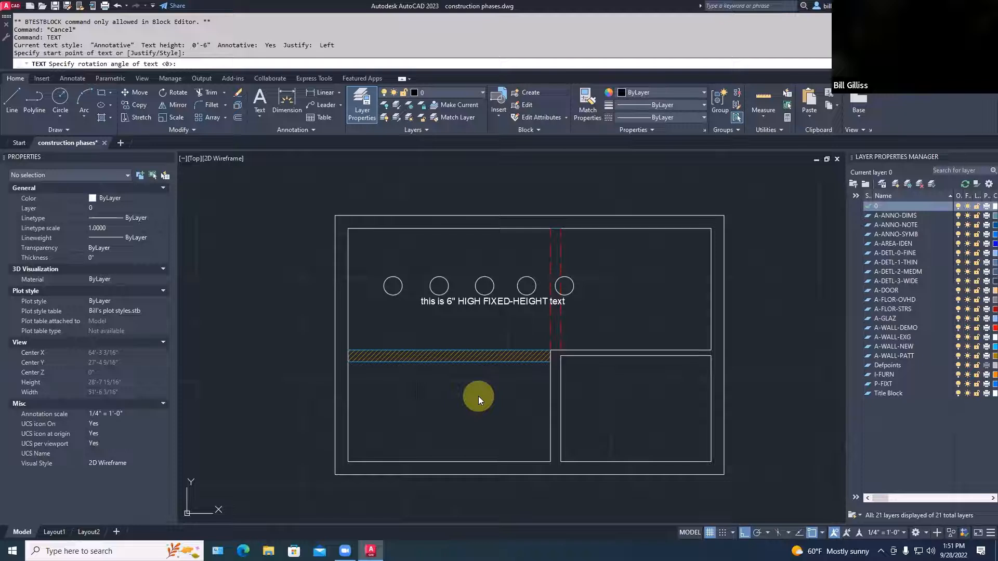
type("This")
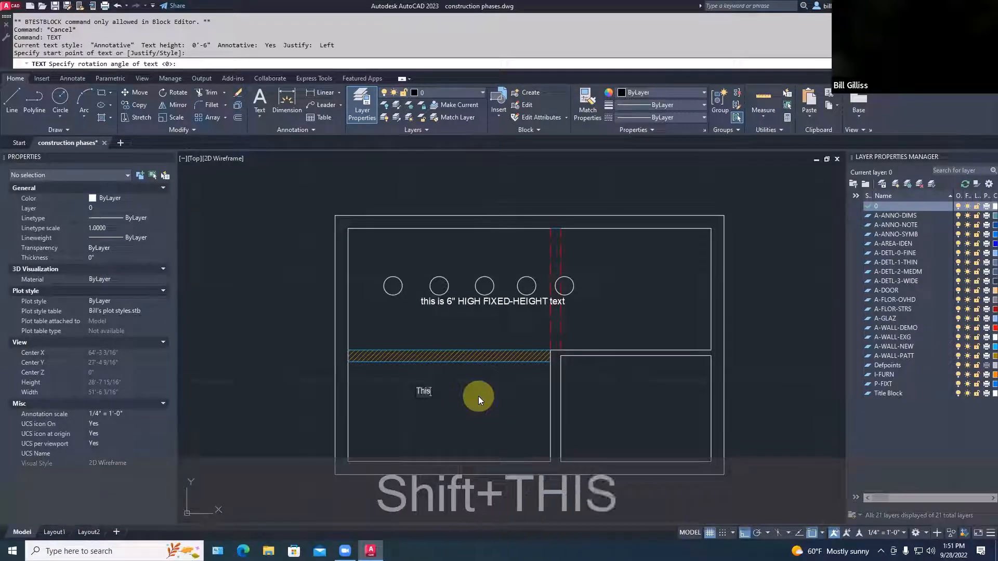
type(" is 1")
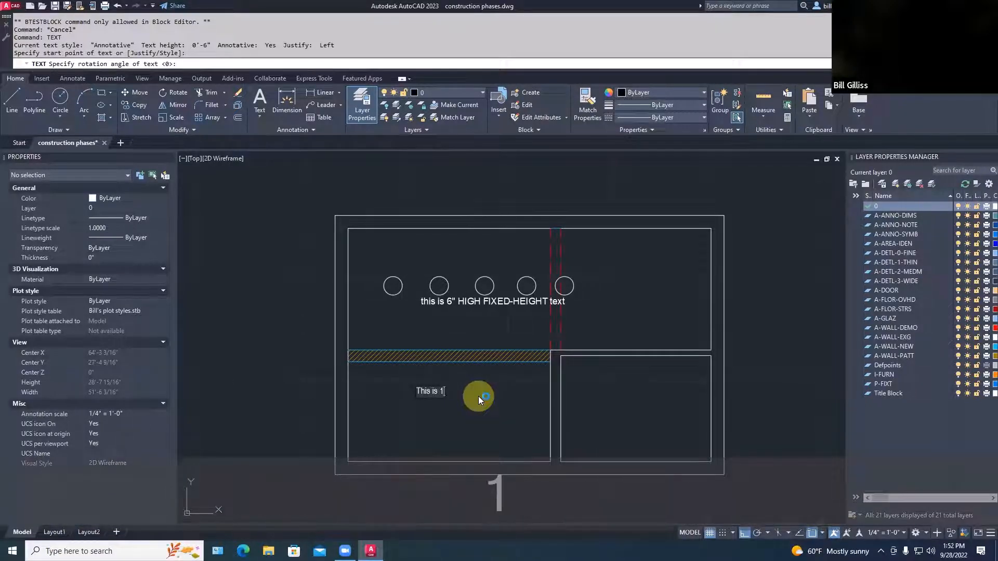
type("/8\" h")
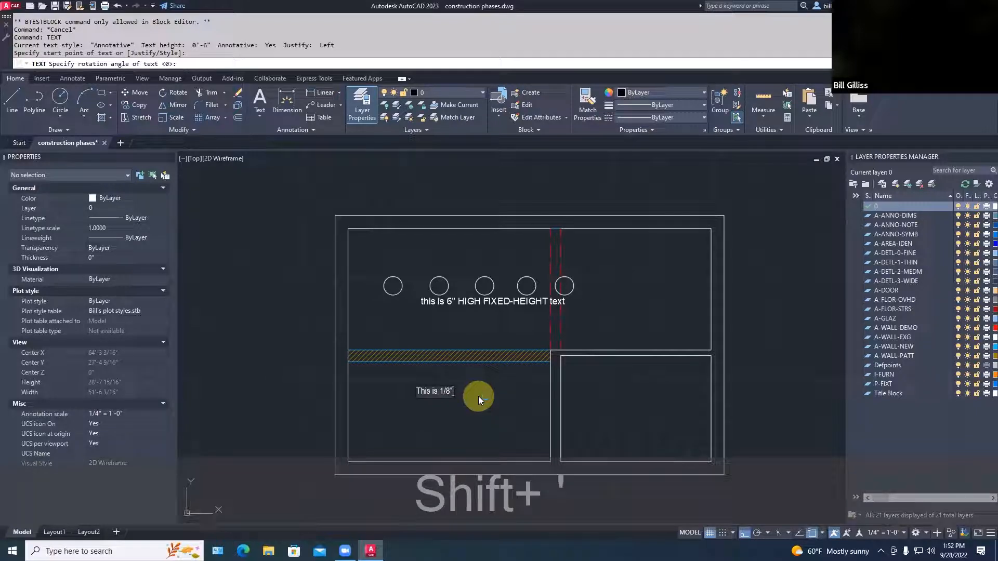
type("igh")
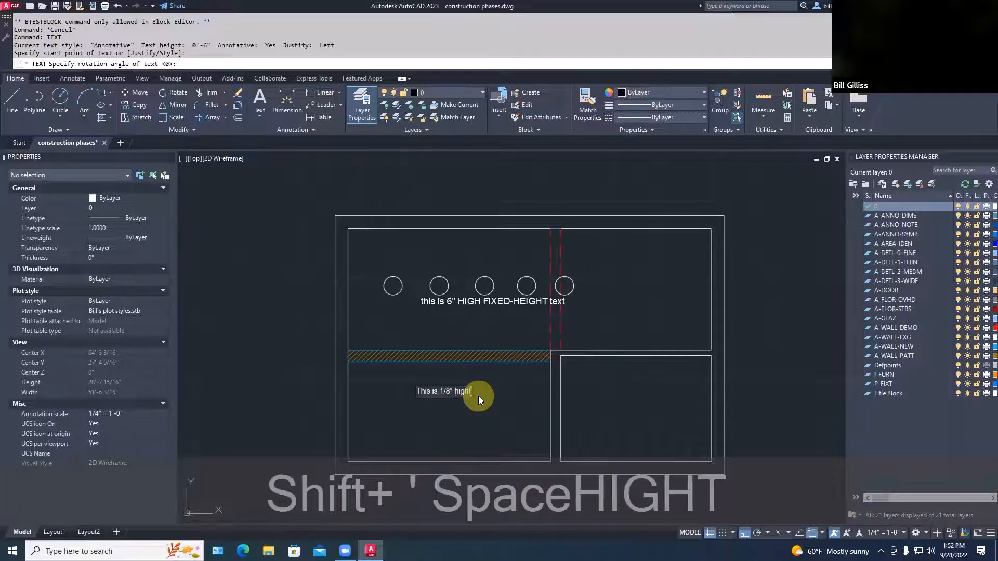
type("t")
key("BackSpace")
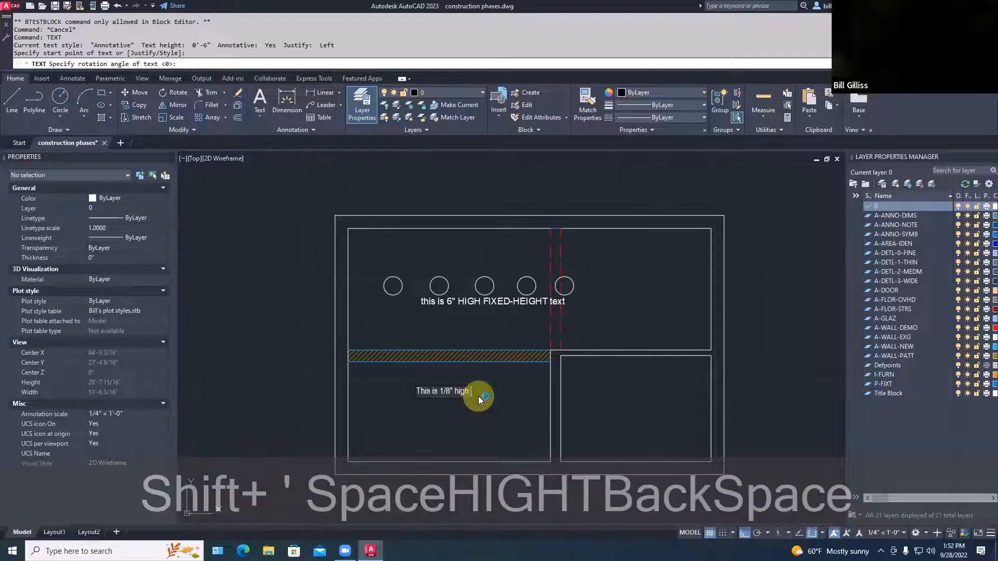
type("ANNOTAT")
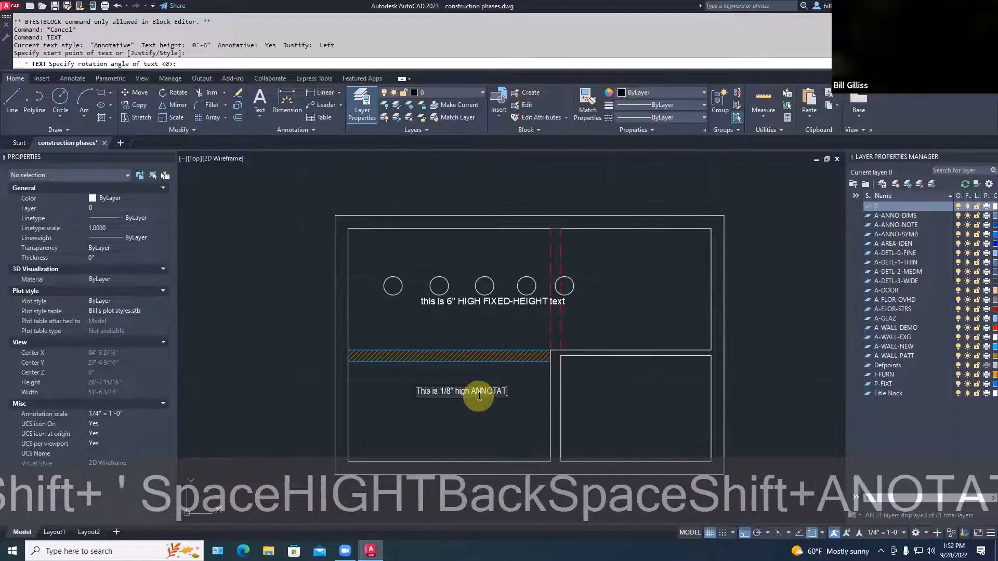
type("IVE text")
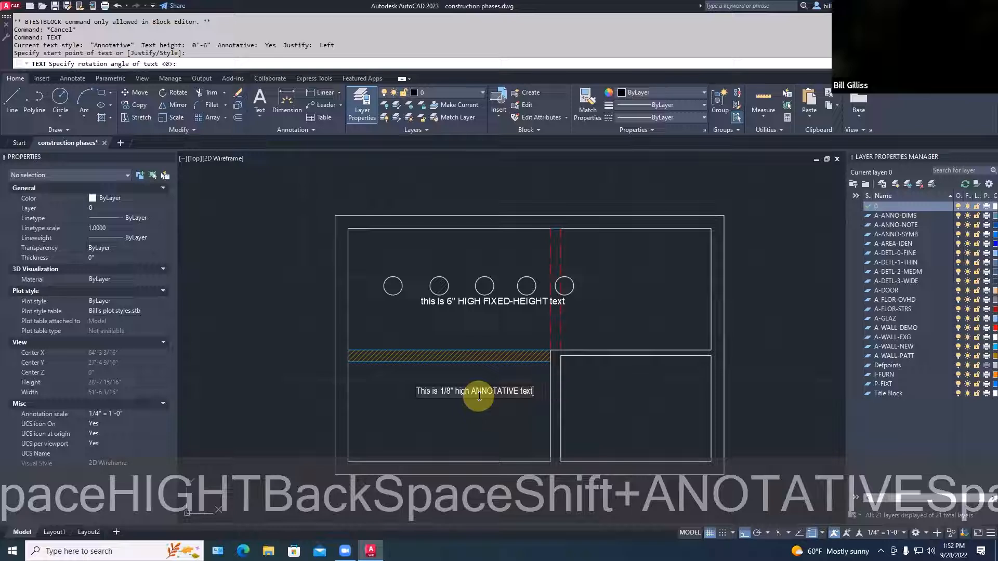
key("Return")
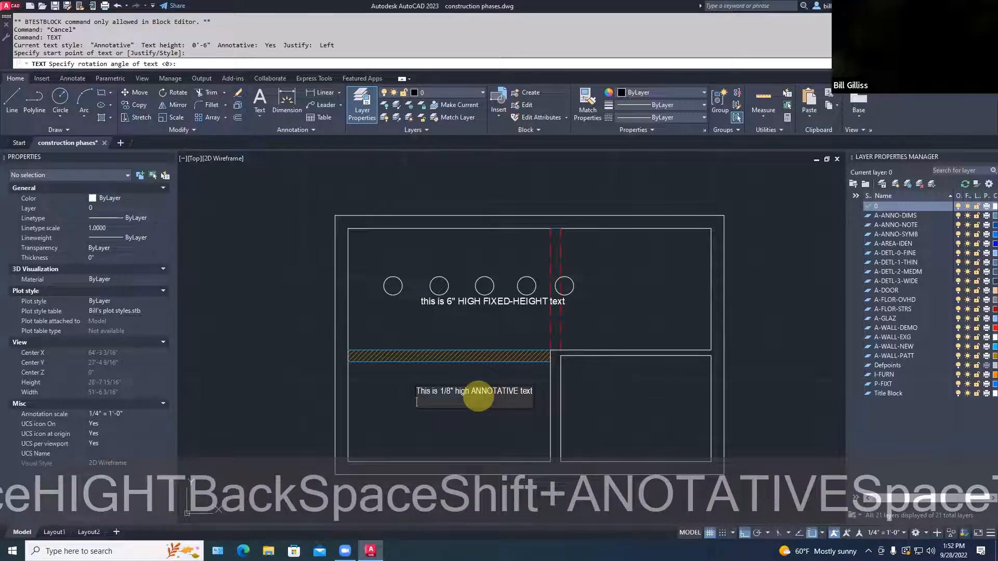
key("Return")
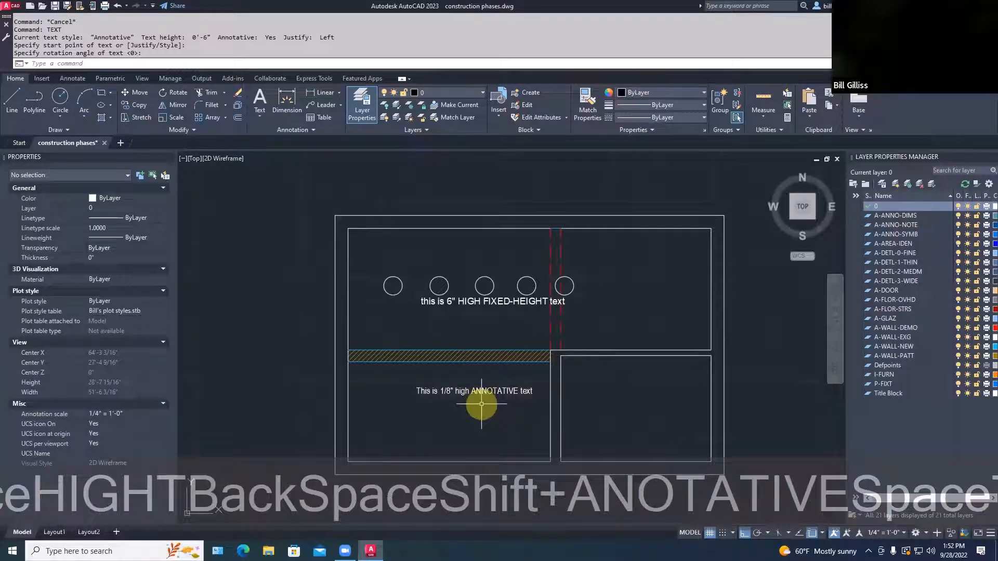
Step: Examine how the 1/8" annotative text and the 6" fixed-height text appear in Layout1's two viewports
left_click(54, 533)
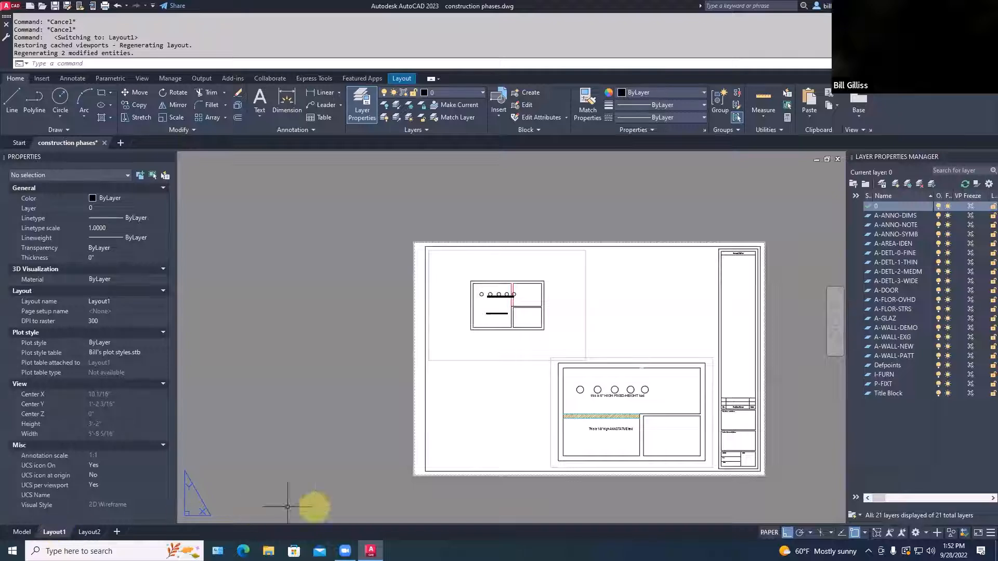
scroll(609, 426, "up", 2)
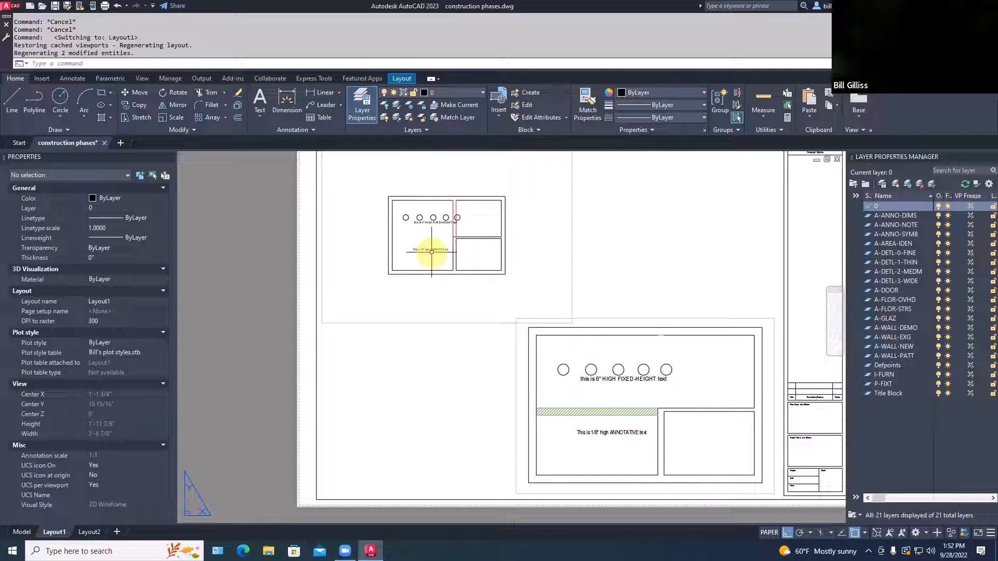
scroll(432, 252, "up", 6)
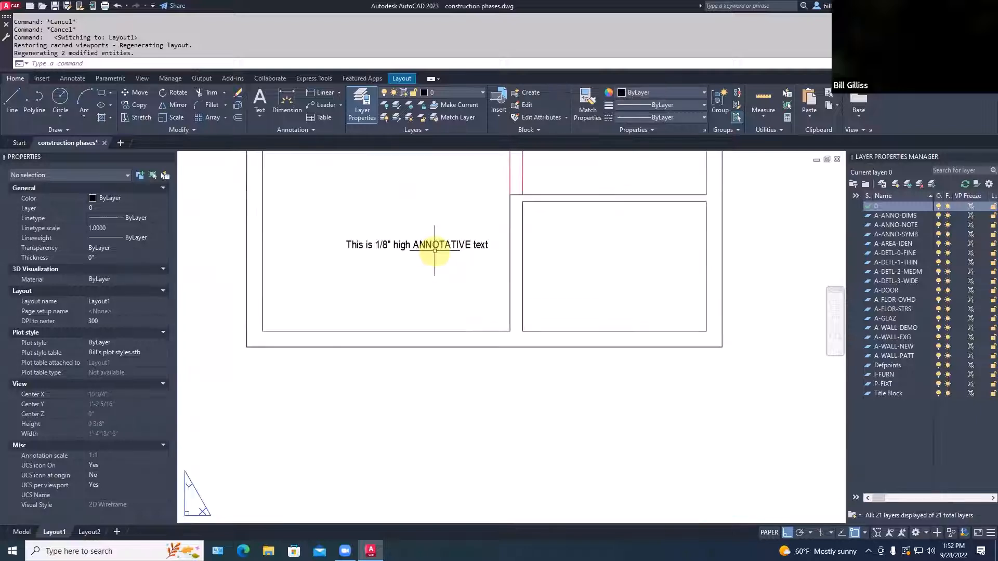
scroll(435, 251, "down", 2)
scroll(435, 251, "down", 4)
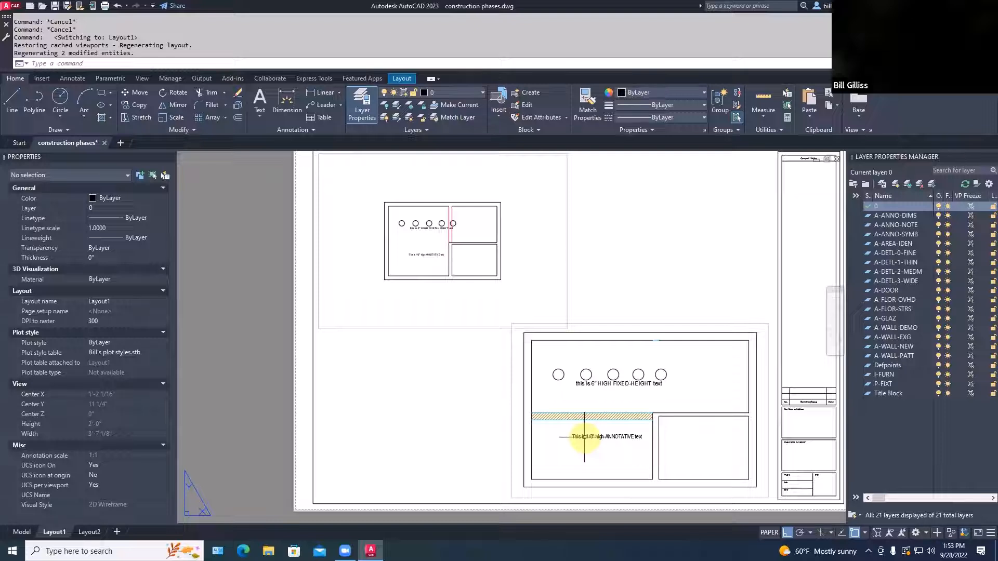
scroll(447, 245, "up", 4)
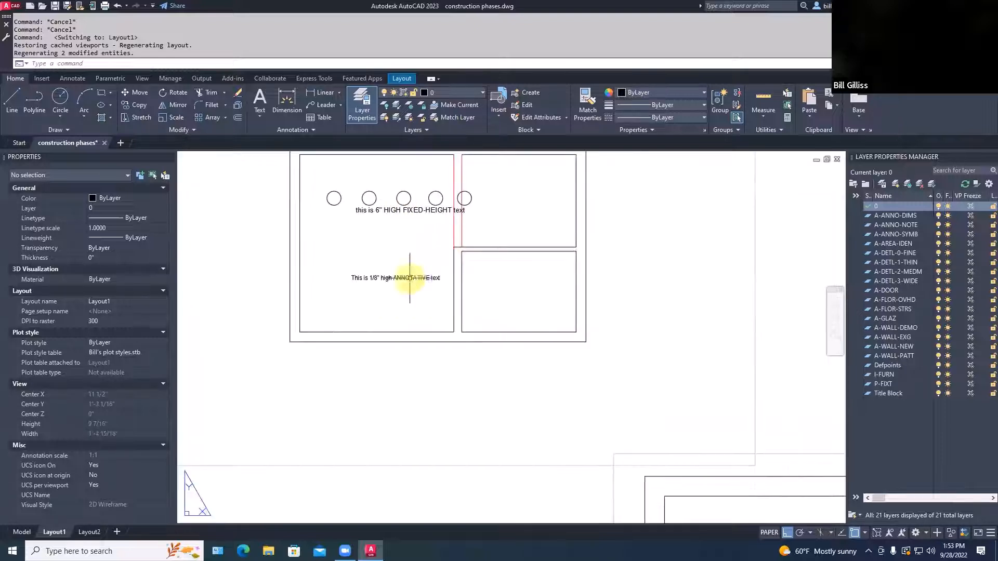
scroll(410, 256, "down", 5)
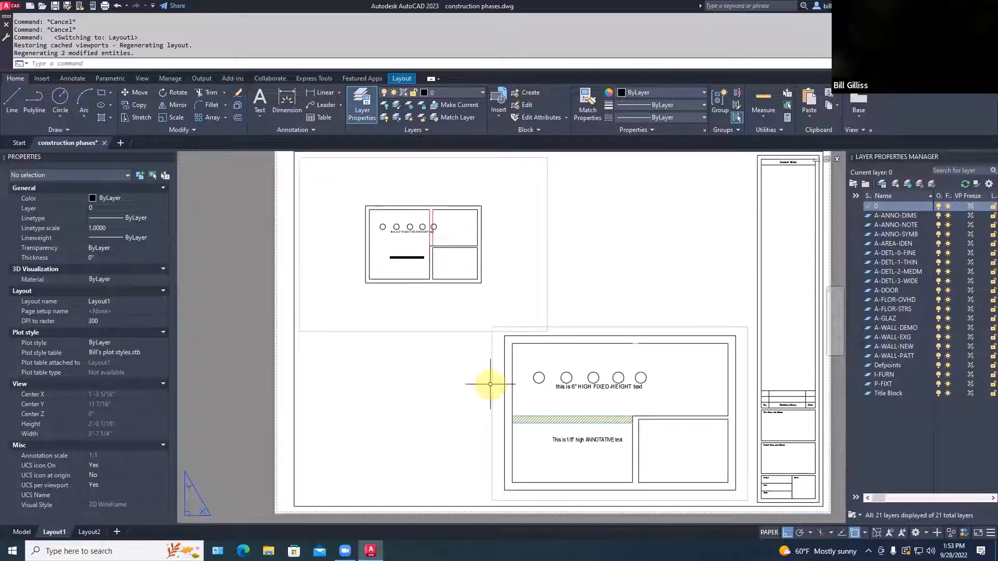
Step: Unlock the display of the sheet's lower-right viewport and set its annotation scale to 1/2" = 1'-0"
mouse_move(493, 381)
left_click(492, 385)
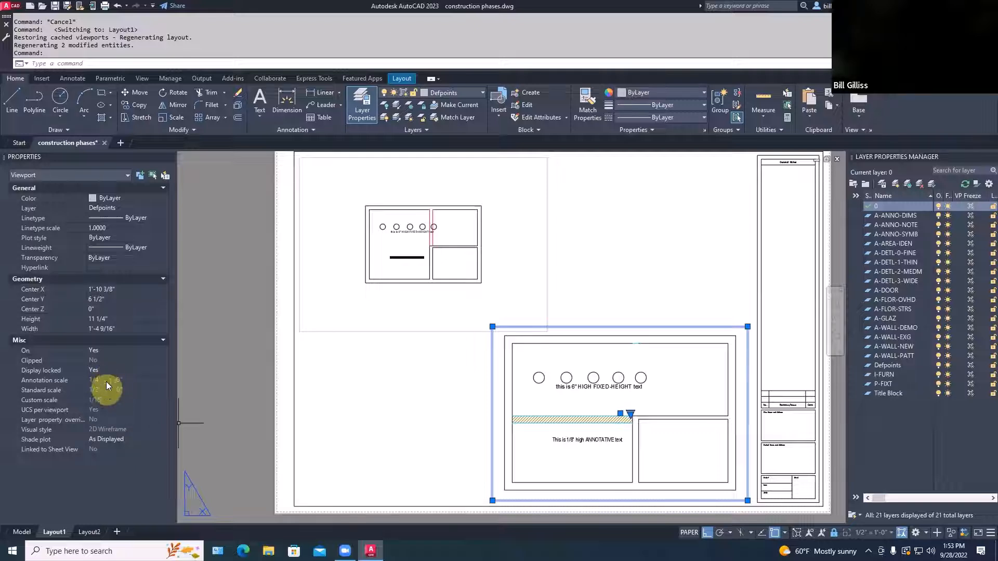
left_click(134, 369)
left_click(98, 388)
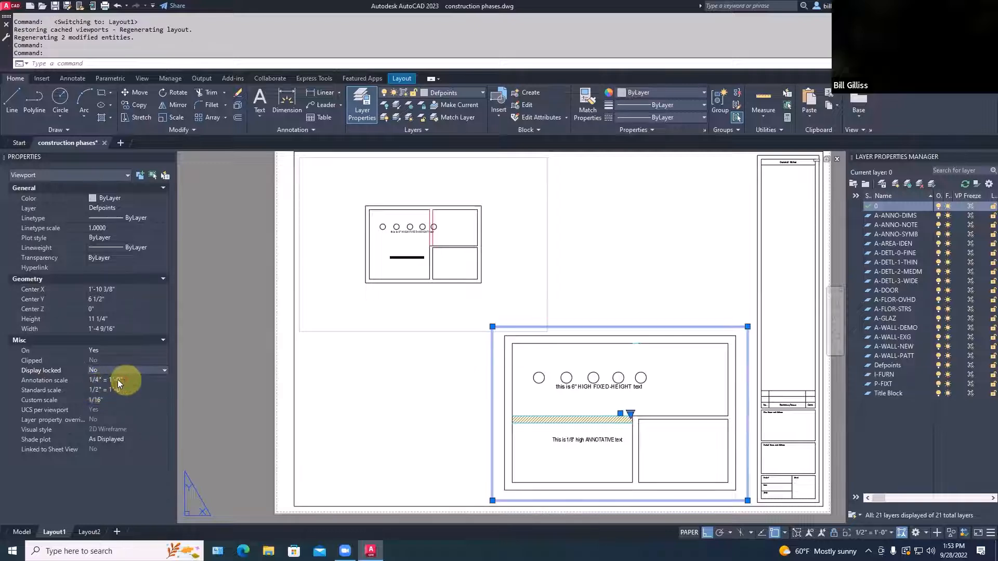
left_click(126, 380)
left_click(125, 380)
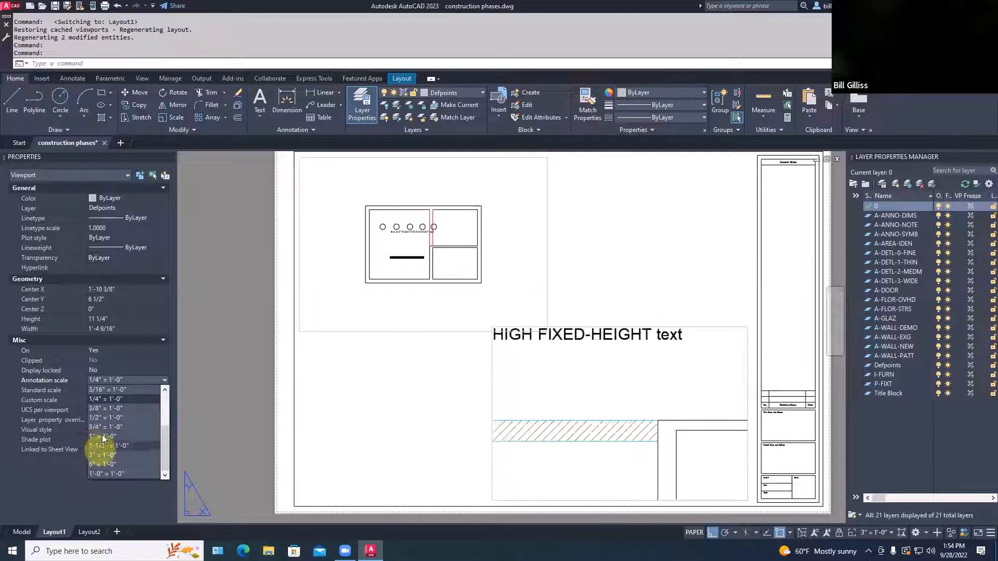
left_click(104, 418)
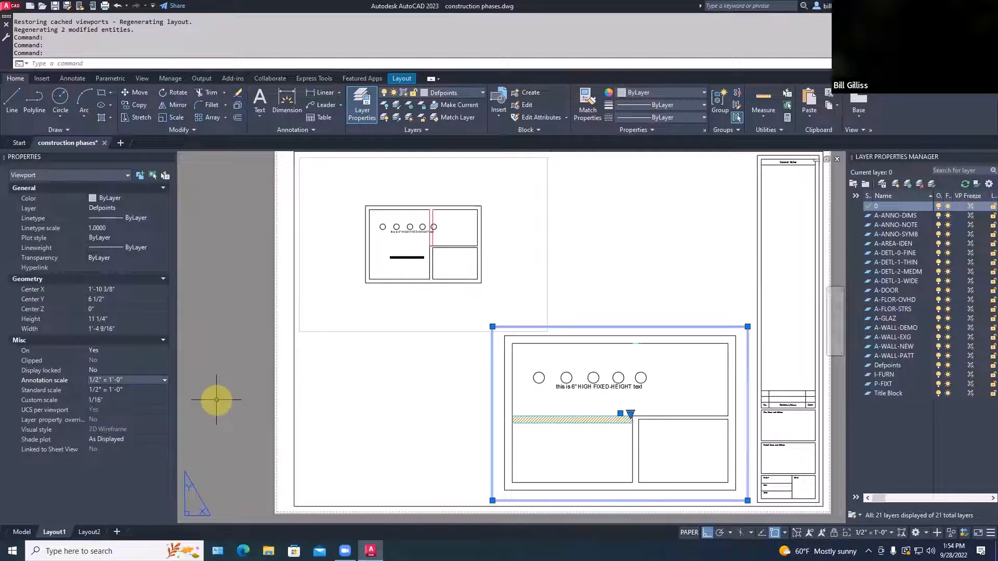
key("Escape")
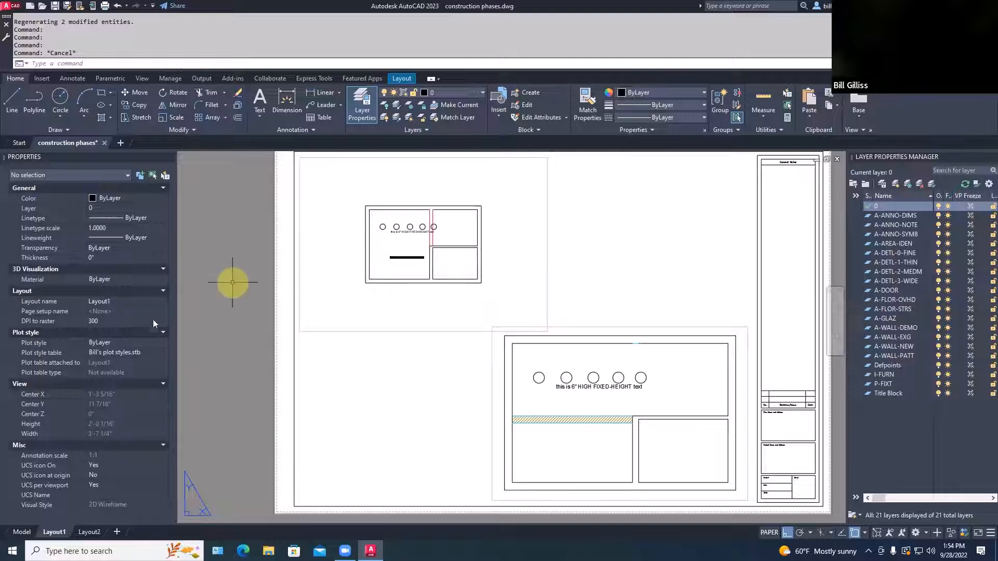
Step: Lock the display of the sheet's lower-right viewport
left_click(491, 399)
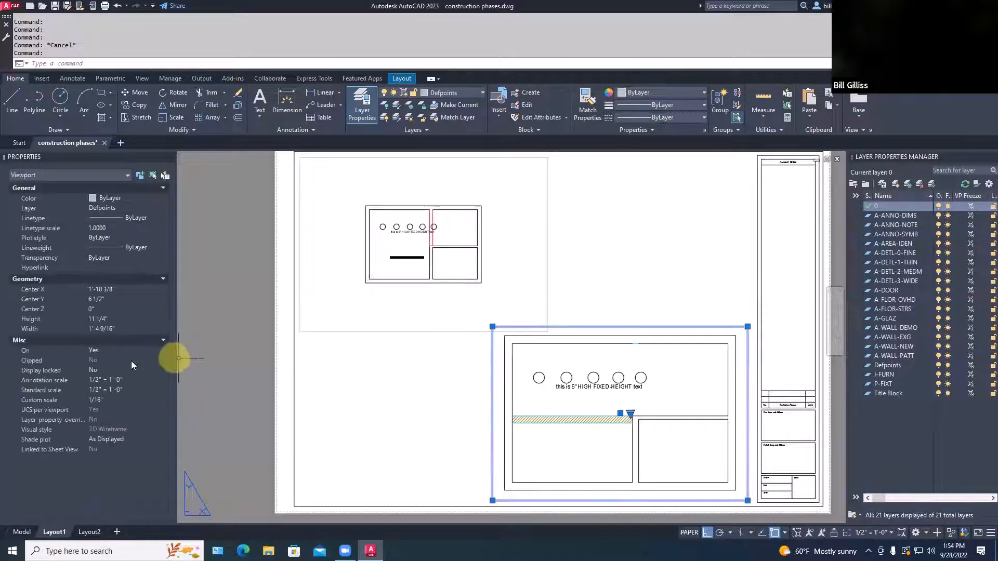
left_click(114, 370)
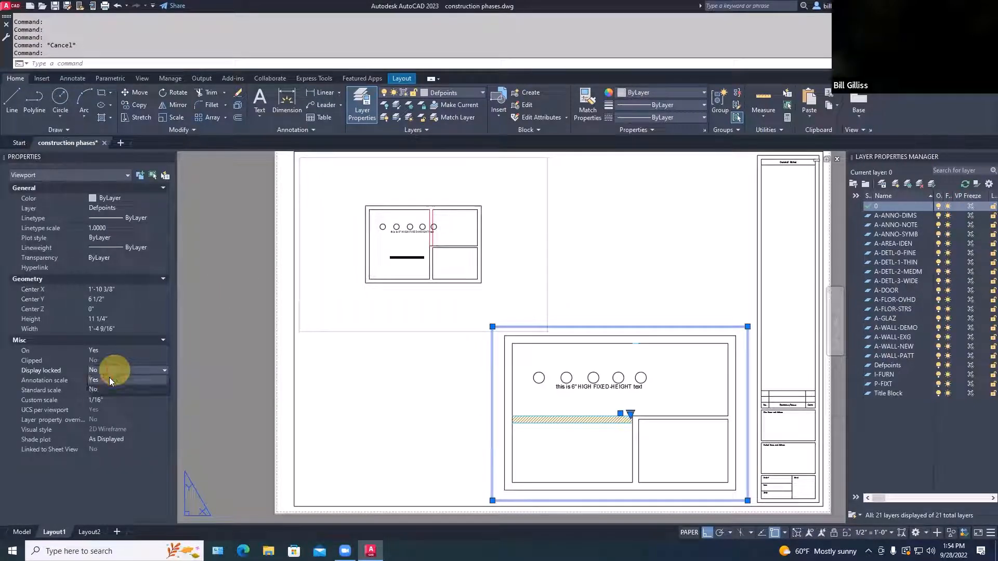
left_click(111, 378)
key("Escape")
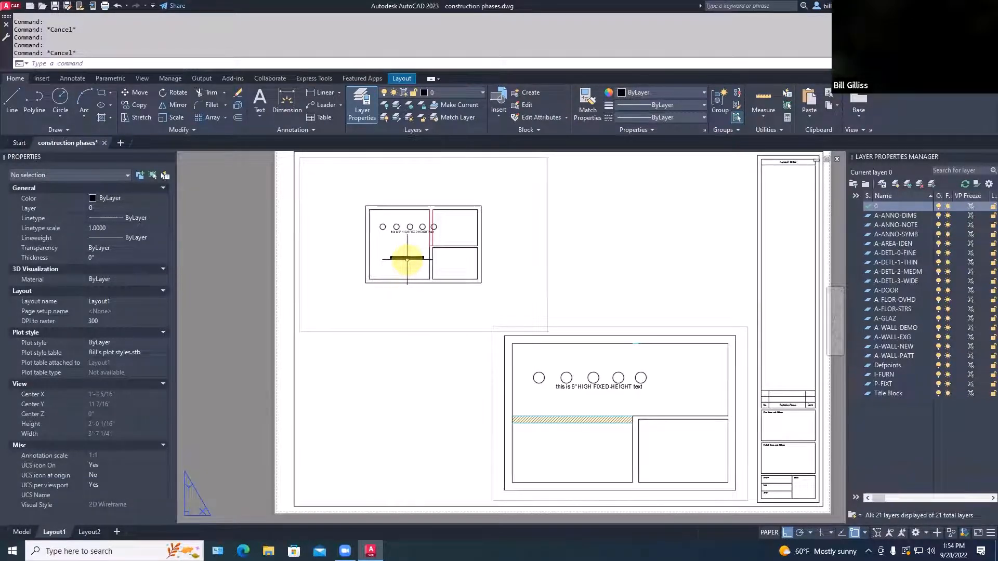
Step: Inside the sheet's upper-left viewport, add the 1/2" = 1'-0" scale to the 1/8" annotative text's object scale list
left_click(407, 259)
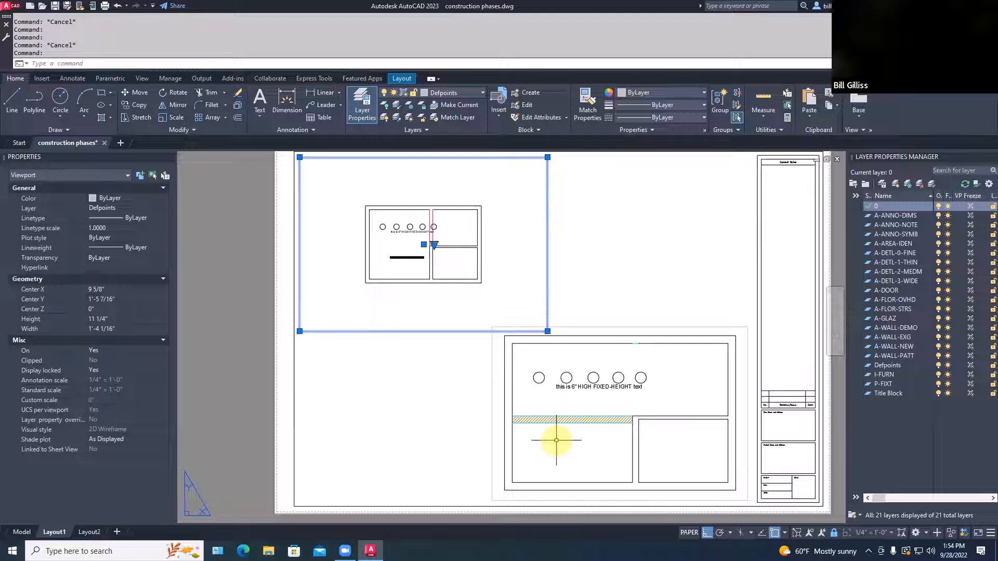
left_click(385, 267)
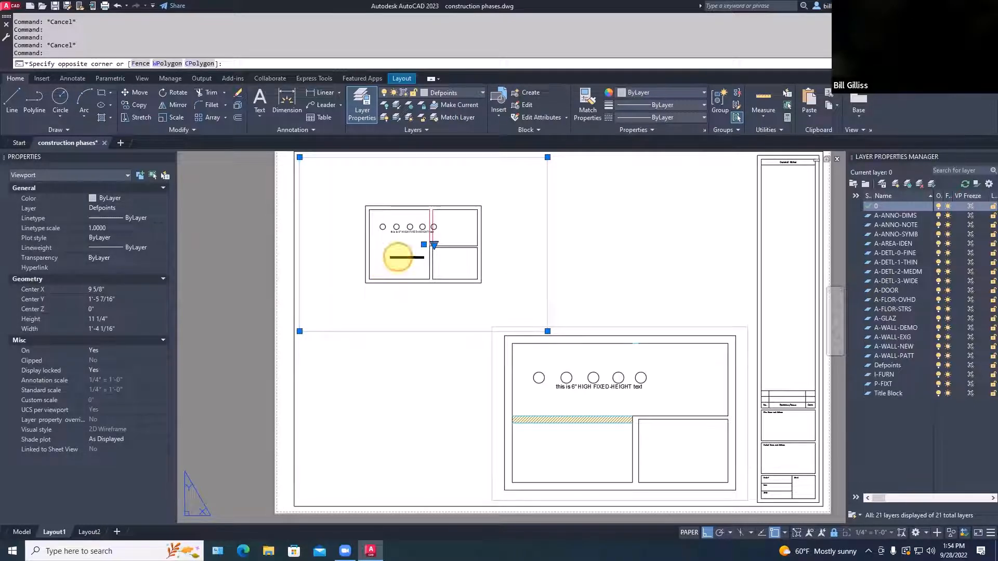
double_click(398, 259)
left_click(398, 258)
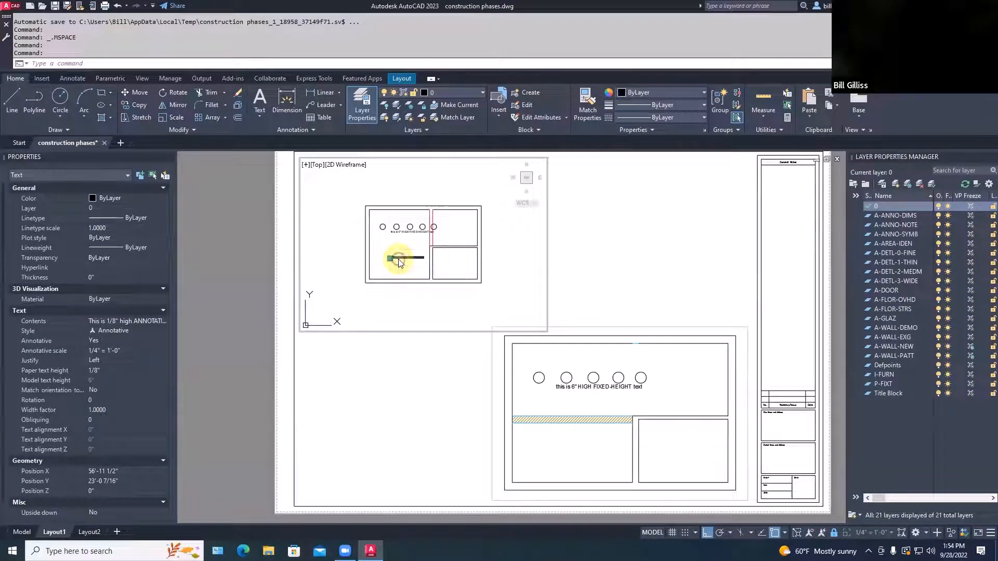
right_click(398, 258)
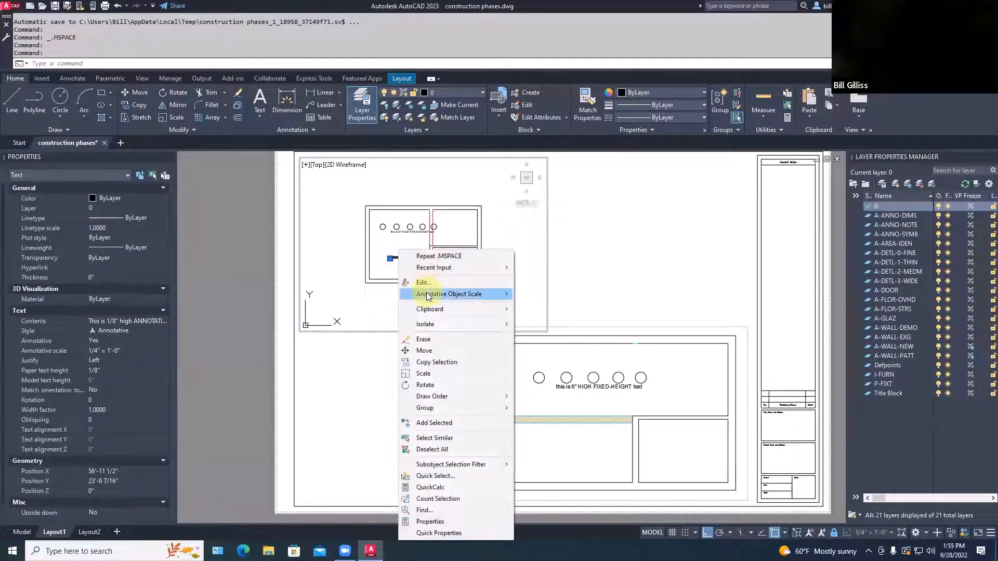
mouse_move(428, 295)
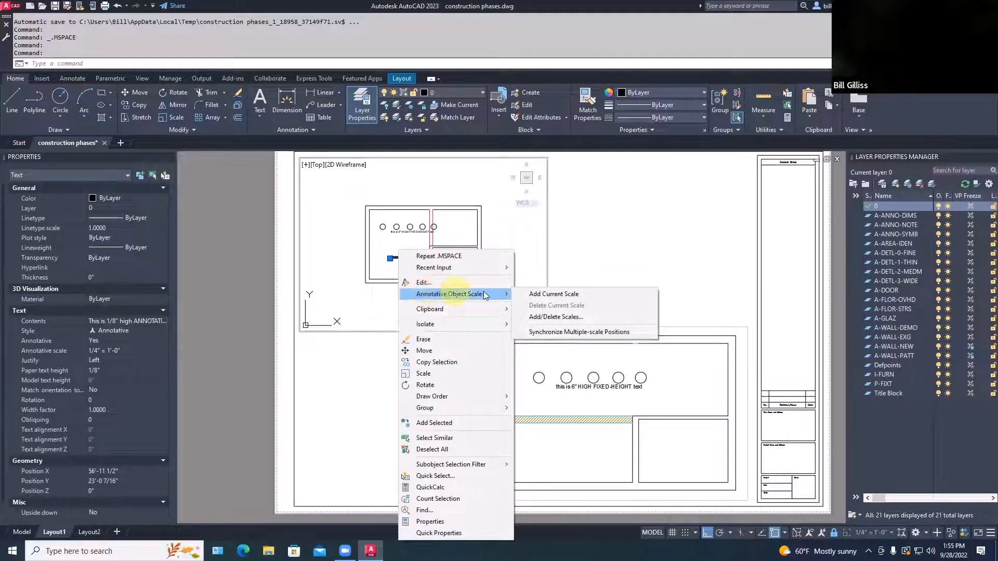
left_click(542, 319)
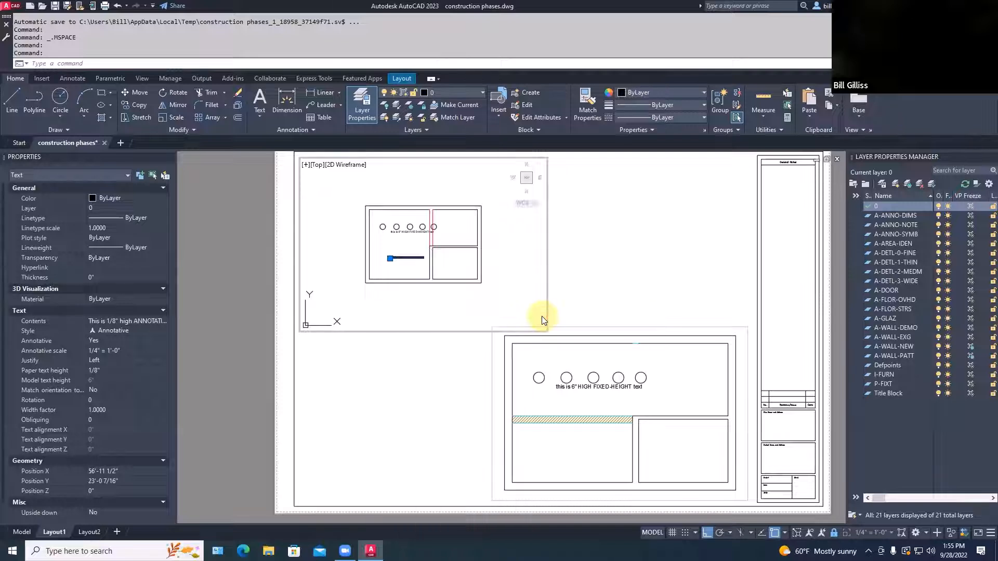
left_click(548, 225)
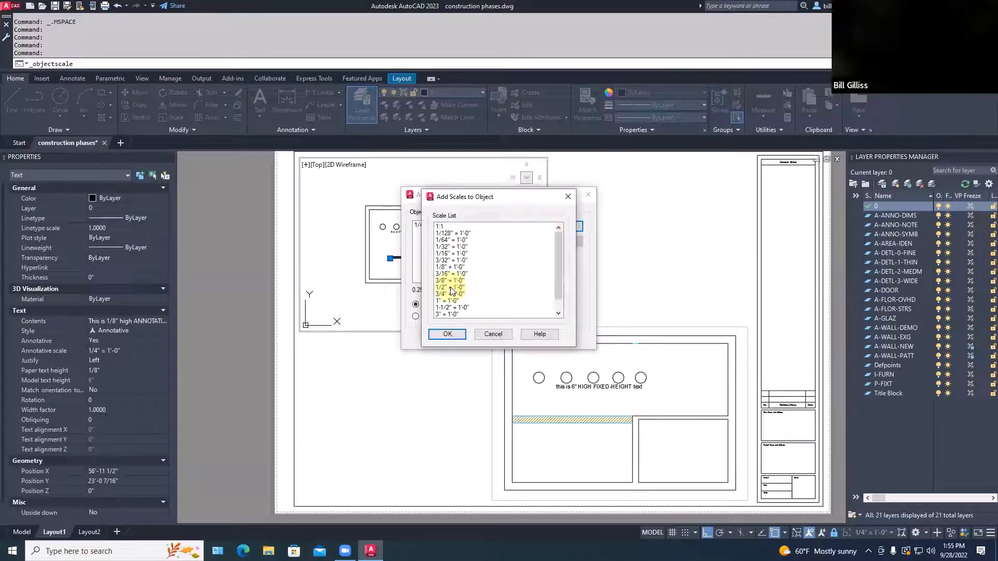
left_click(451, 288)
left_click(452, 334)
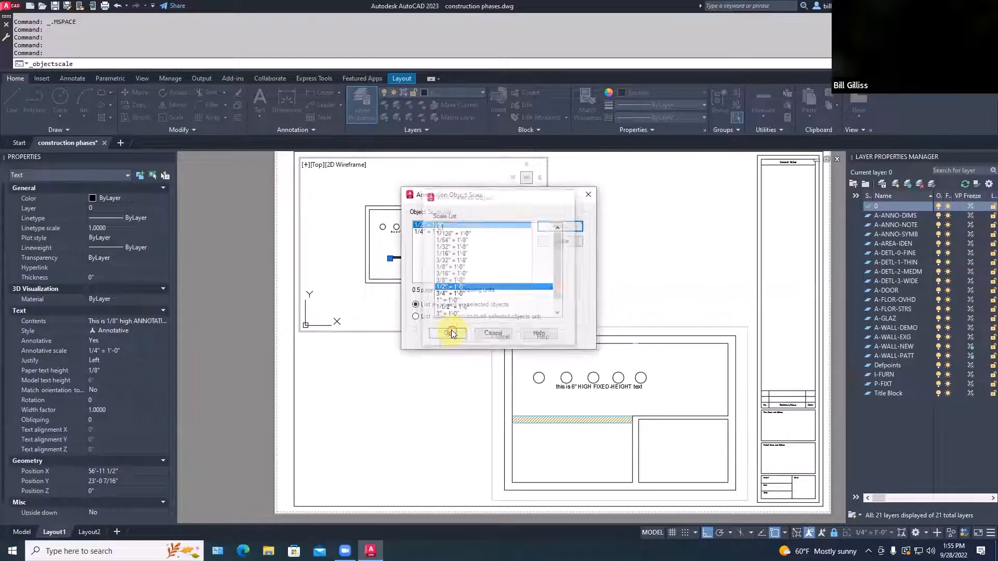
left_click(462, 337)
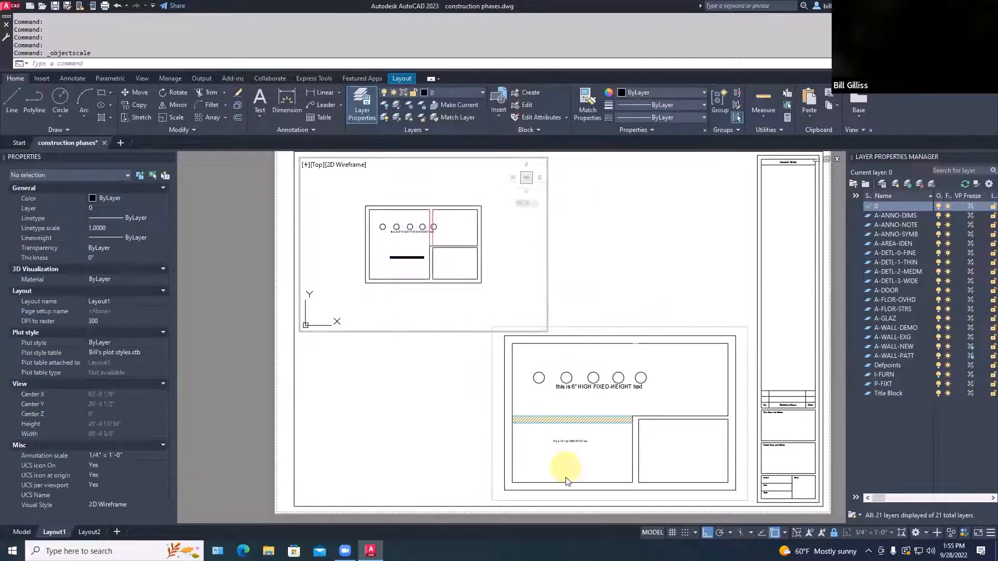
Step: Compare the annotative text's size on the sheet between the two Layout1 viewports
left_click(401, 255)
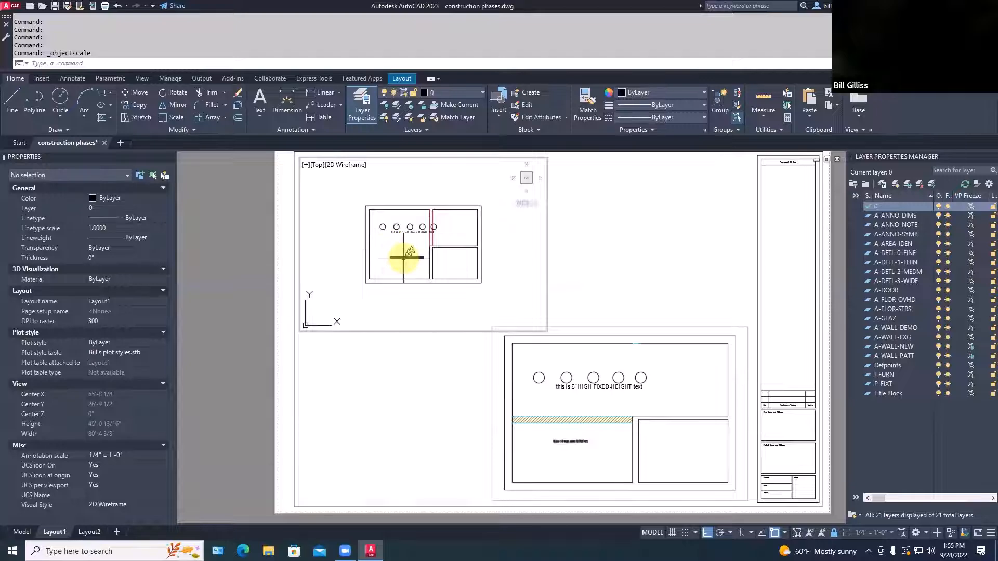
key("Escape")
key("Escape")
key("Escape")
key("Escape")
key("Escape")
scroll(408, 260, "up", 2)
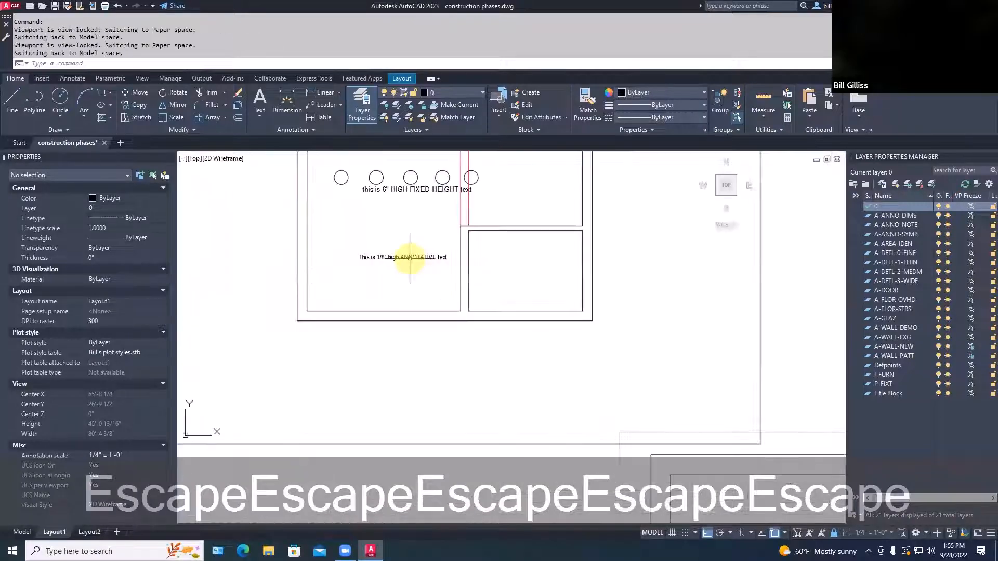
scroll(415, 368, "down", 2)
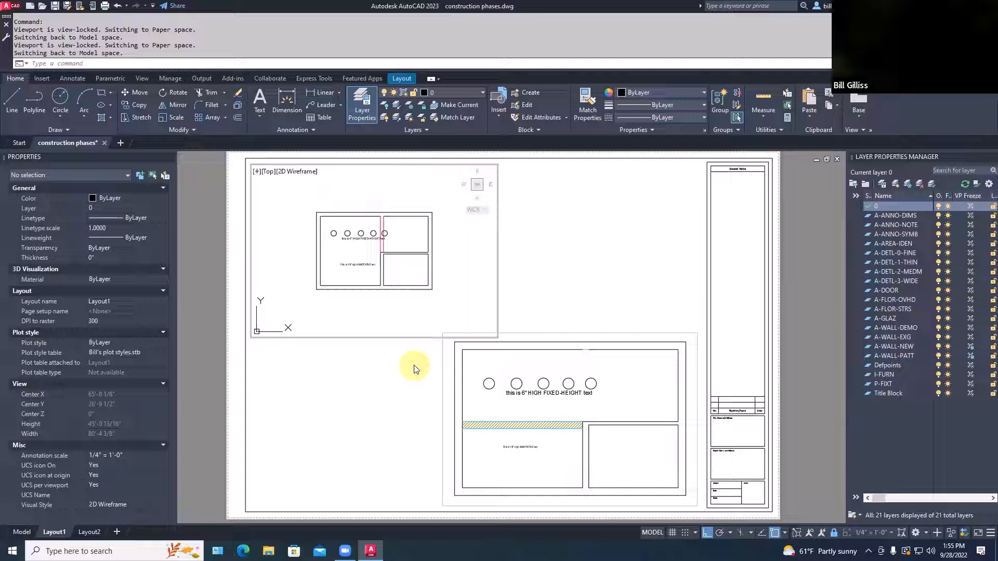
Step: Check the fixed-height and annotative text in model space and return to Layout1
left_click(22, 532)
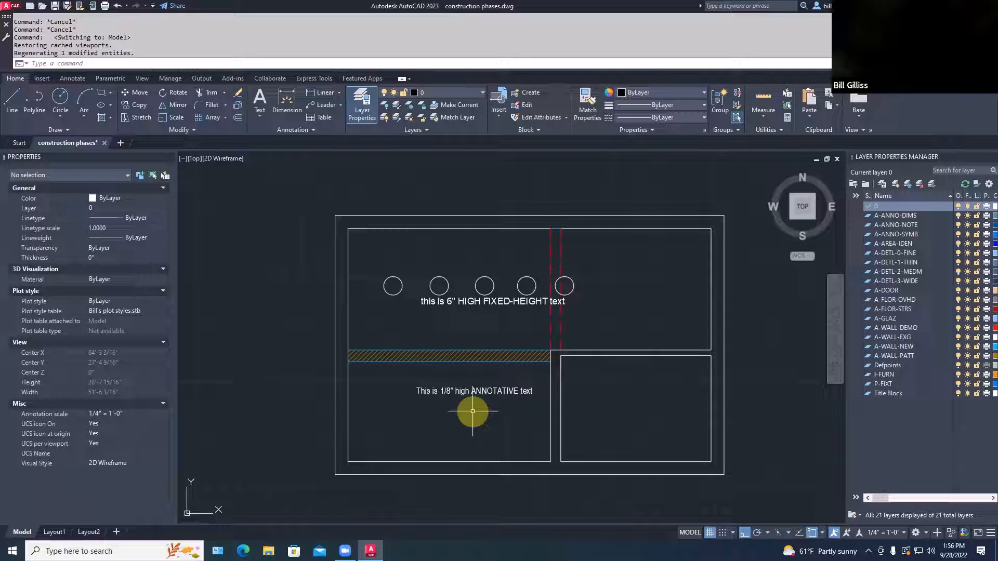
key("Escape")
key("Escape")
key("ctrl+Page_Down")
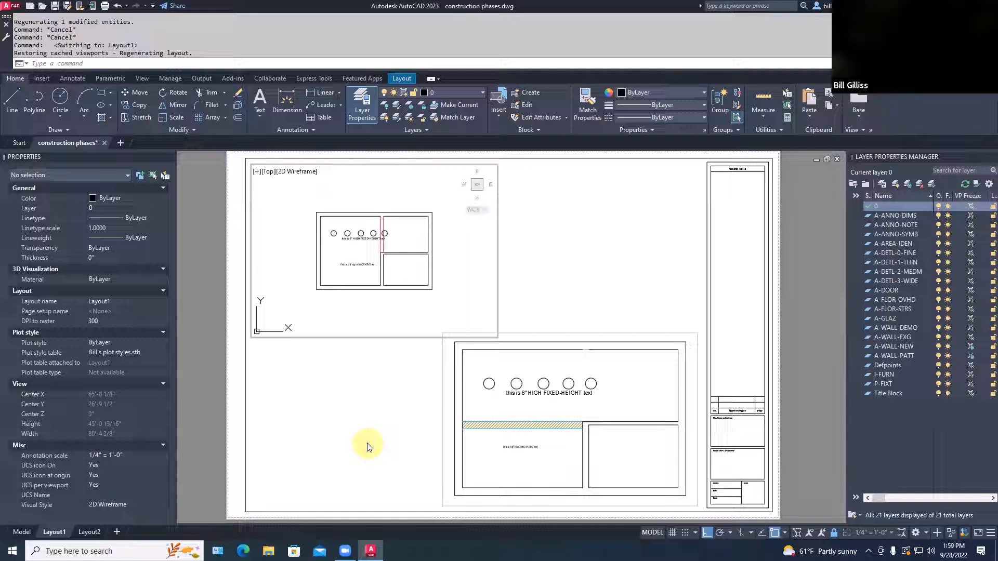
Step: Switch from the viewport to paper space and create a text style named 1-8inch-fixed based on the Arial style
double_click(401, 368)
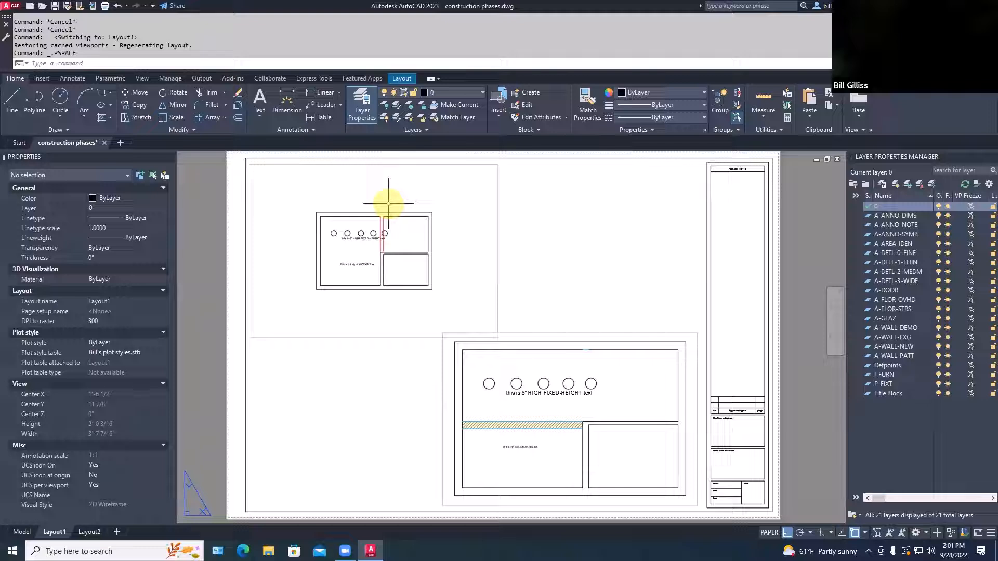
type("styl")
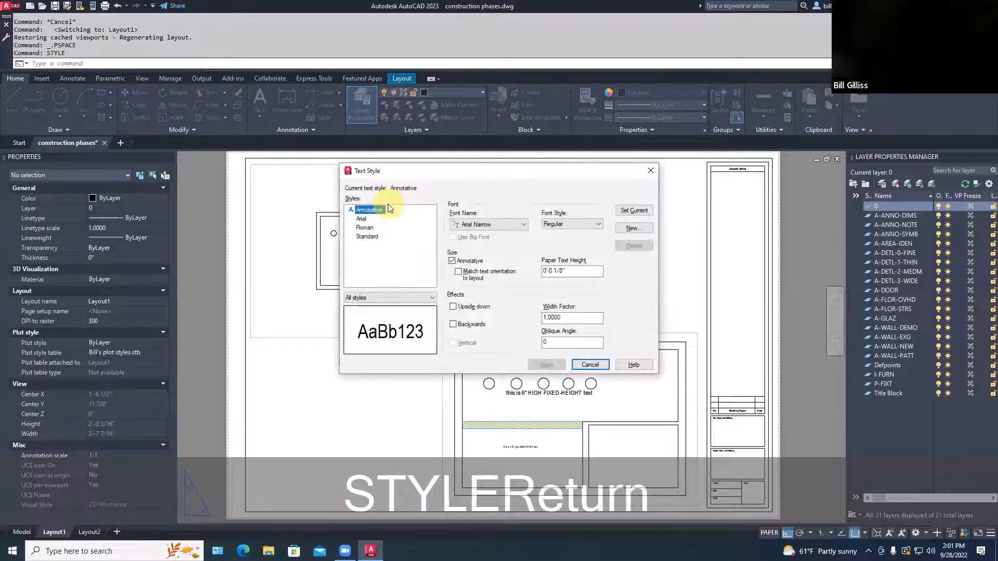
left_click(361, 219)
left_click(628, 230)
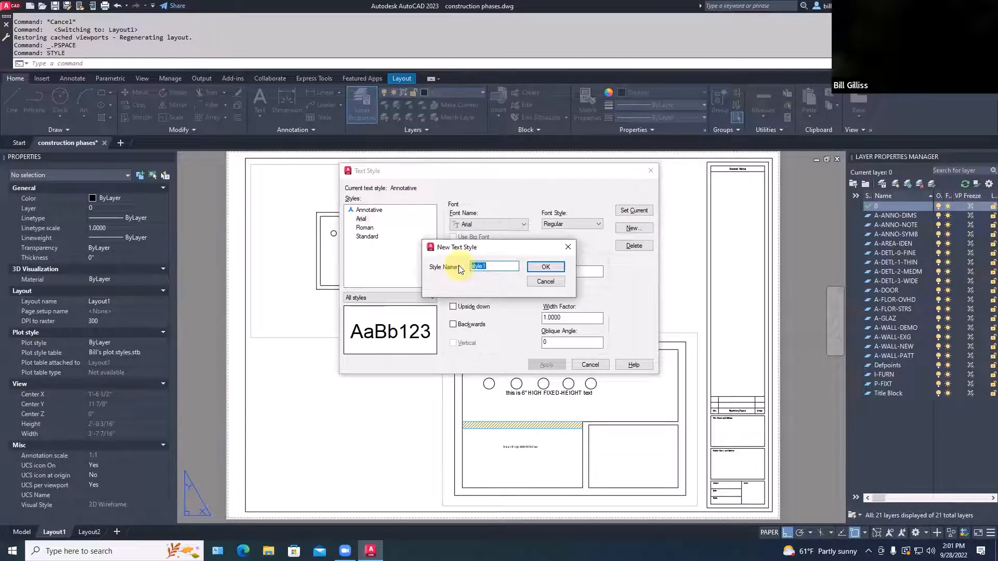
type("108")
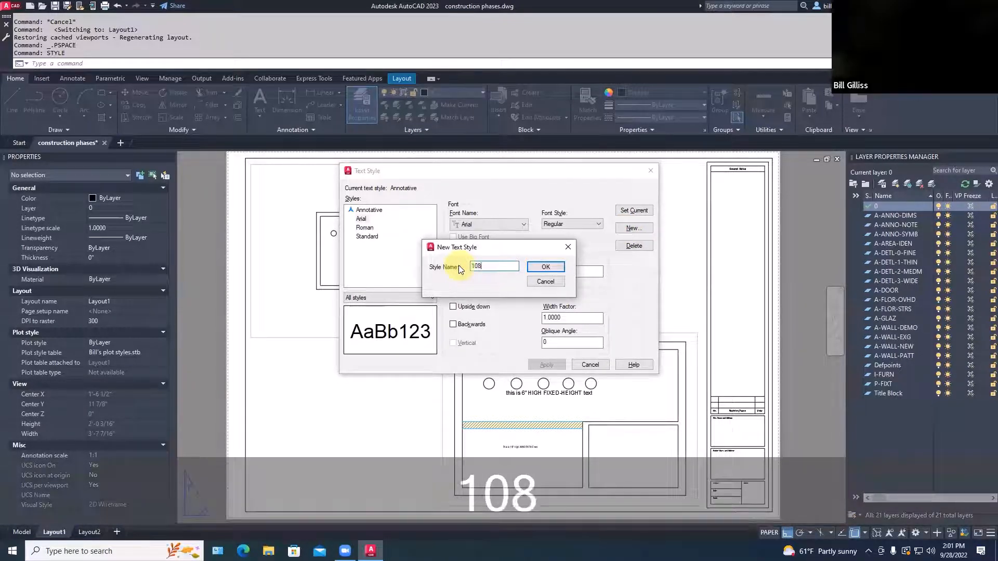
key("BackSpace")
key("BackSpace")
type("-8")
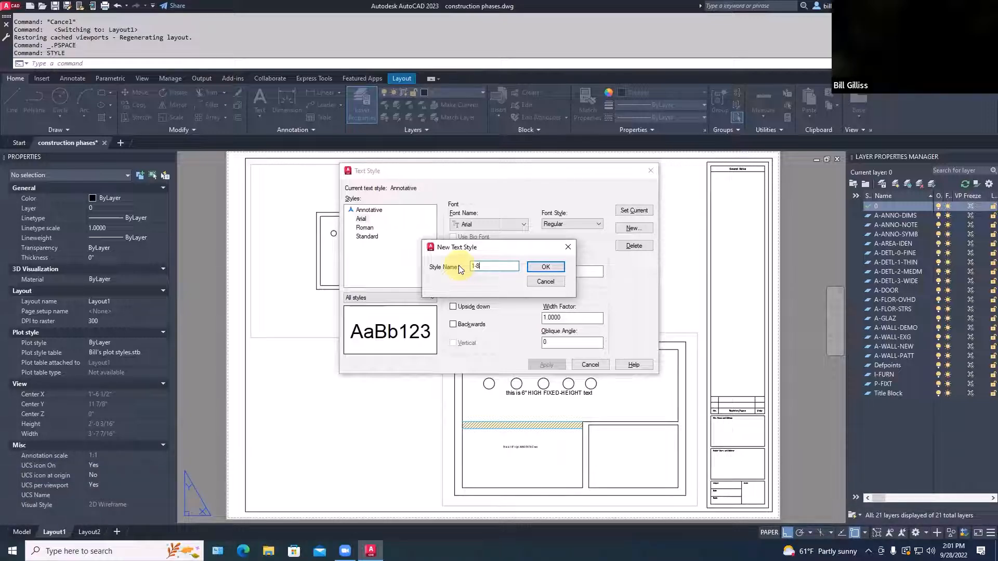
type("inch")
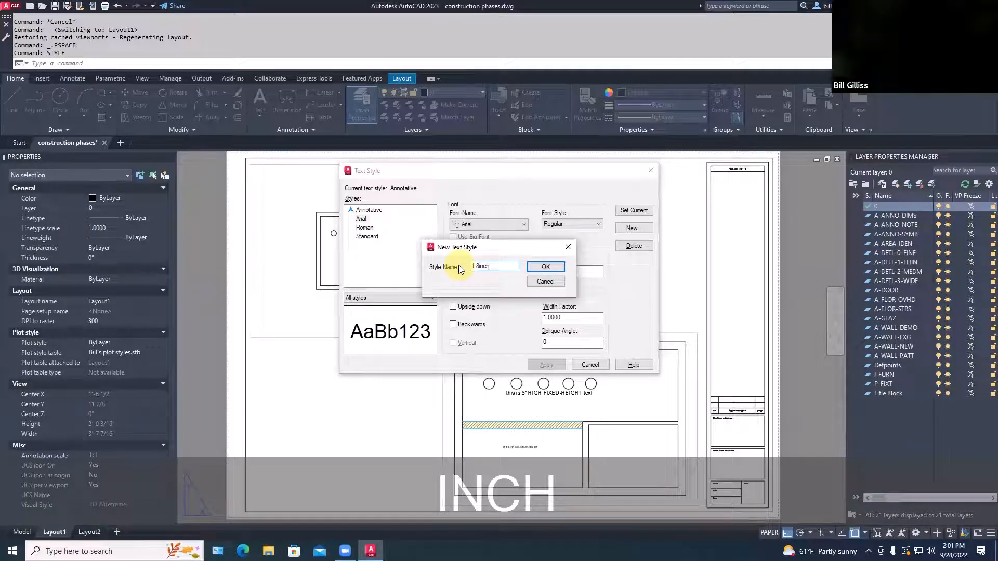
type("-fixed")
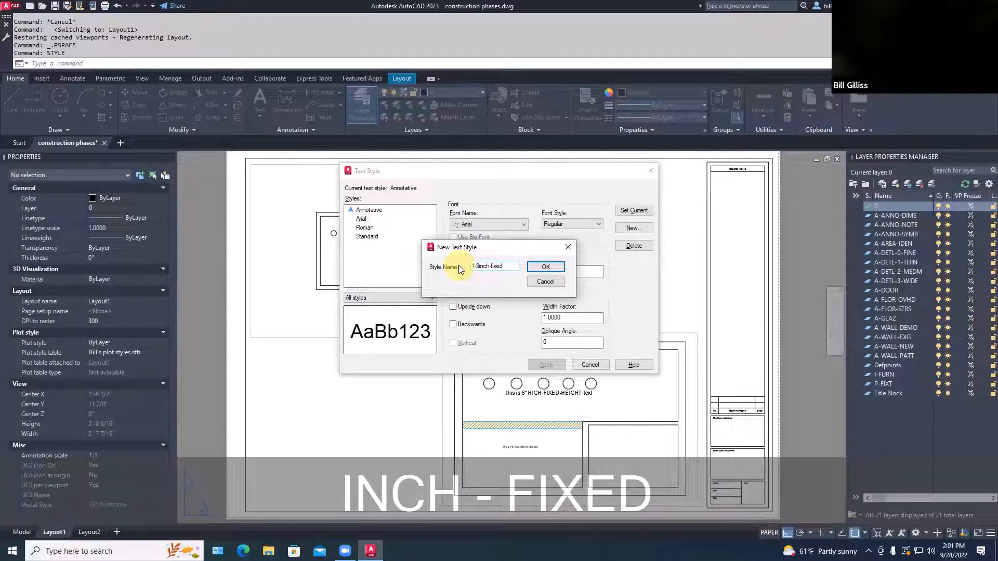
key("Return")
Step: Make the 1-8inch-fixed text style non-annotative with 1/8" height and 0.8 width factor, and save it as the current style
left_click(452, 261)
left_click_drag(559, 271, 544, 273)
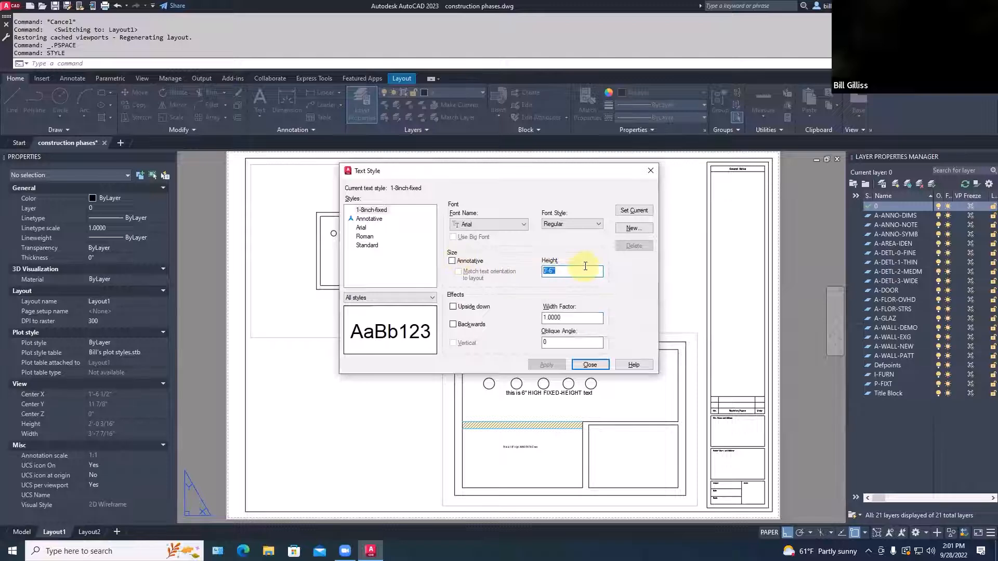
type("1/8\"")
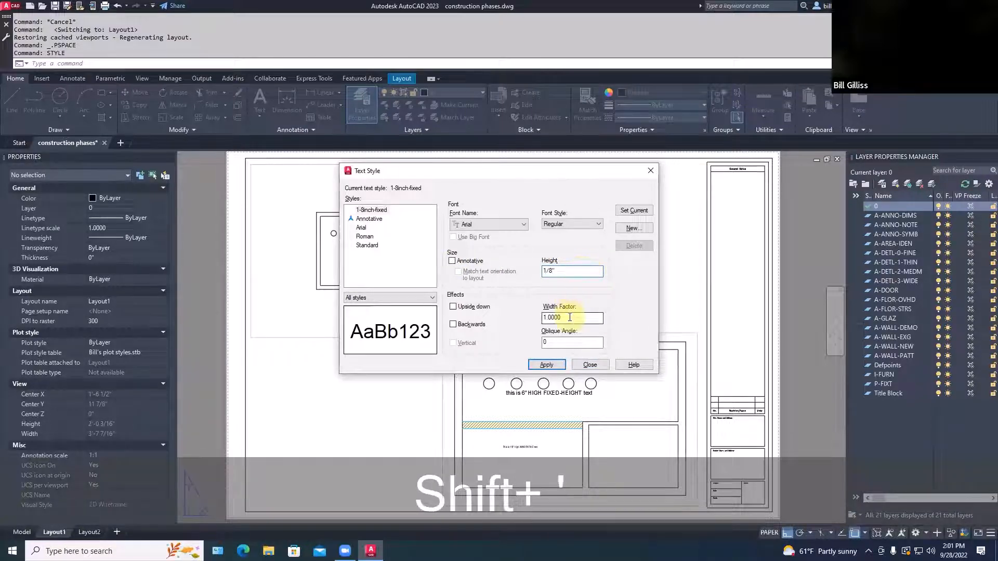
left_click_drag(578, 318, 545, 318)
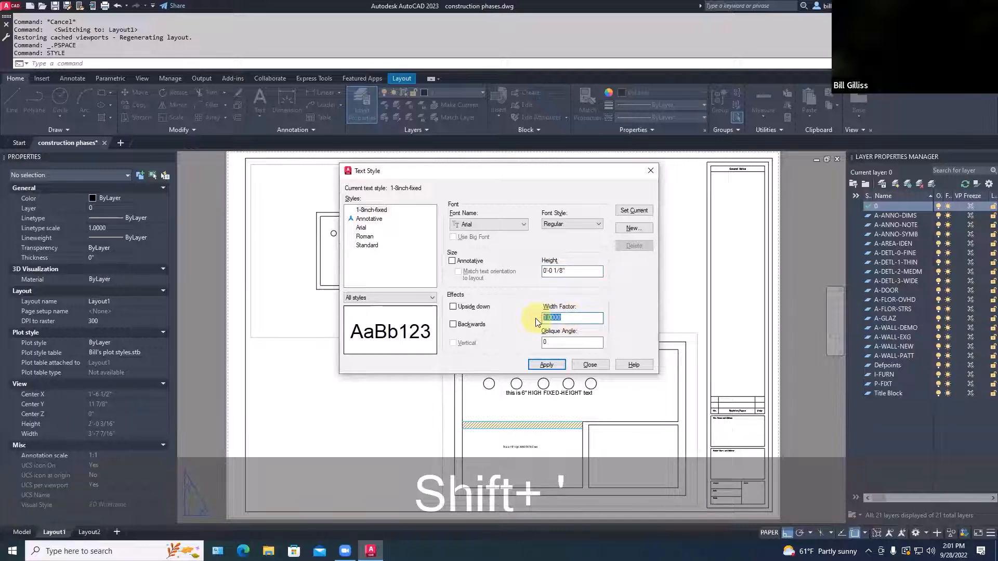
type(".8")
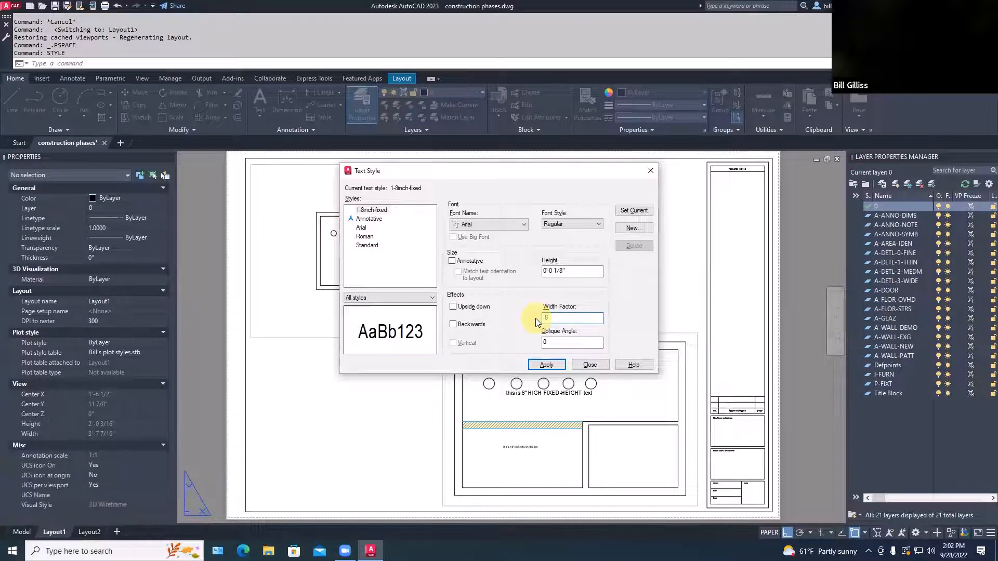
left_click(636, 211)
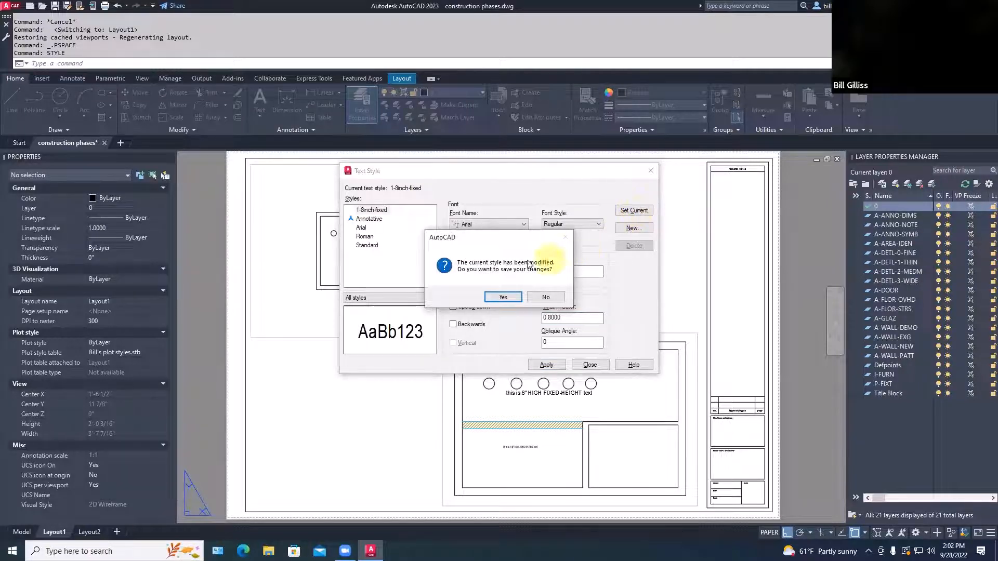
left_click(502, 299)
left_click(587, 364)
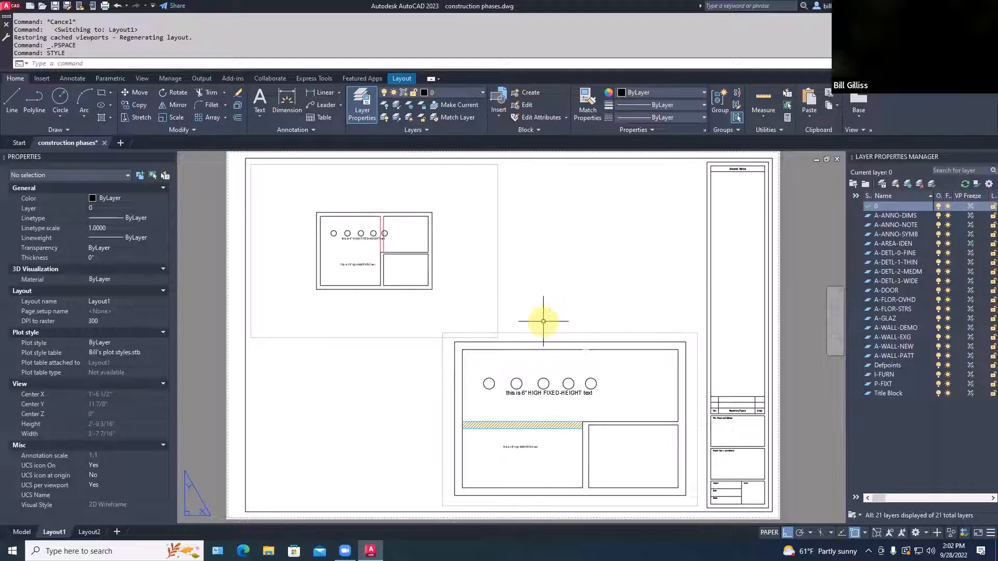
Step: Create a new non-annotative dimension style named 1-8inch-fixed, starting from the Standard style
type("DIMSTYL")
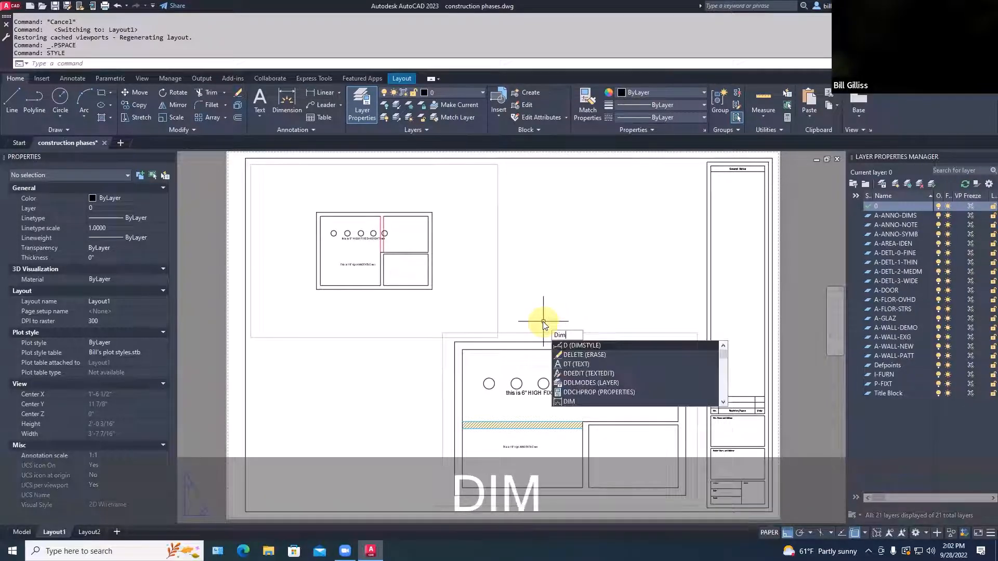
type("E\\")
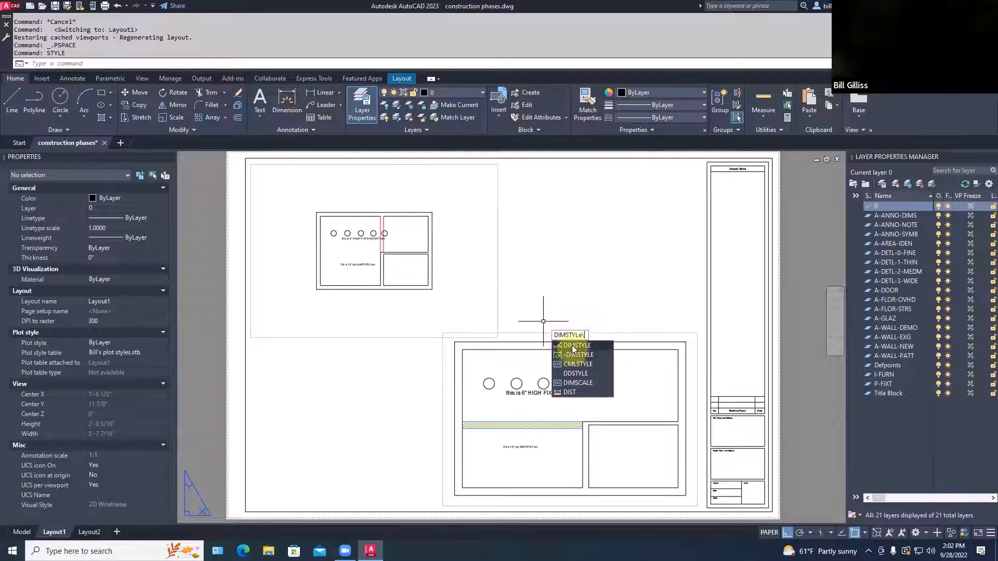
key("Escape")
type("DIMSTYLE")
key("Return")
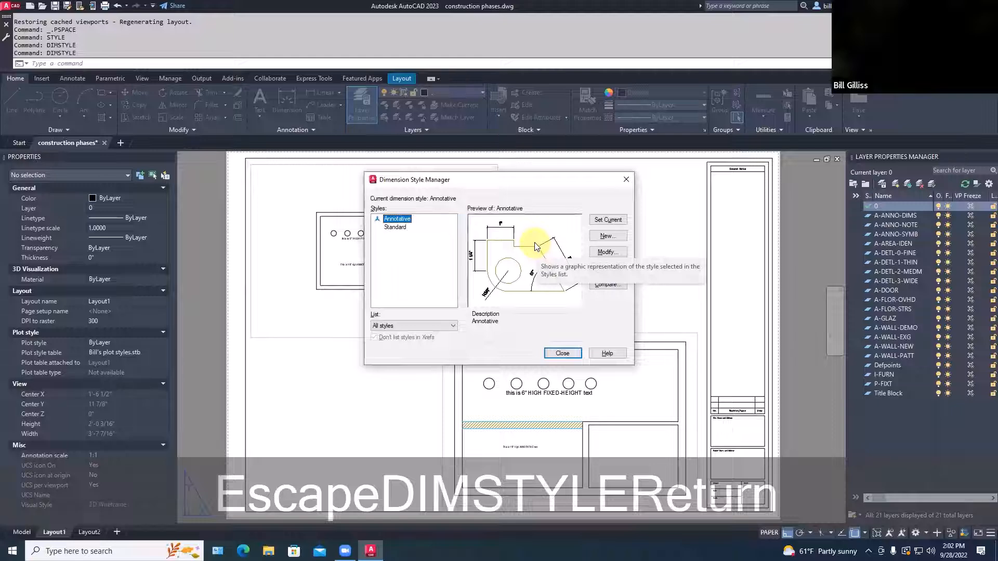
left_click(601, 237)
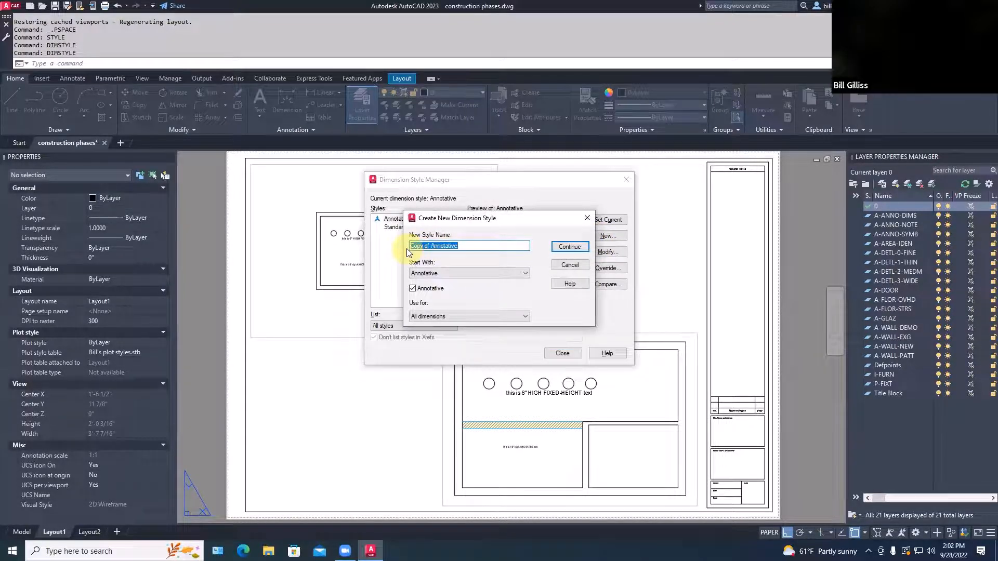
type("108inch-fixed")
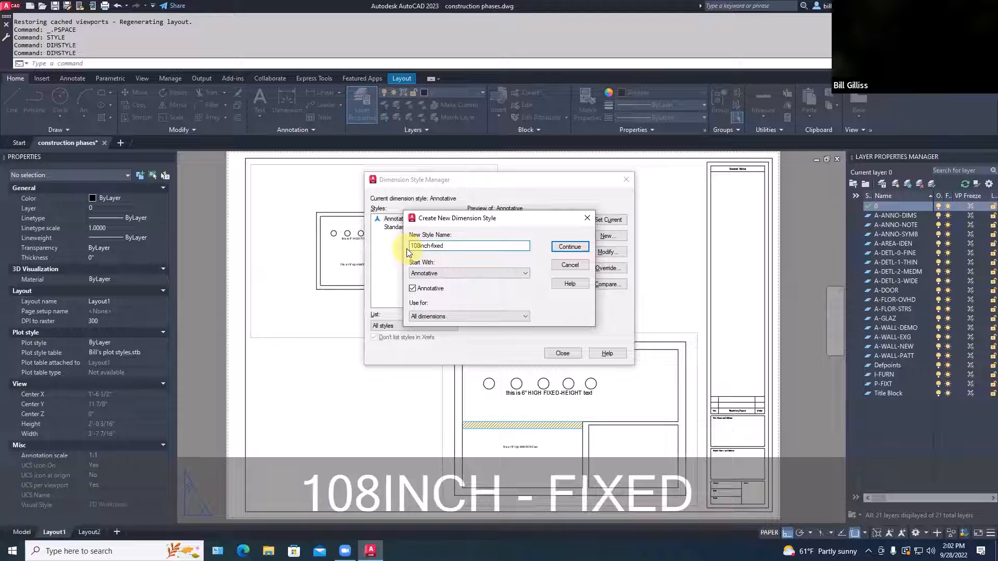
left_click(417, 246)
key("BackSpace")
type("-")
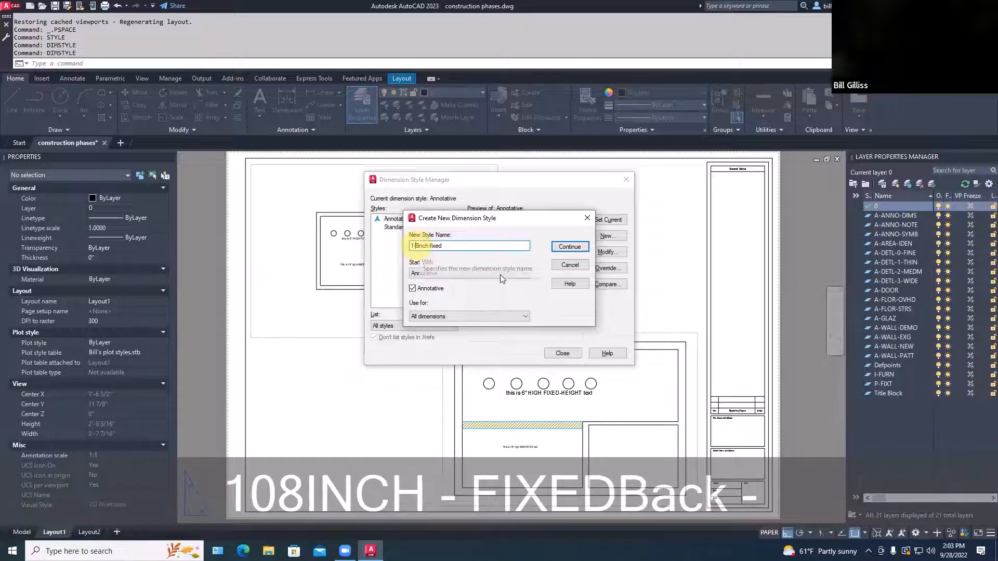
left_click(473, 273)
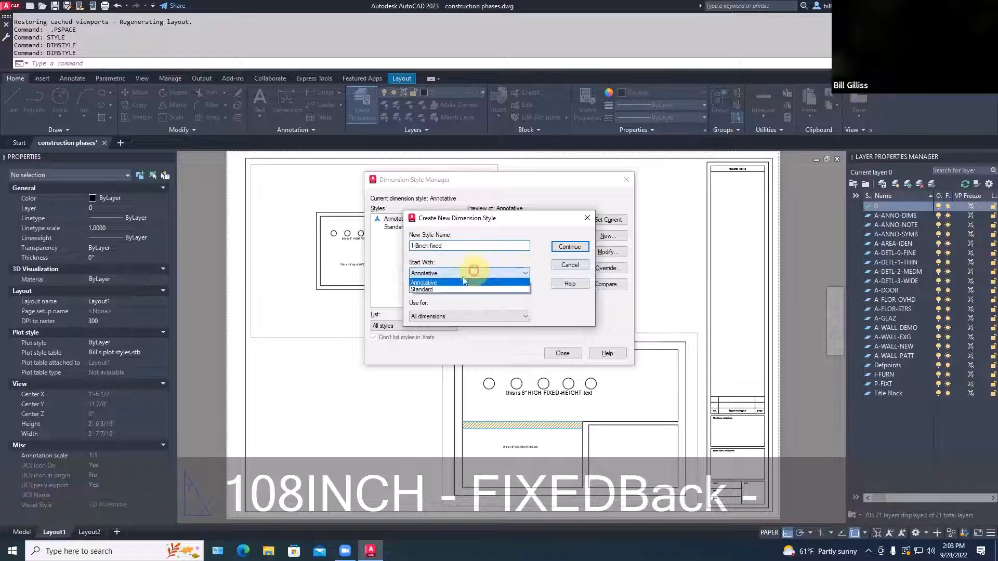
left_click(434, 289)
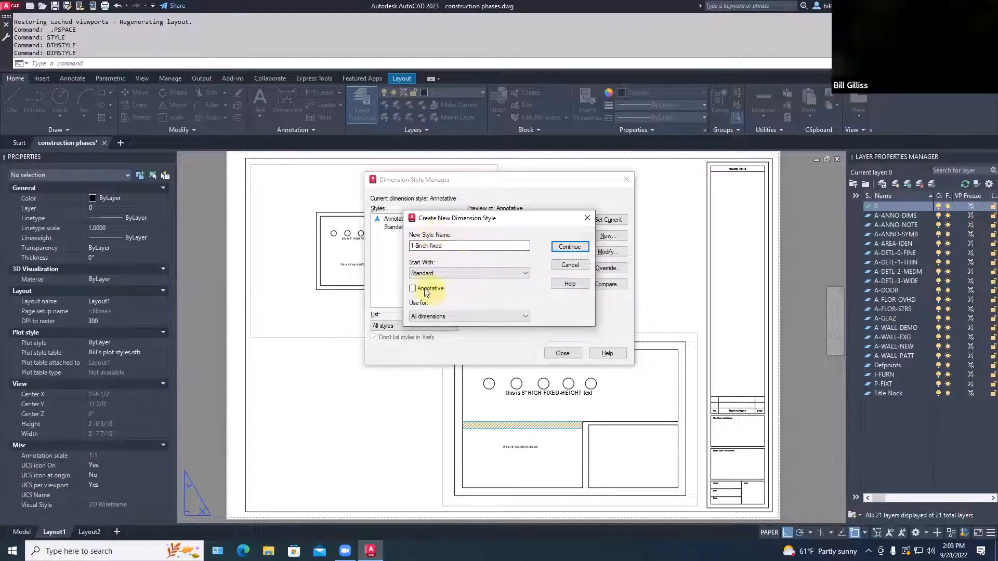
left_click(568, 248)
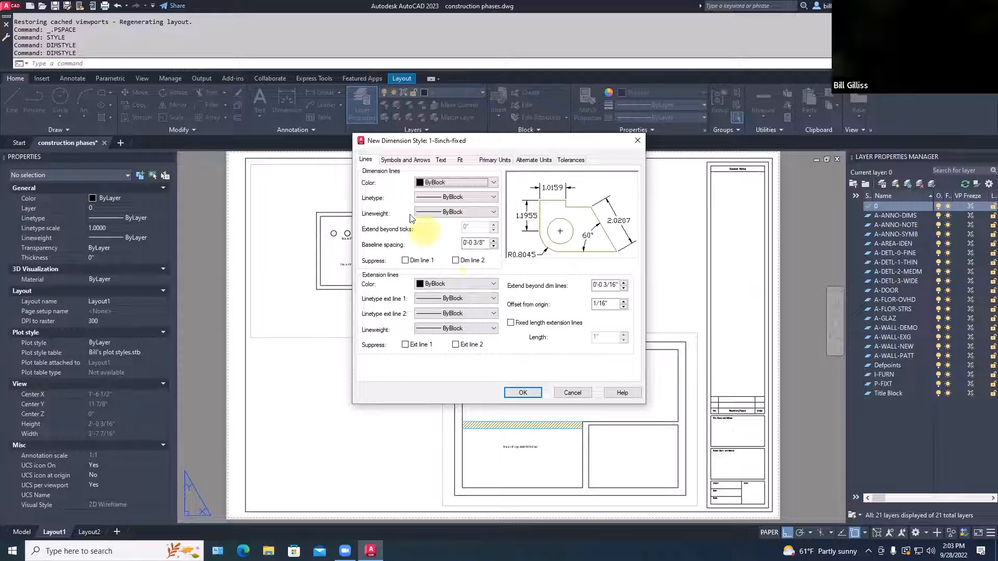
Step: Assign the 1-8inch-fixed text style to the new dimension style's text
left_click(440, 159)
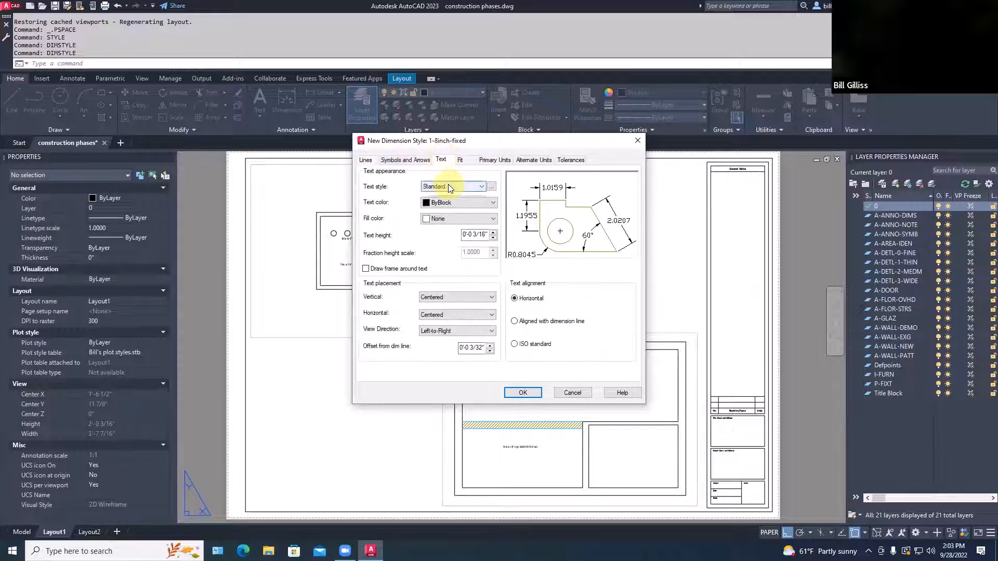
left_click(449, 186)
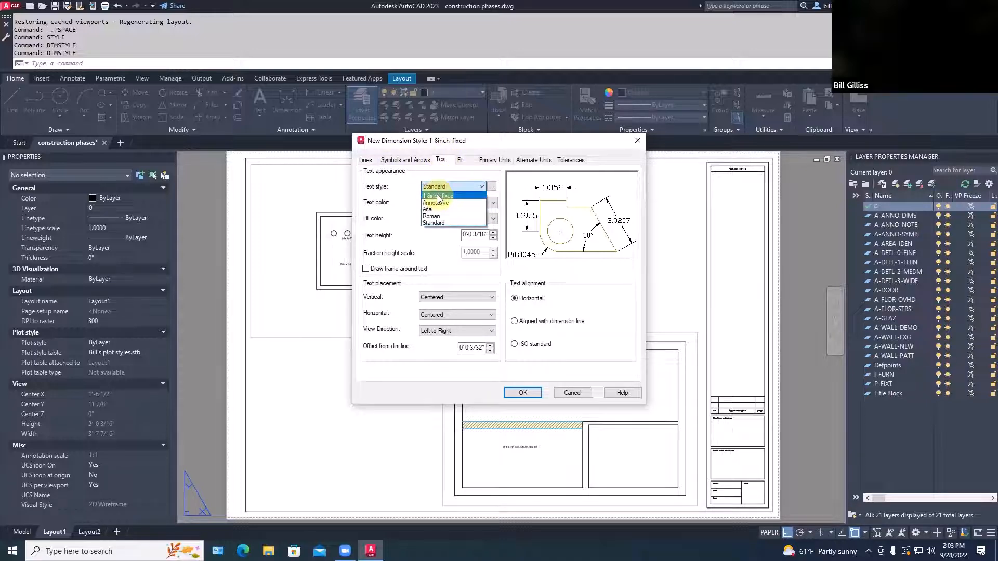
left_click(437, 196)
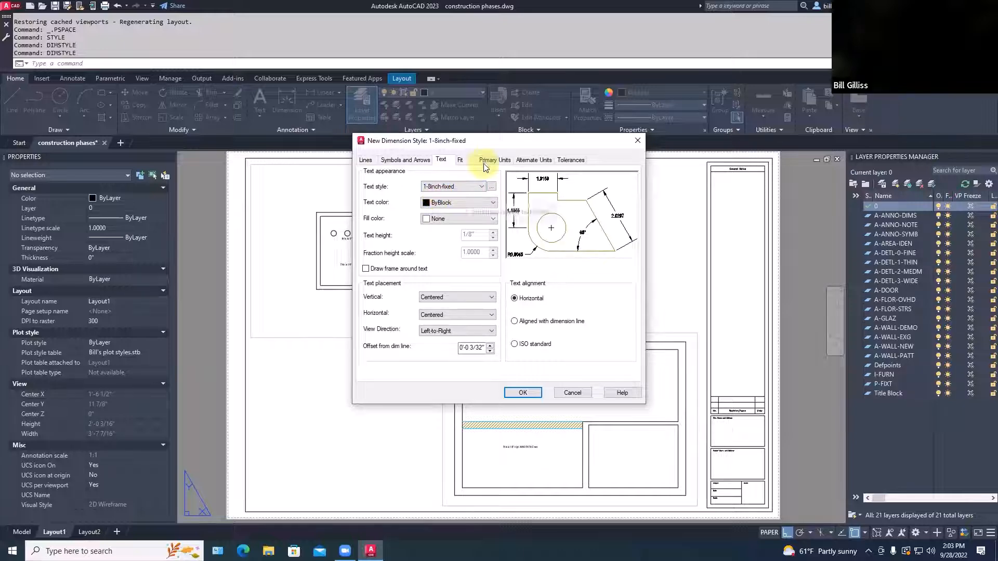
Step: Set the dimension style's linear units to Architectural with a precision of 0'-0 1/8"
left_click(492, 159)
left_click(457, 183)
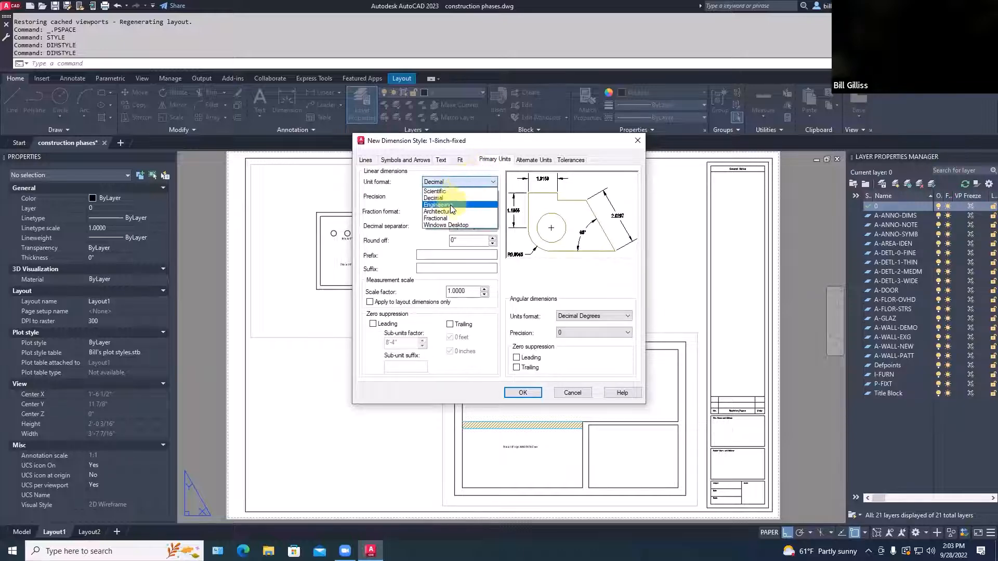
left_click(450, 209)
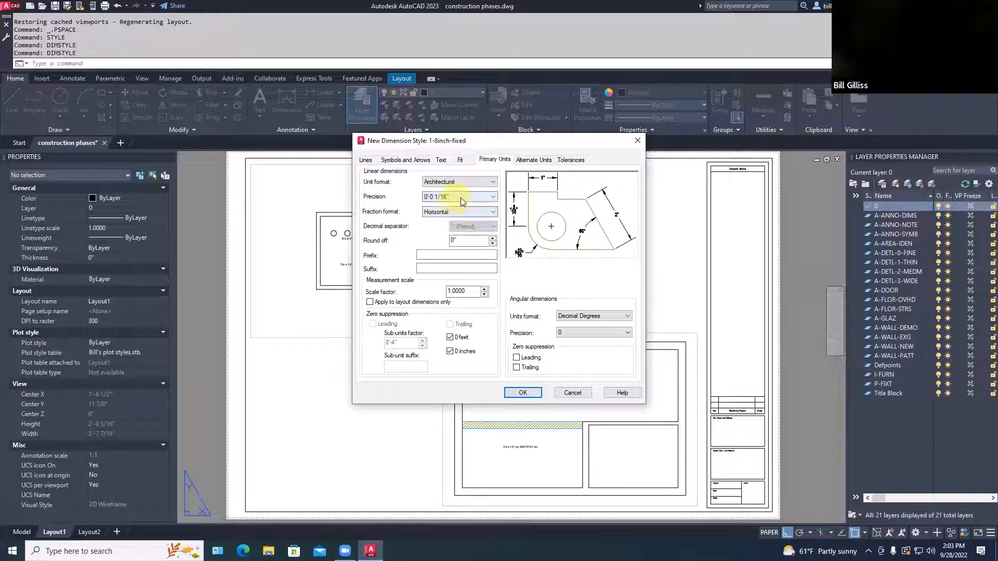
left_click(453, 198)
left_click(441, 227)
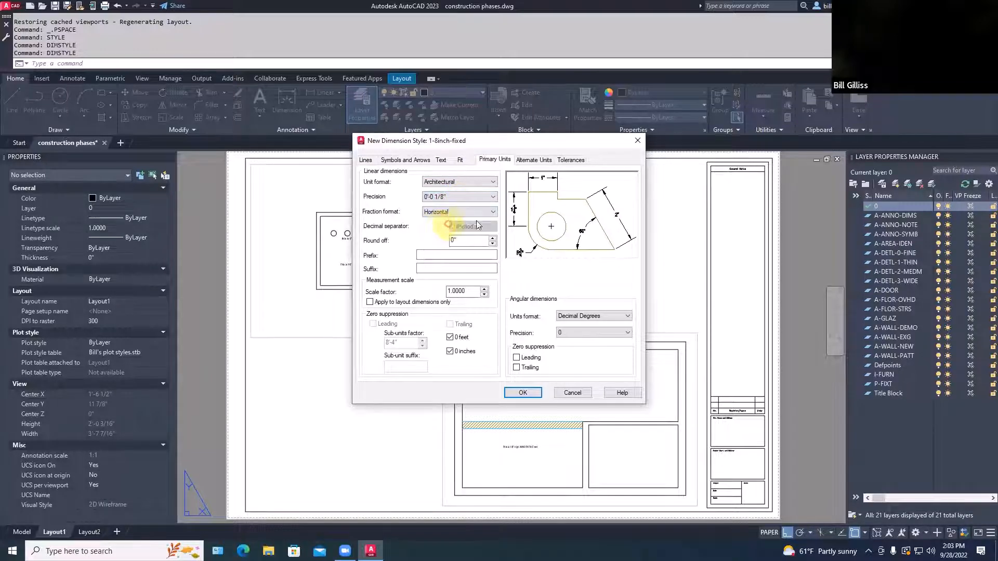
Step: Align the dimension text with the dimension line and set its vertical placement to Above
left_click(442, 161)
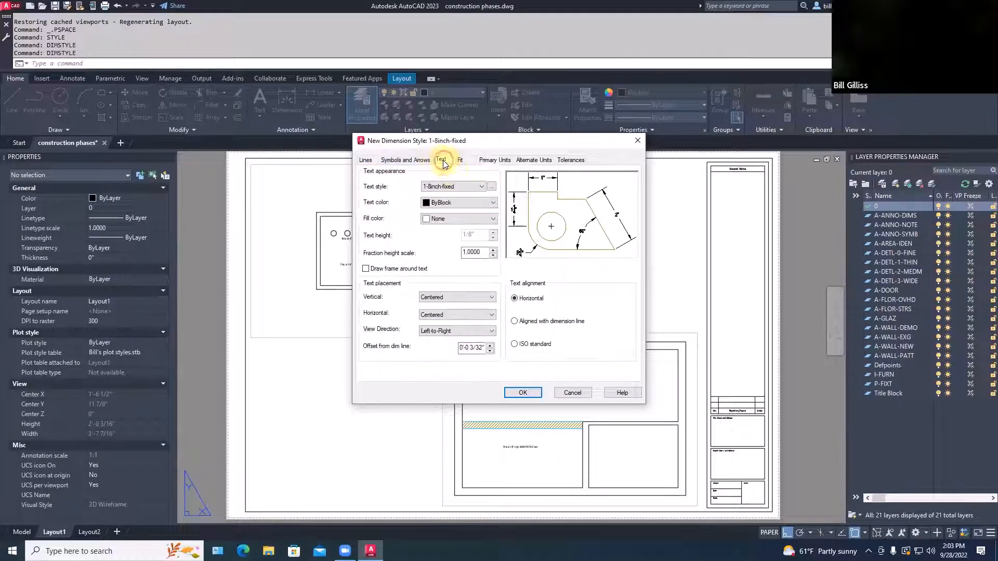
left_click(515, 321)
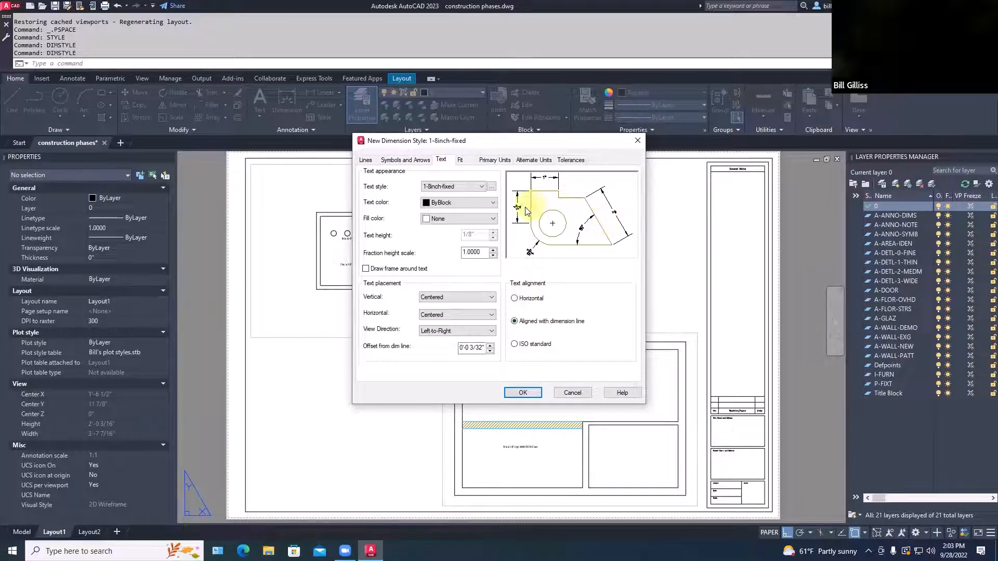
left_click(463, 297)
left_click(434, 313)
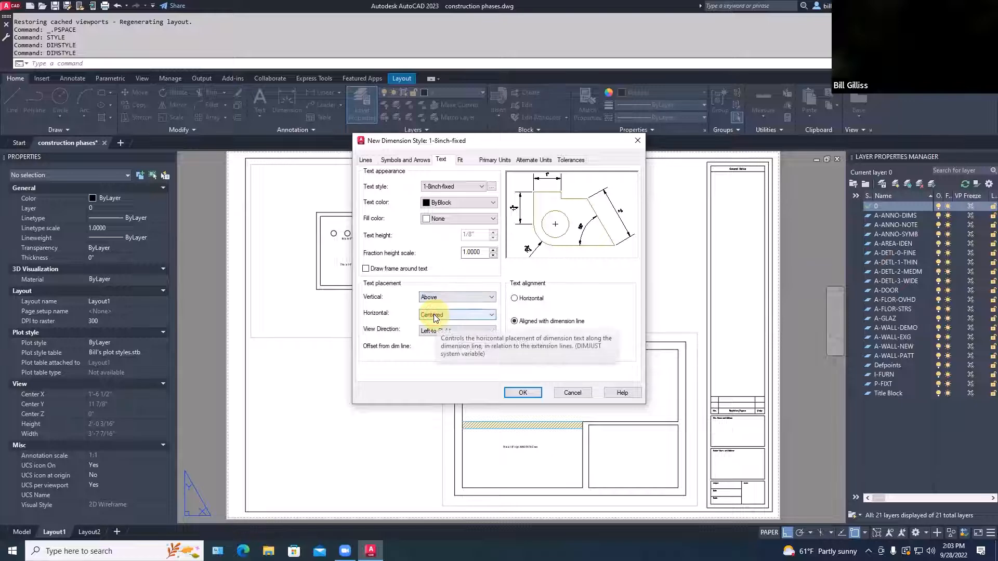
Step: Set the fraction format of the dimension style's linear units to Not Stacked
left_click(493, 160)
left_click(478, 213)
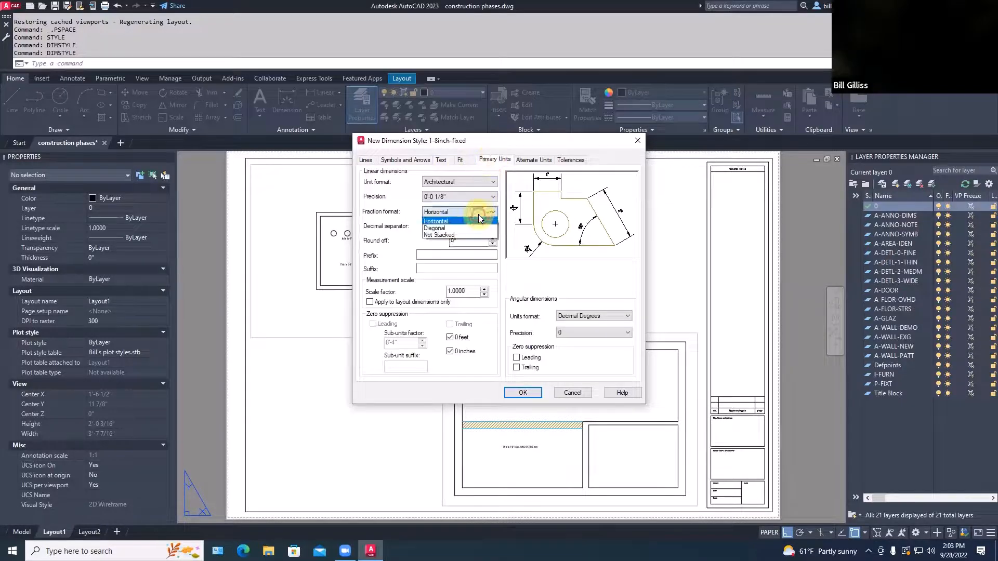
left_click(452, 234)
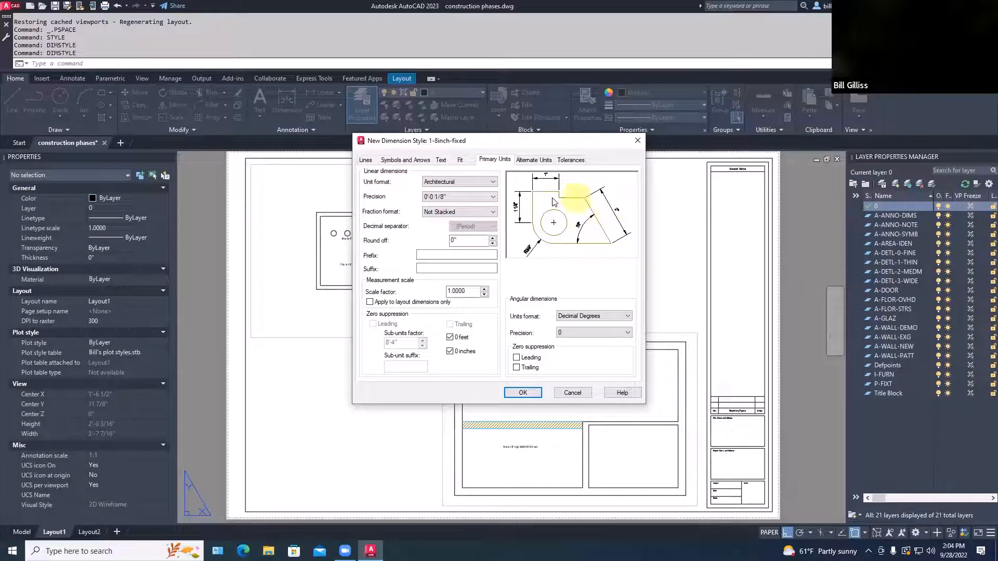
Step: Change the dimension style's first and second arrowheads to Architectural tick
left_click(391, 160)
left_click(393, 191)
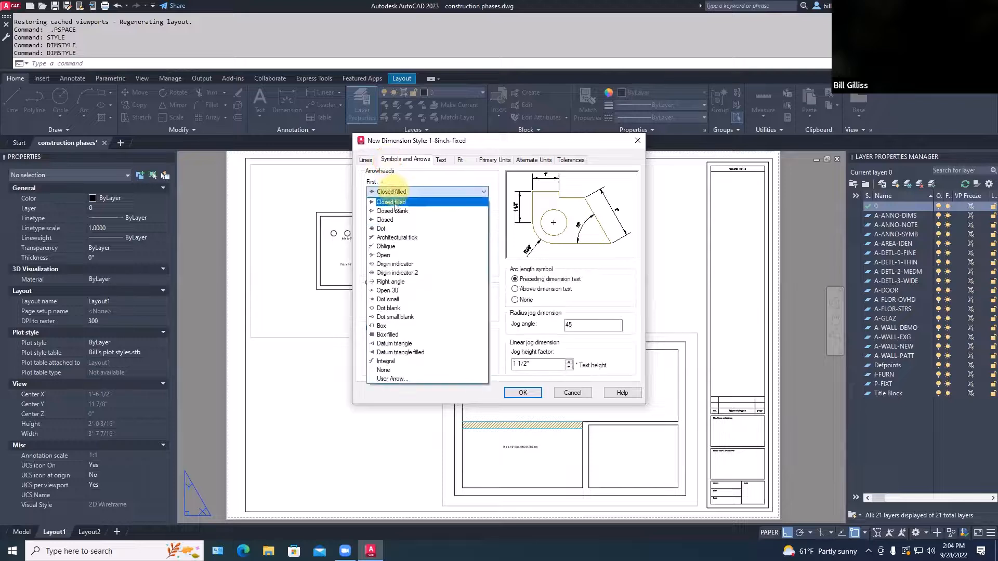
left_click(396, 238)
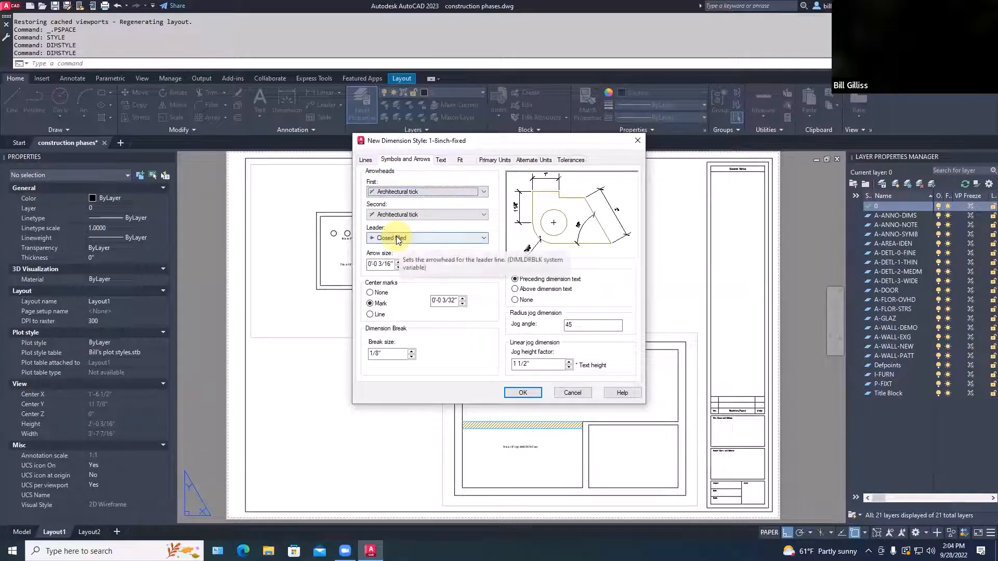
Step: Extend the style's dimension lines 1/16" beyond the ticks and its extension lines 1/16" beyond the dimension lines, and accept the new style
left_click(366, 160)
double_click(460, 227)
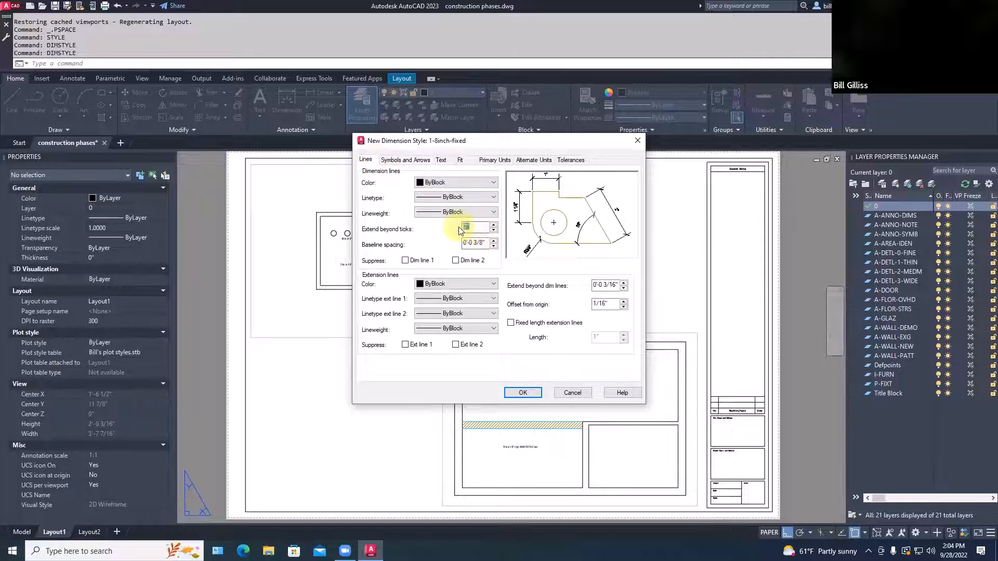
type("1/16")
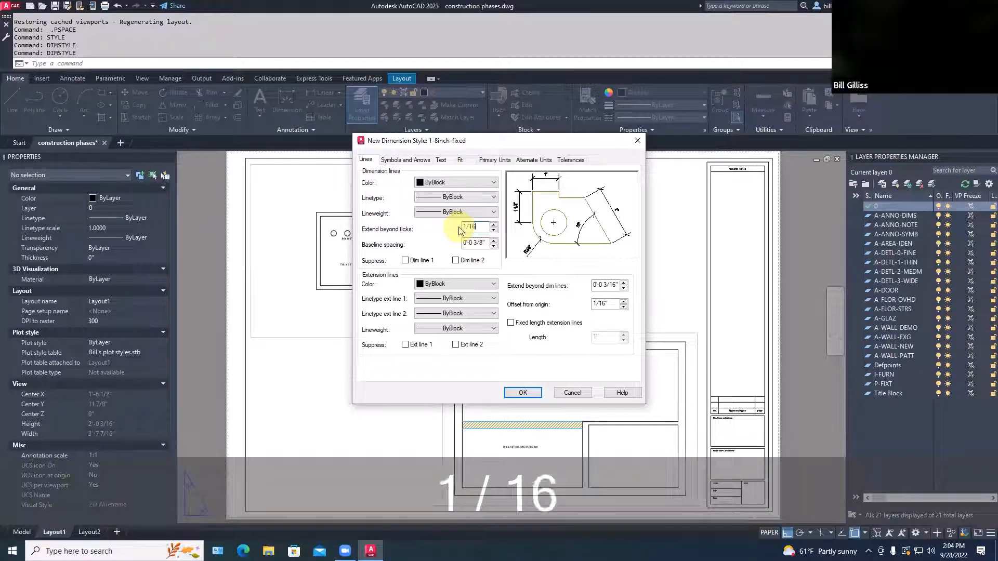
left_click(603, 285)
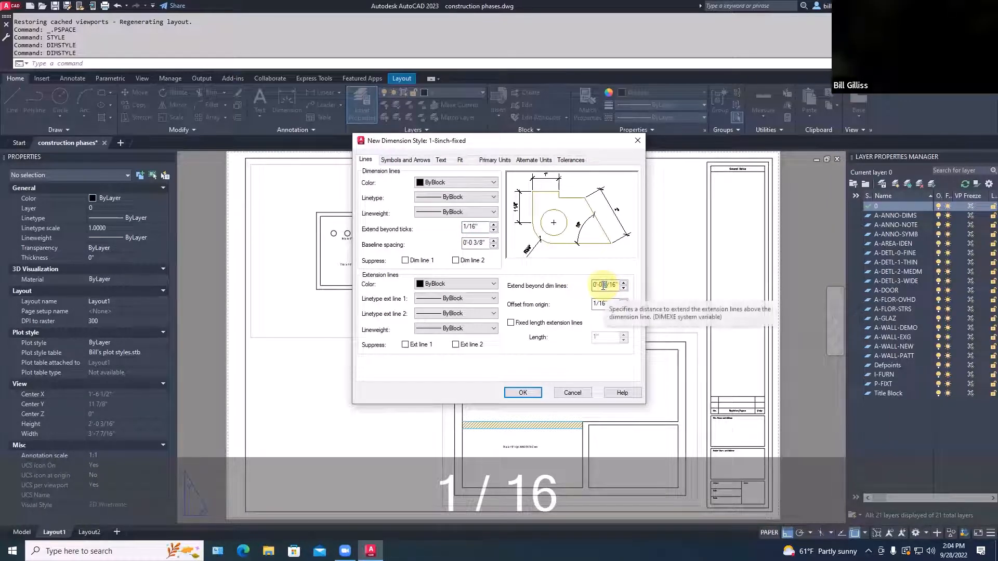
type("1")
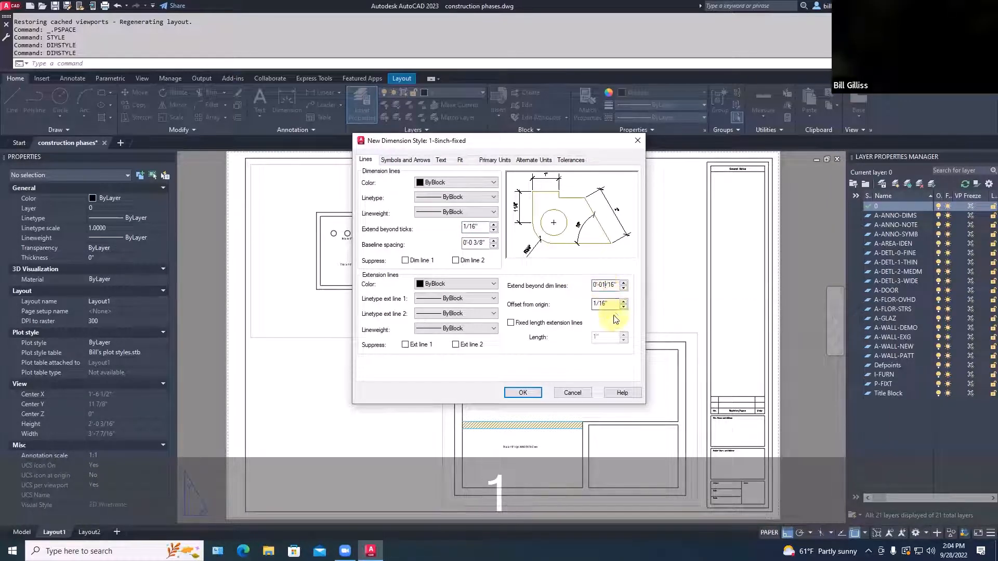
left_click(523, 393)
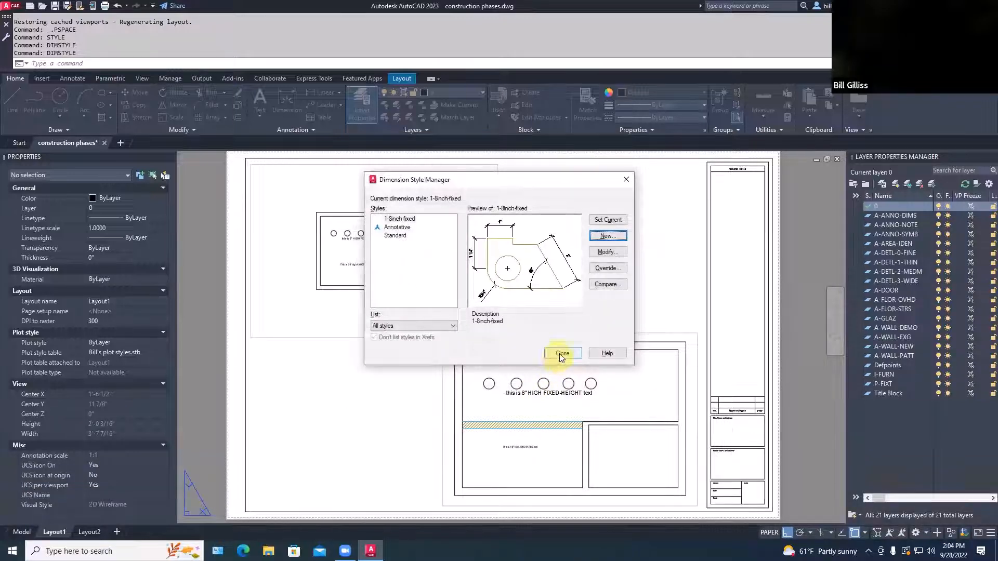
Step: Make the 1-8inch-fixed dimension style current and close the Dimension Style Manager
left_click(560, 354)
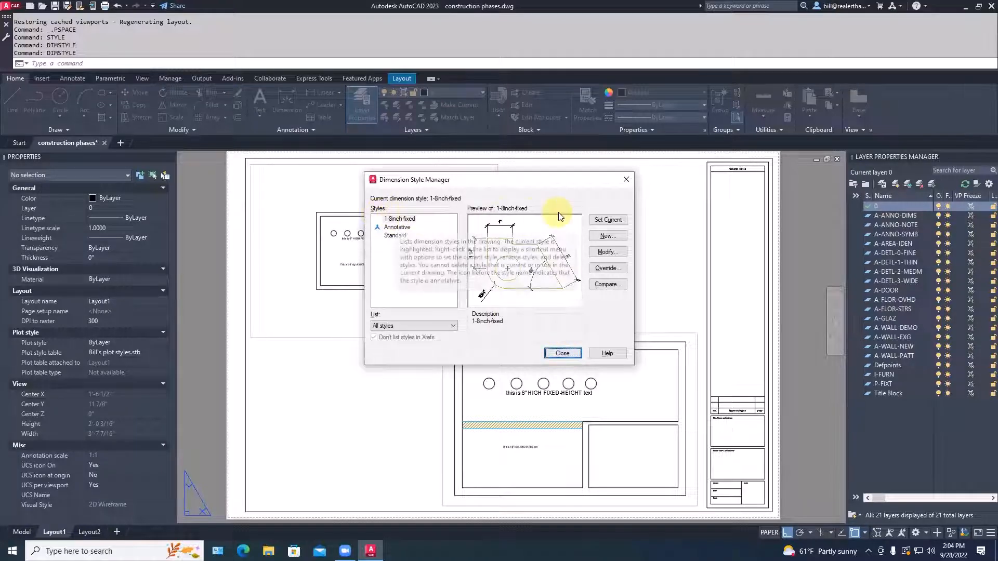
left_click(593, 219)
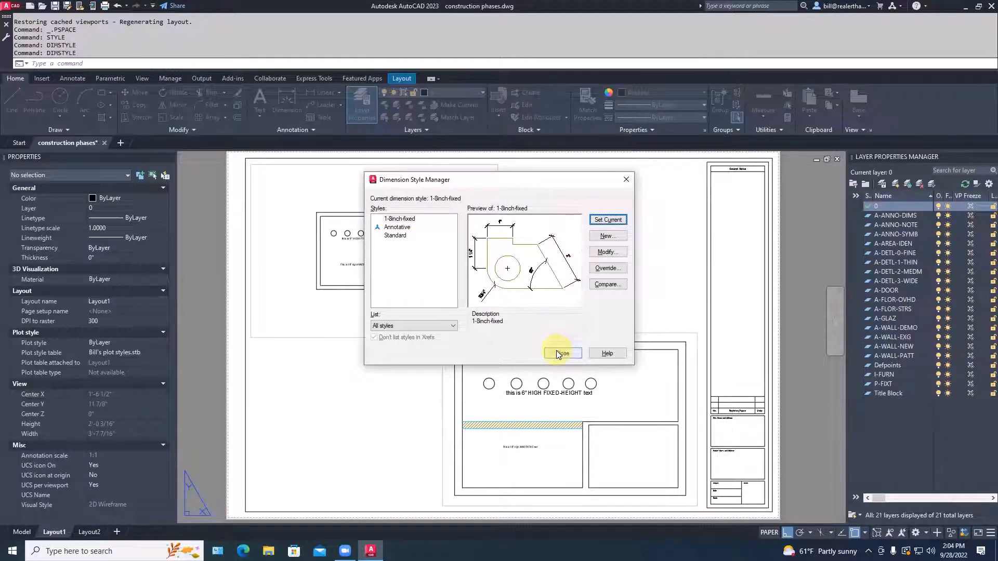
left_click(558, 353)
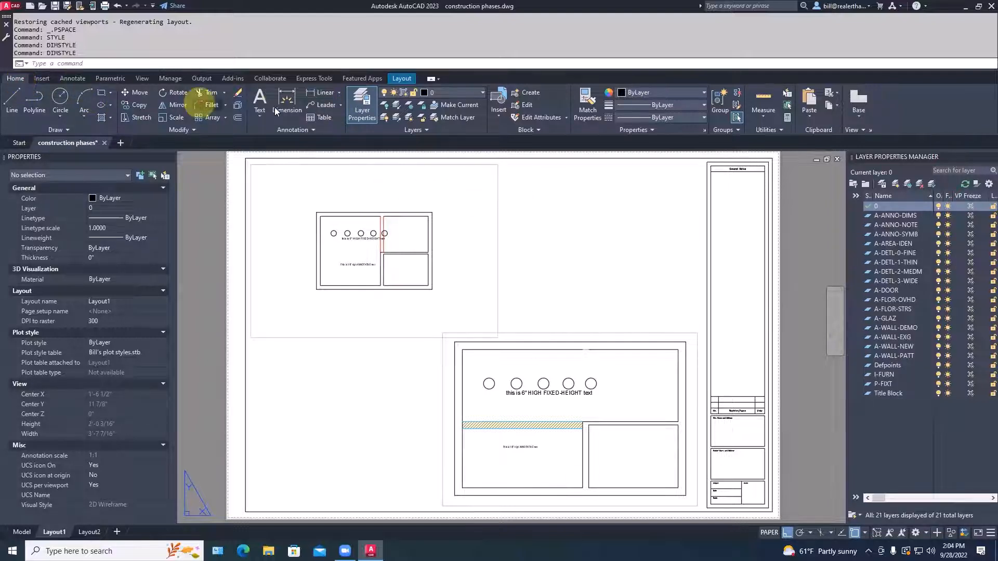
Step: Add a linear dimension across the upper outer wall of the larger-scale floor plan, placed just above the plan
left_click(324, 94)
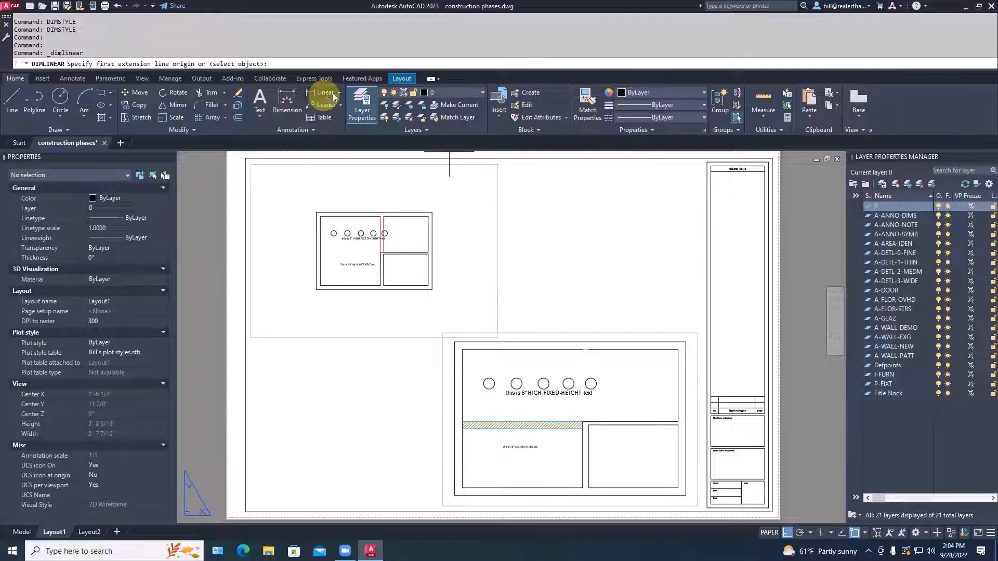
left_click(333, 95)
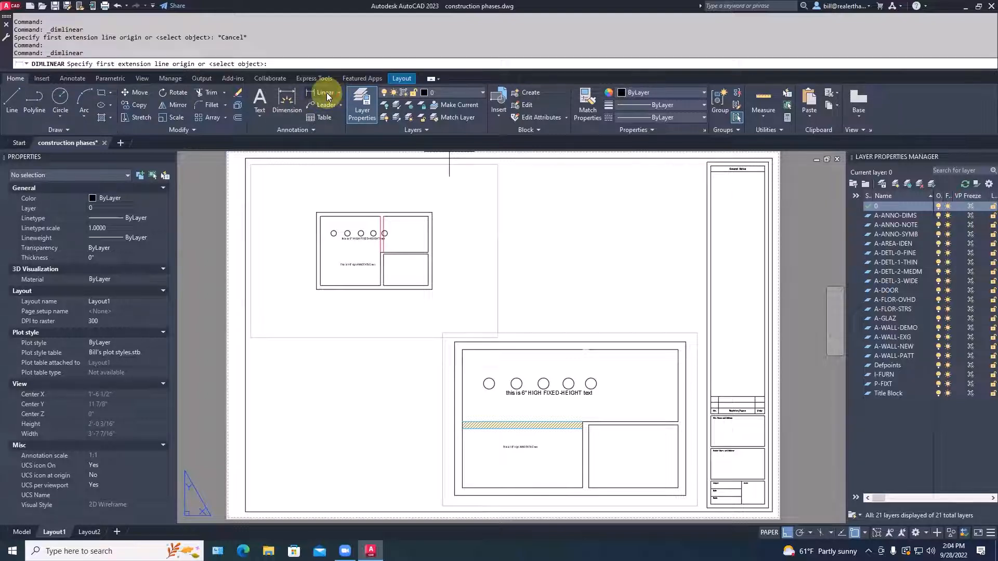
left_click(456, 342)
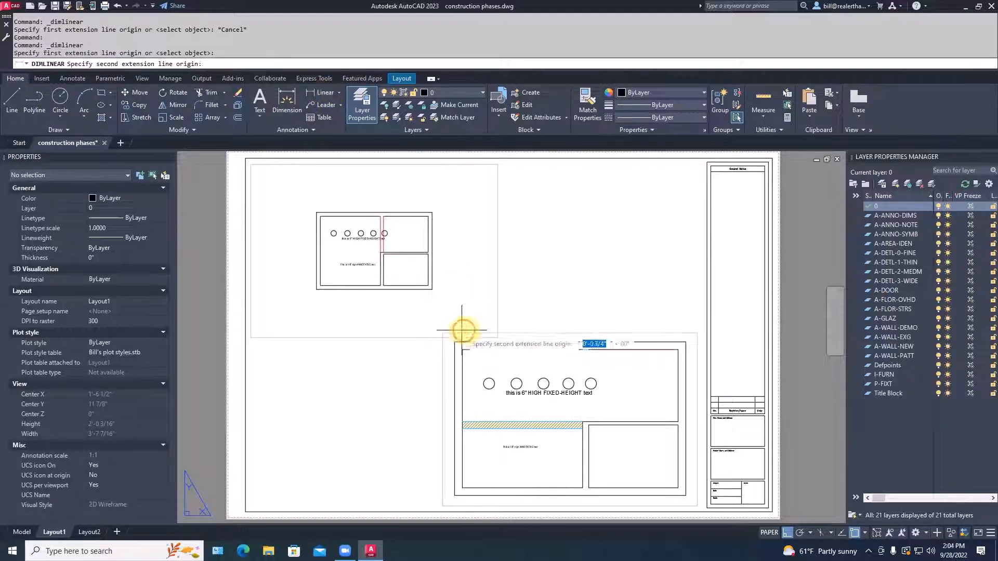
left_click(685, 341)
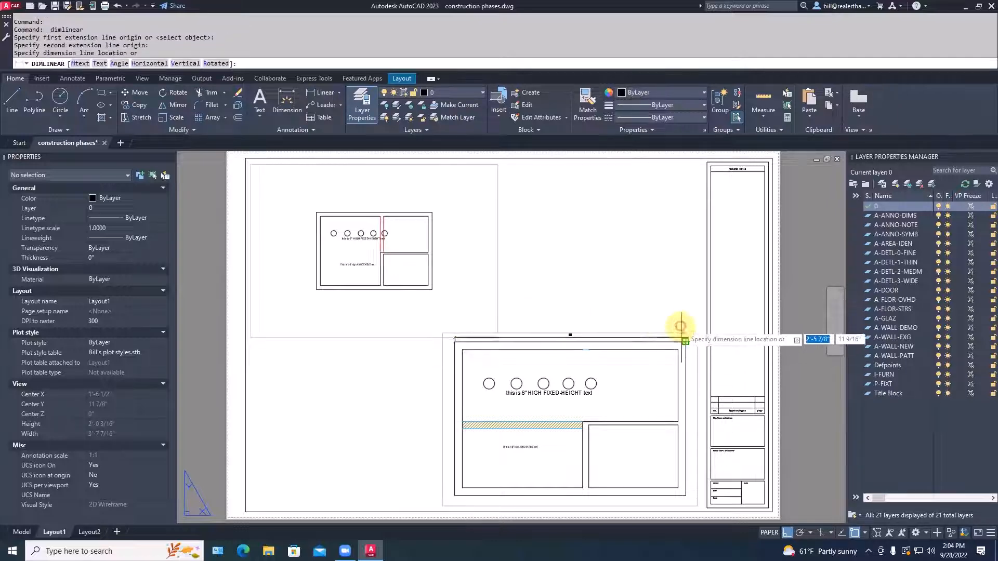
left_click(678, 322)
Step: Measure the height of the new dimension's text in paper space with the DIST command
scroll(577, 328, "up", 5)
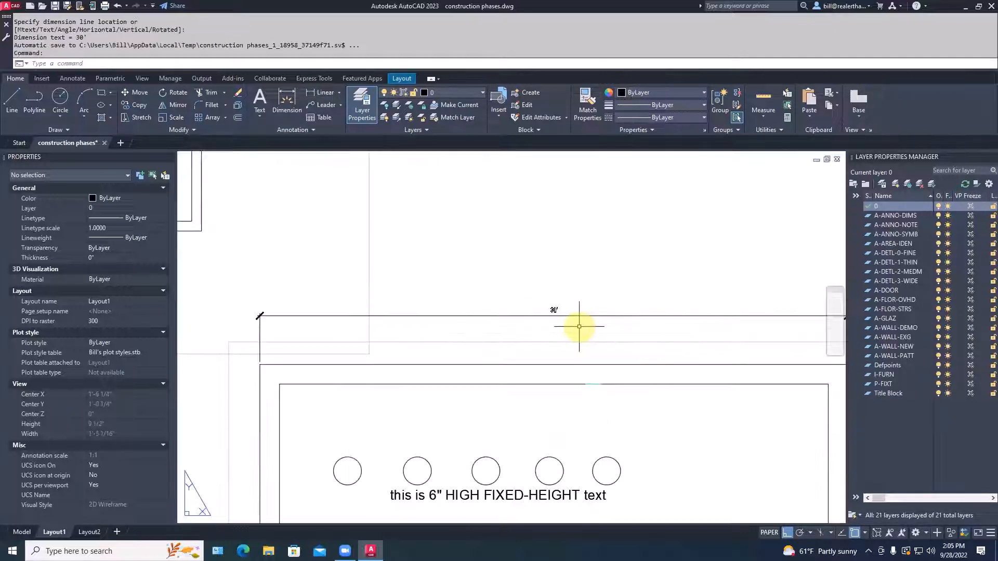
scroll(552, 327, "down", 3)
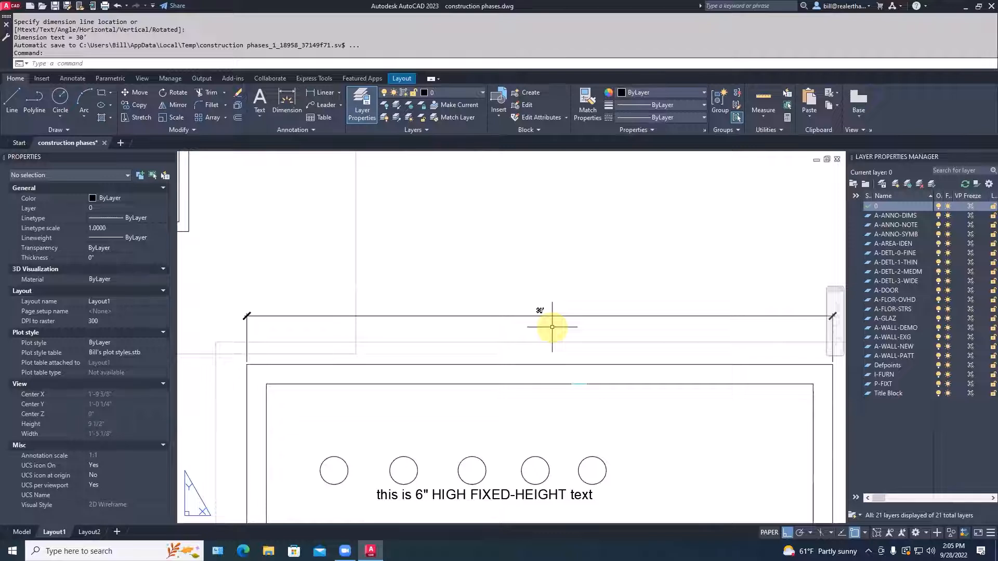
scroll(548, 312, "up", 6)
key("Escape")
key("Escape")
type("dist")
key("space")
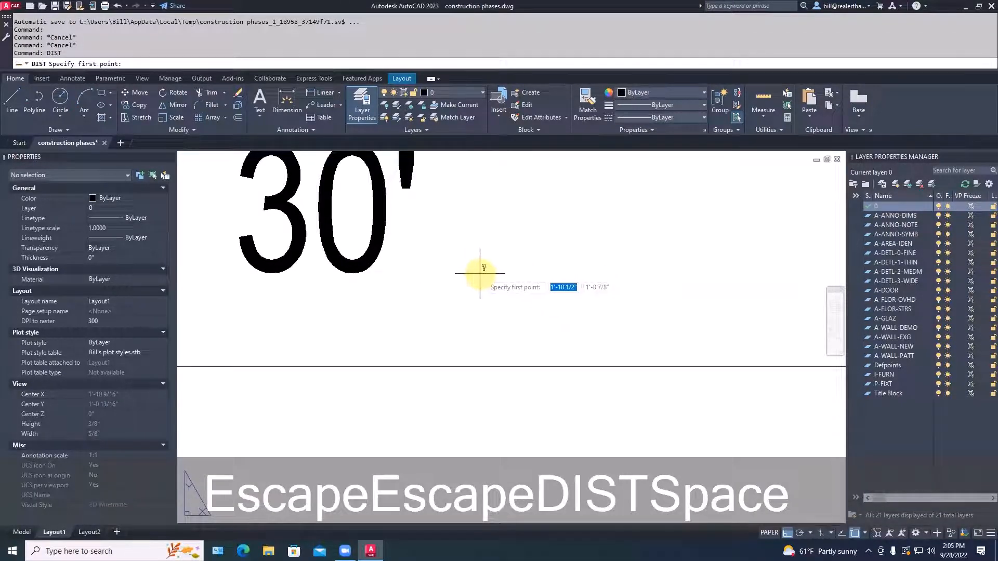
left_click(480, 274)
middle_click_drag(480, 217, 478, 267)
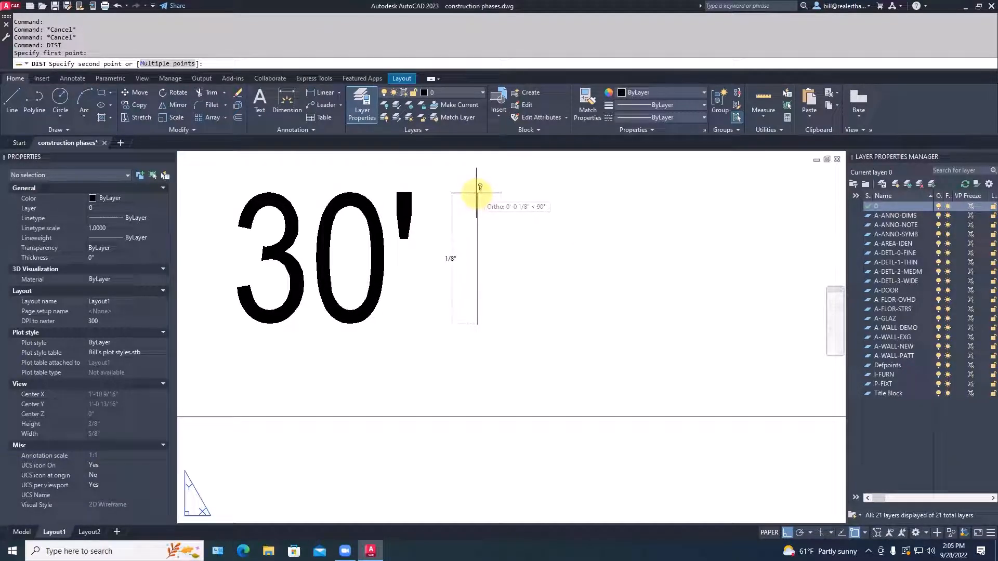
key("Escape")
scroll(486, 195, "down", 6)
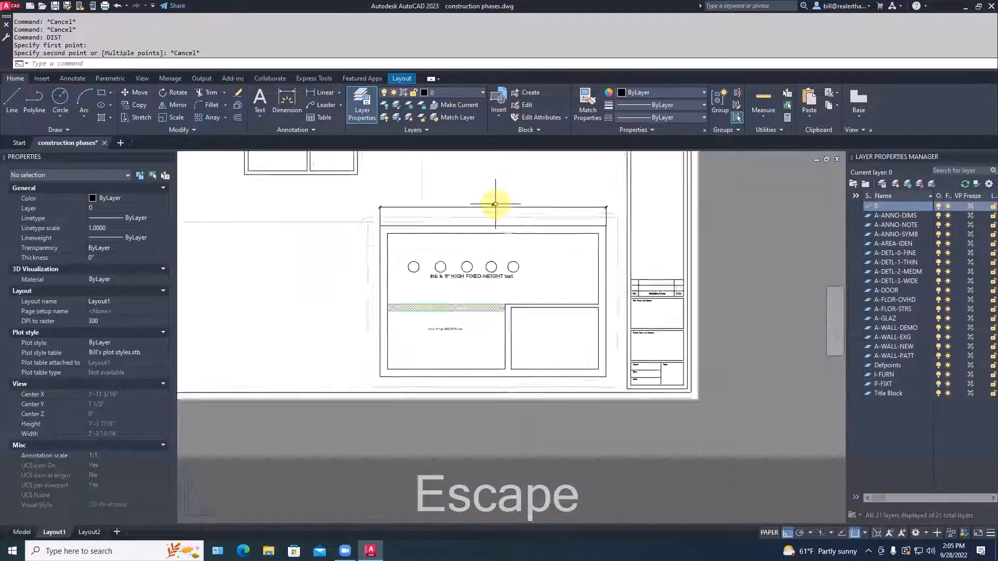
Step: Modify the 1-8inch-fixed dimension style to stop suppressing 0 inches in its primary units
scroll(520, 241, "up", 5)
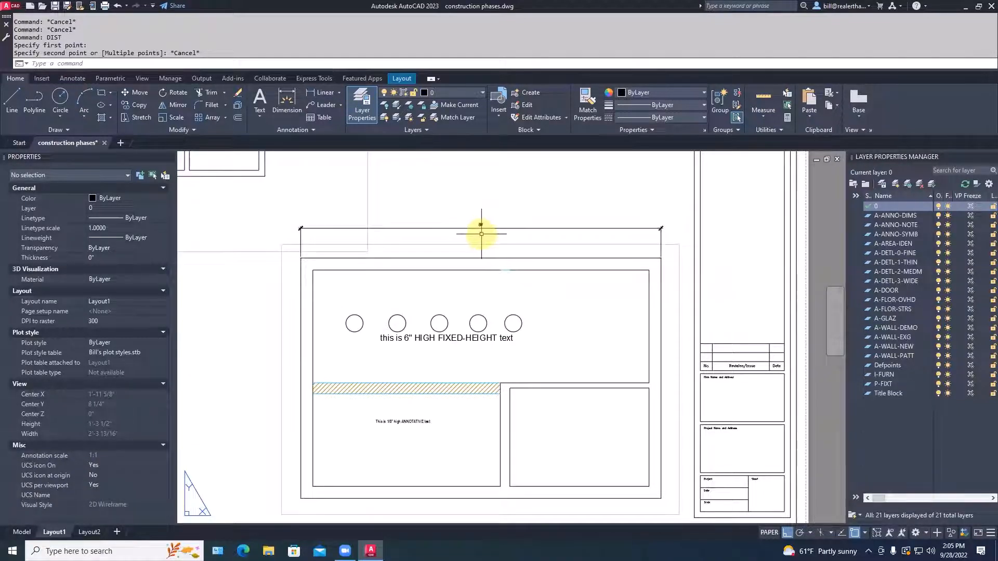
type("DDIM")
key("Return")
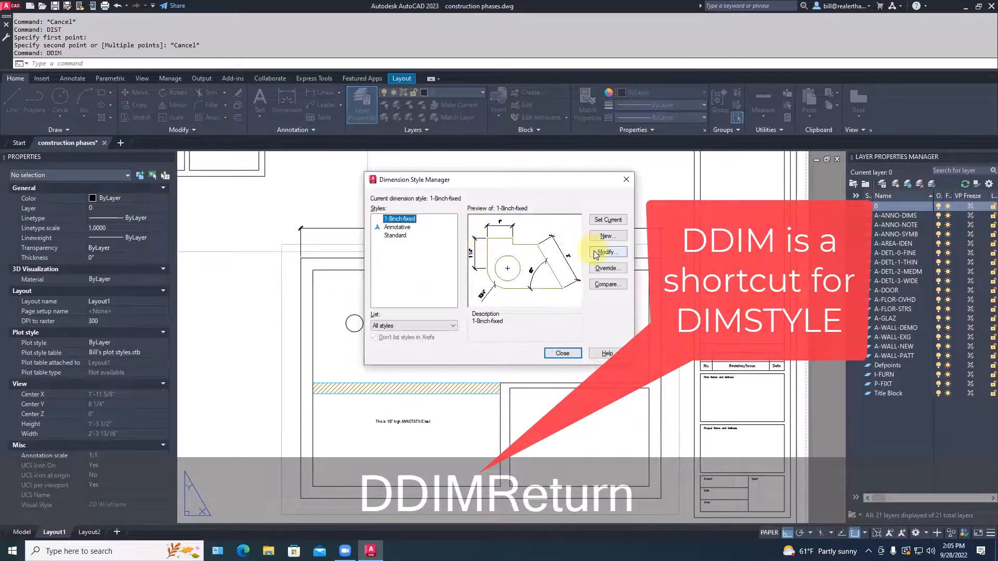
left_click(606, 252)
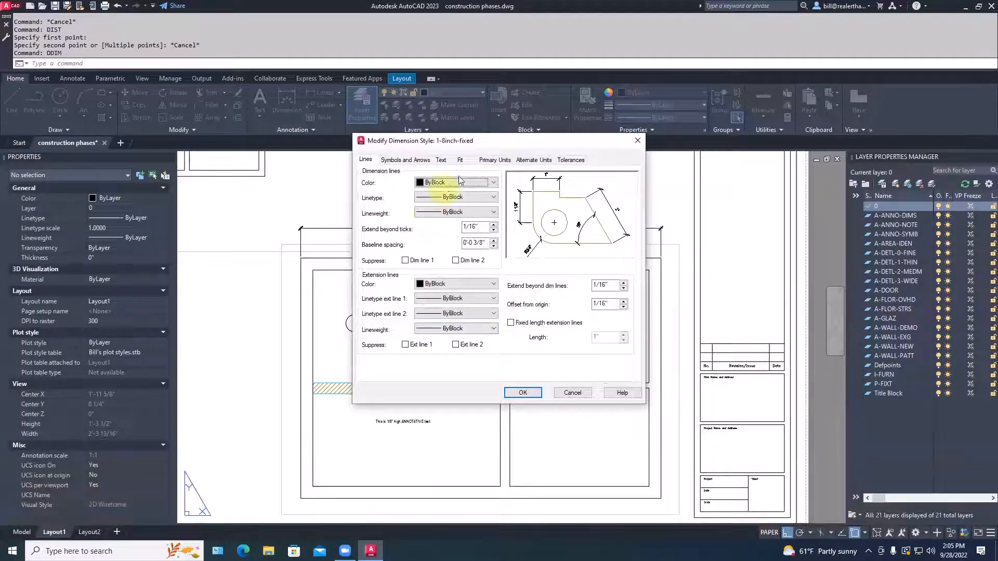
left_click(487, 161)
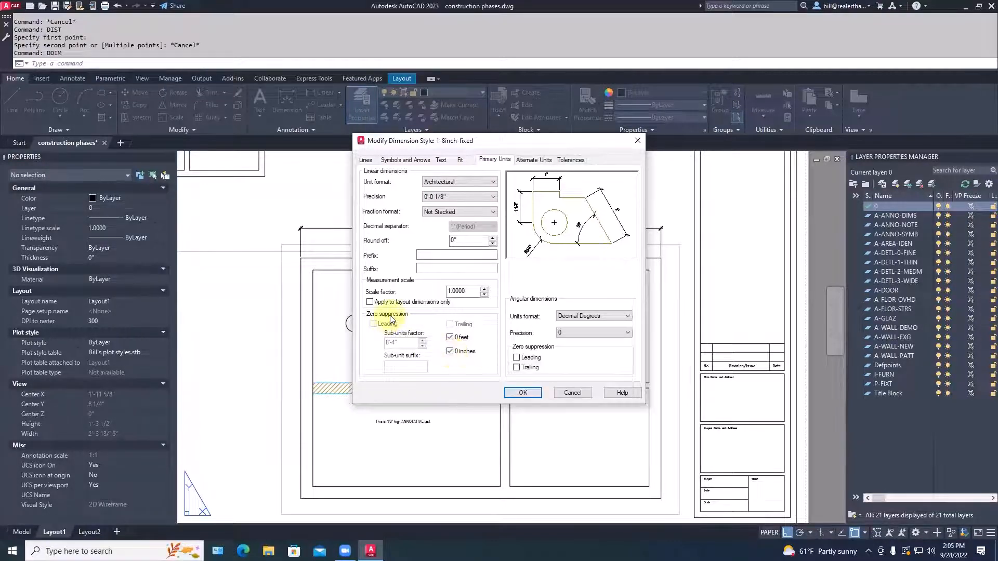
left_click(450, 352)
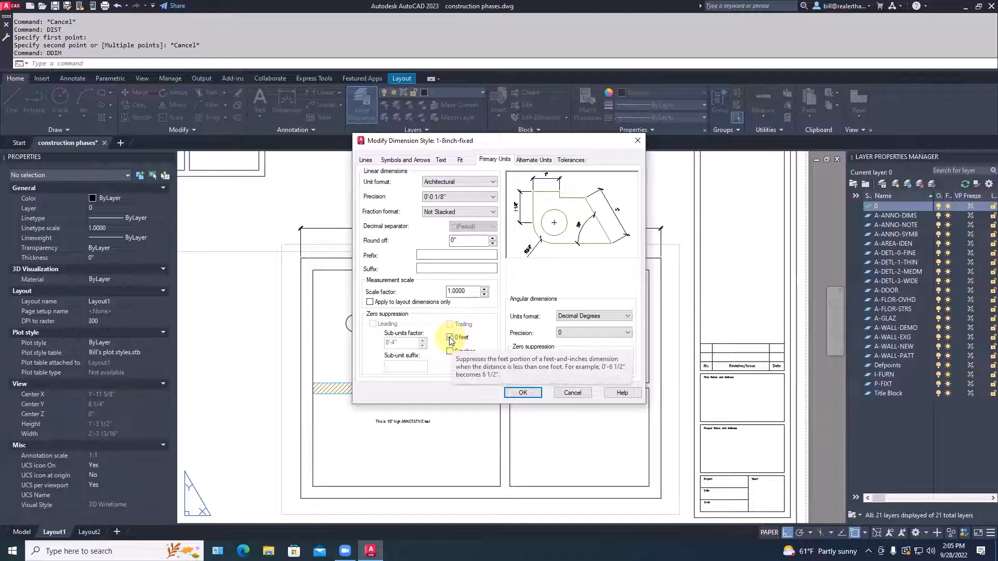
left_click(518, 394)
left_click(553, 355)
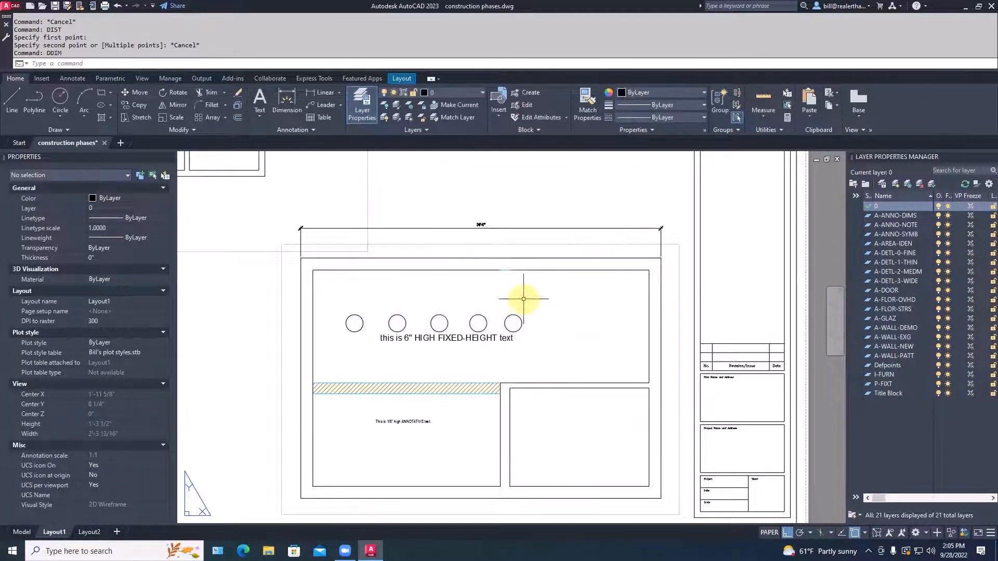
Step: Place a linear dimension about 2 1/4" long between two free points inside the larger plan's upper room, with its dimension line above the plan
scroll(479, 233, "up", 4)
scroll(481, 232, "down", 6)
middle_click_drag(482, 232, 512, 286)
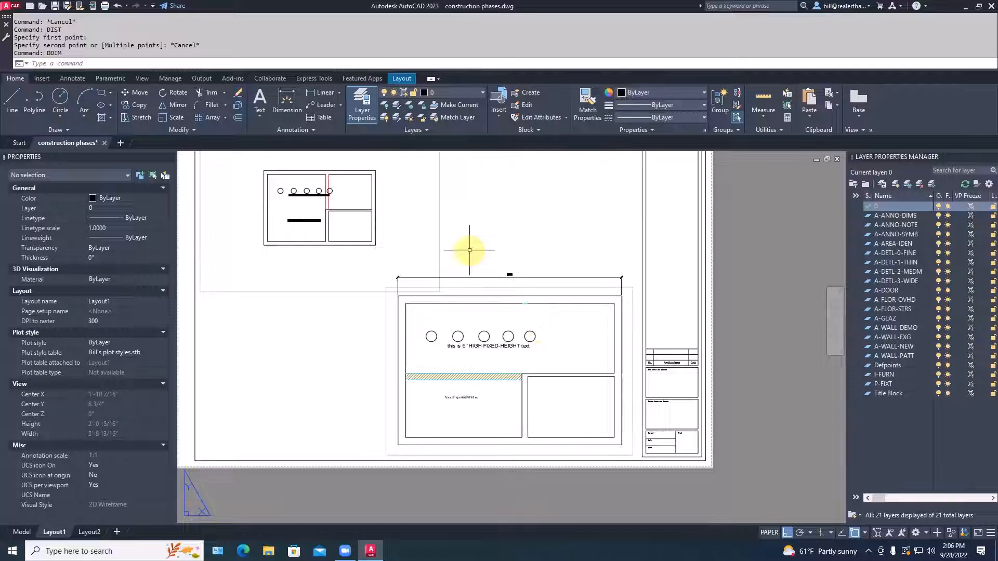
left_click(328, 93)
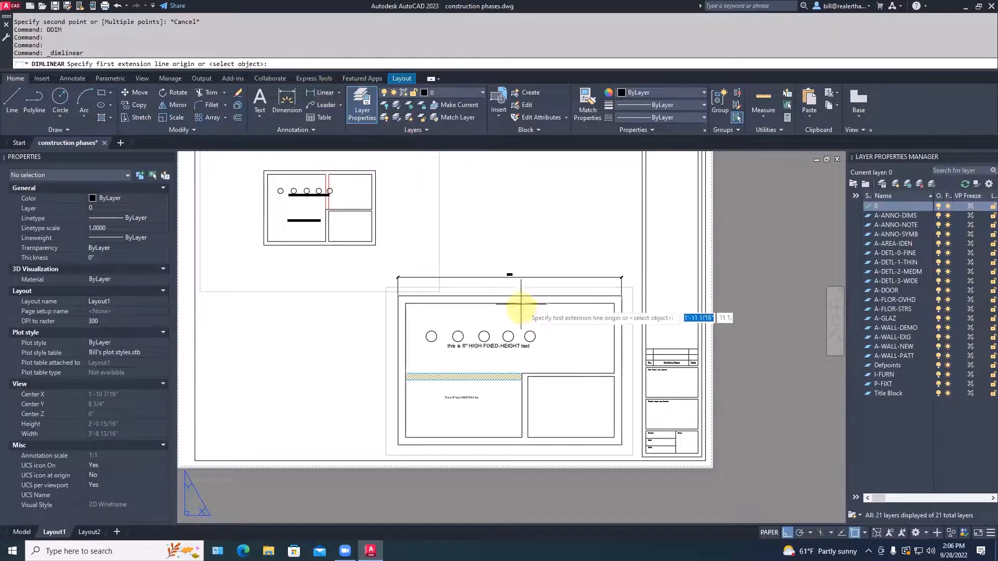
scroll(528, 318, "up", 4)
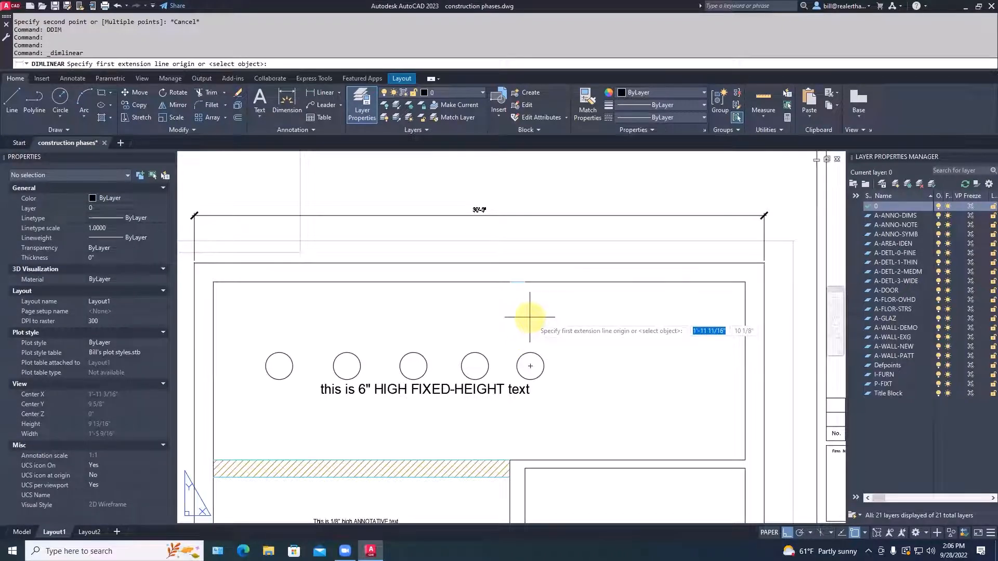
scroll(561, 314, "down", 2)
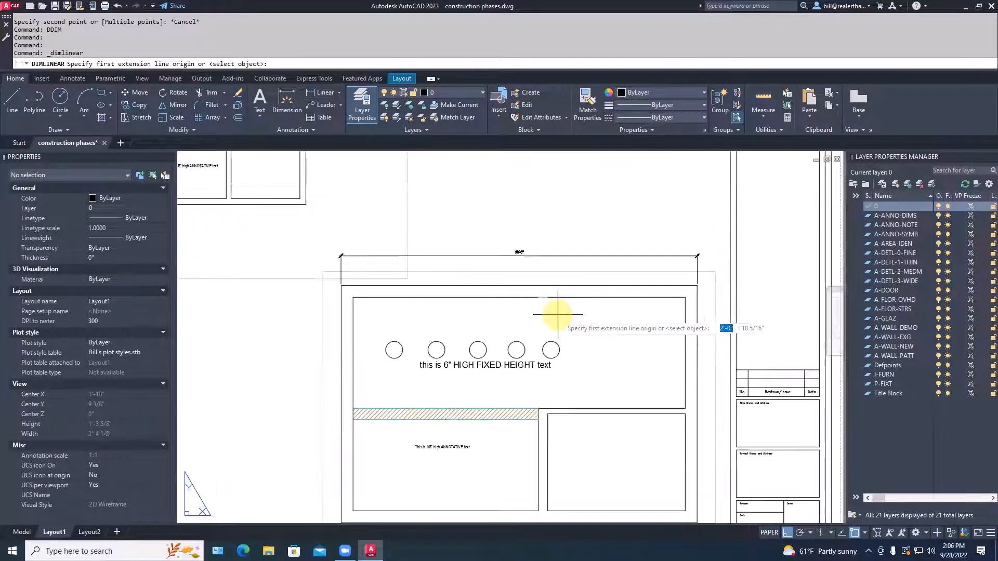
left_click(599, 334)
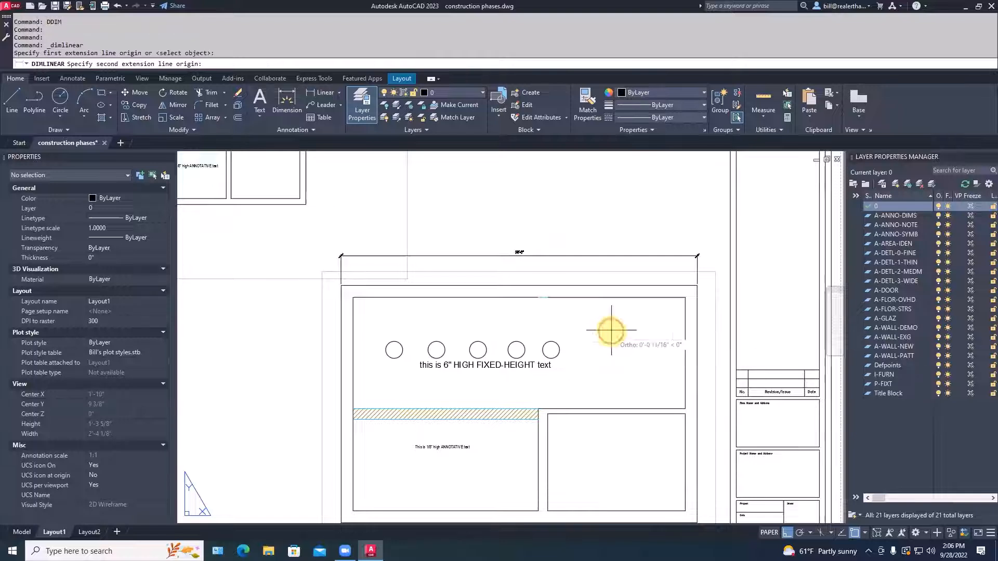
left_click(647, 335)
left_click(634, 211)
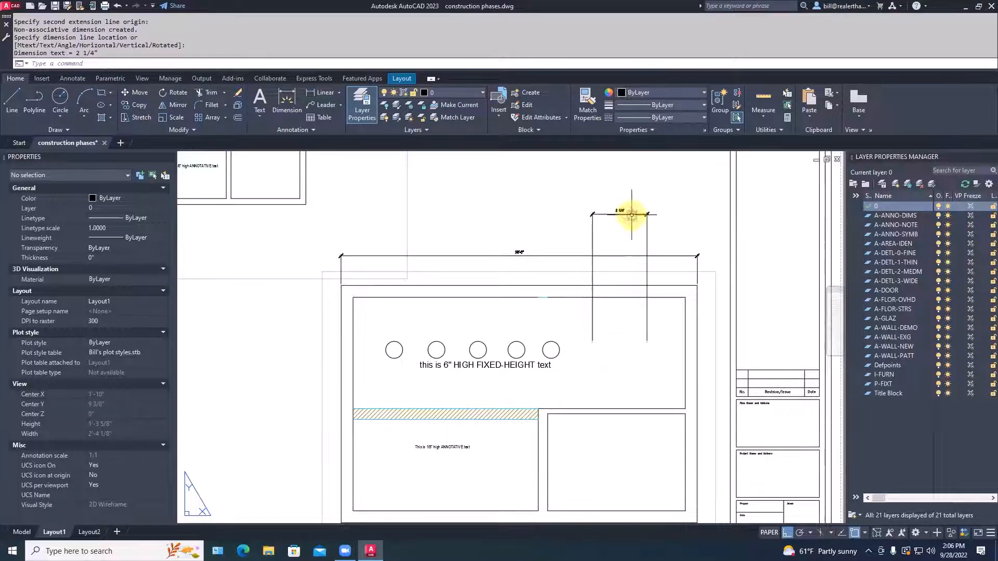
scroll(631, 212, "up", 5)
scroll(628, 216, "up", 2)
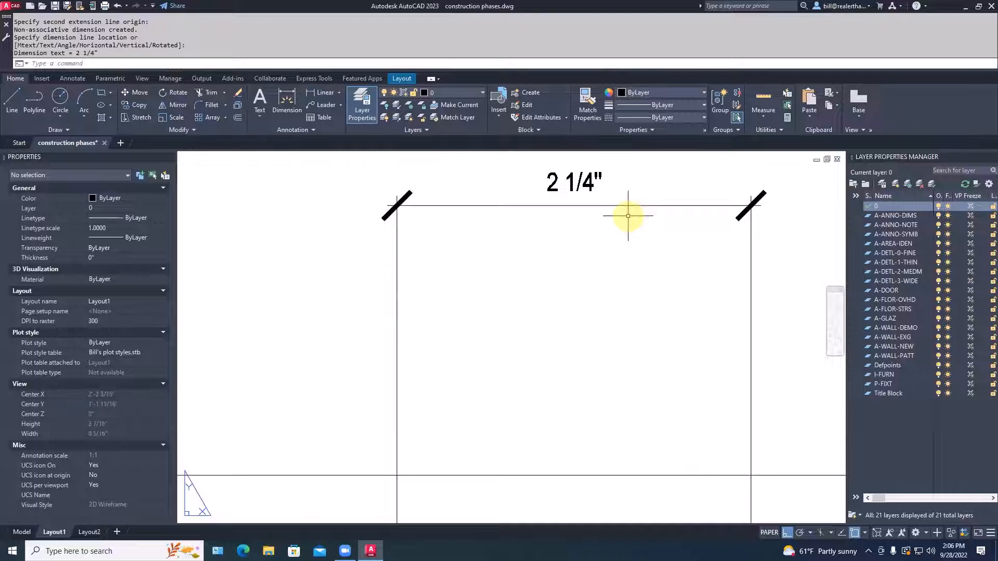
scroll(628, 216, "down", 6)
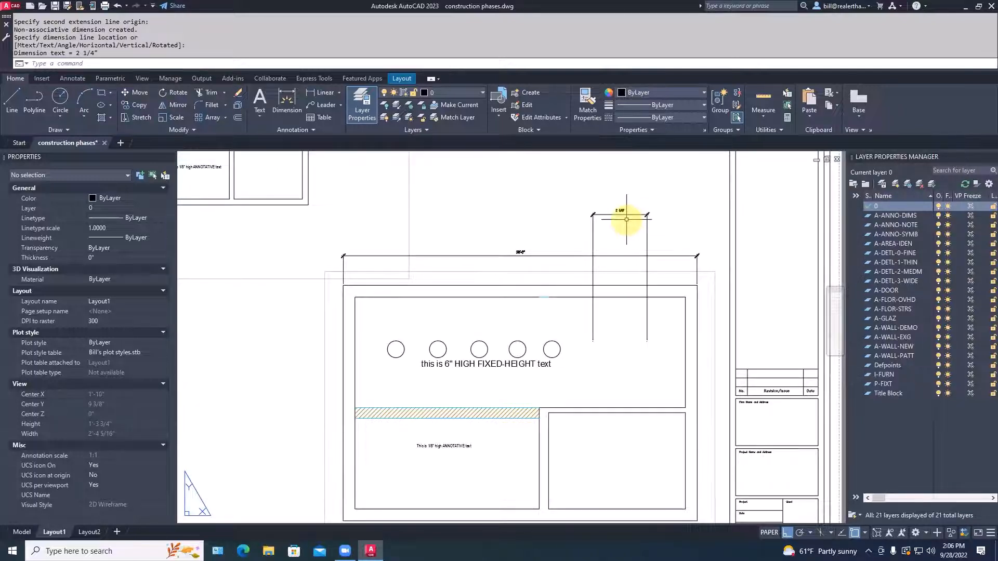
Step: Erase the short trial dimension that spans the two free points in the larger plan
key("Escape")
type("e")
key("Return")
left_click(627, 218)
Step: Place a linear dimension across the smaller plan's overall width between its upper outer corners, with the dimension line just above the plan
scroll(609, 328, "up", 2)
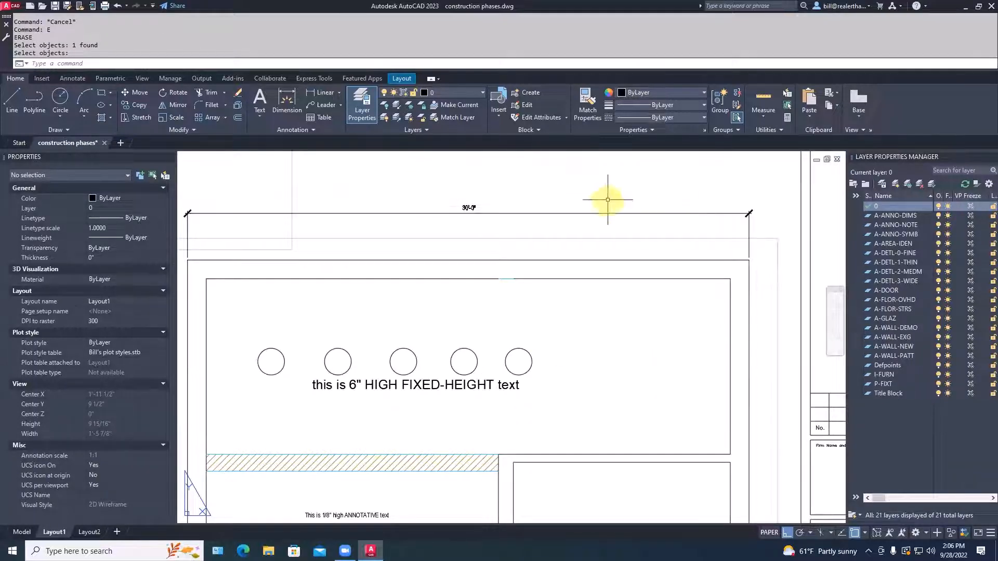
scroll(602, 196, "down", 4)
middle_click_drag(602, 196, 667, 315)
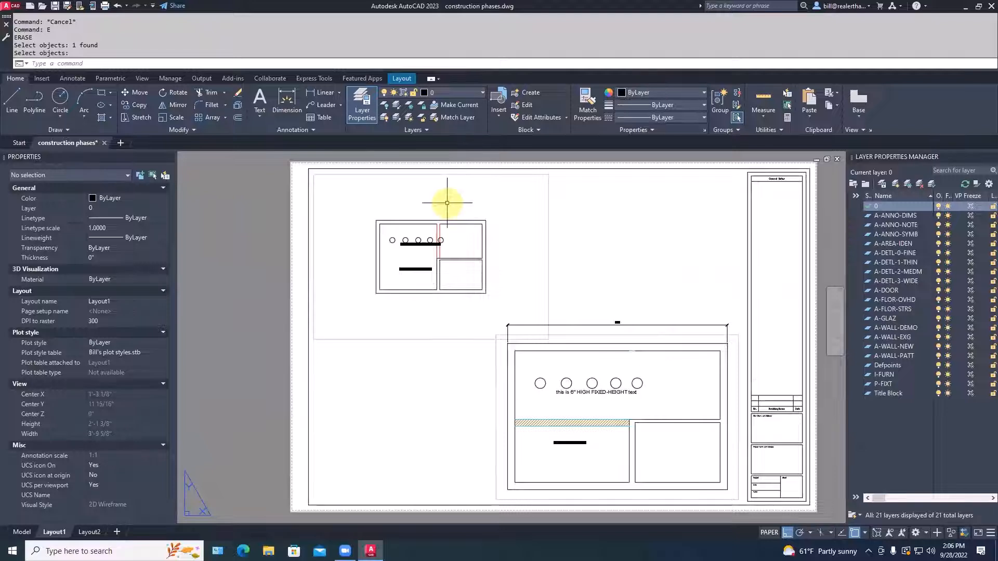
left_click(322, 93)
left_click(375, 221)
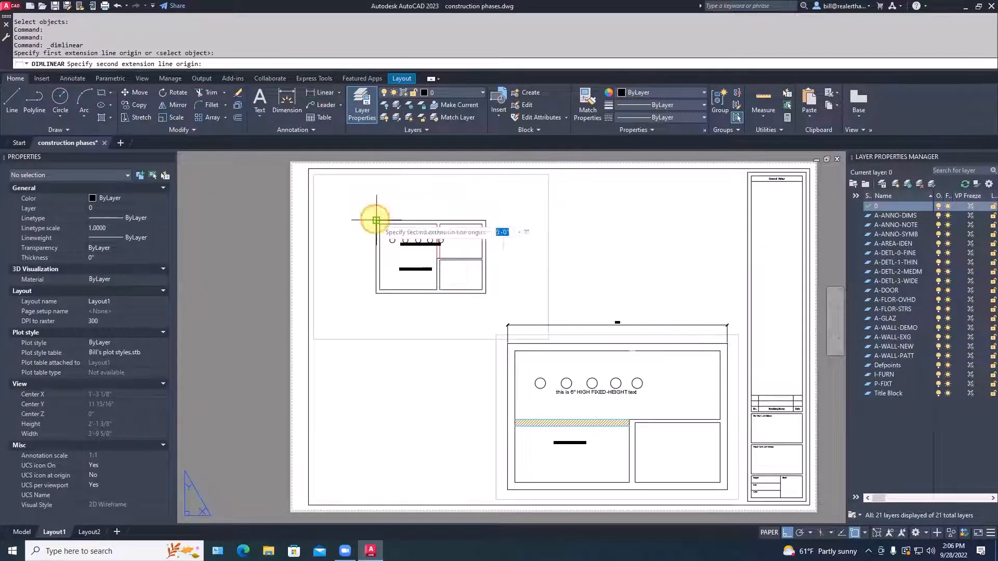
left_click(485, 219)
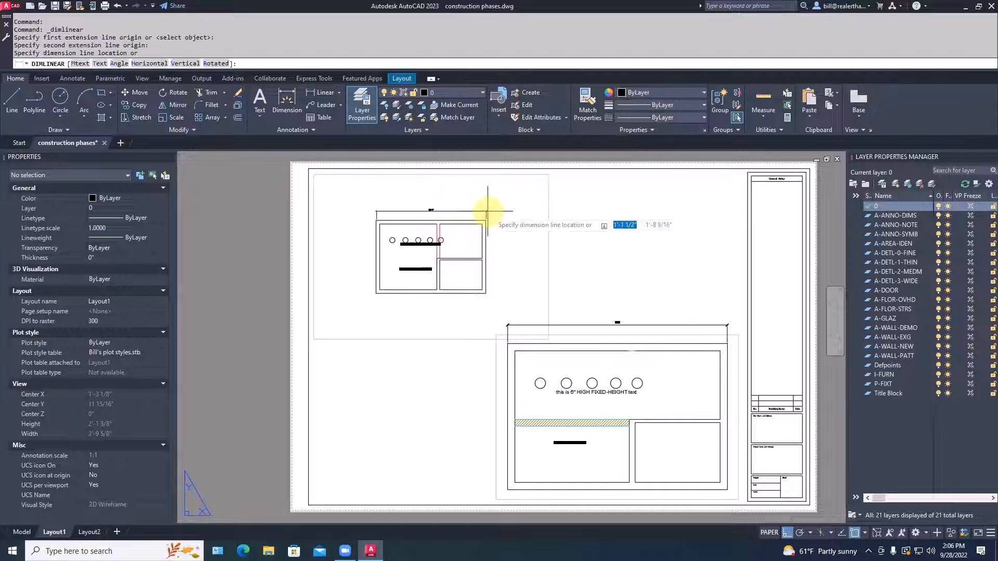
left_click(441, 213)
scroll(437, 215, "up", 4)
scroll(574, 307, "down", 2)
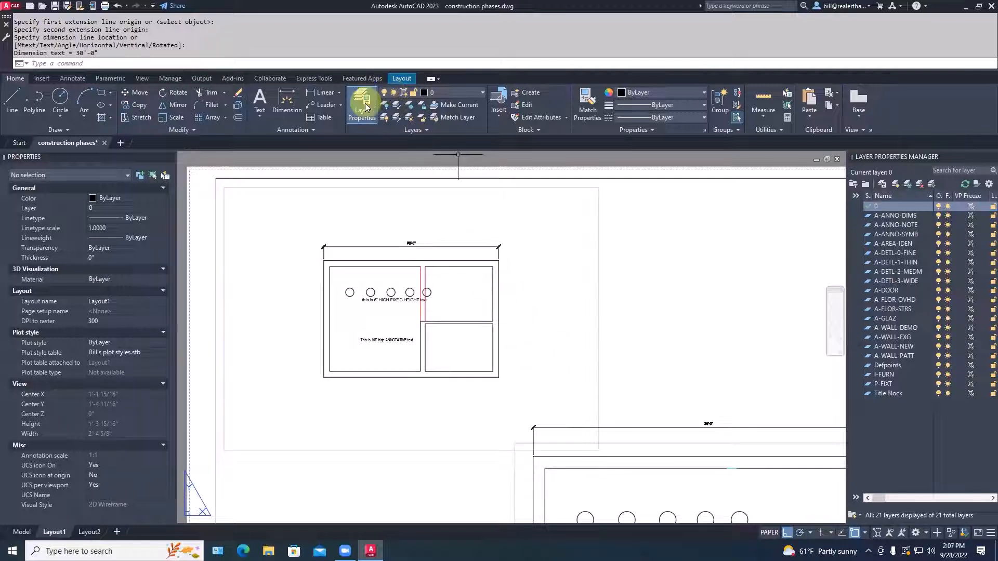
Step: Add a diameter dimension to the leftmost circle in the smaller plan, with its dimension line running diagonally down to the left
left_click(338, 93)
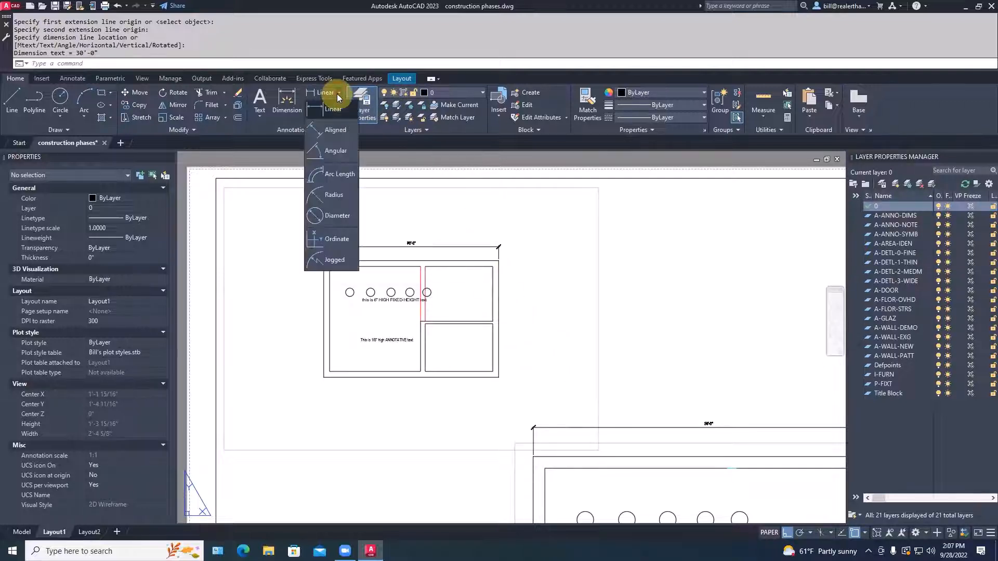
left_click(335, 215)
scroll(348, 293, "up", 10)
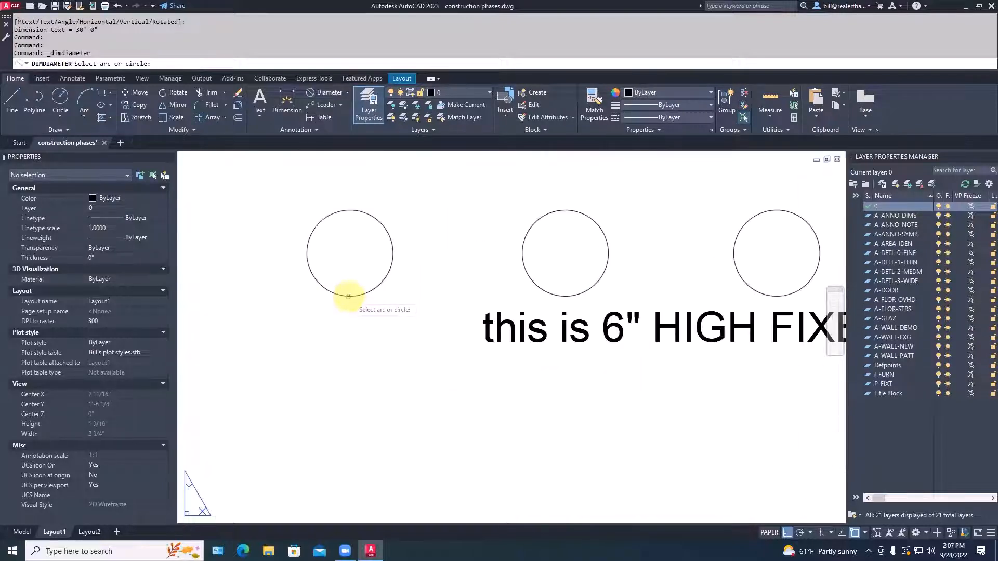
left_click(349, 296)
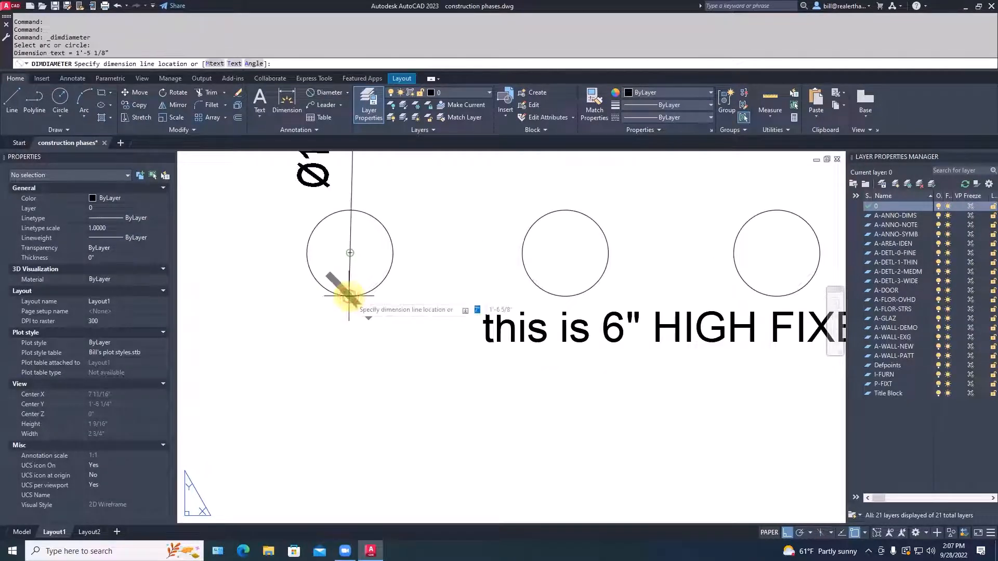
scroll(309, 324, "down", 4)
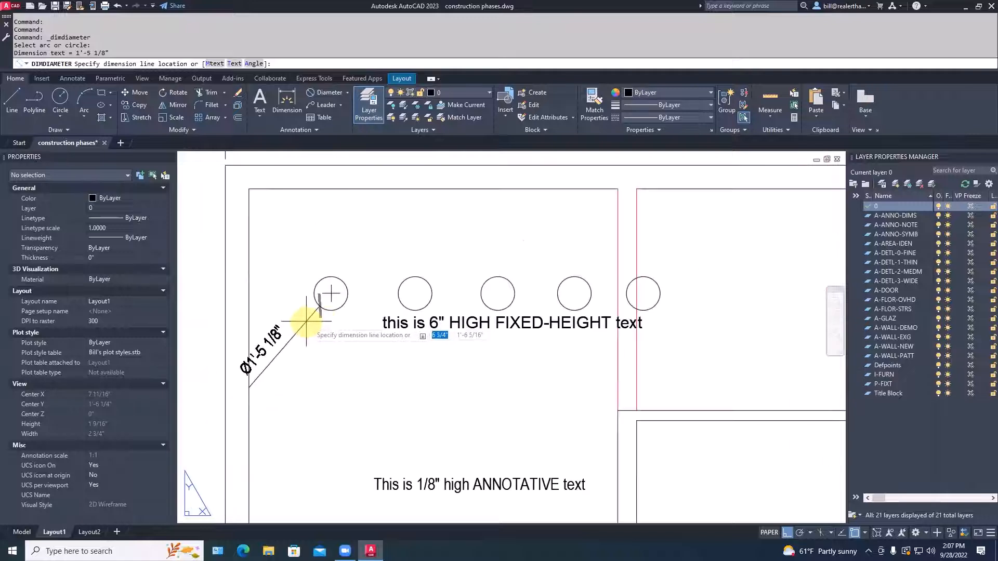
left_click(305, 326)
middle_click_drag(349, 333, 423, 313)
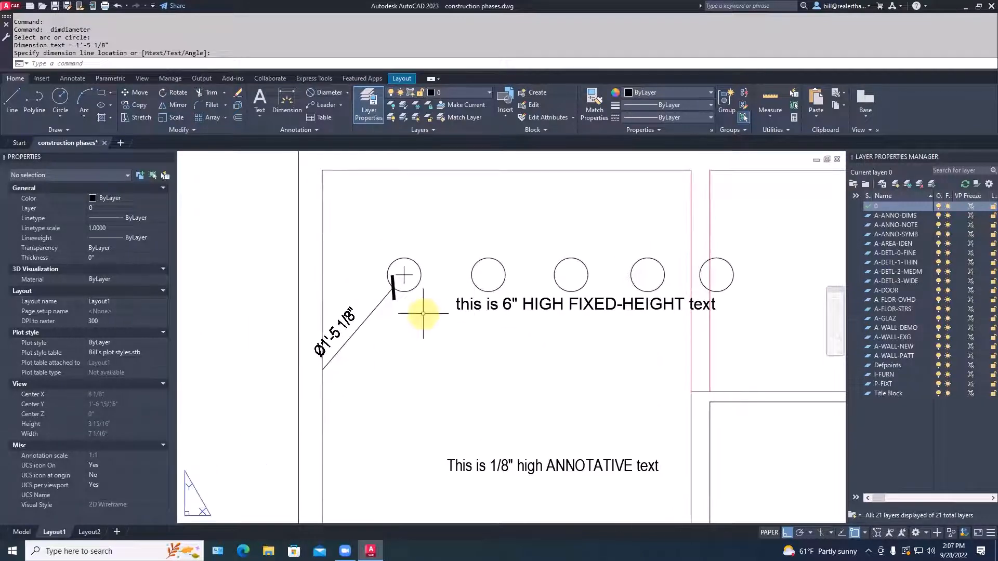
Step: Enter model space in the smaller plan's viewport and check the leftmost circle's diameter in its properties
key("Escape")
key("Escape")
double_click(423, 312)
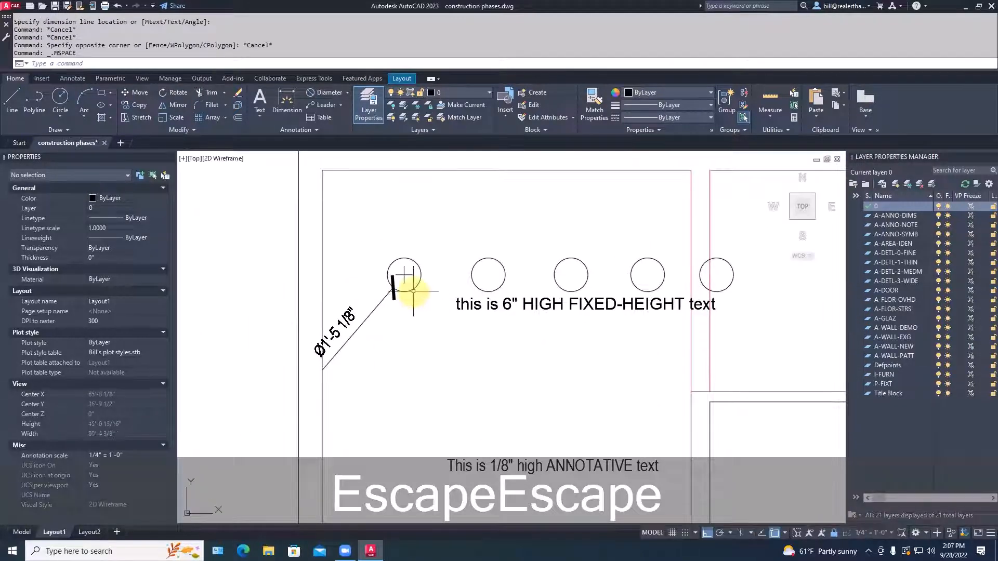
key("Escape")
key("Escape")
left_click(422, 308)
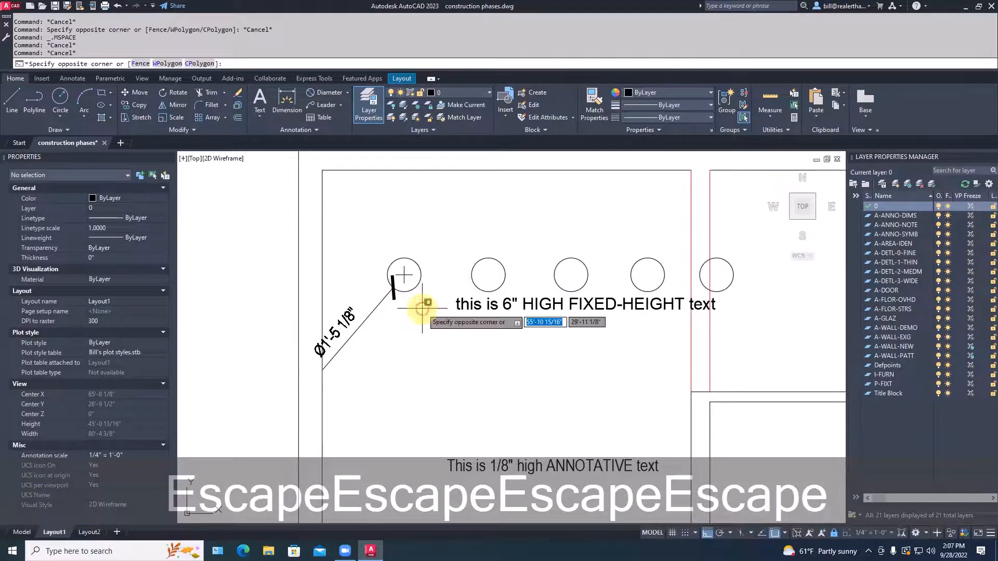
key("Escape")
key("Escape")
key("Escape")
key("Escape")
left_click(416, 299)
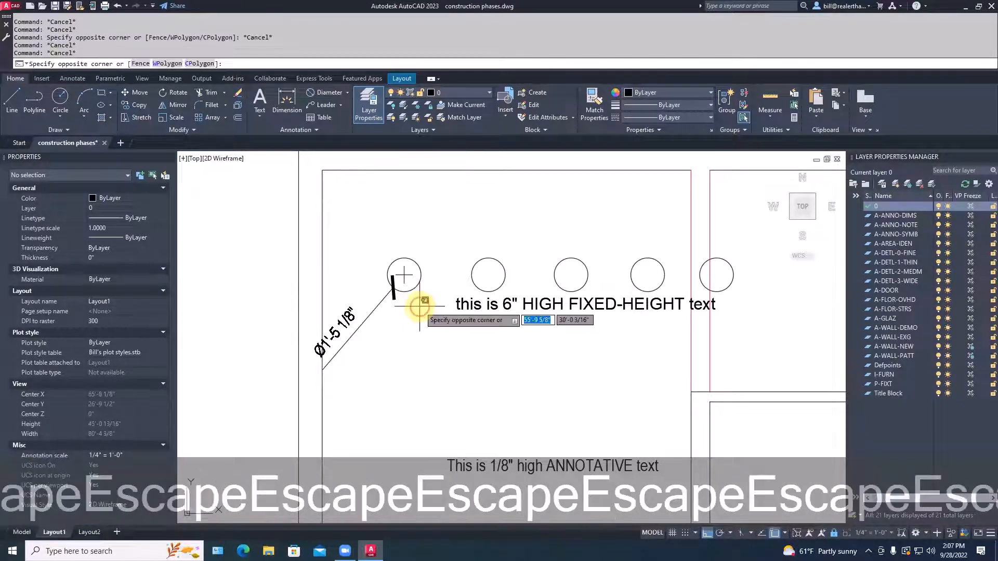
key("Escape")
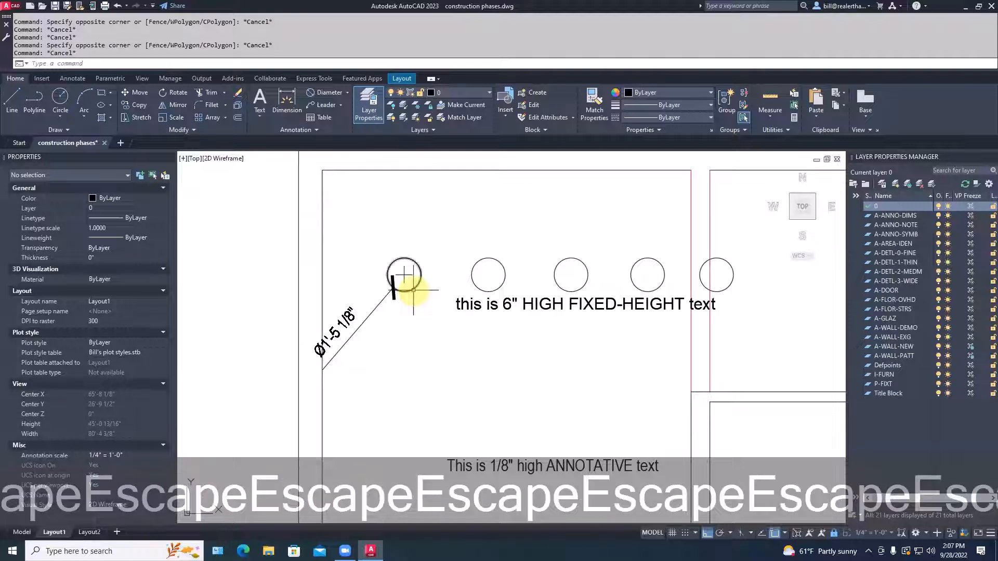
left_click(411, 287)
left_click(105, 361)
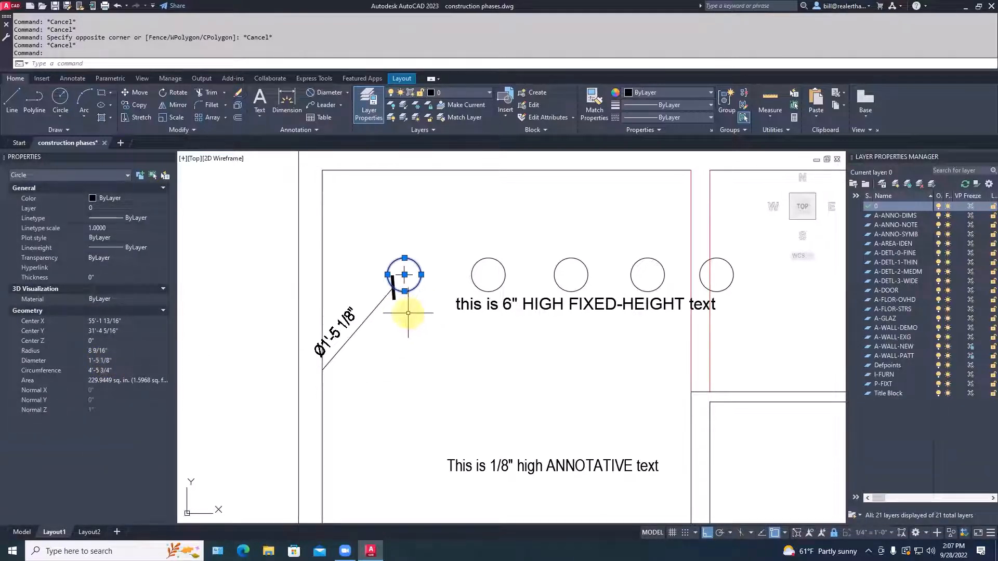
key("Escape")
key("Escape")
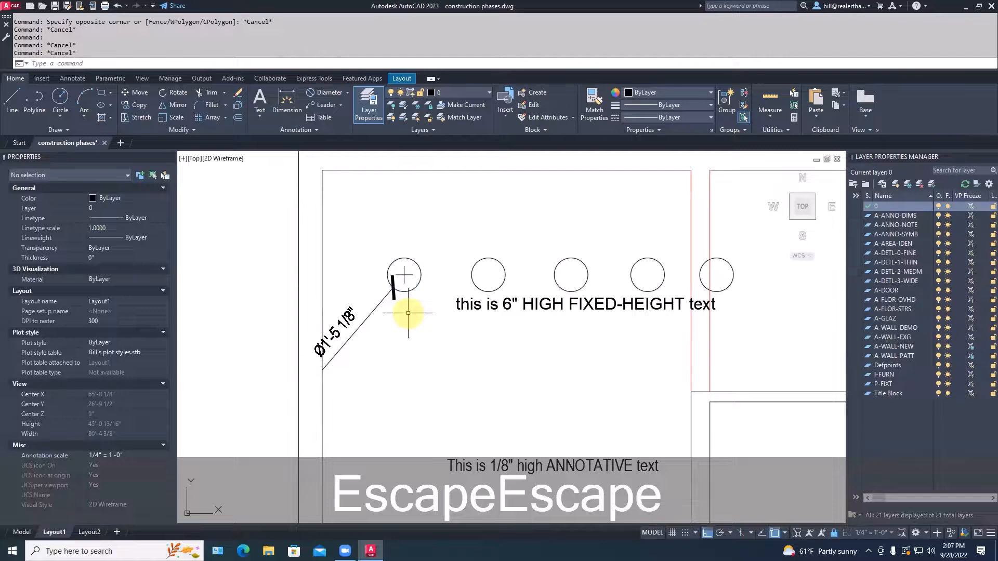
scroll(413, 313, "down", 5)
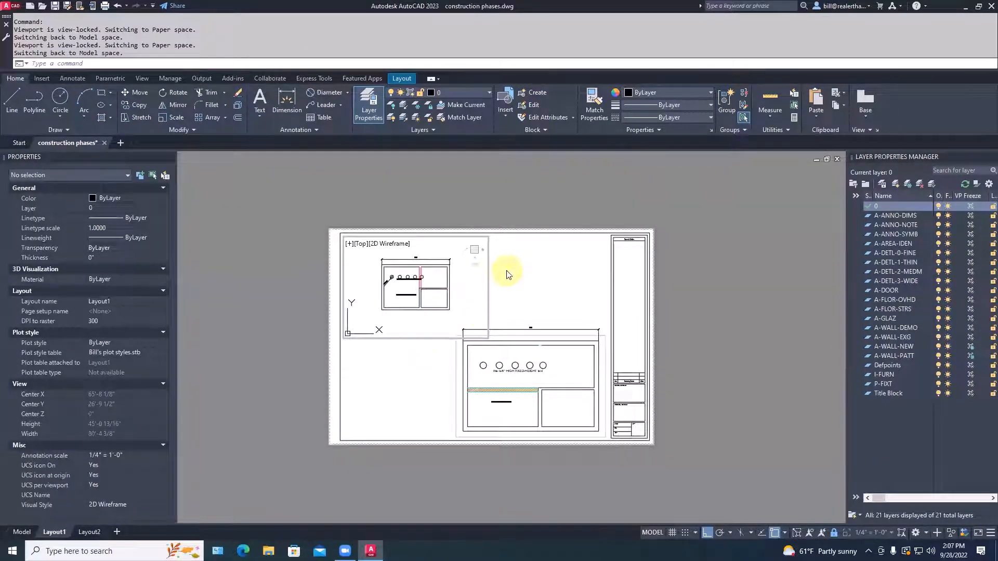
scroll(508, 273, "up", 4)
scroll(508, 274, "up", 2)
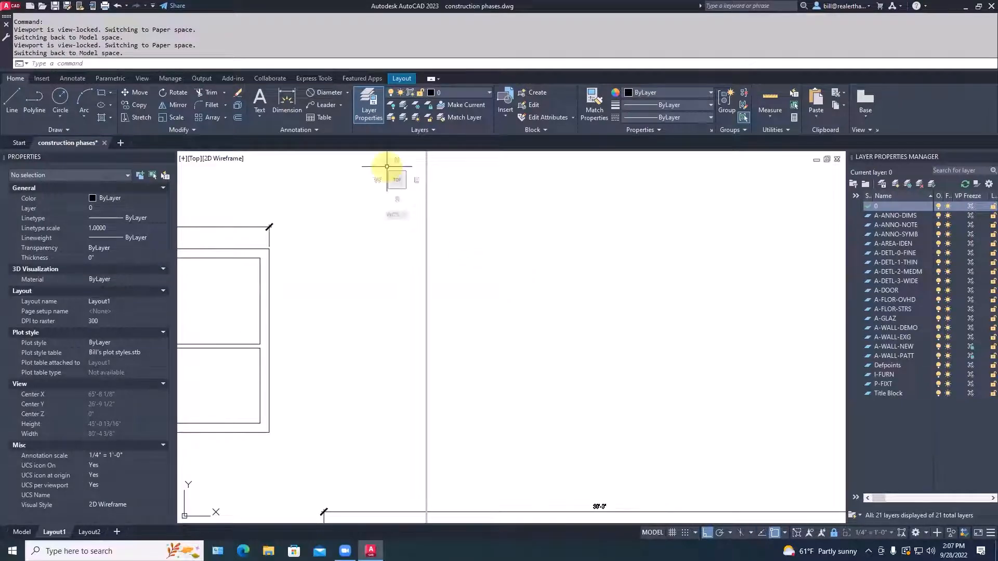
left_click(262, 118)
left_click(271, 155)
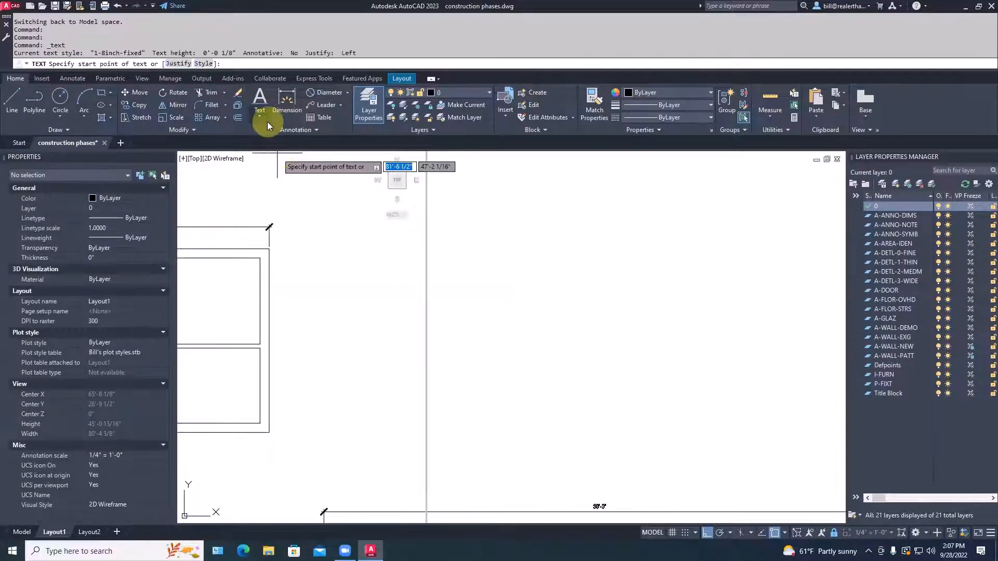
left_click(262, 118)
left_click(263, 132)
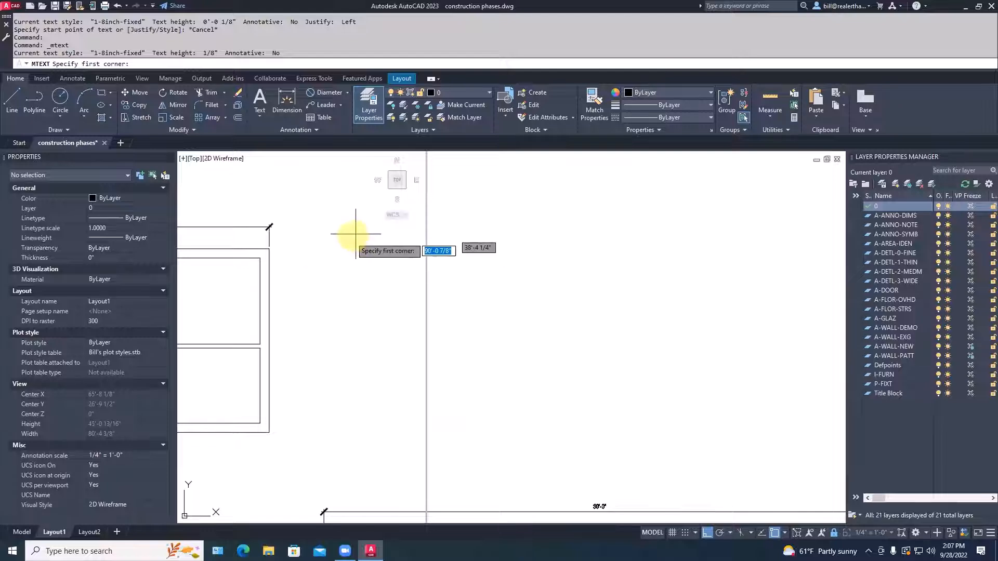
scroll(336, 262, "down", 5)
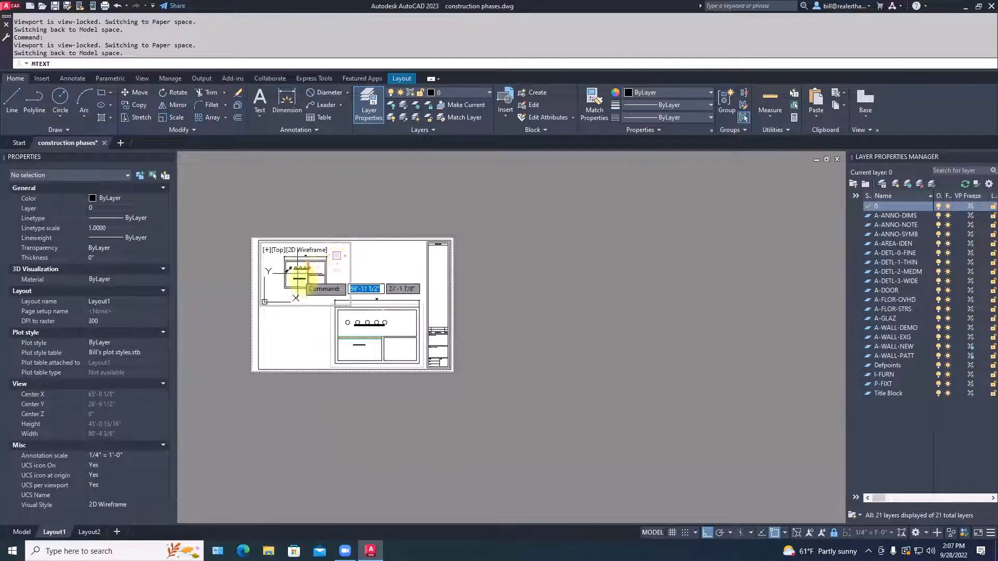
key("Escape")
key("Escape")
Step: In paper space, add multiline text above the larger plan reading "THIS IS SOME MTEXT THAT I HOPE IS 1/8" HIGH WHEN FINISHED."
double_click(379, 270)
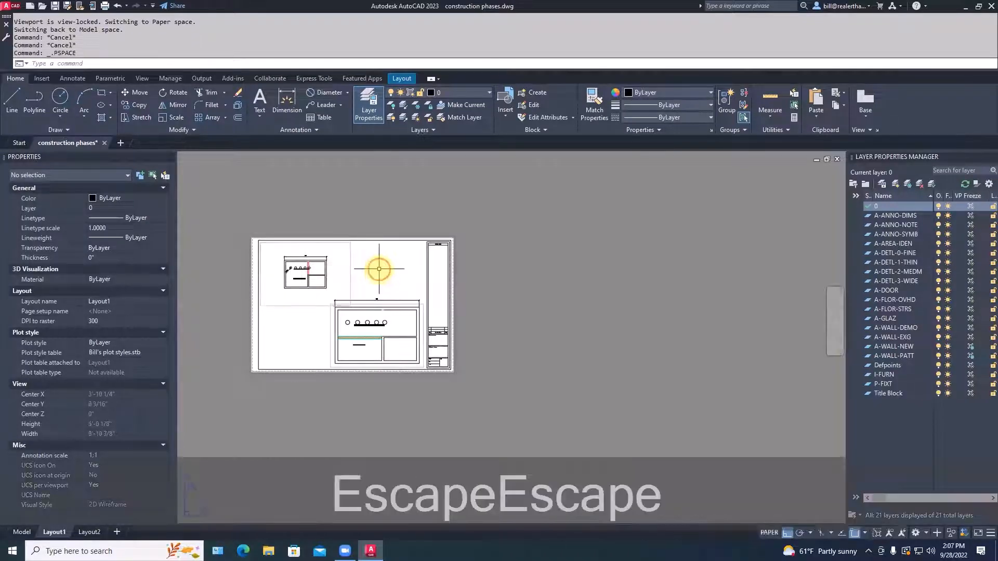
scroll(379, 269, "up", 4)
type("mtext")
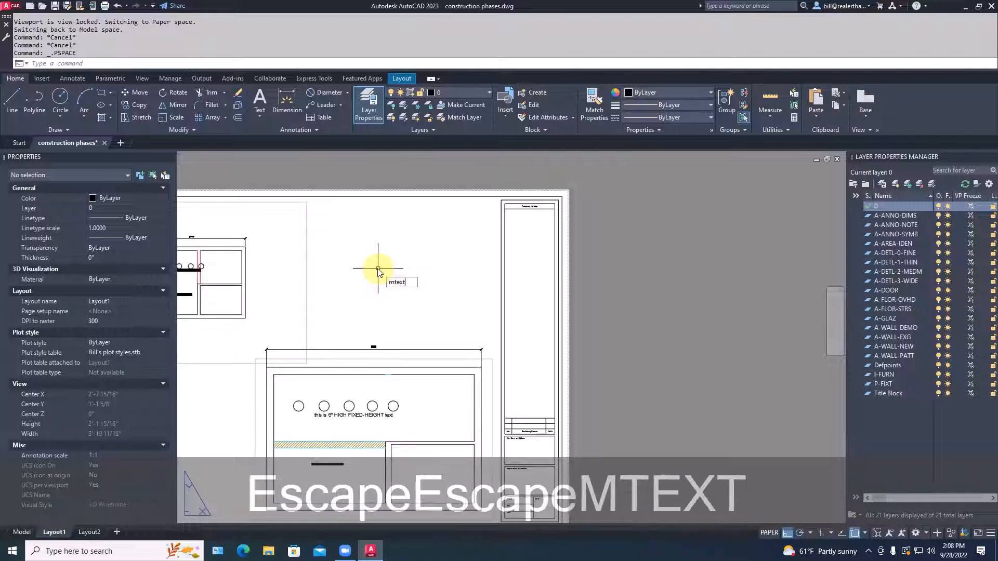
key("Return")
left_click(335, 226)
left_click(378, 271)
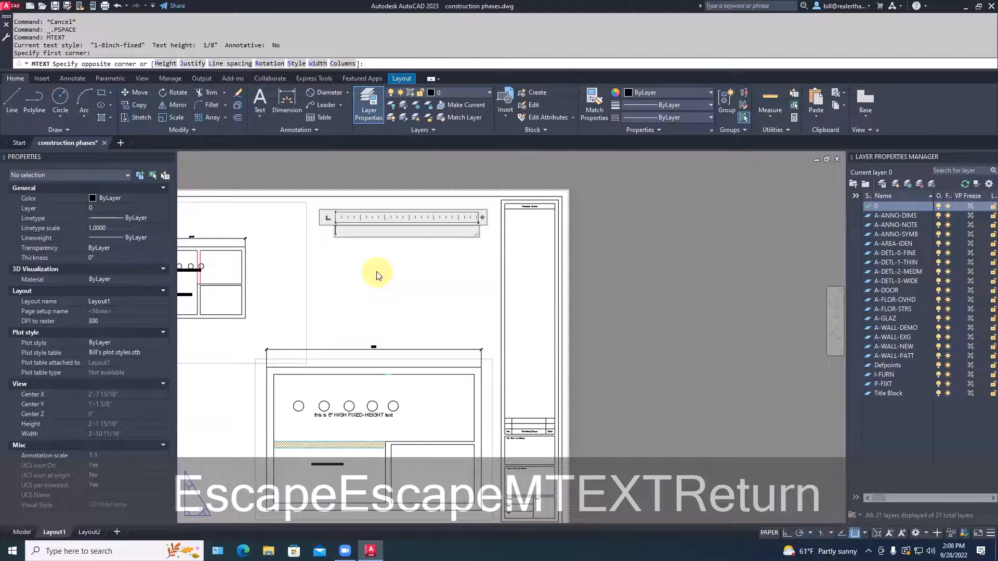
key("Caps_Lock")
type("THIS IS")
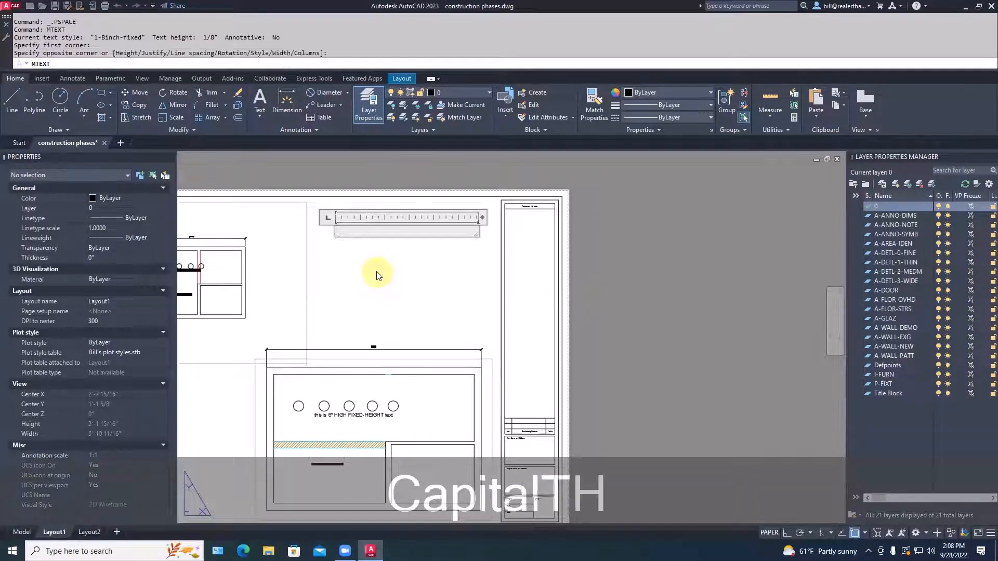
type(" SOM")
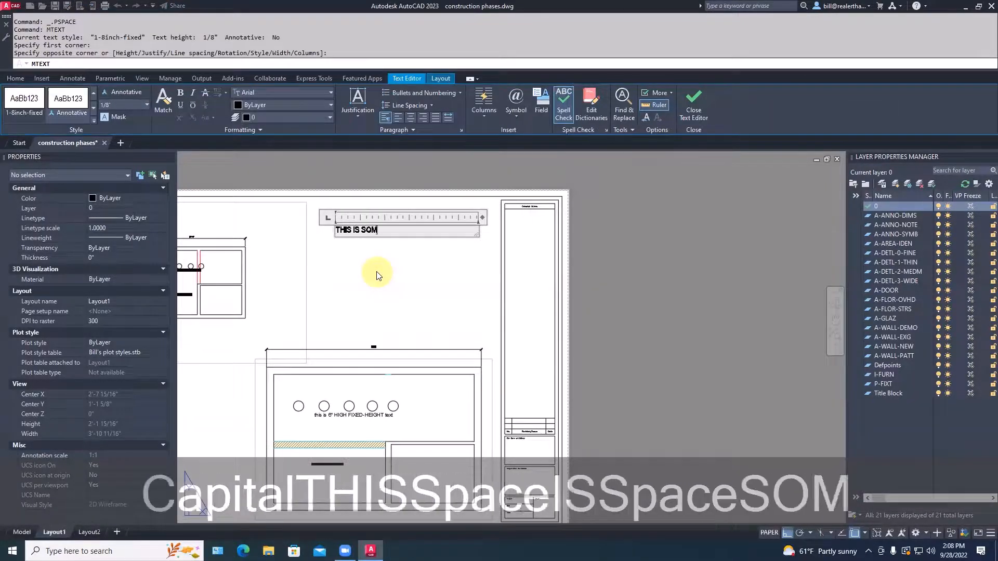
type("E MT")
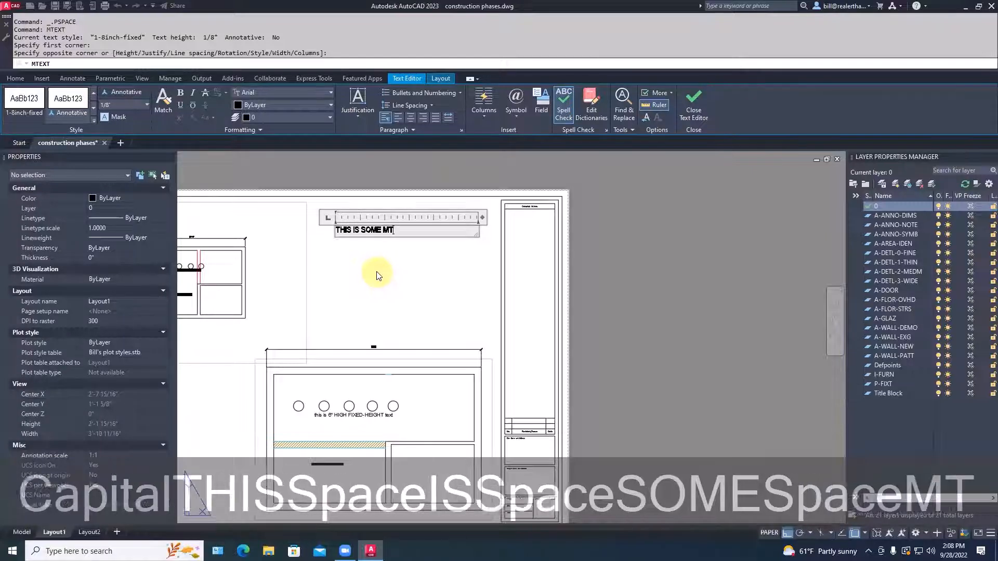
type("EXT THAT I")
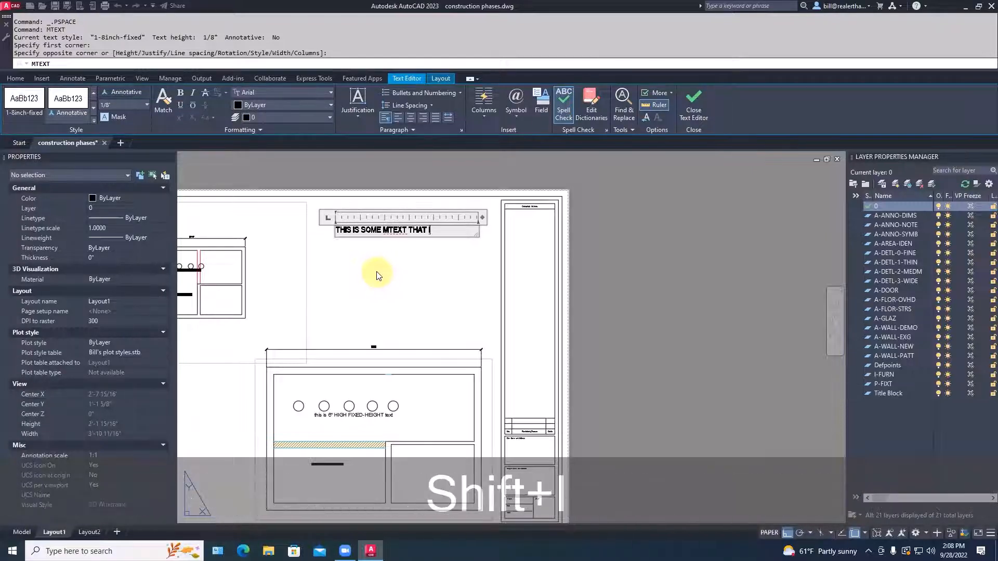
type(" HOPE IS 1")
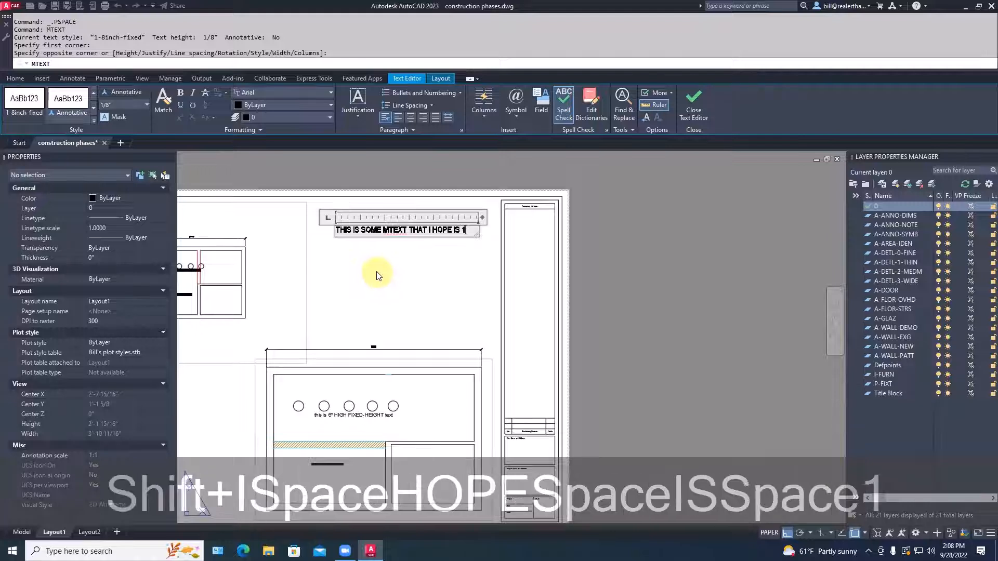
type("/8\" HIGH")
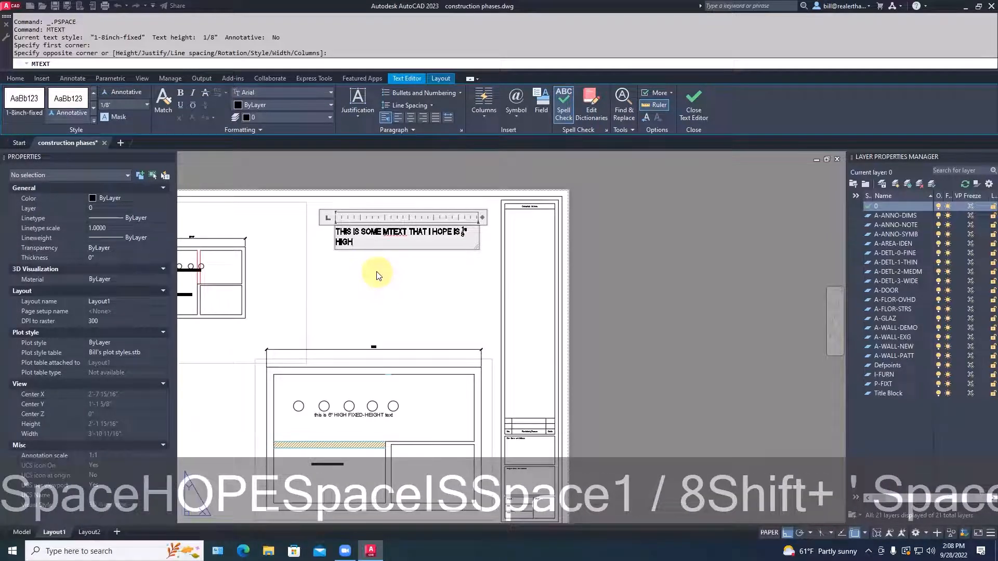
type(" WHEN FINISHED.")
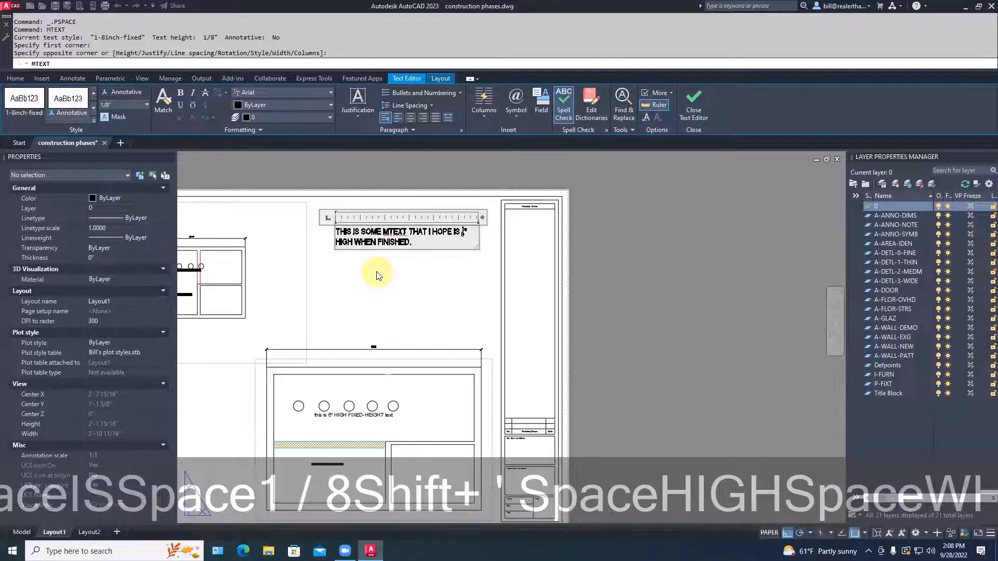
left_click(403, 298)
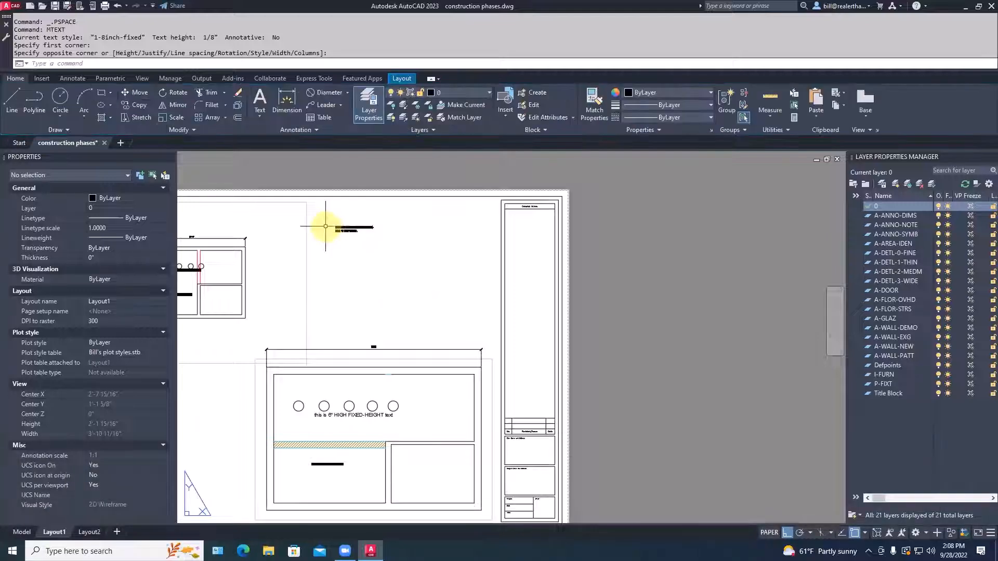
scroll(338, 229, "up", 6)
scroll(350, 256, "down", 2)
middle_click_drag(350, 259, 568, 272)
scroll(572, 272, "down", 5)
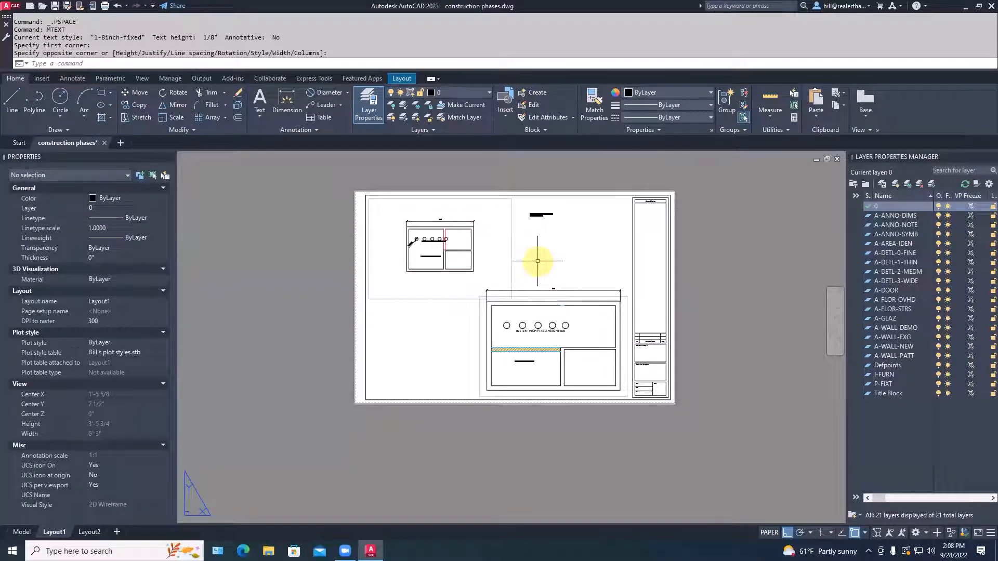
key("Escape")
key("Escape")
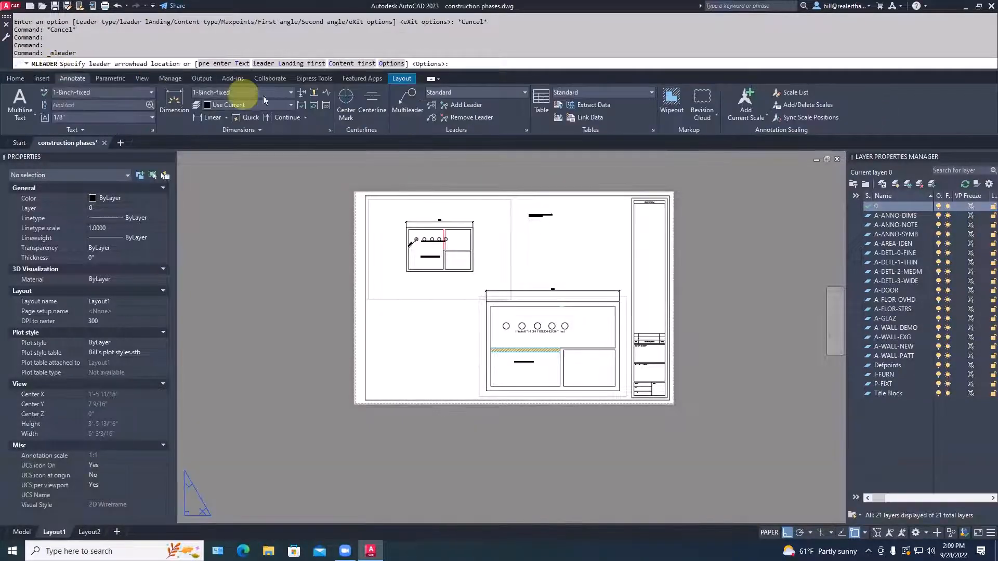
Step: Create a new non-annotative multileader style named 1-8inch-fixed, based on the Standard style
left_click(487, 96)
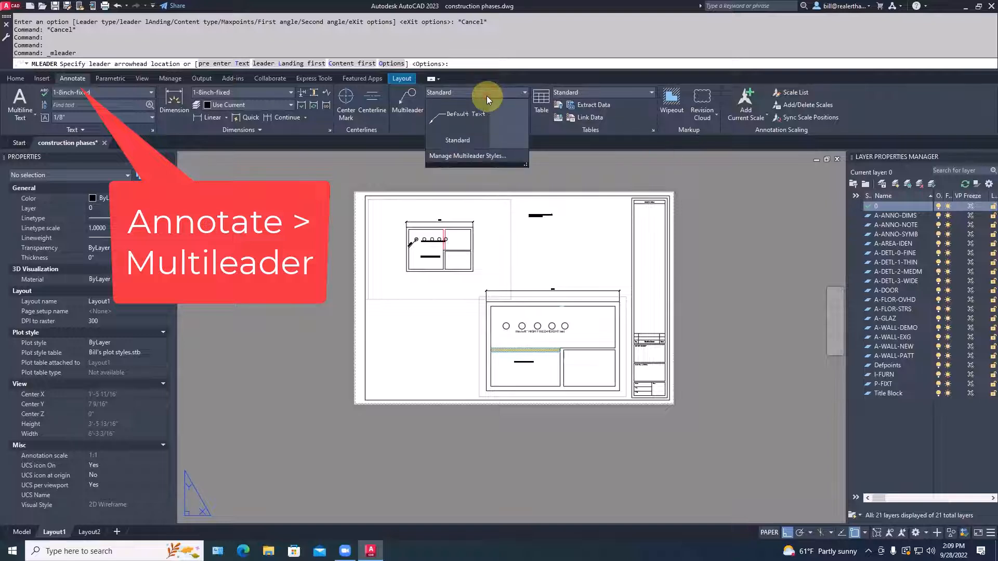
left_click(479, 155)
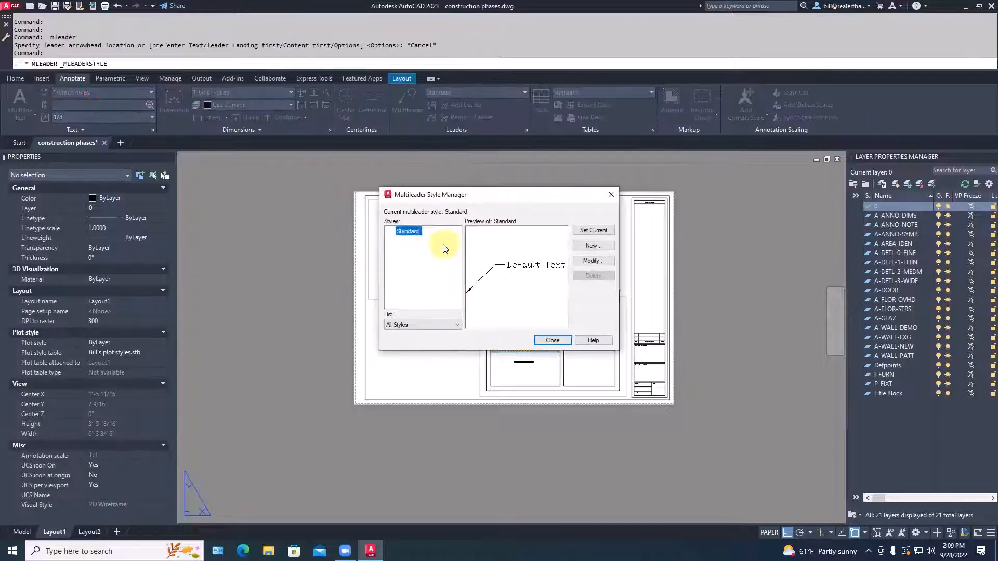
left_click(586, 245)
left_click_drag(473, 261, 431, 264)
type("1-8")
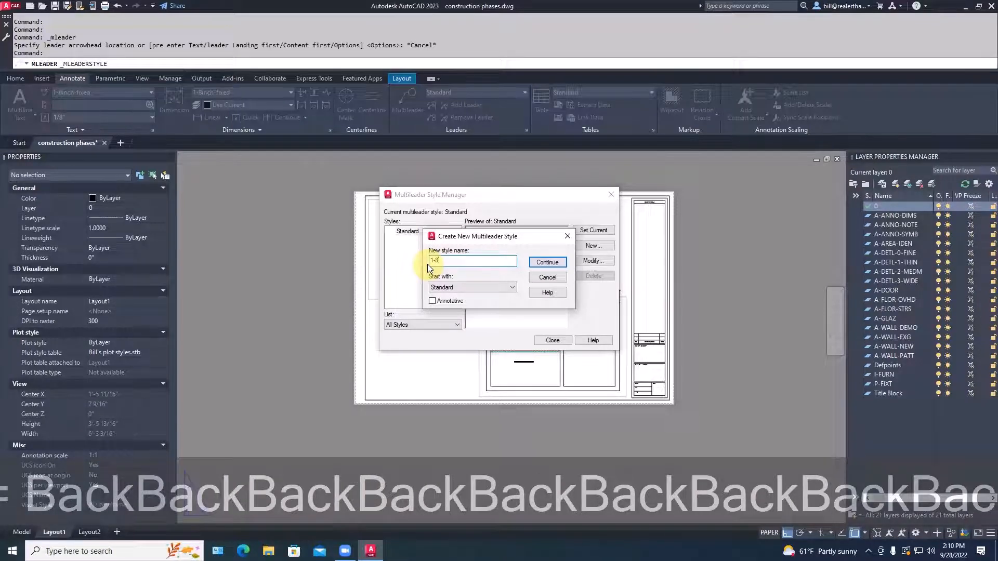
type("inch-")
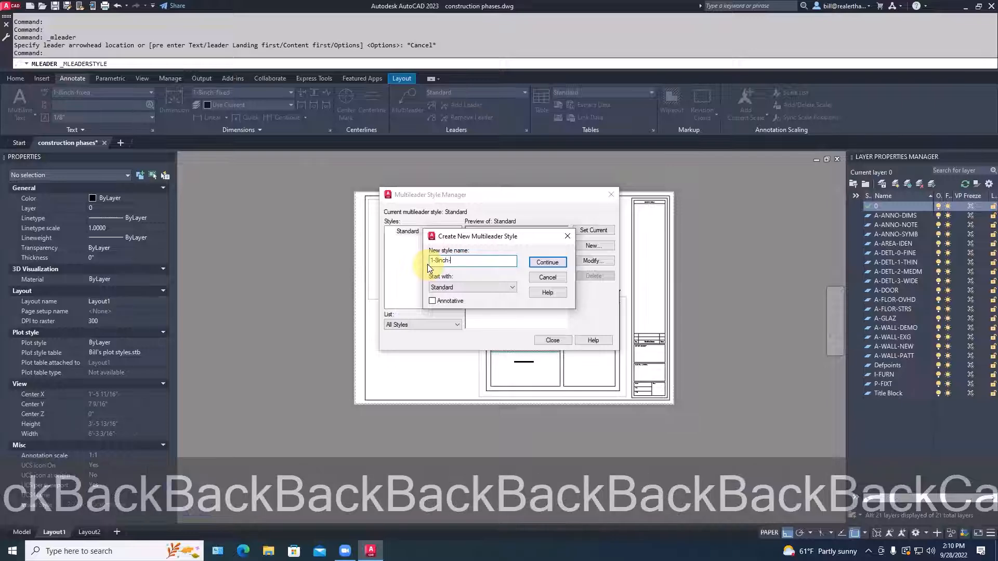
type("fixed")
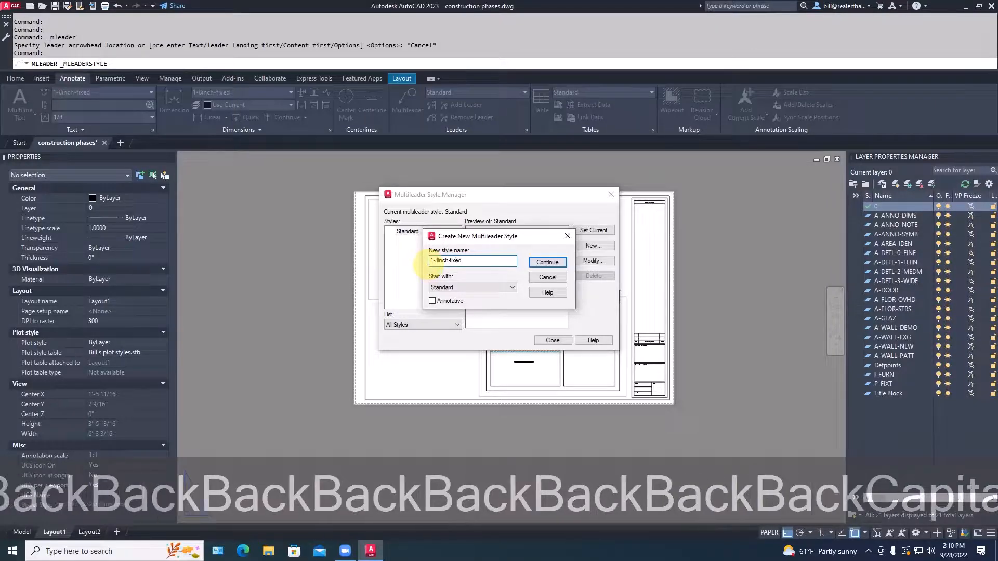
left_click(484, 287)
left_click(484, 287)
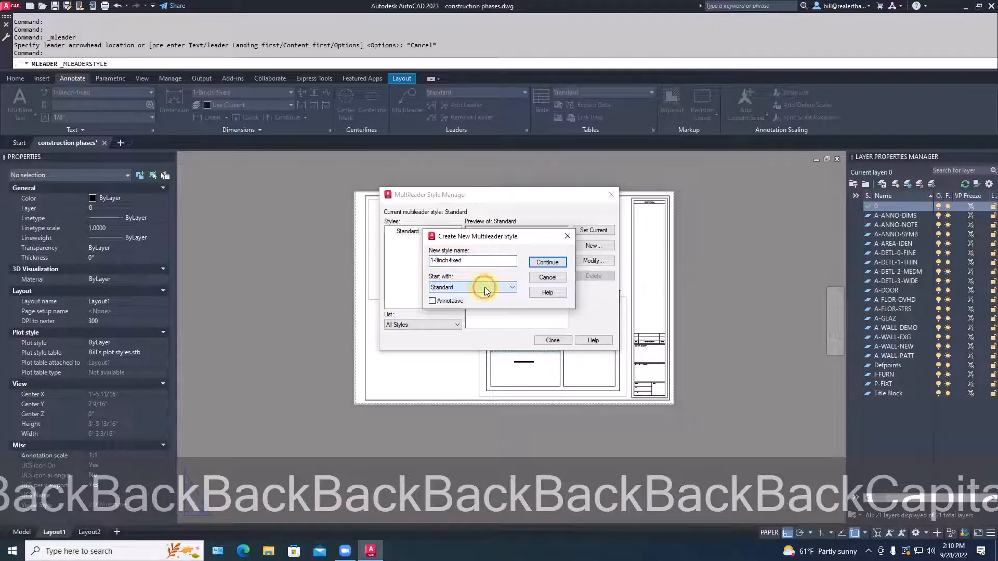
left_click(545, 262)
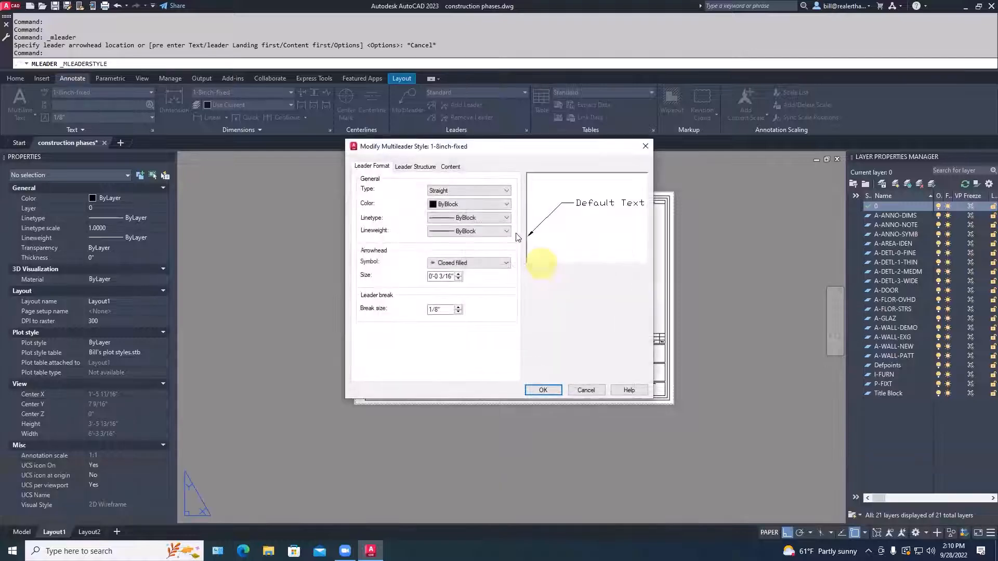
Step: Set the new multileader style's text style to 1-8inch-fixed and its right attachment to Middle of top line, and save the style
left_click(450, 168)
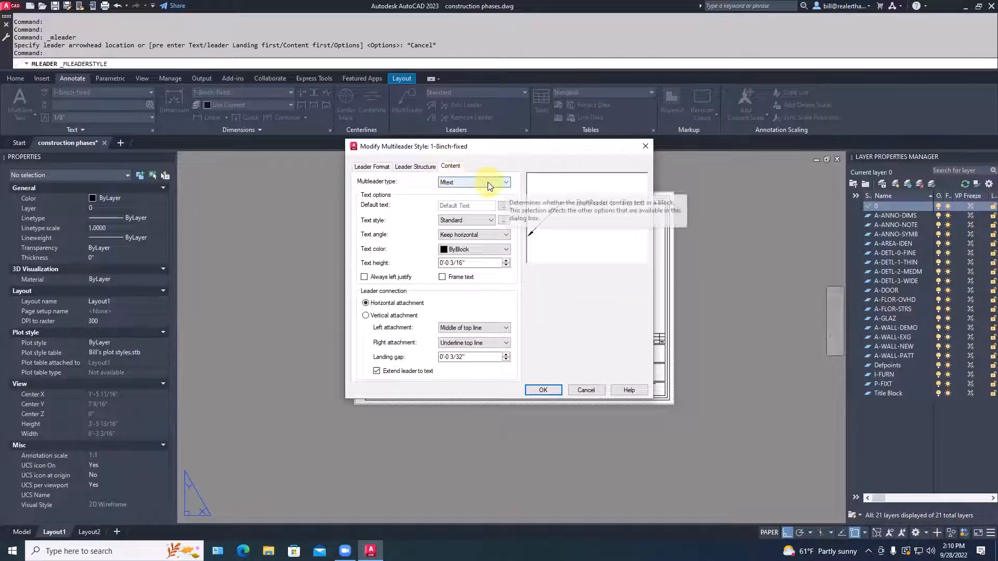
left_click(490, 220)
left_click(471, 228)
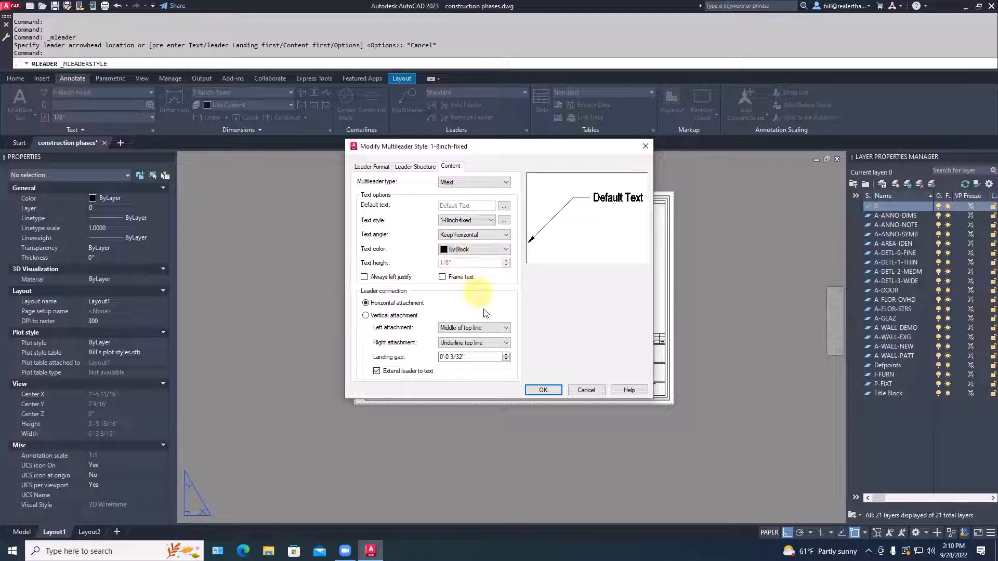
left_click(465, 345)
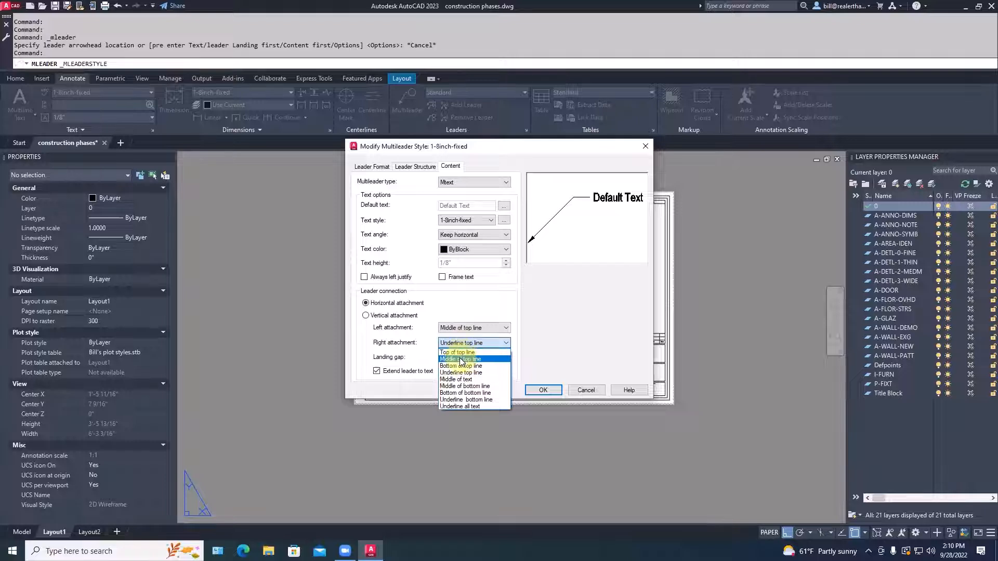
left_click(460, 361)
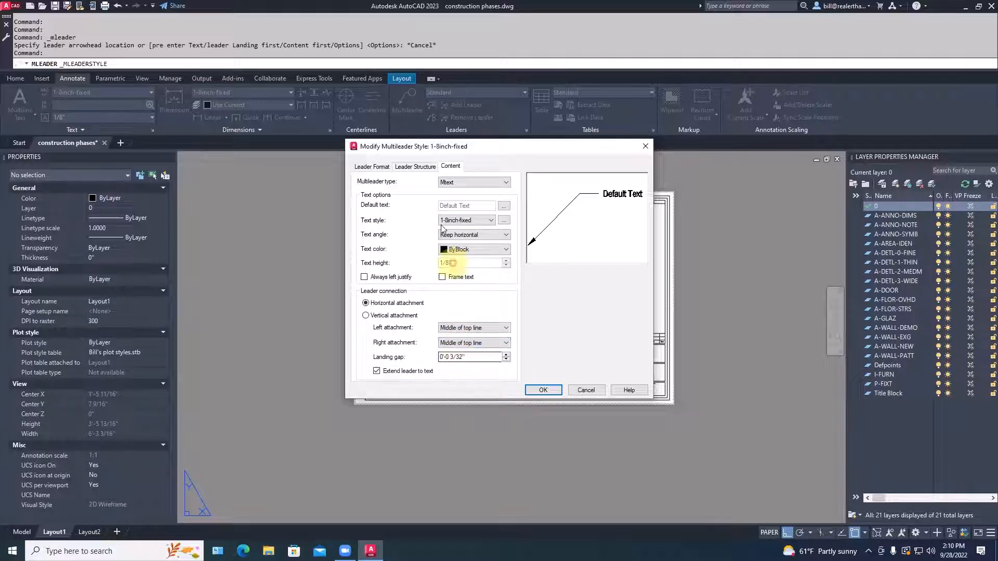
left_click(363, 169)
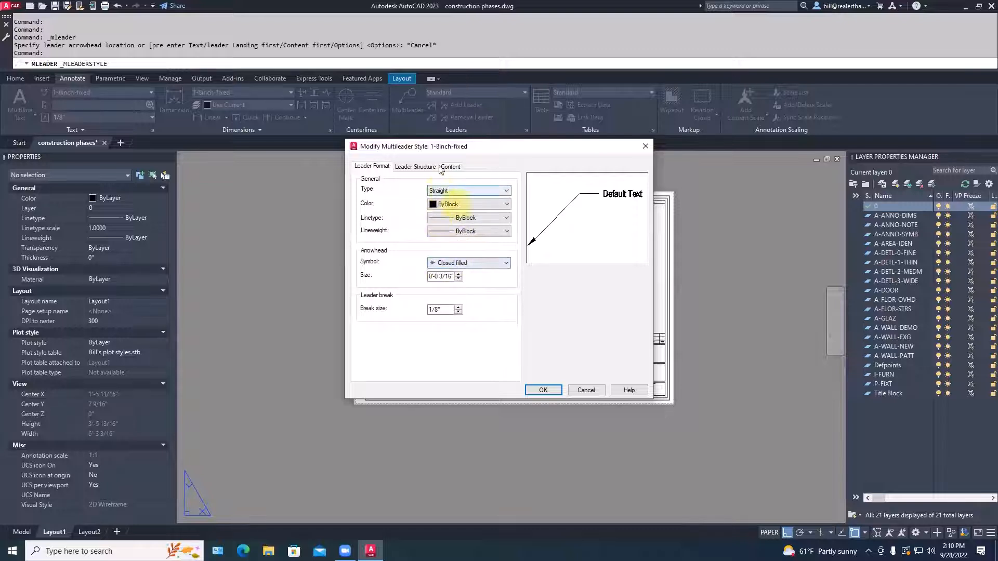
left_click(415, 166)
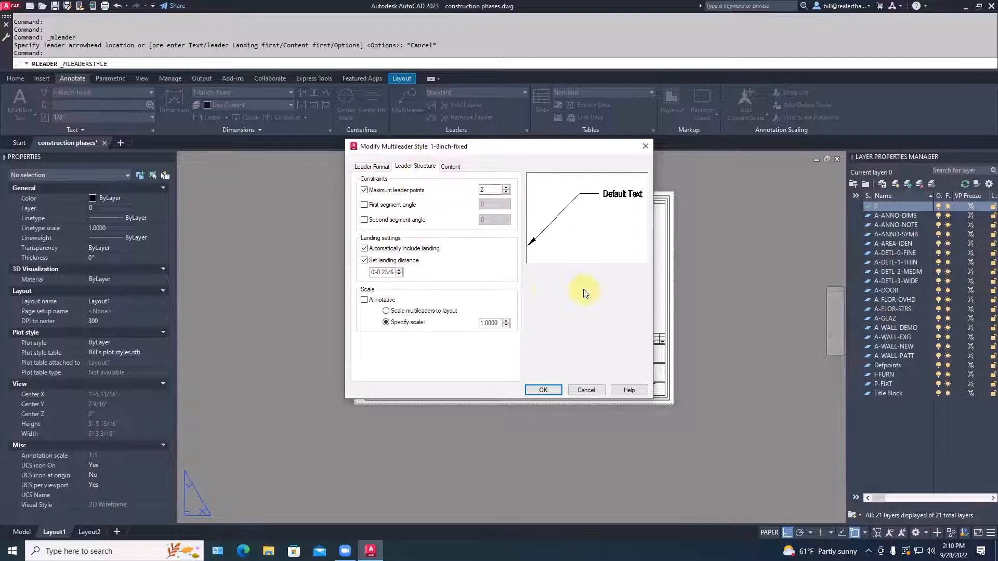
left_click(541, 390)
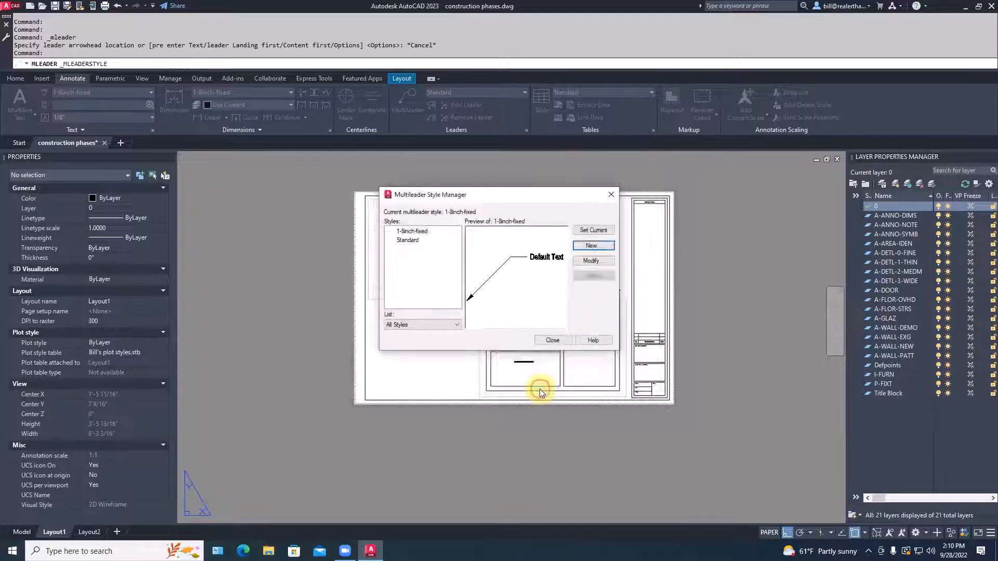
left_click(547, 340)
Step: Place a multileader with its arrowhead on the smaller plan's lower-right outer corner and, with Ortho off, its landing diagonally down to the right
scroll(427, 281, "up", 2)
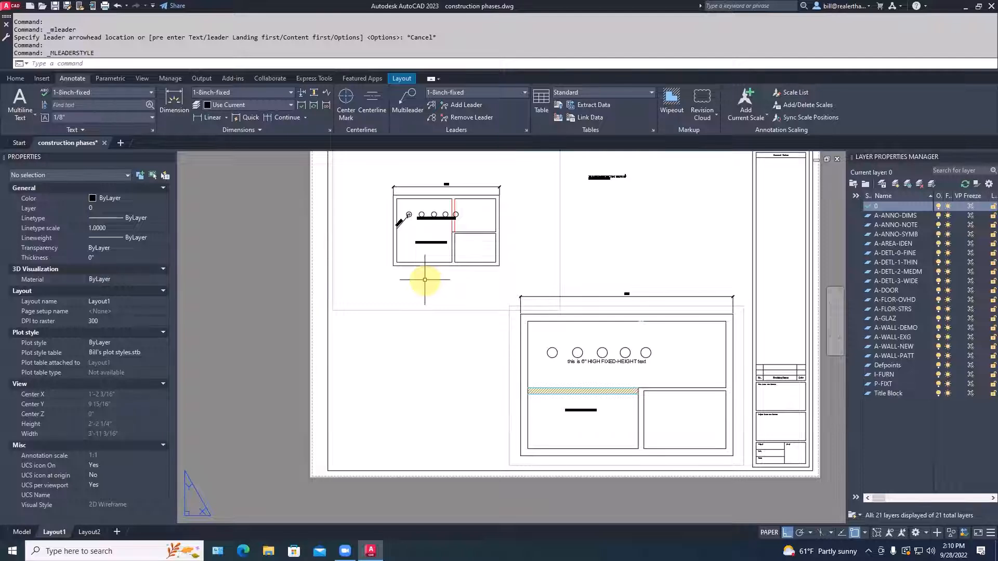
left_click(404, 108)
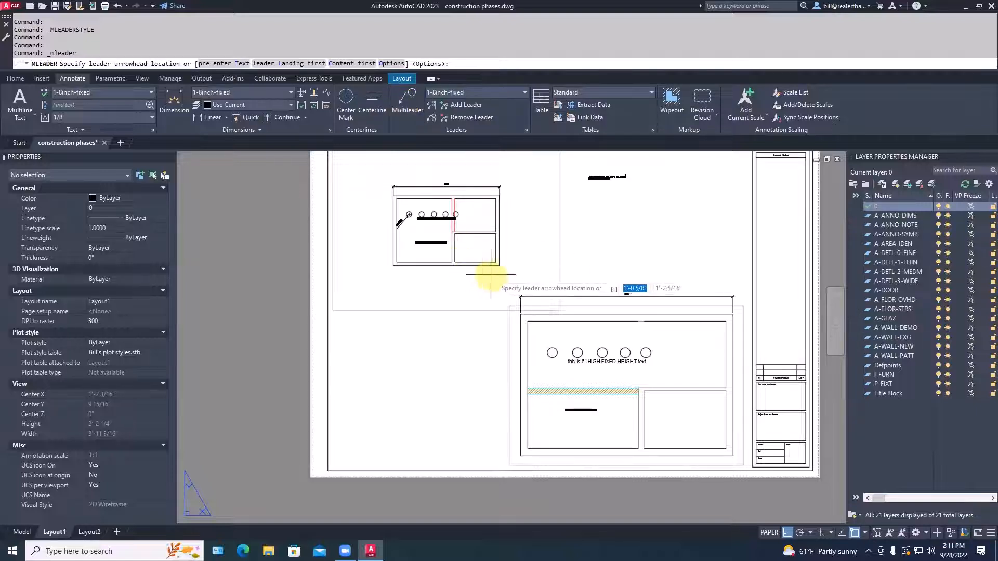
scroll(494, 266, "up", 2)
left_click(504, 264)
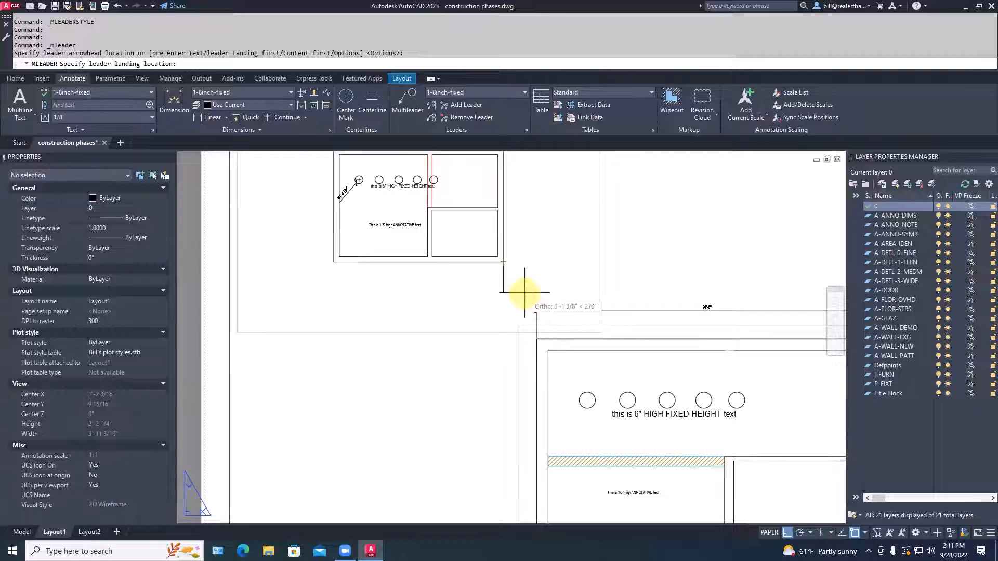
key("F8")
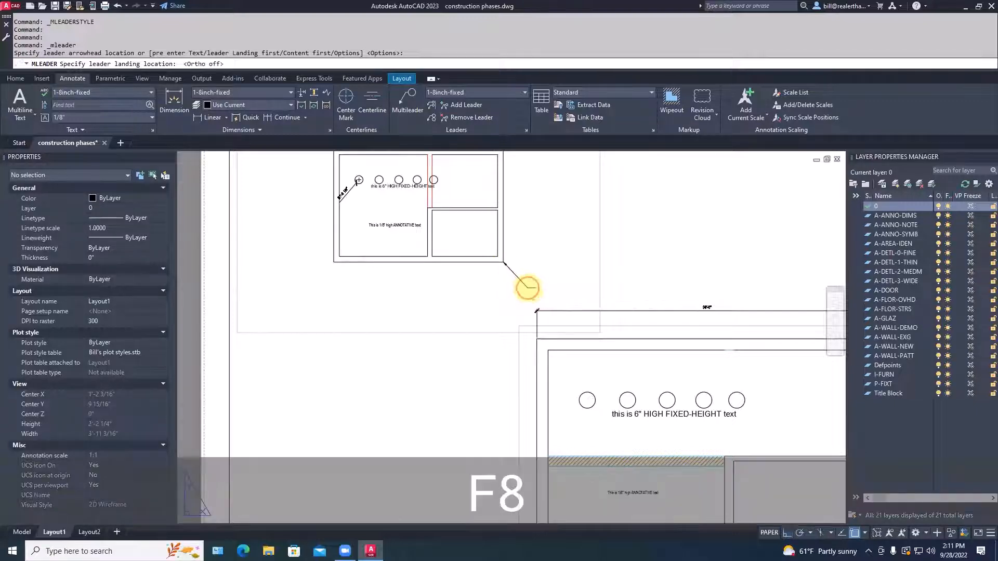
left_click(528, 287)
Step: Try to enter "this is a multileder" as the text of the lower-right corner's multileader
type("this is a ")
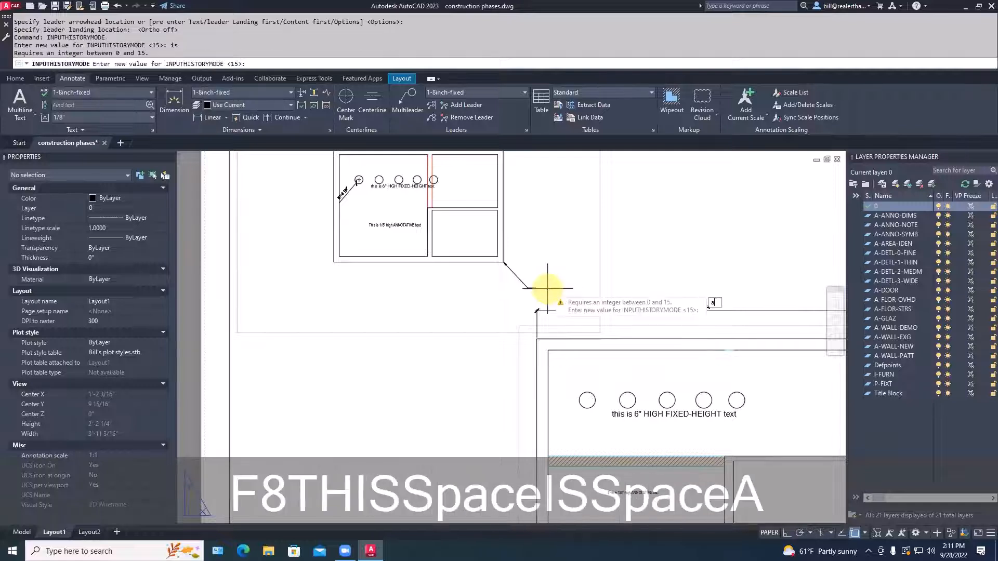
type("m")
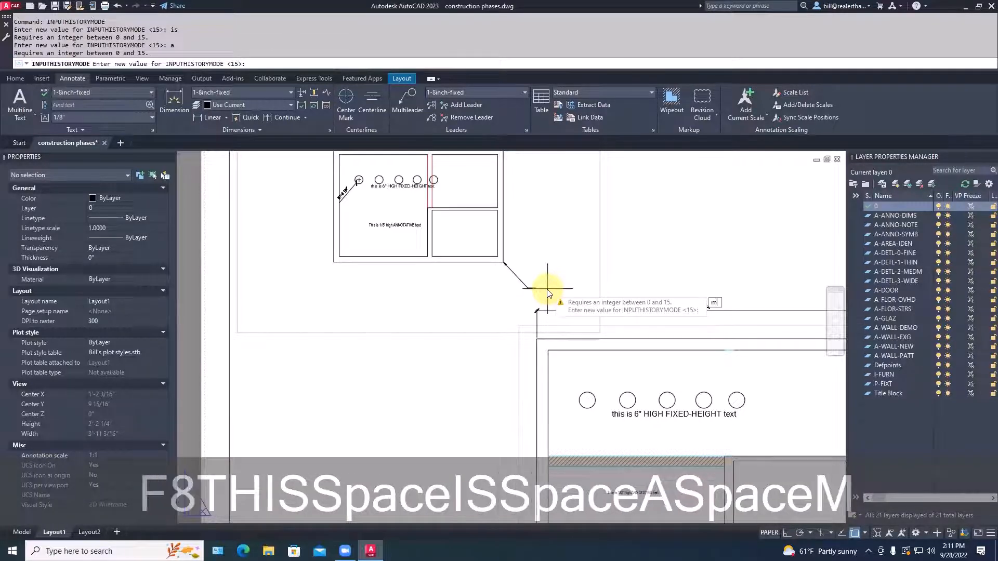
type("ult")
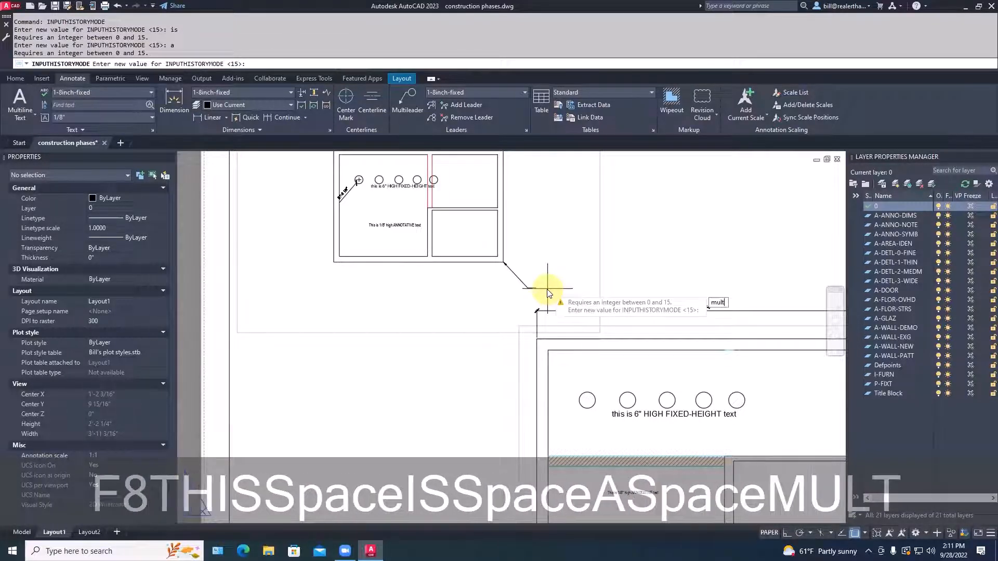
type("ileder")
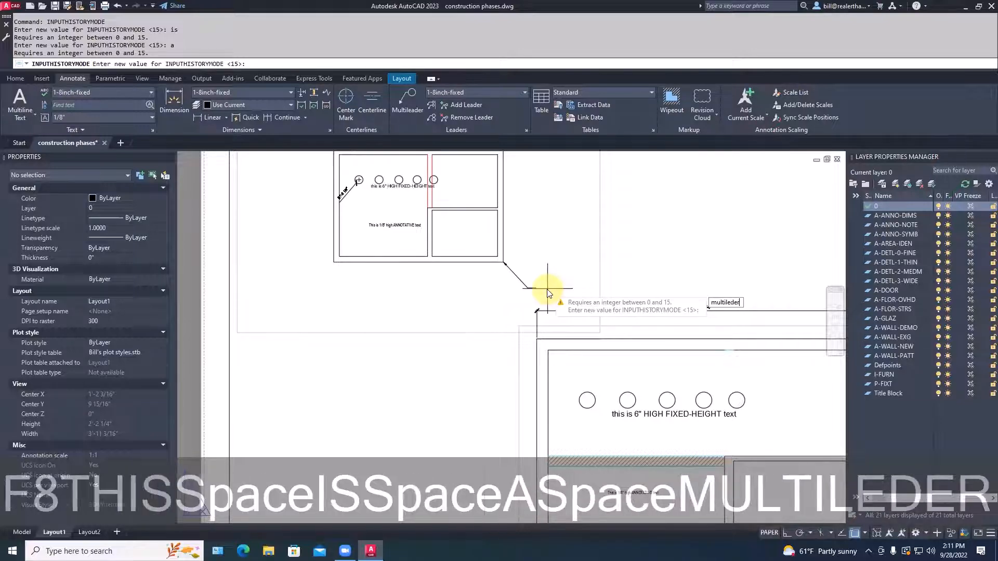
key("Return")
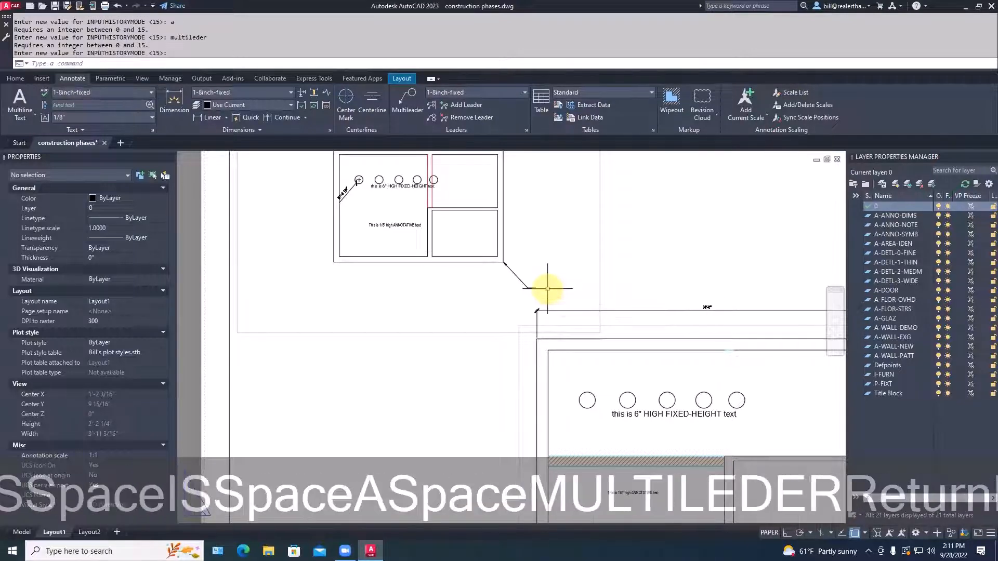
key("Return")
Step: Start a second multileader with its arrowhead on the smaller plan's upper-right outer corner and its landing to the right, outside the viewport
scroll(537, 281, "up", 2)
scroll(540, 281, "down", 6)
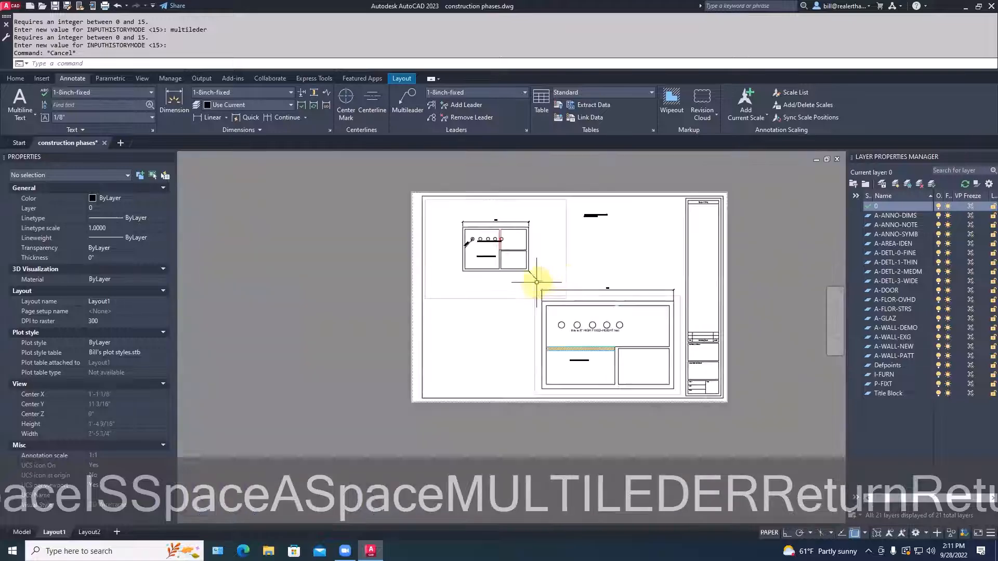
middle_click_drag(566, 266, 558, 301)
scroll(556, 281, "up", 5)
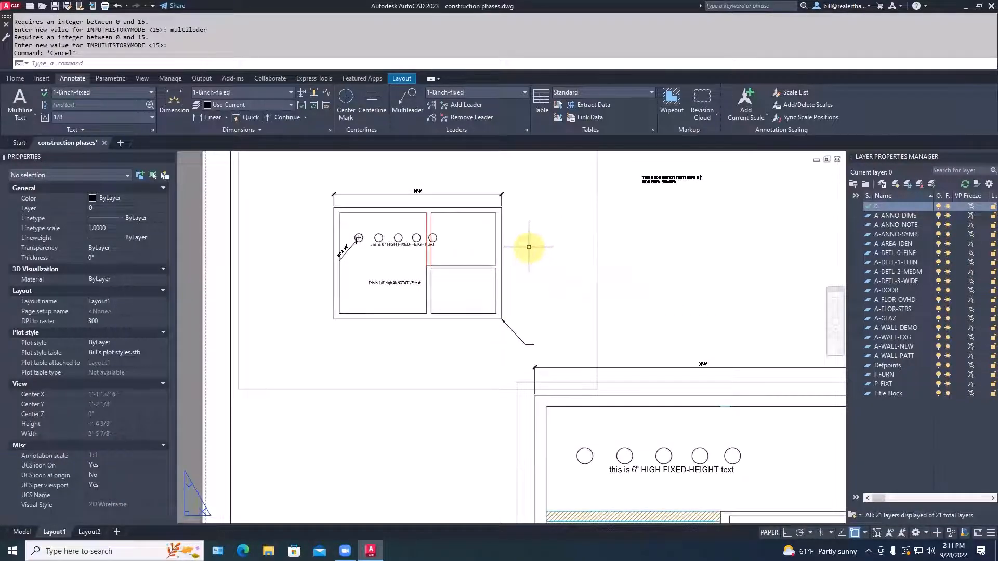
type("MLD")
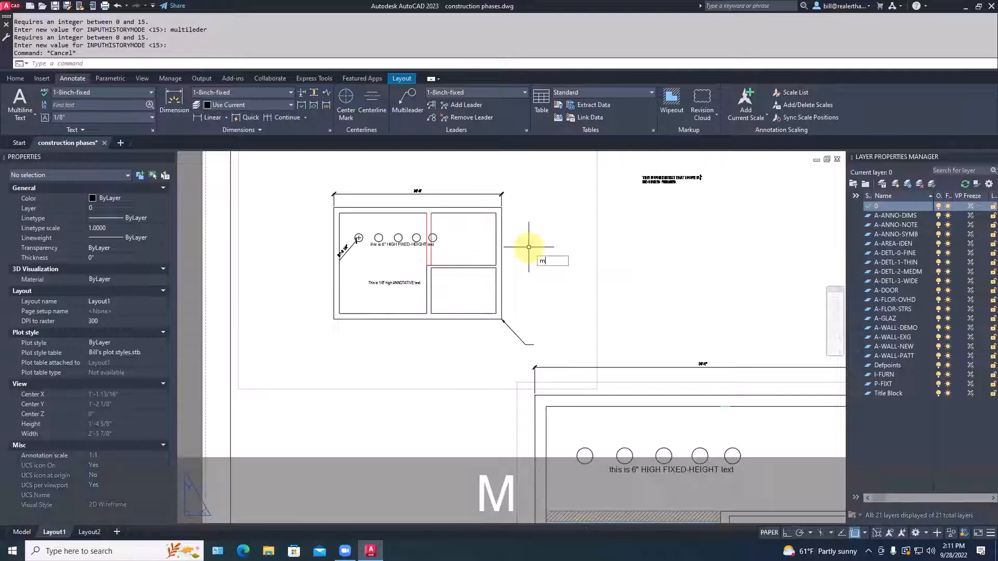
key("Return")
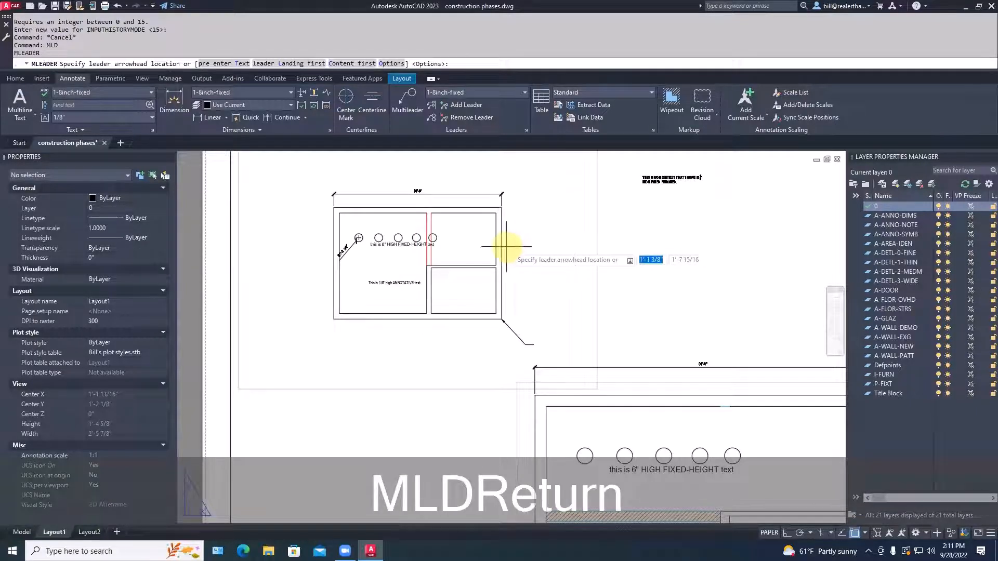
left_click(503, 209)
left_click(620, 257)
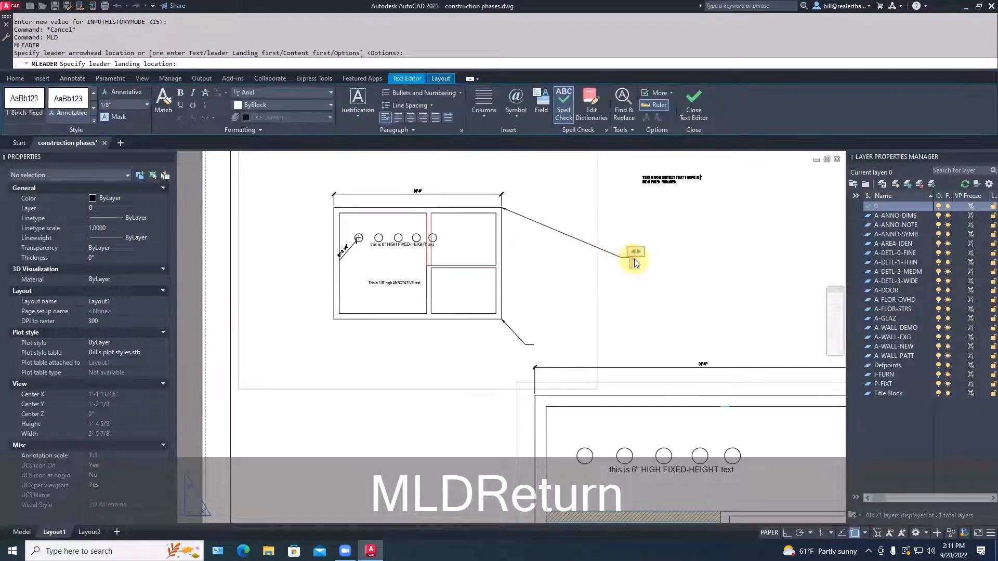
Step: Enter "this is multileader" as the second multileader's text and finish the note
type("This is ")
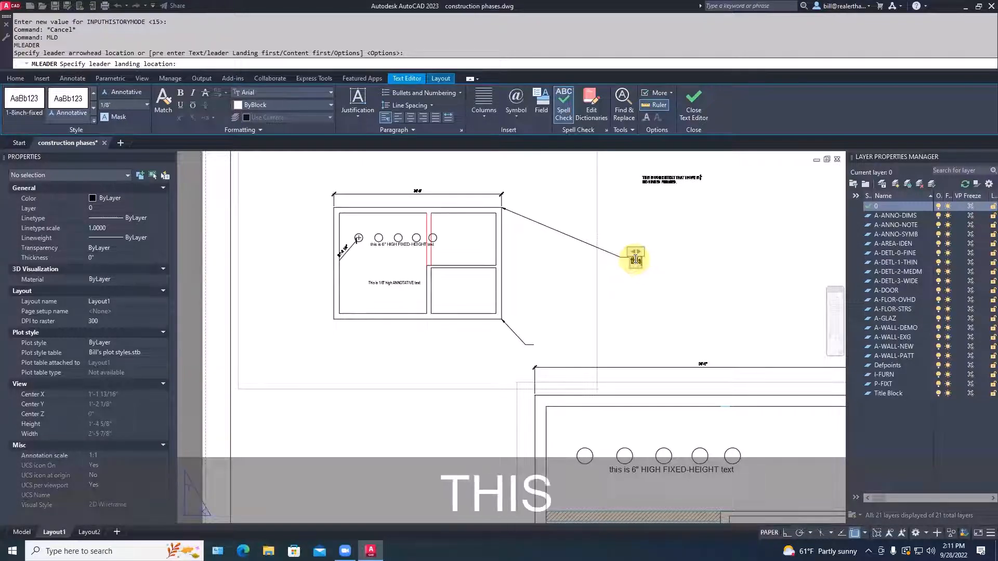
type("m")
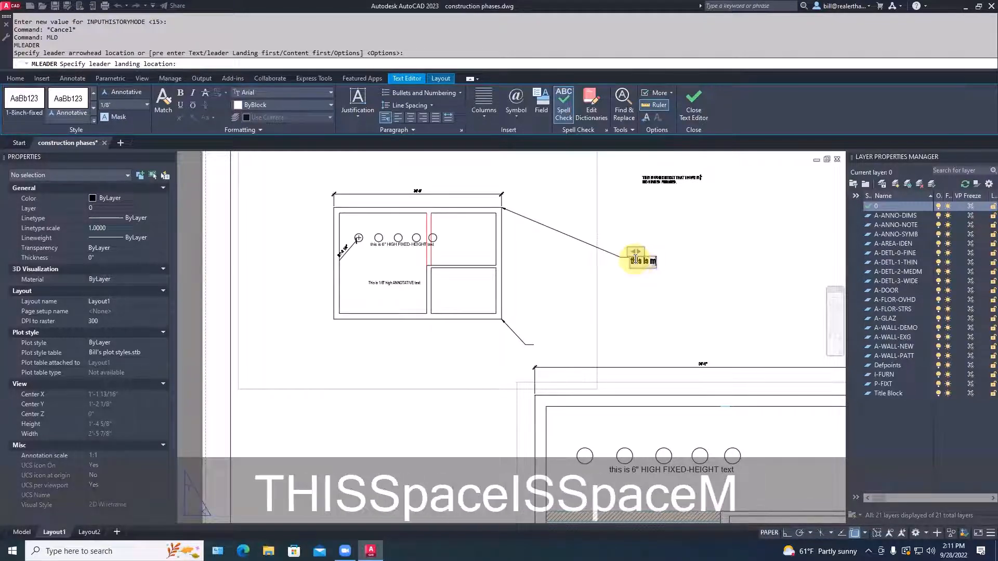
type("ultileader")
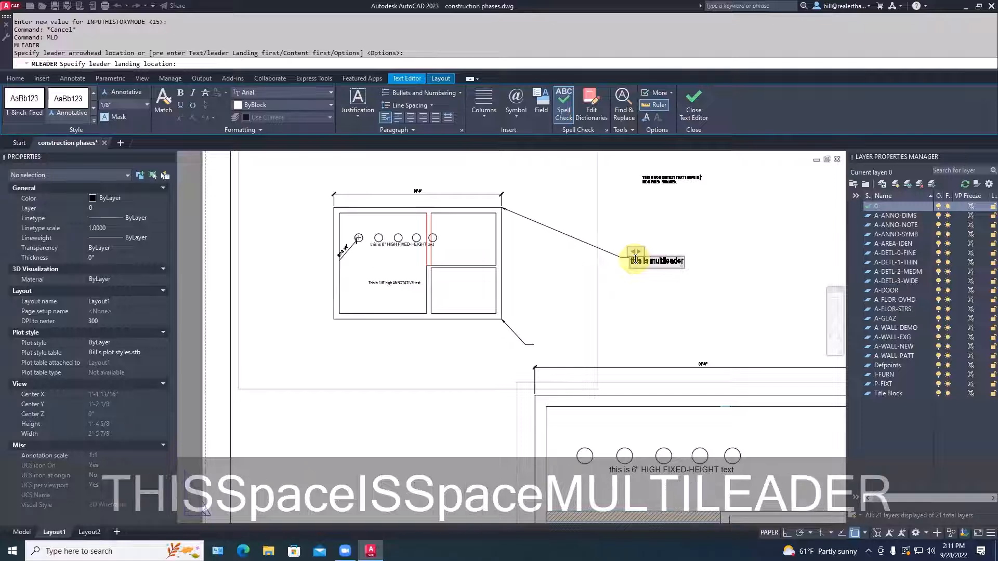
left_click(663, 287)
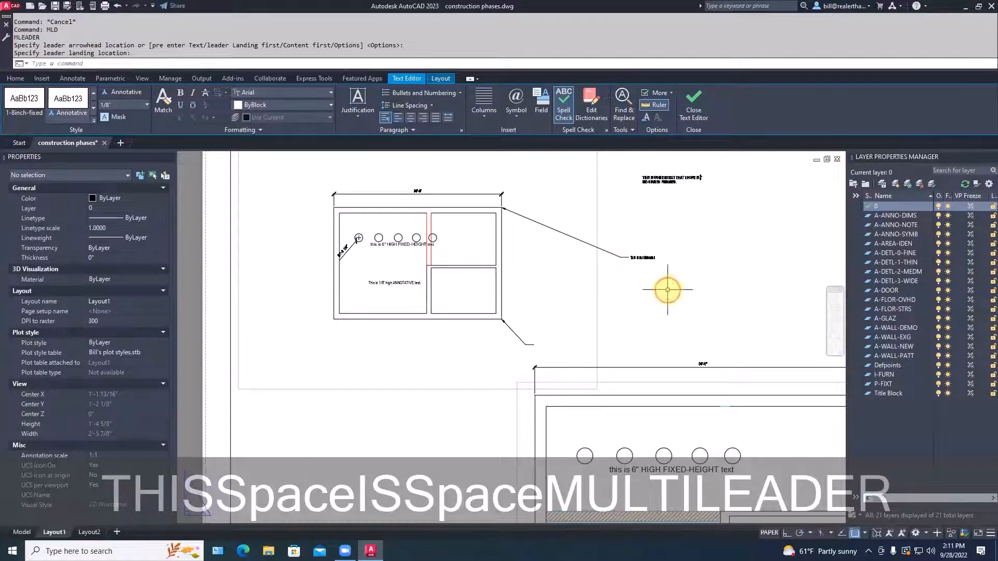
scroll(650, 254, "up", 5)
scroll(660, 276, "down", 3)
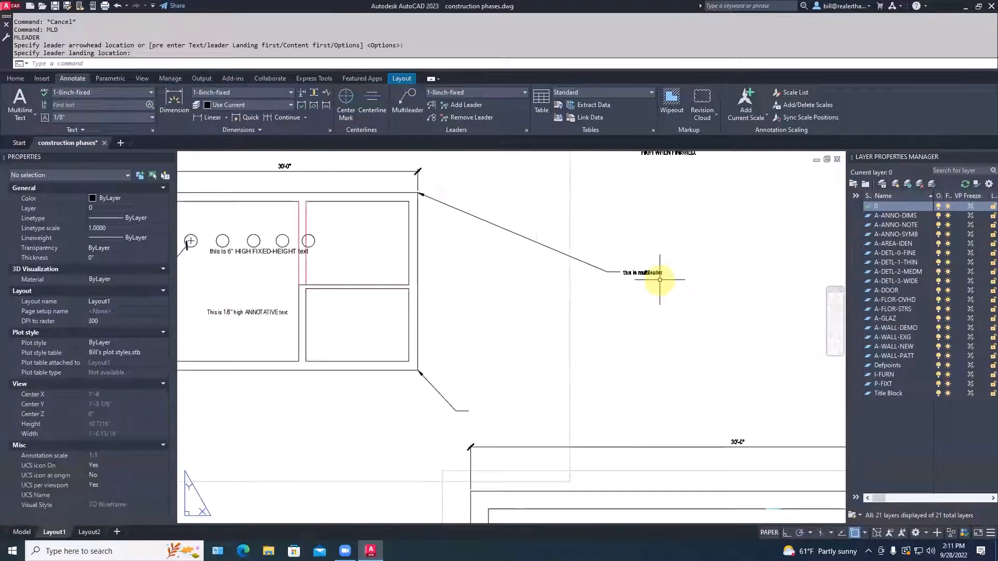
Step: Switch to model space and draw a small rectangle in the empty area beside the floor plan
middle_click_drag(661, 276, 675, 297)
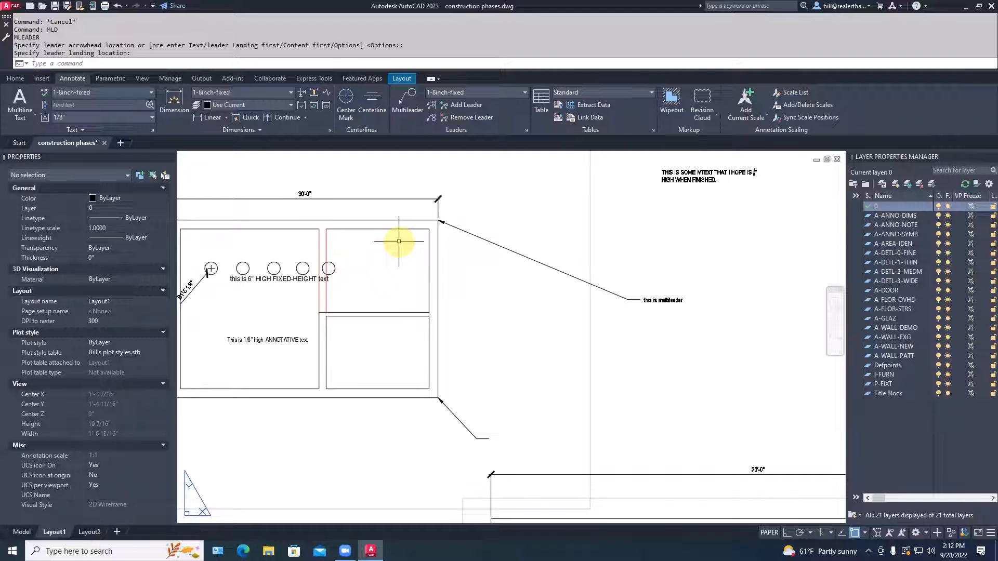
scroll(399, 241, "down", 2)
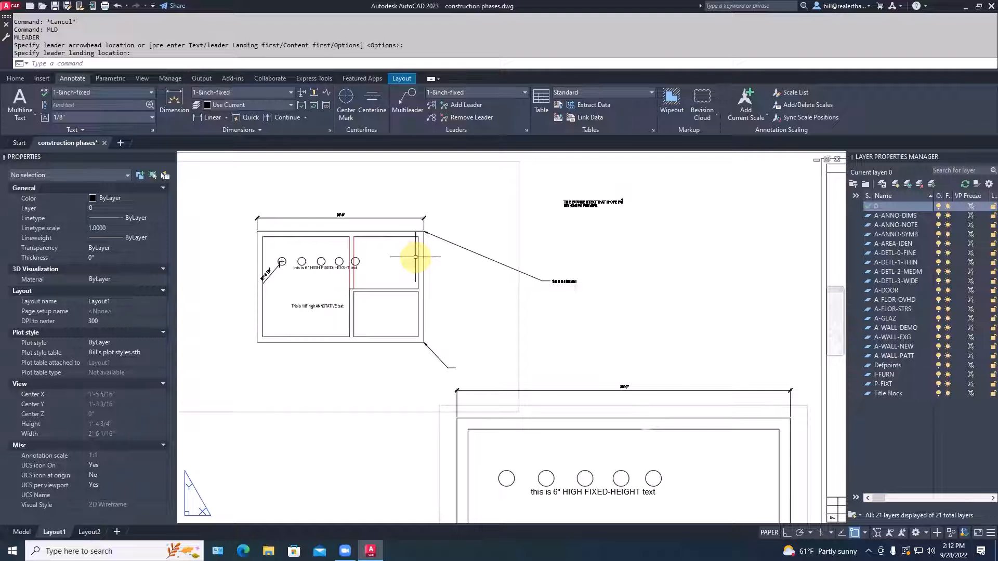
key("Escape")
key("Escape")
key("ctrl+Page_Up")
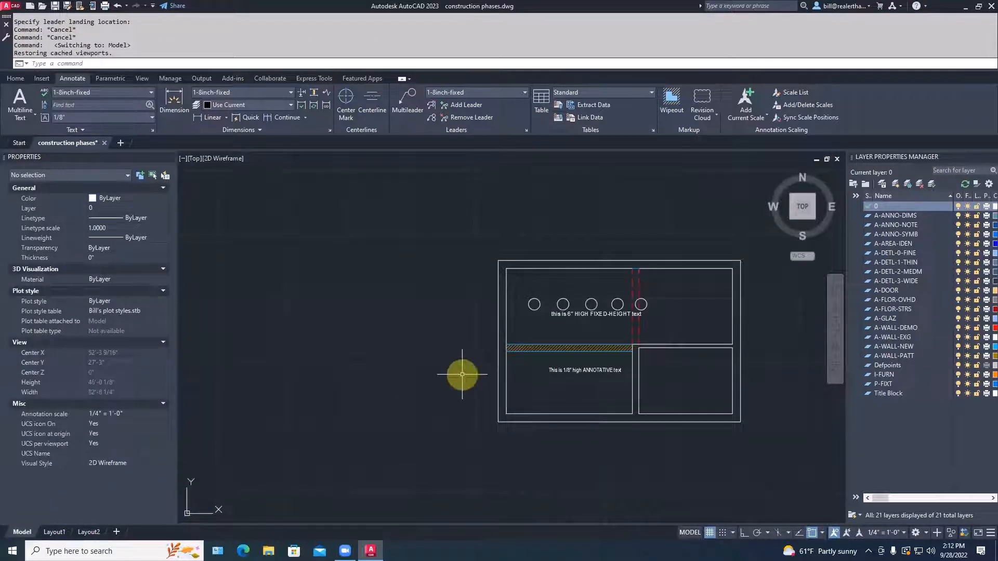
scroll(416, 356, "up", 4)
type("rec")
key("space")
left_click(416, 357)
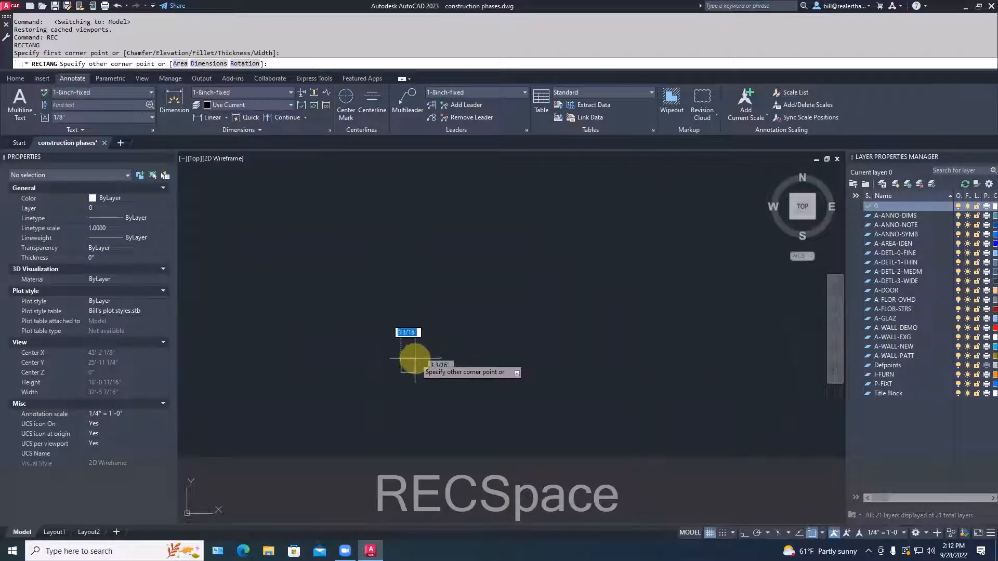
key("Escape")
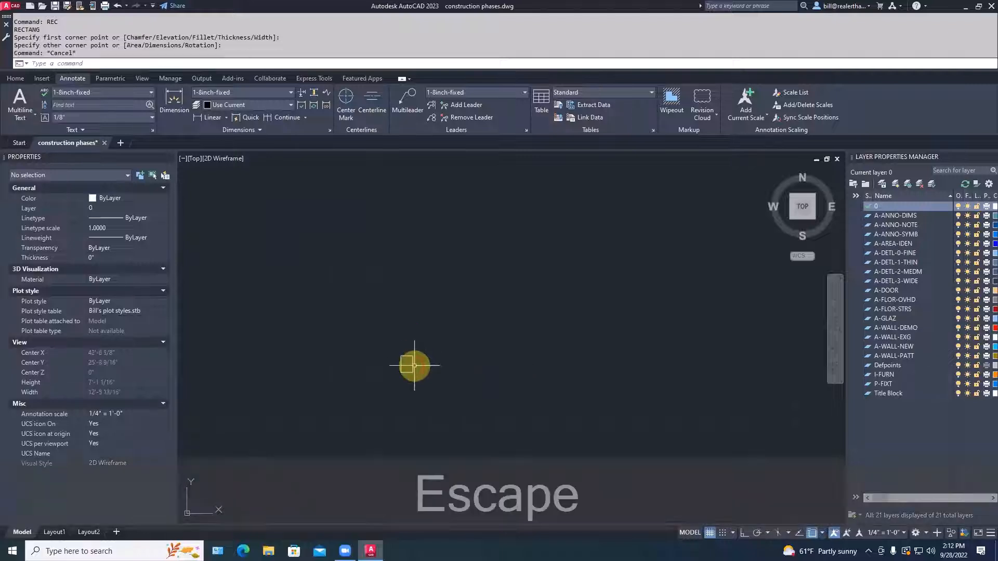
Step: Draw a second, smaller rectangle overlapping the middle of the first rectangle's right edge
type("rec")
key("space")
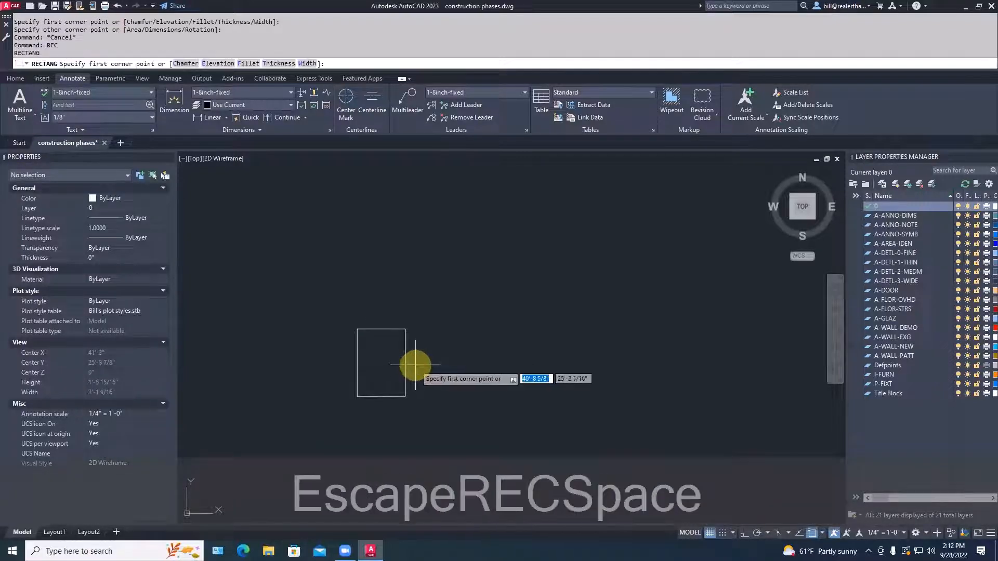
left_click(417, 372)
key("Escape")
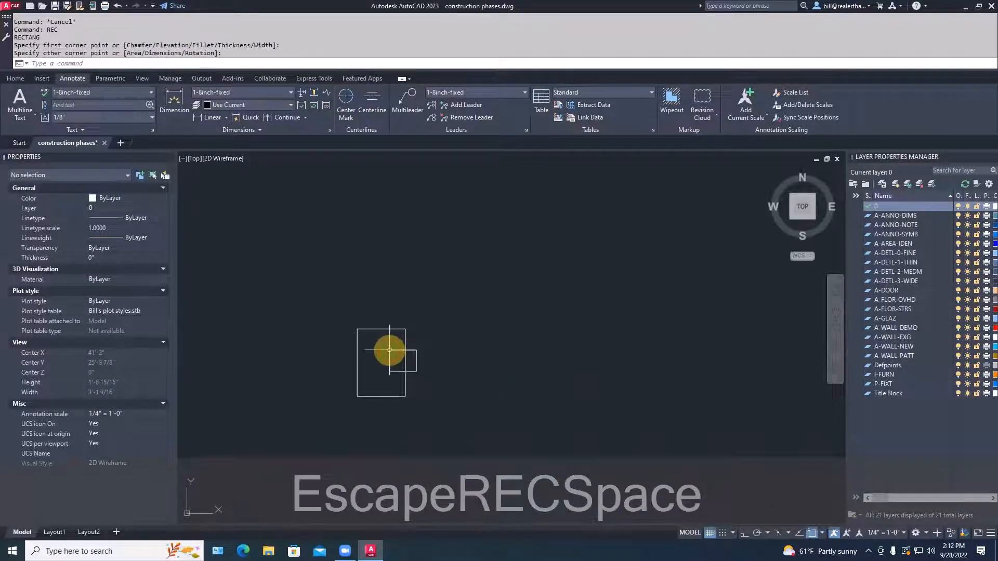
Step: Trim the overlapping edges so the two rectangles form one outline with a tab on its right side
type("tr")
key("space")
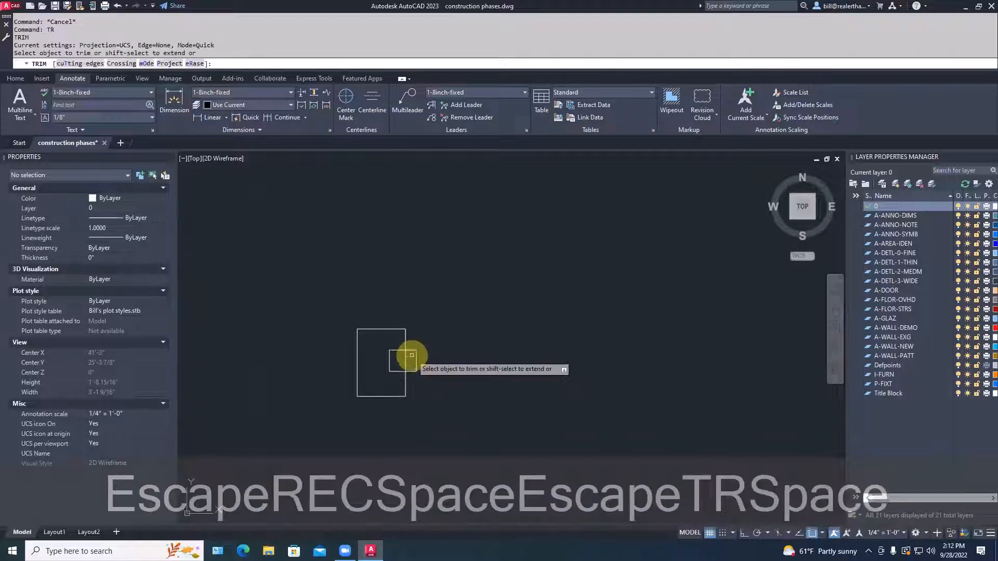
left_click(407, 359)
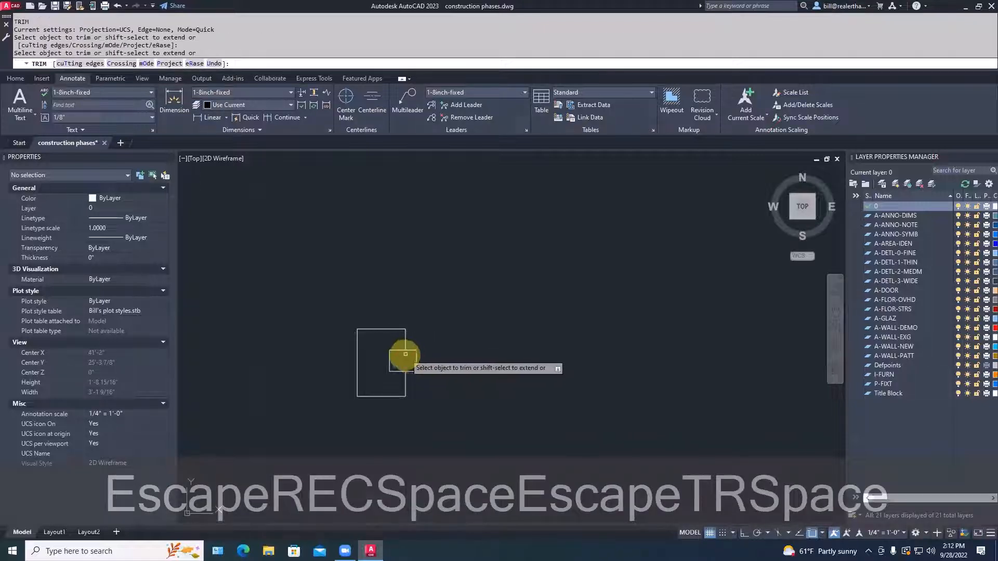
left_click(398, 353)
left_click_drag(392, 362, 391, 373)
key("space")
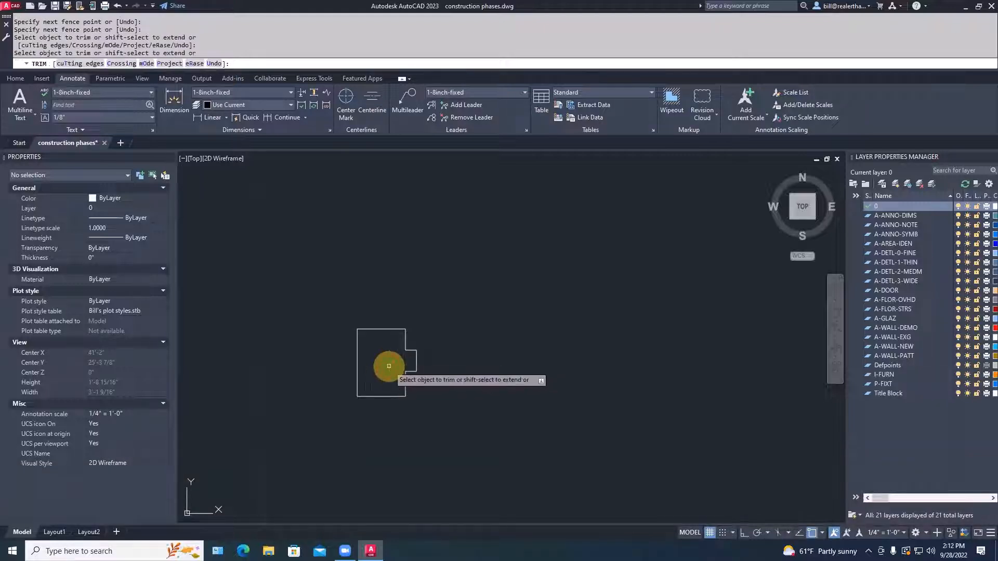
key("Escape")
Step: Return to Layout1 and stretch the smaller plan's viewport inward from its left edge to a width of about 1'-0 13/16"
scroll(447, 355, "down", 2)
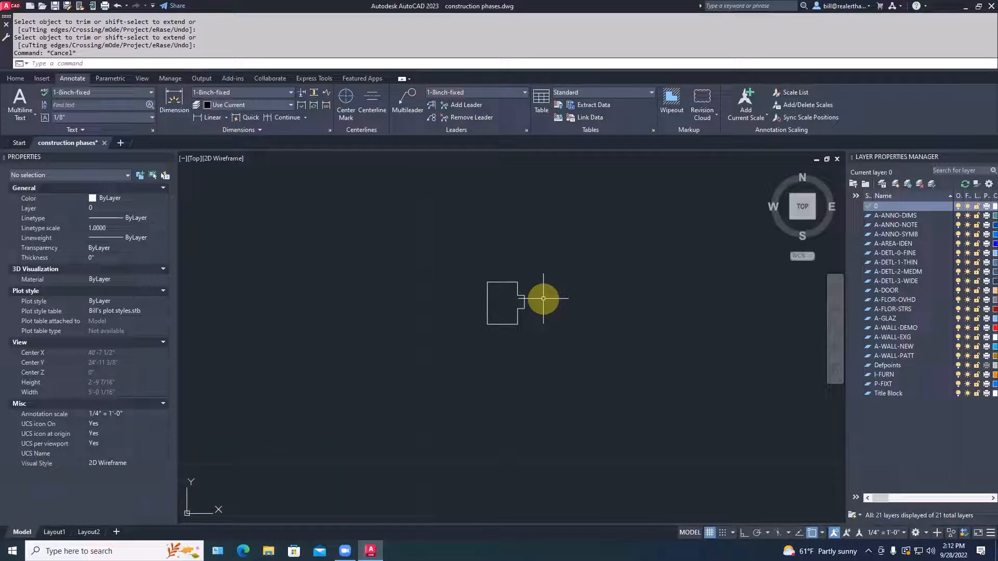
left_click(54, 532)
scroll(281, 446, "down", 3)
middle_click_drag(286, 447, 379, 390)
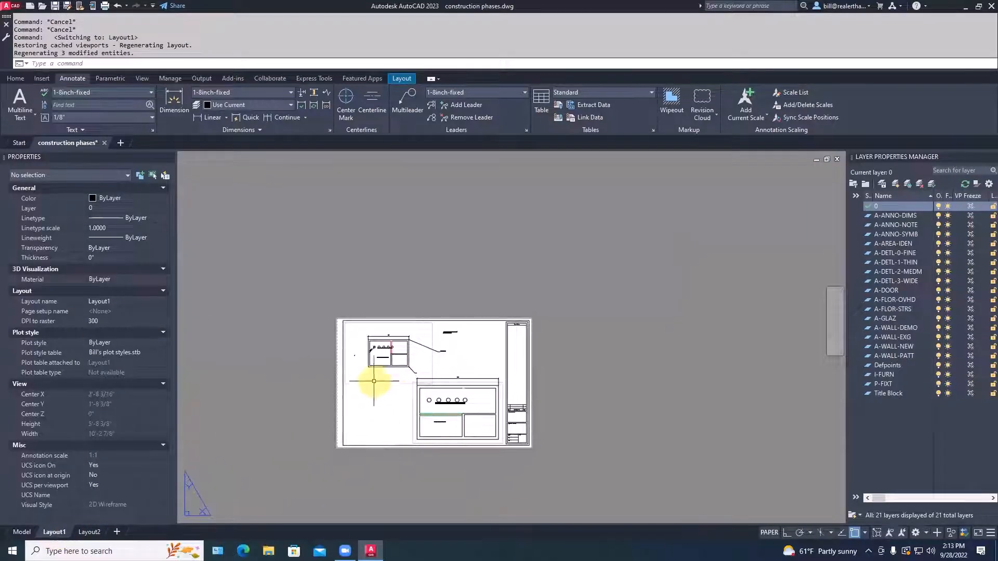
scroll(357, 346, "up", 6)
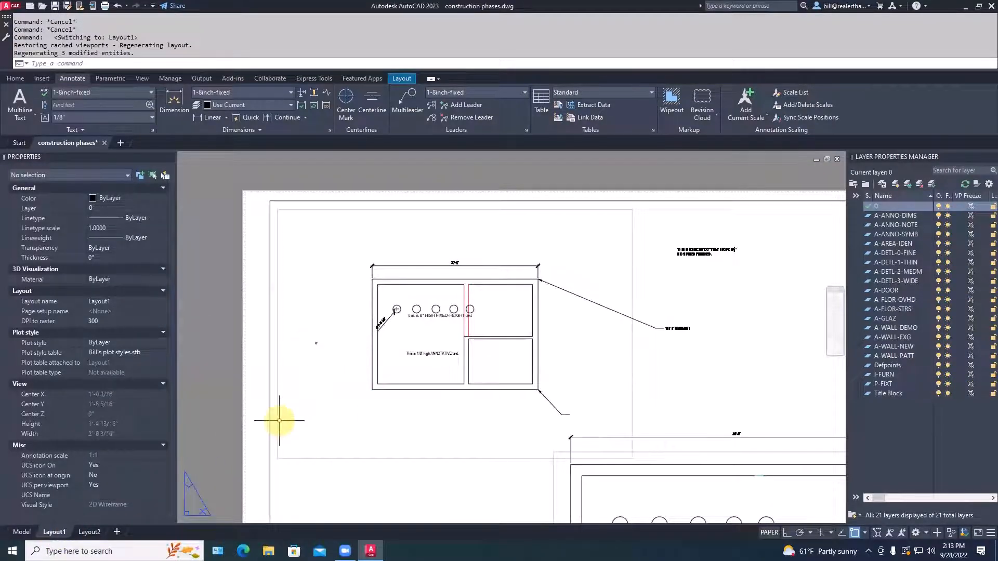
left_click(277, 419)
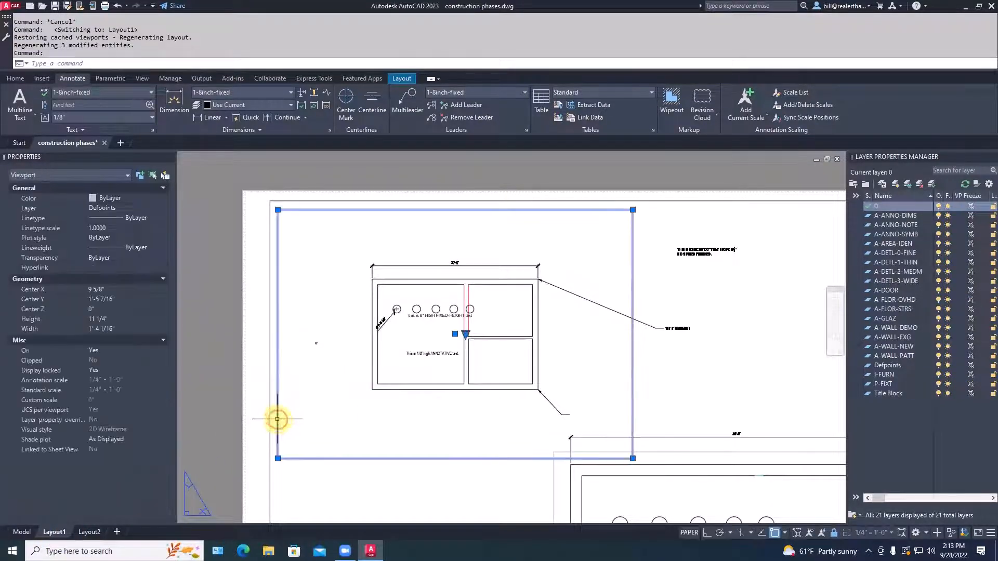
left_click(277, 209)
left_click(349, 209)
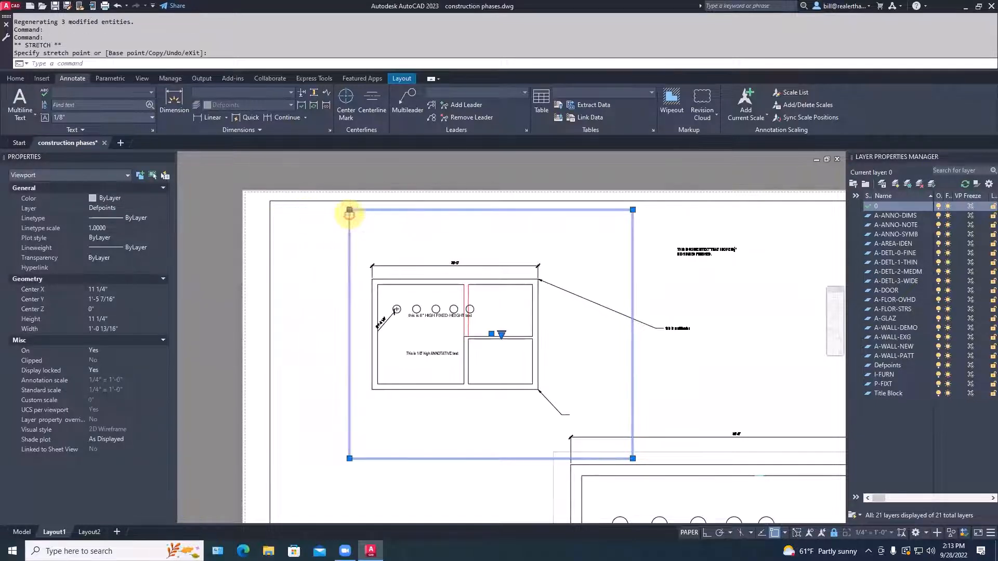
scroll(349, 211, "down", 6)
key("Escape")
Step: Create a viewport about 10" wide and 6 1/2" high in the empty lower-left area of the sheet
type("MVIEW")
key("Return")
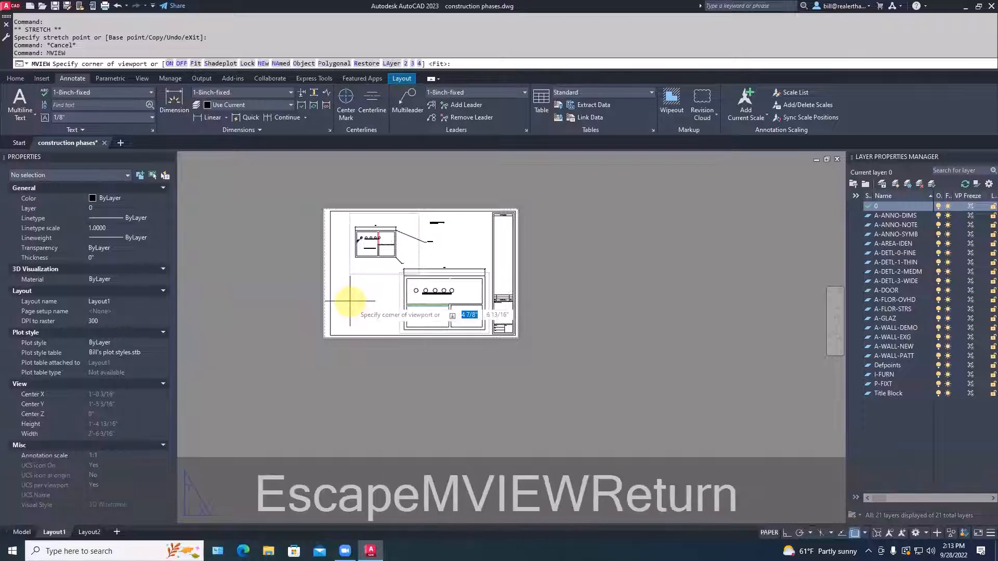
left_click(337, 292)
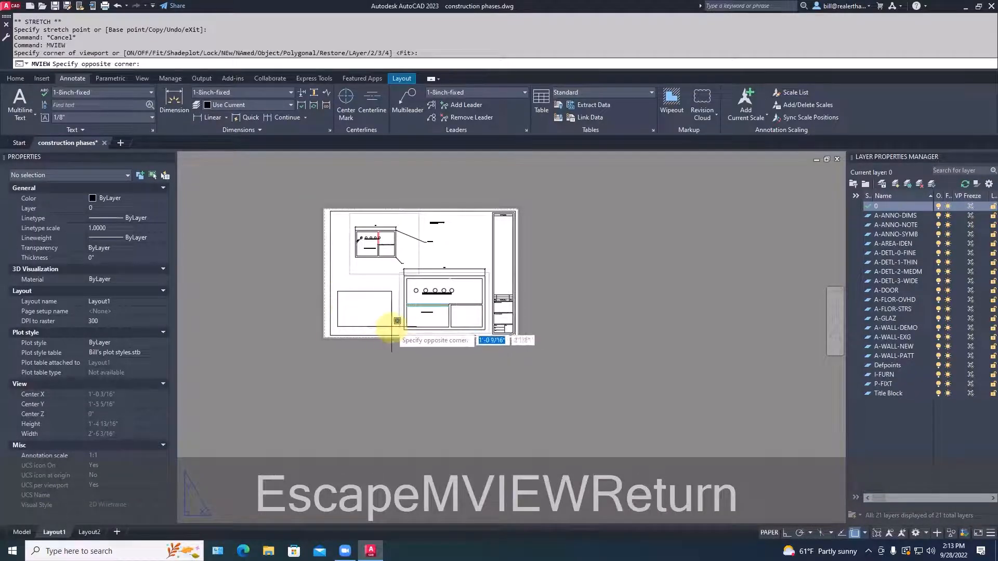
left_click(392, 327)
scroll(338, 315, "up", 4)
scroll(341, 314, "up", 5)
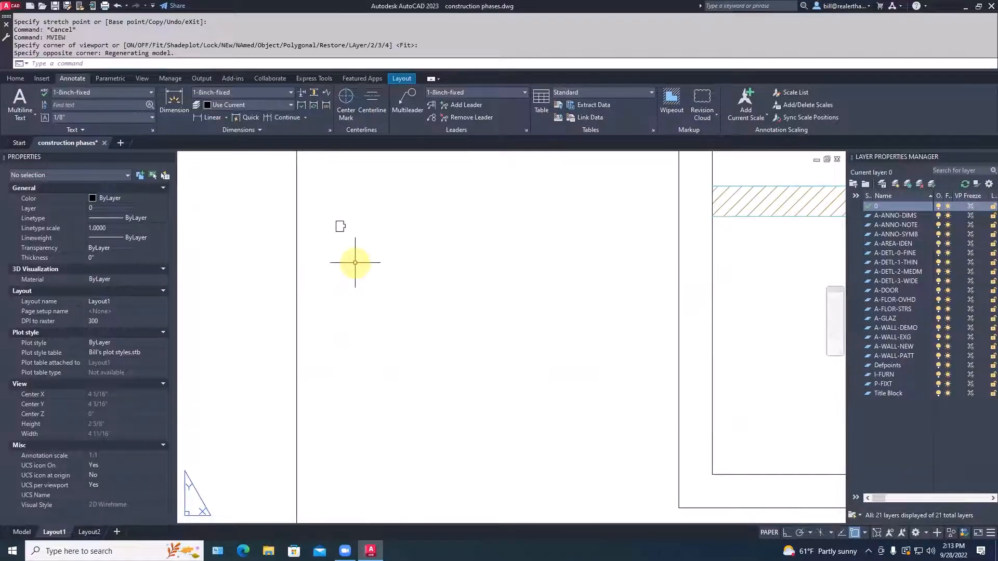
Step: Activate the new viewport, zoom it by window onto the small tabbed outline, and return to paper space
double_click(355, 262)
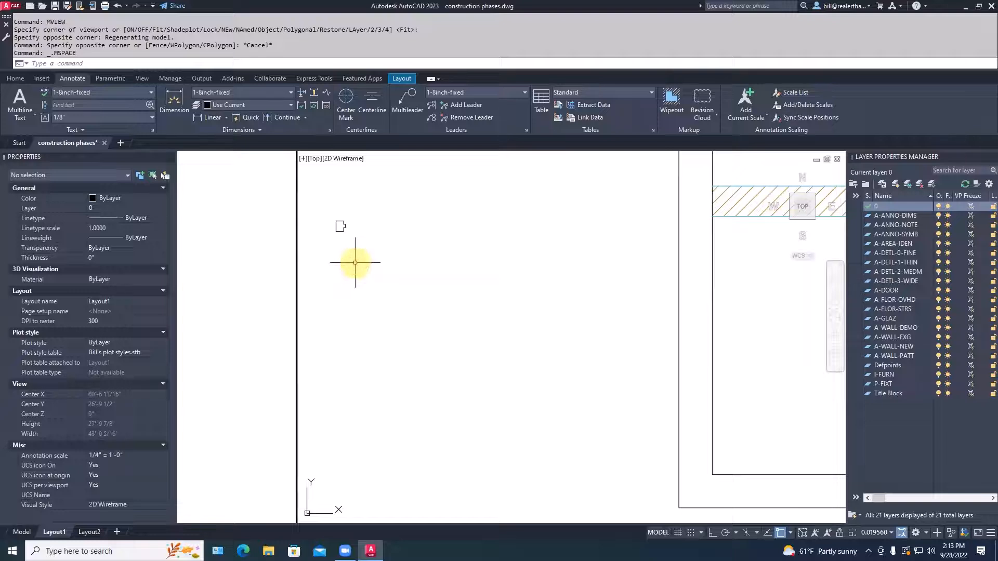
type("z")
key("space")
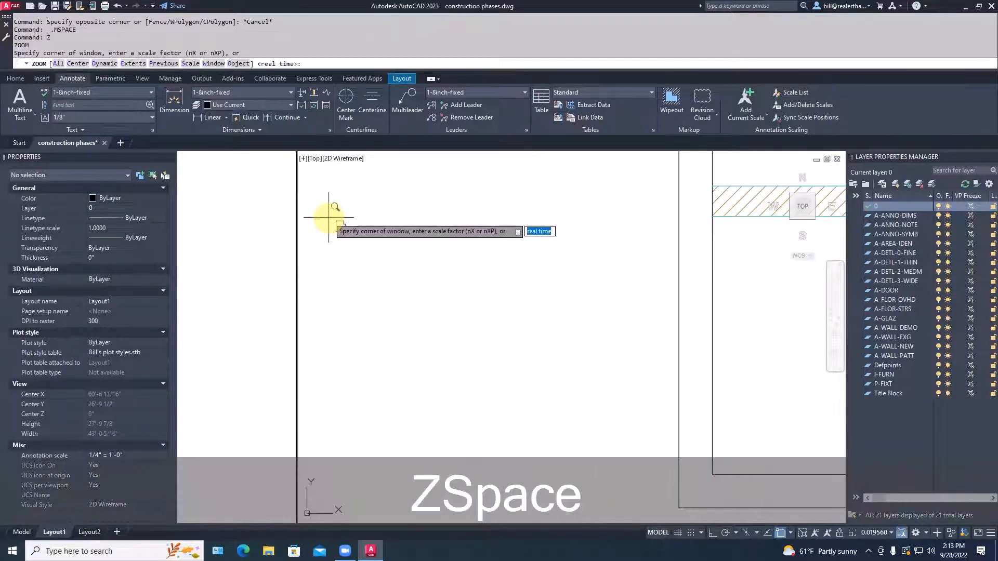
left_click(337, 225)
left_click(347, 233)
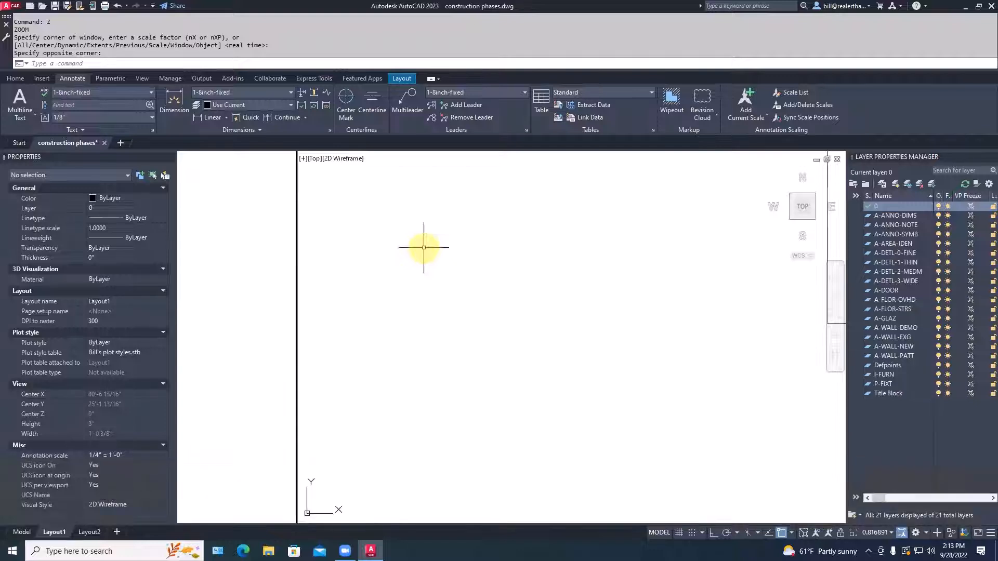
type("ps")
key("Return")
scroll(442, 253, "down", 8)
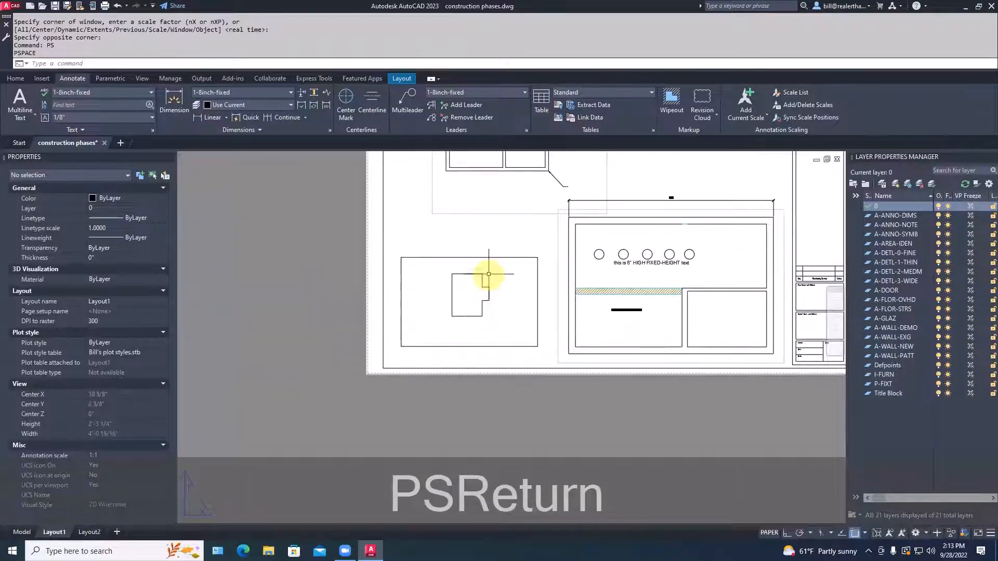
Step: Set the new viewport's standard scale to full size, 1'-0" = 1'-0"
left_click(464, 257)
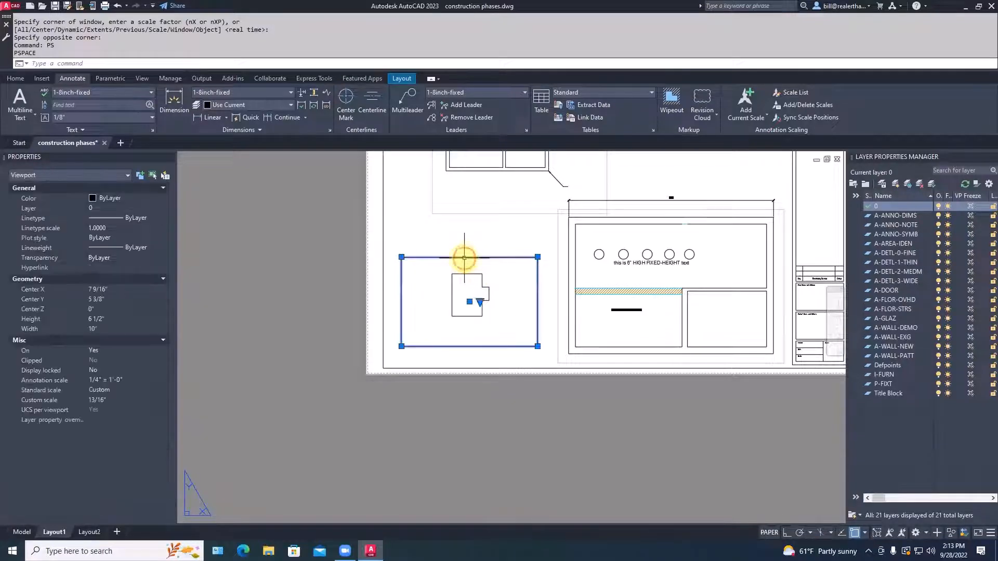
left_click(120, 390)
left_click(144, 390)
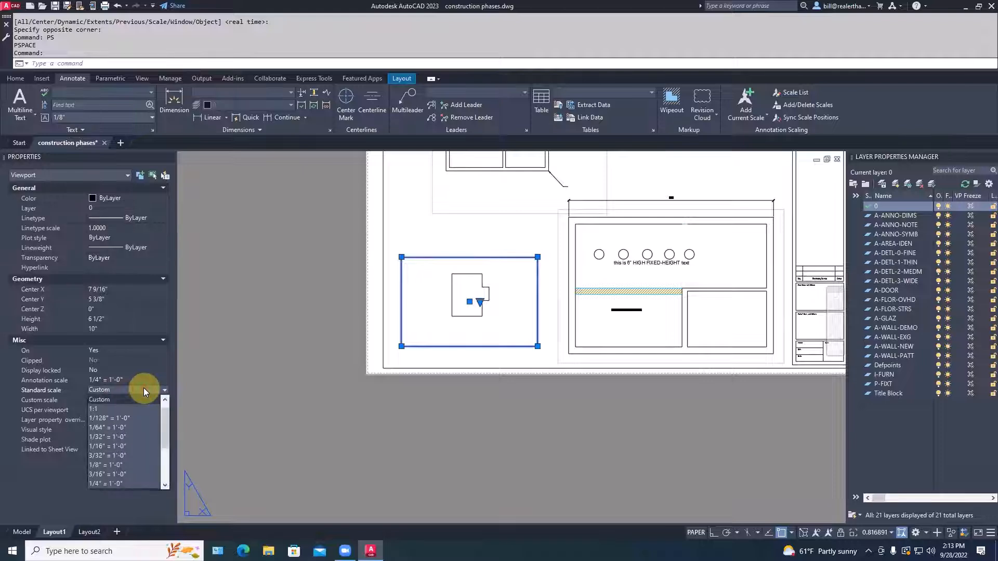
left_click_drag(163, 430, 162, 461)
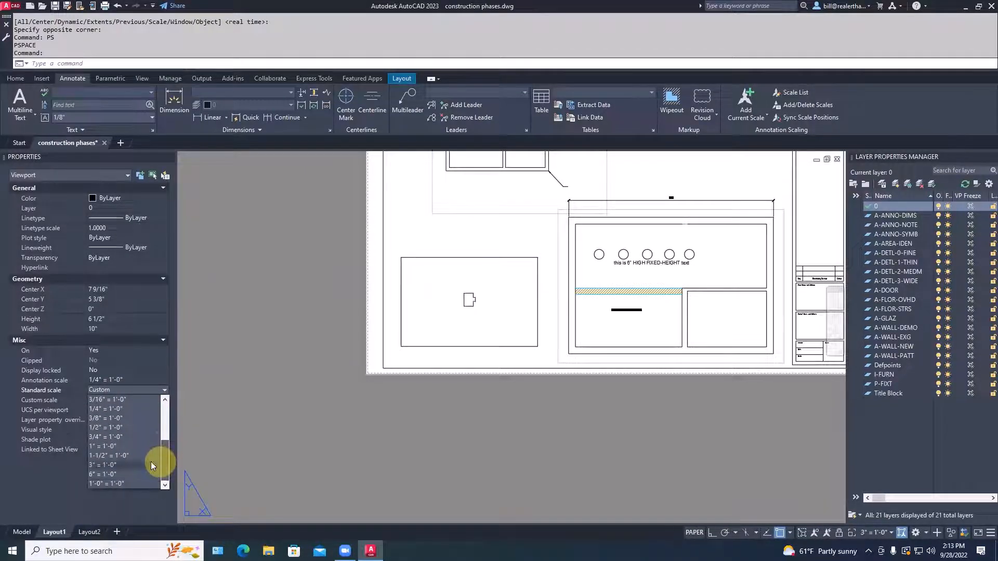
left_click(112, 466)
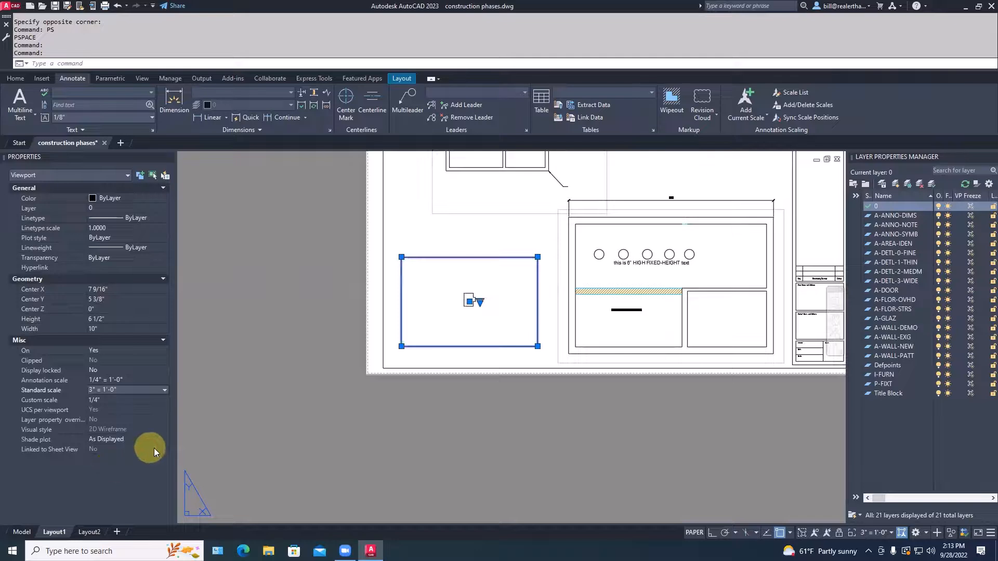
left_click(107, 483)
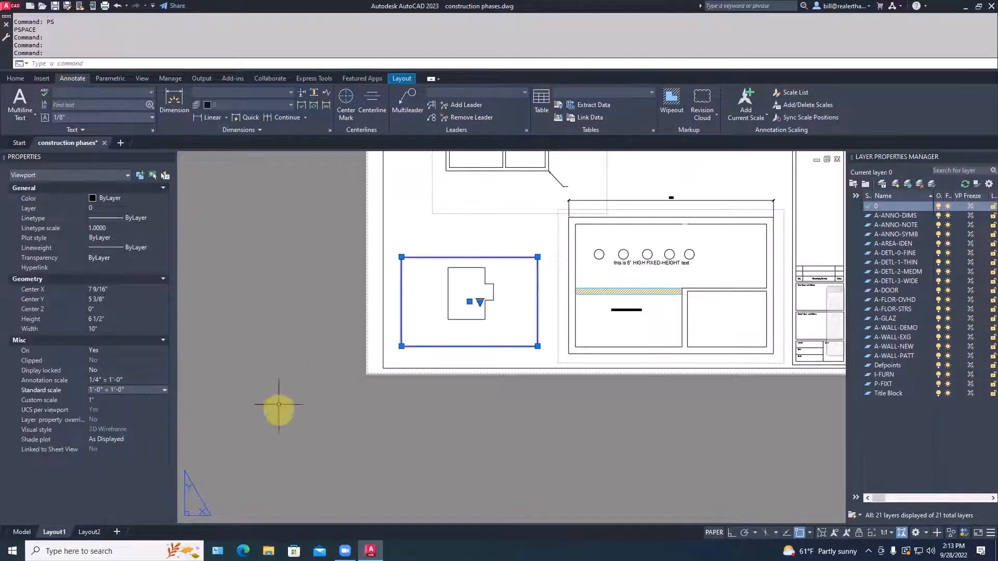
key("Escape")
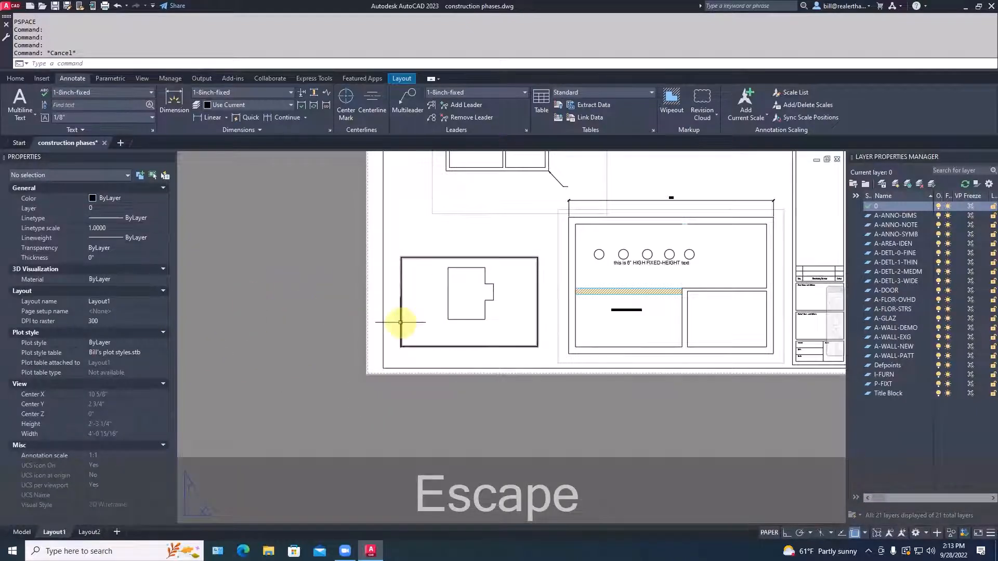
Step: Lock the display of the full-scale viewport
left_click(401, 323)
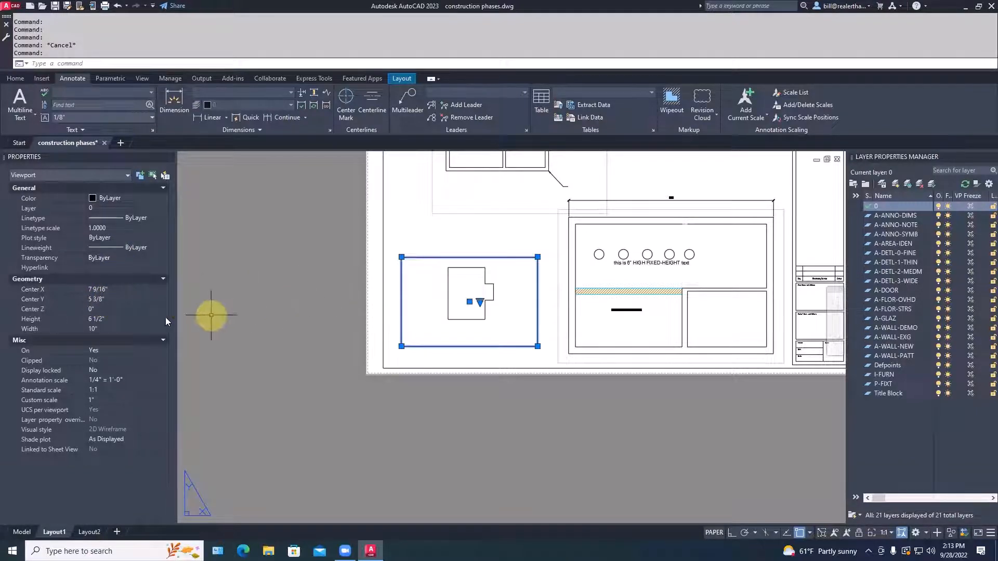
left_click(104, 369)
left_click(115, 369)
left_click(98, 380)
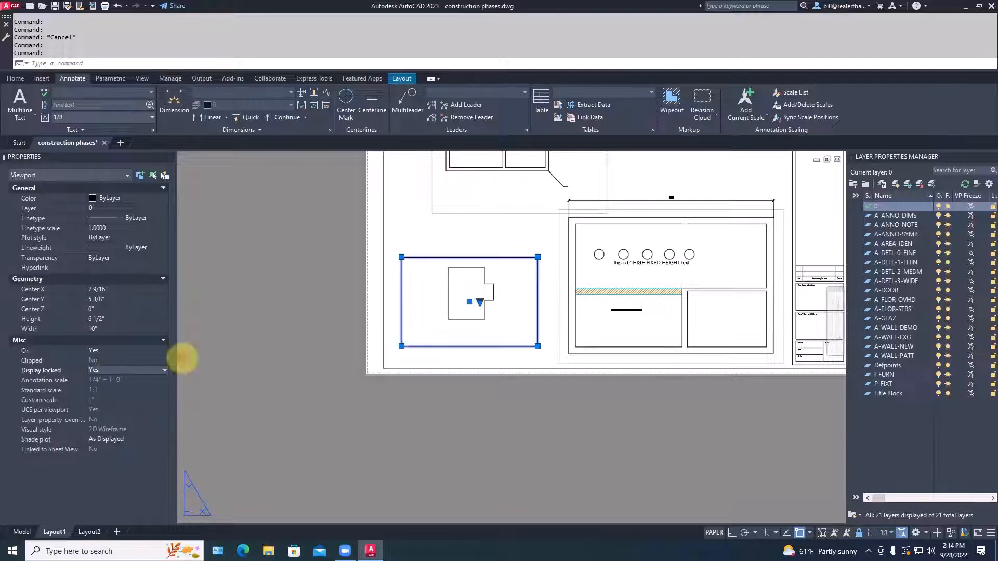
key("Escape")
Step: Stretch the full-scale viewport's upper-right corner inward, closer to the tabbed outline
scroll(509, 279, "up", 4)
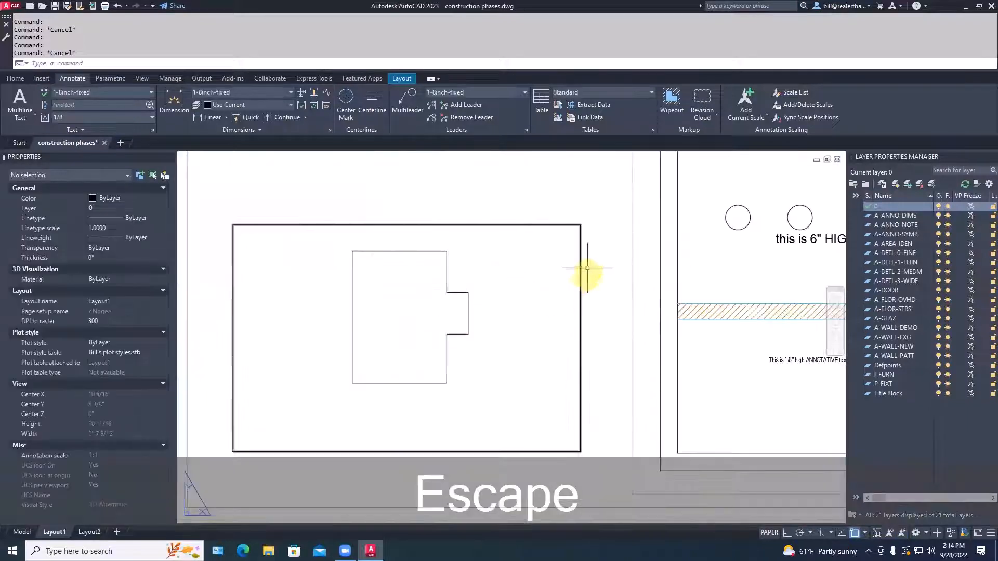
type("s")
key("space")
left_click(586, 240)
left_click(572, 212)
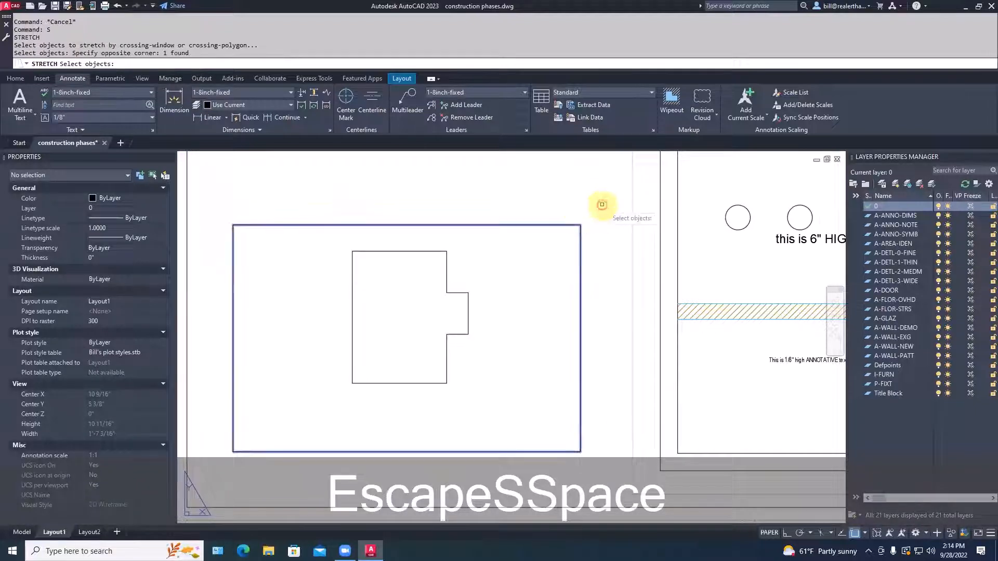
key("space")
left_click(602, 206)
left_click(499, 214)
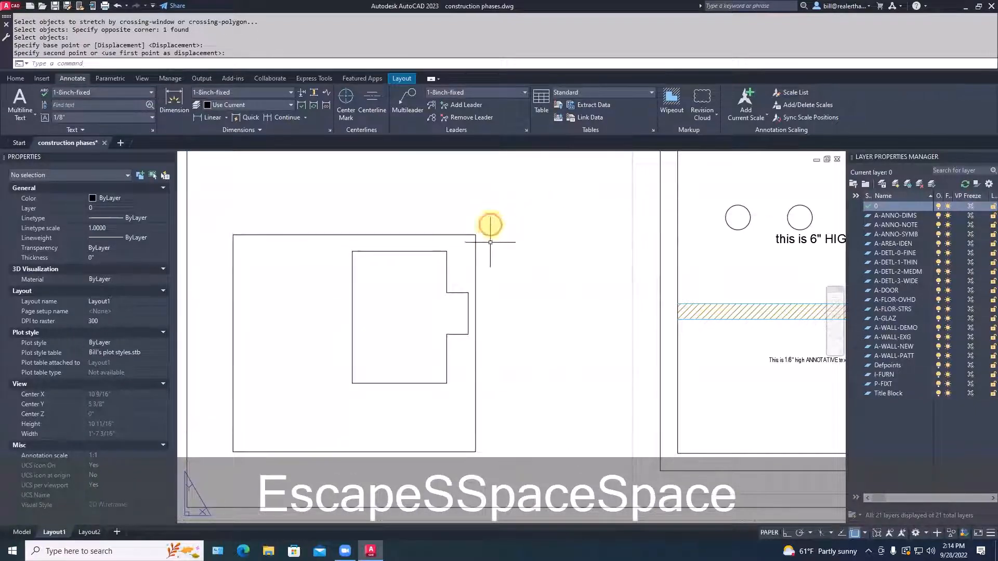
Step: Stretch the full-scale viewport's lower-left corner up and inward so the frame fits closely around the tabbed outline
scroll(338, 406, "down", 3)
type("s")
key("space")
left_click(294, 447)
left_click(263, 403)
key("space")
left_click(273, 442)
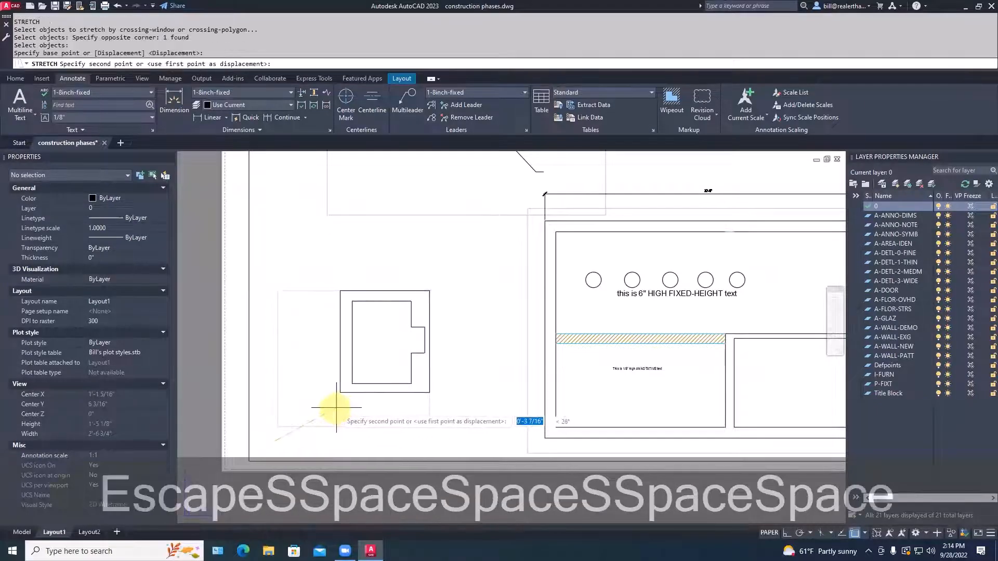
key("Escape")
Step: Start a linear dimension in paper space from the lower-right corner of the tabbed outline
scroll(449, 348, "up", 4)
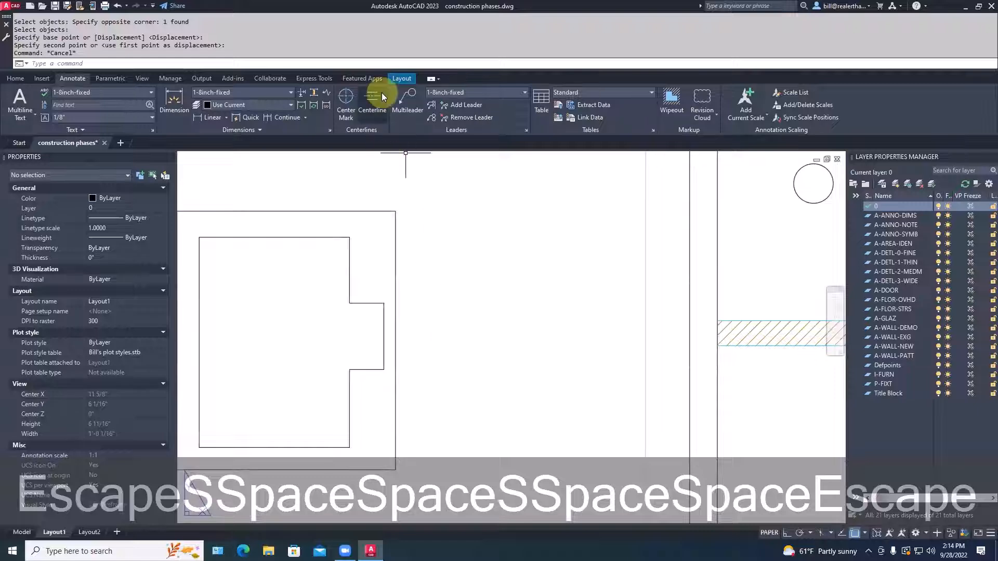
left_click(16, 78)
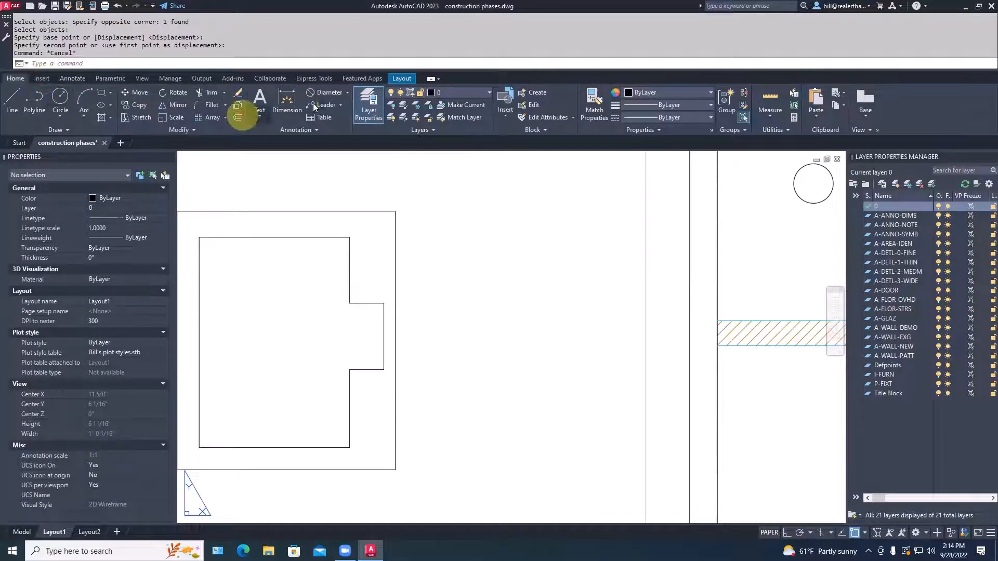
left_click(348, 98)
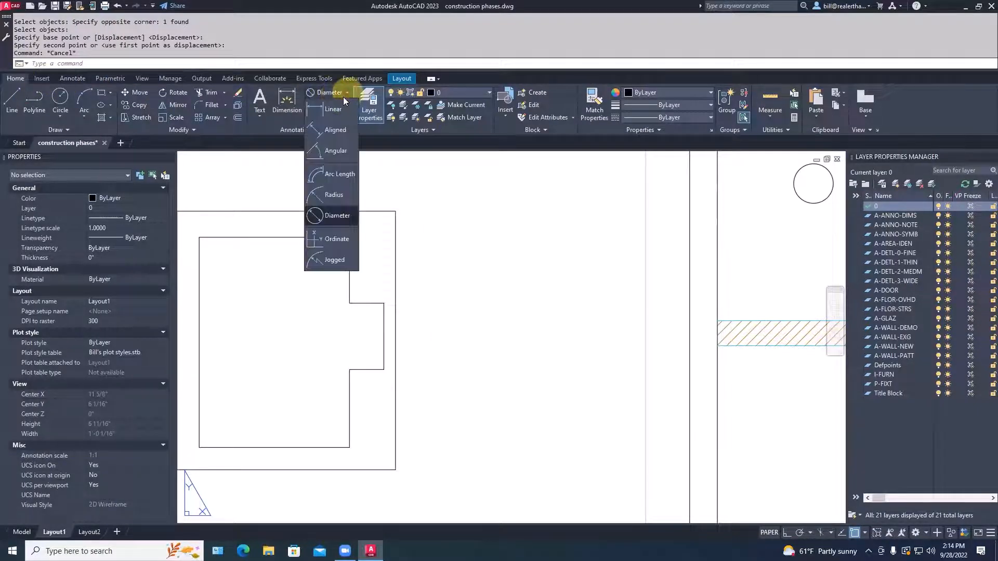
left_click(335, 101)
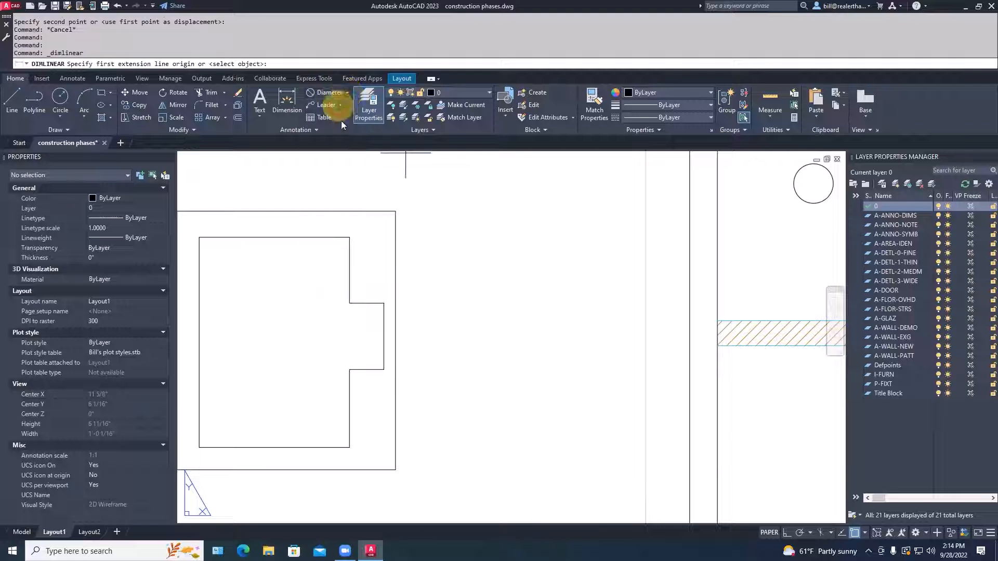
left_click(349, 448)
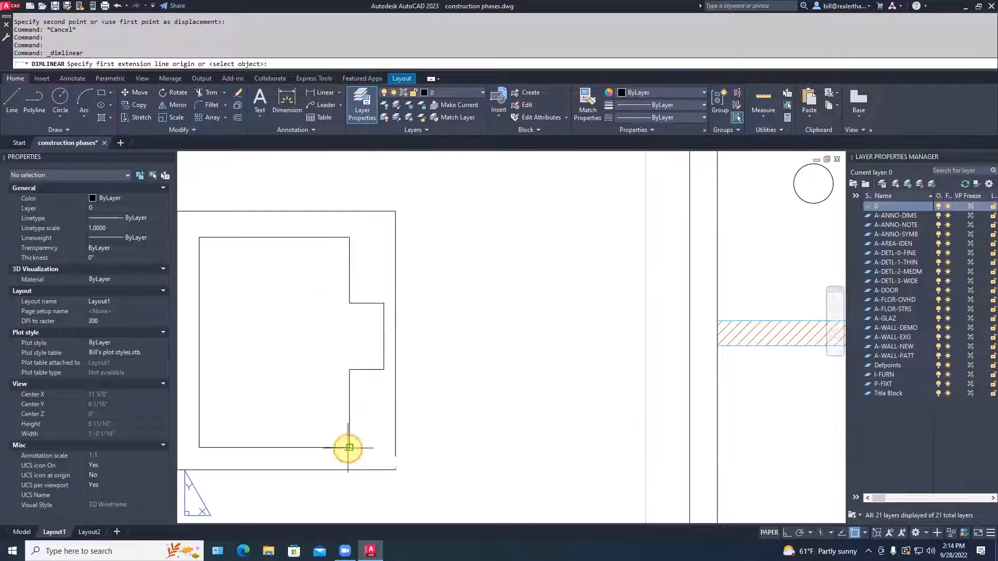
Step: Finish the vertical linear dimension from the outline's lower corner to the notch, placing it outside the viewport
left_click(384, 370)
left_click(446, 378)
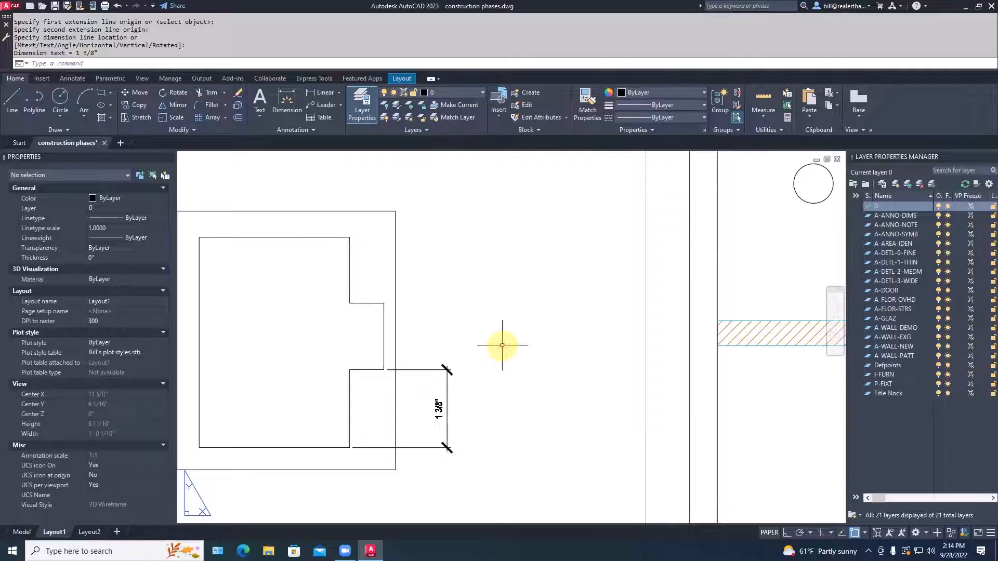
scroll(503, 345, "down", 4)
scroll(502, 345, "up", 2)
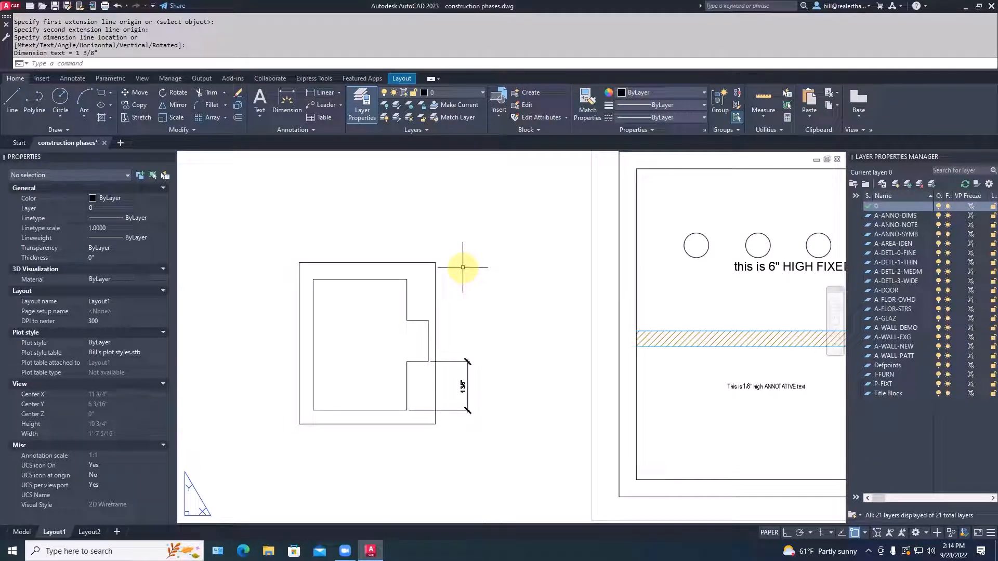
key("Escape")
key("Escape")
scroll(463, 267, "down", 5)
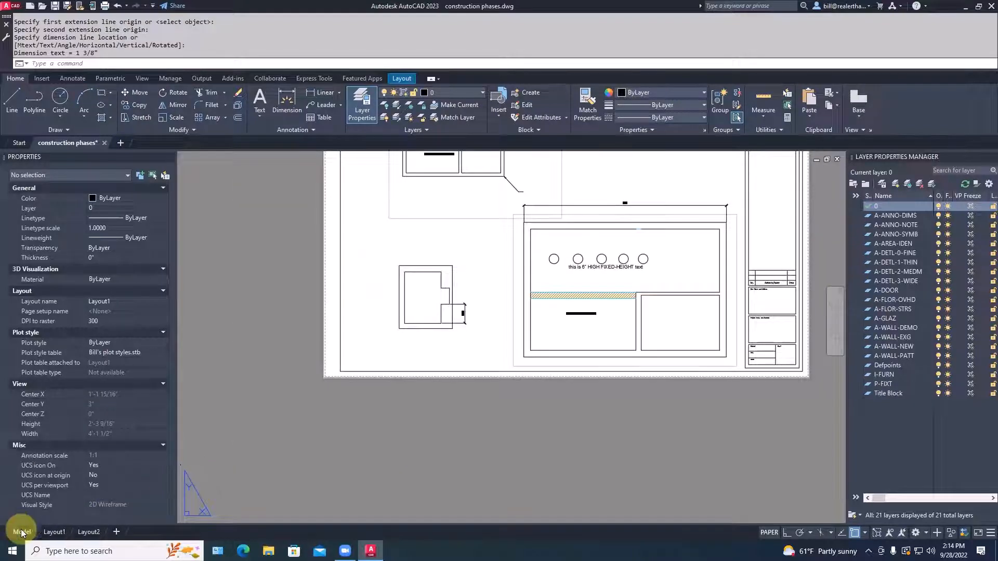
Step: In model space, draw a two-segment V-shaped polyline beside the outline's left edge
left_click(22, 532)
scroll(437, 301, "up", 6)
scroll(476, 319, "down", 2)
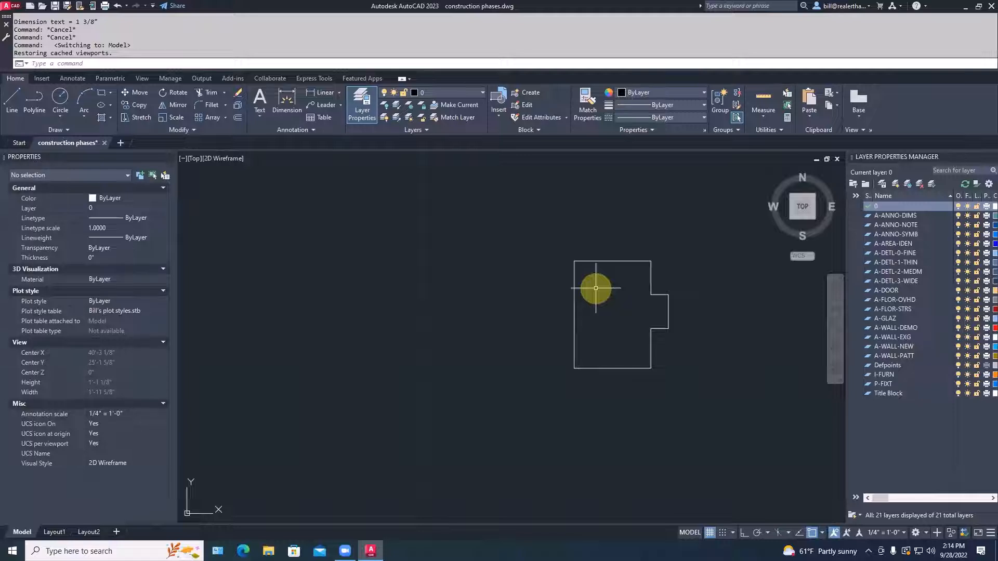
type("pl")
key("space")
left_click(545, 248)
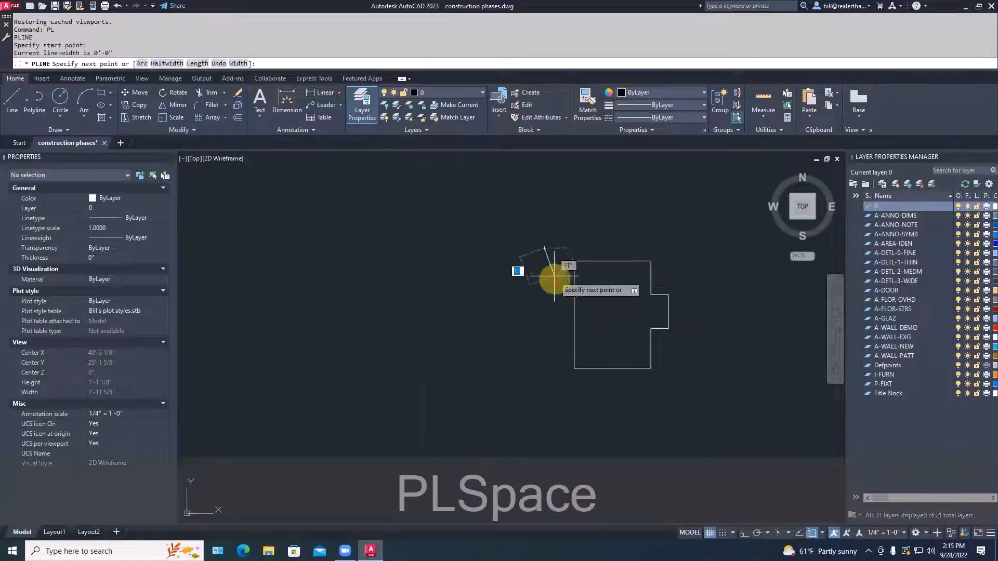
left_click(568, 321)
left_click(533, 406)
key("Escape")
Step: Draw a second two-segment polyline below the outline, with its peak pointing up toward the bottom edge
key("space")
left_click(548, 408)
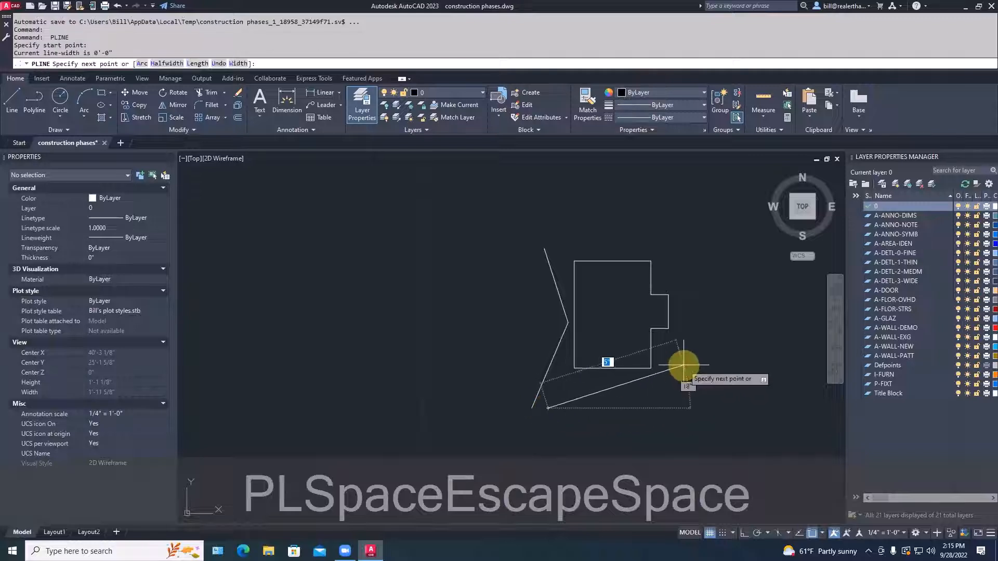
left_click(624, 378)
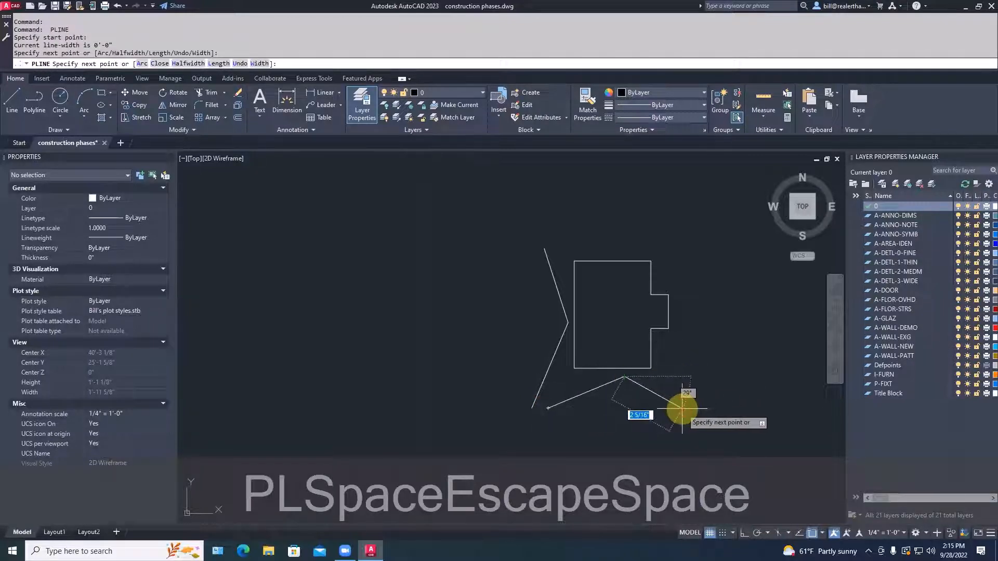
left_click(682, 408)
key("Escape")
key("Escape")
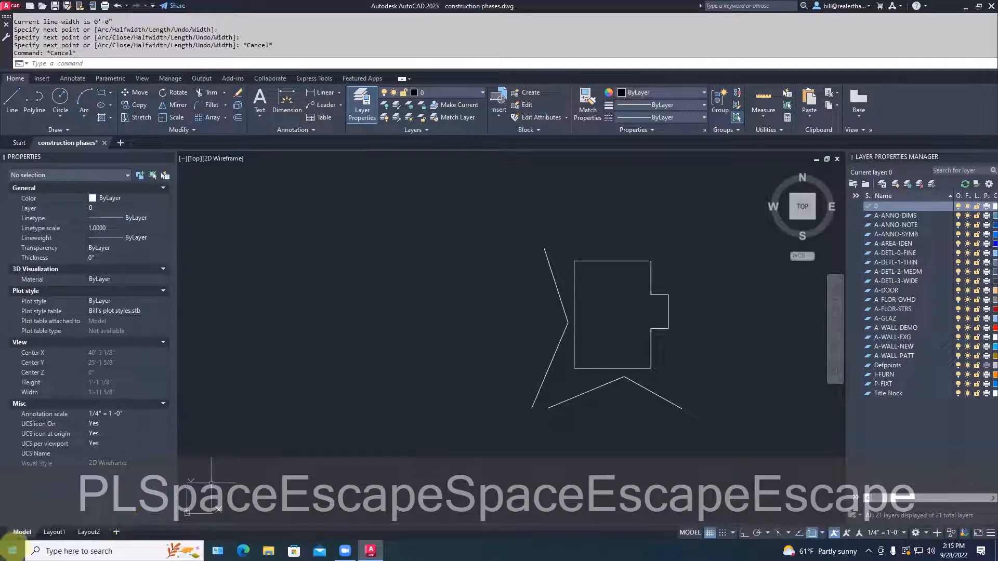
Step: On Layout1, raise the small viewport's lower edge to crop out the lower polyline, leaving the viewport about 4 3/8" high
left_click(60, 536)
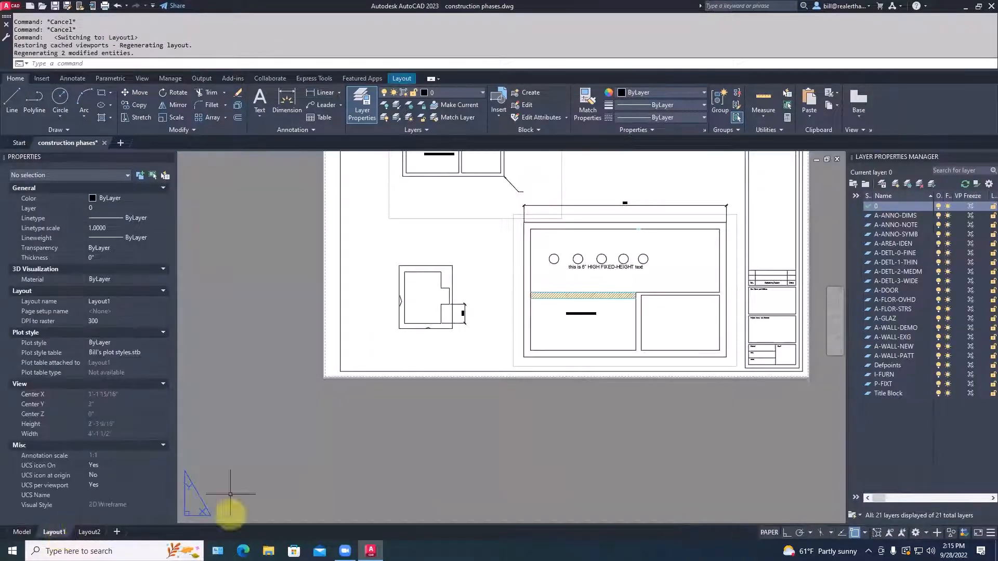
scroll(393, 312, "up", 5)
left_click(404, 312)
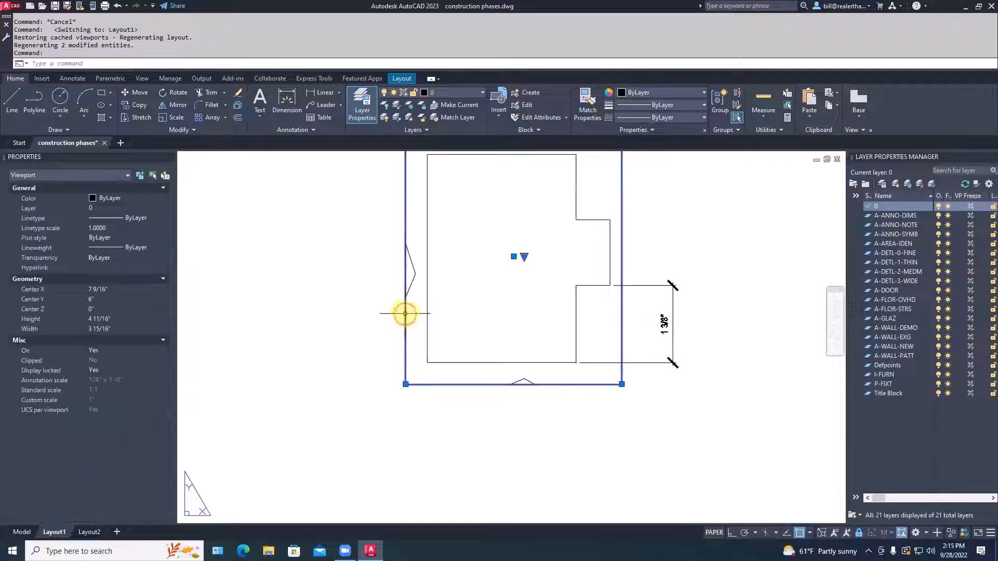
left_click(405, 385)
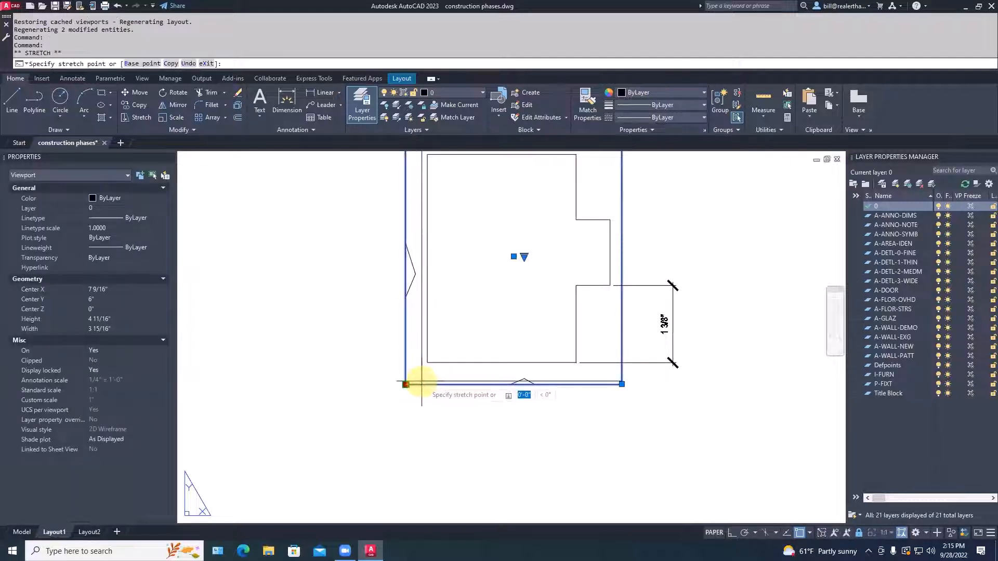
key("Escape")
left_click(622, 385)
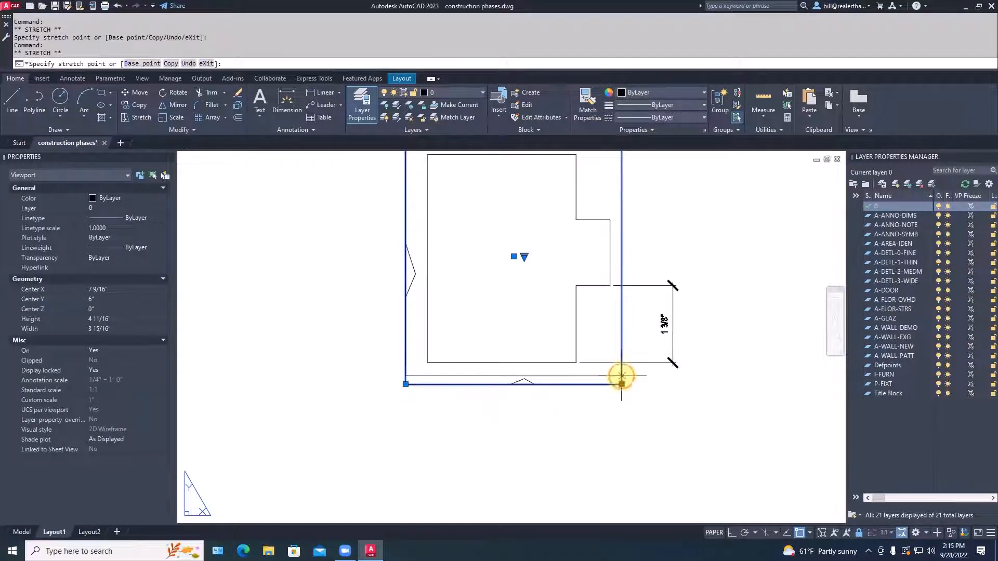
left_click(622, 369)
key("Escape")
key("Escape")
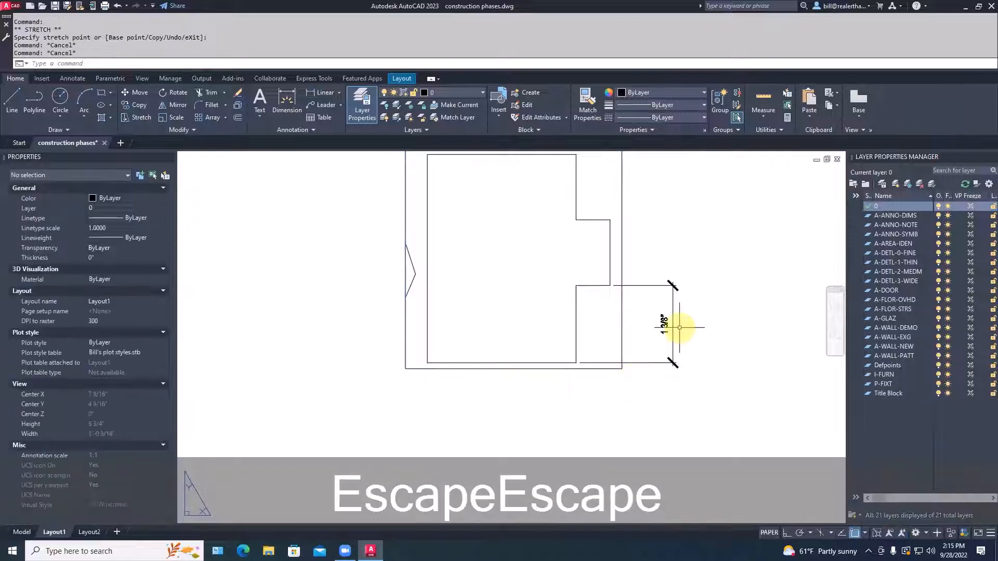
Step: Move the notch dimension's dimension line closer to the outline, just outside the viewport's right edge
left_click(673, 332)
left_click(672, 285)
key("Escape")
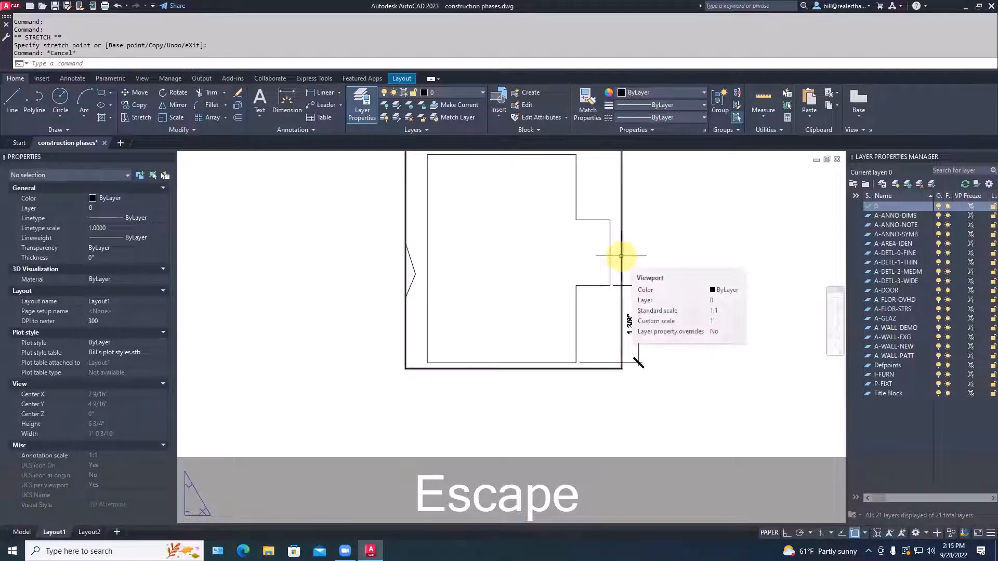
Step: Assign the small viewport to the Defpoints layer
middle_click_drag(619, 258, 621, 313)
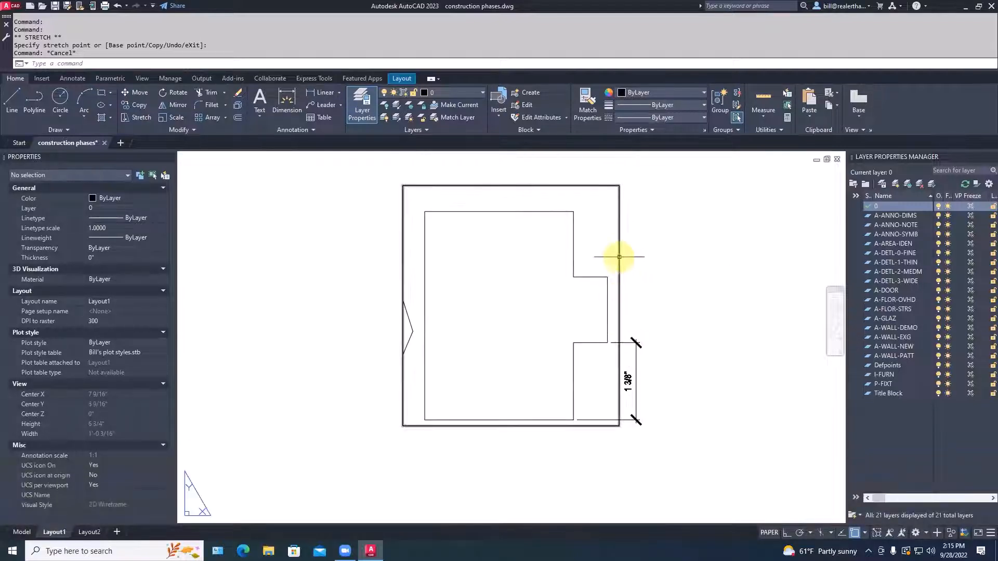
left_click(618, 263)
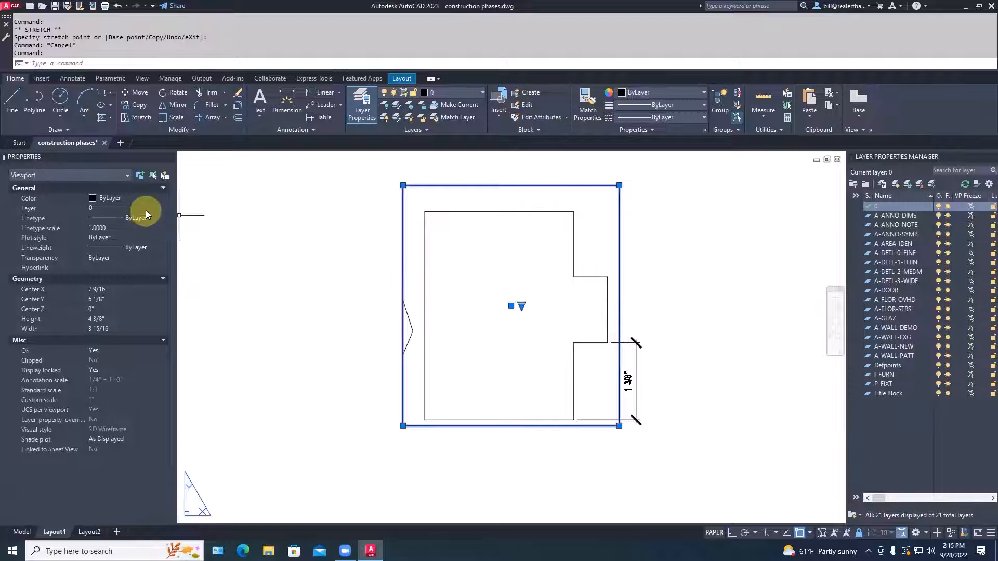
left_click(145, 211)
left_click(153, 209)
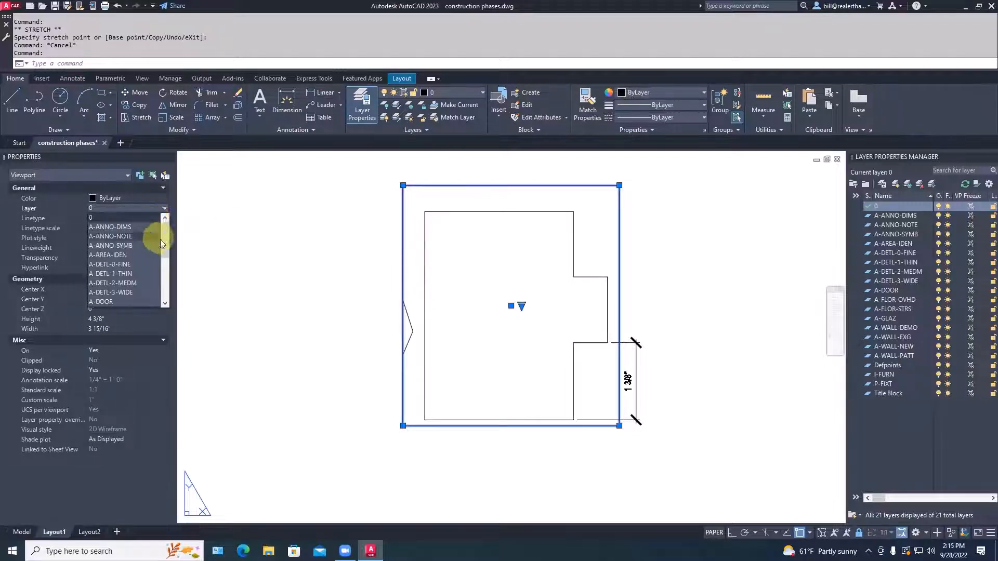
left_click_drag(165, 243, 164, 281)
left_click(107, 283)
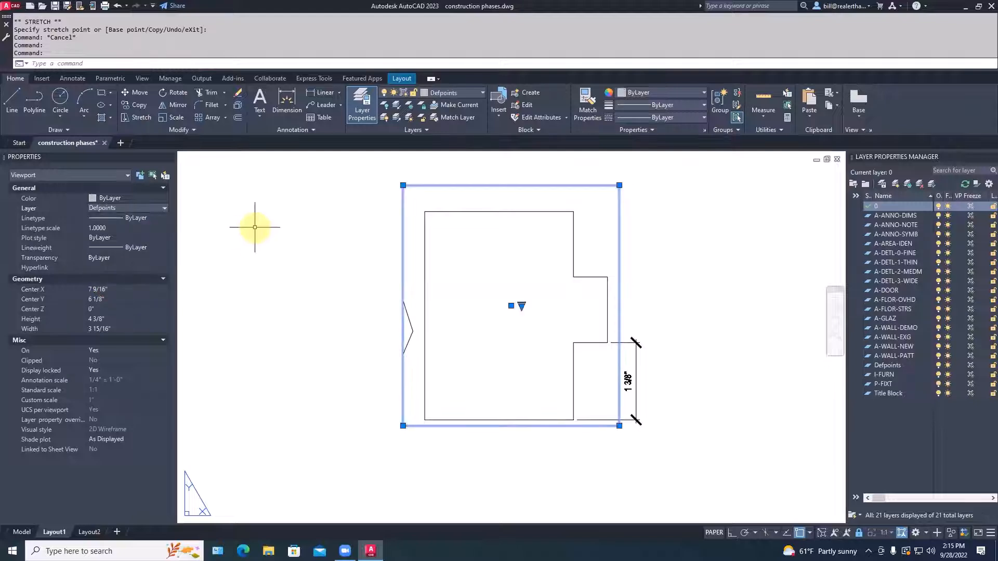
key("Escape")
Step: Stretch the small viewport's left edge inward to crop out the polyline beside the outline
left_click(402, 205)
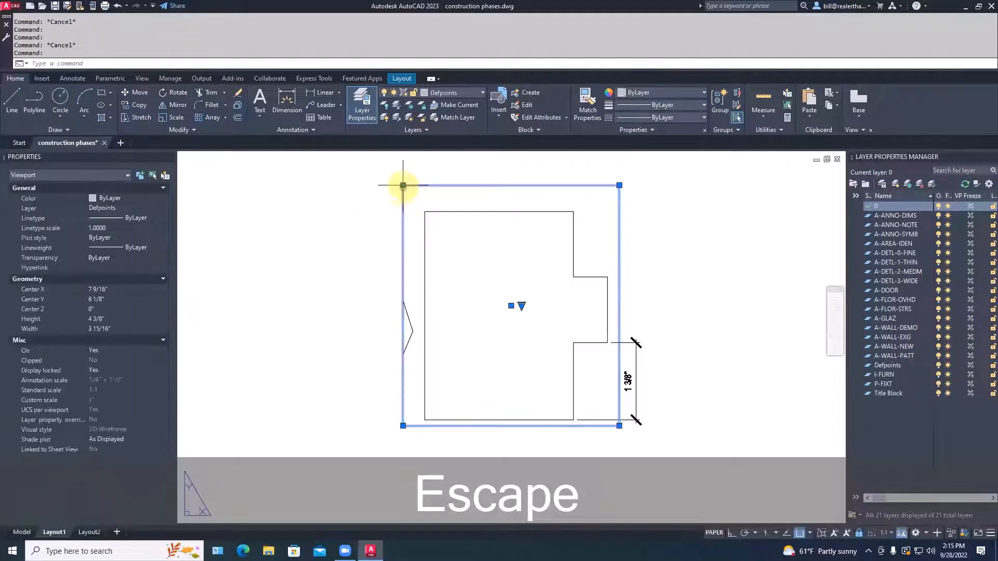
left_click(403, 185)
left_click(415, 186)
left_click(339, 227)
key("Escape")
key("Escape")
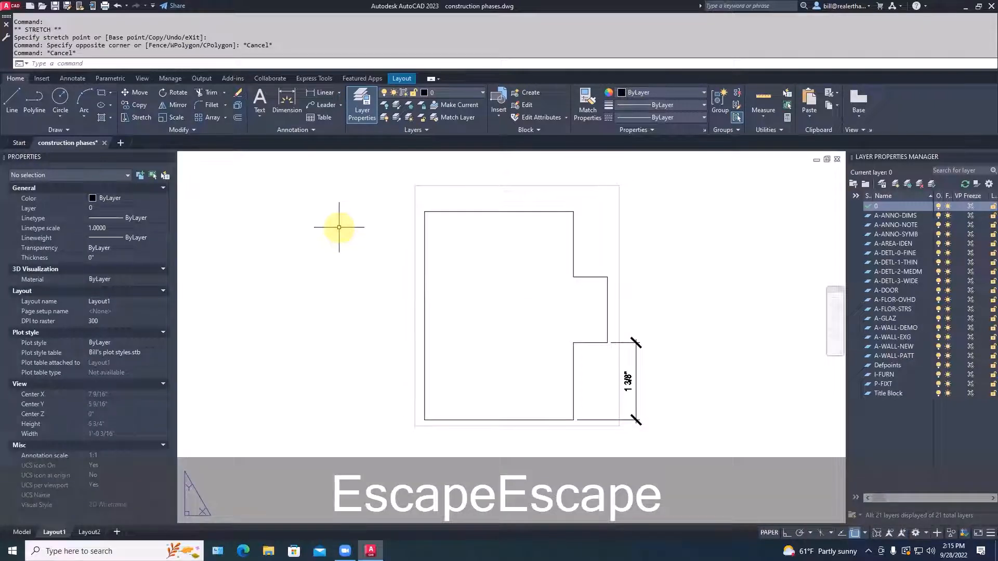
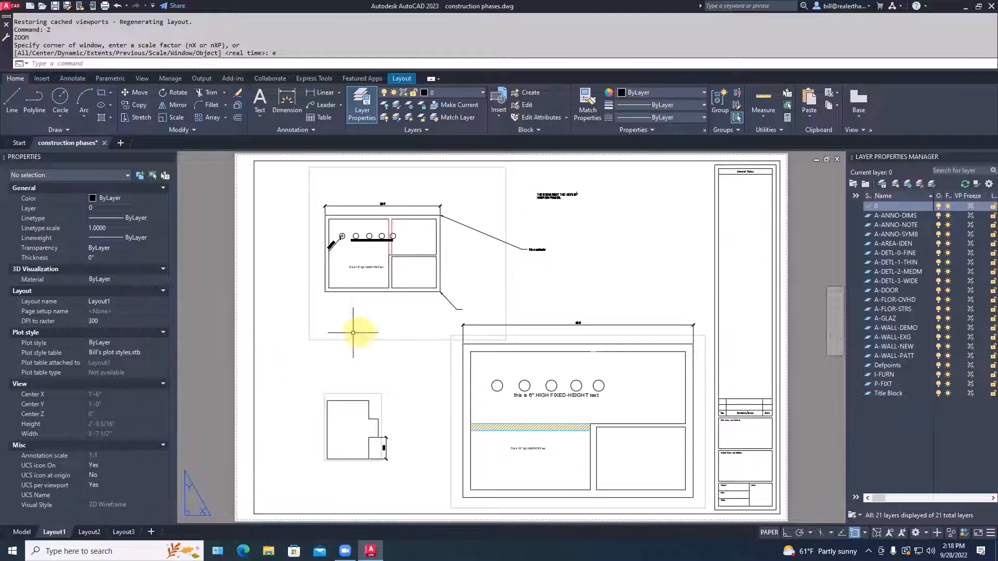
scroll(505, 373, "down", 2)
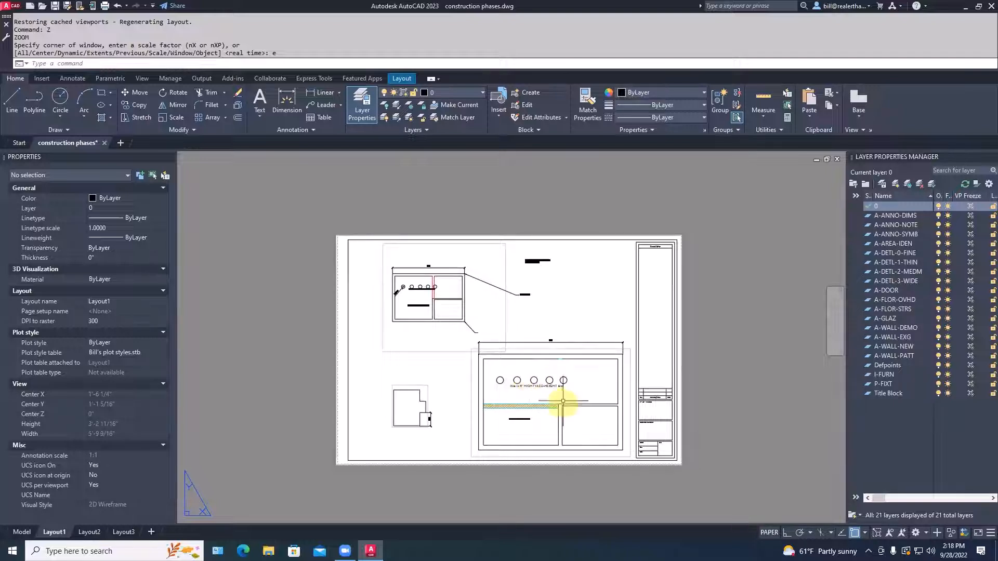
scroll(561, 401, "up", 2)
scroll(561, 402, "down", 2)
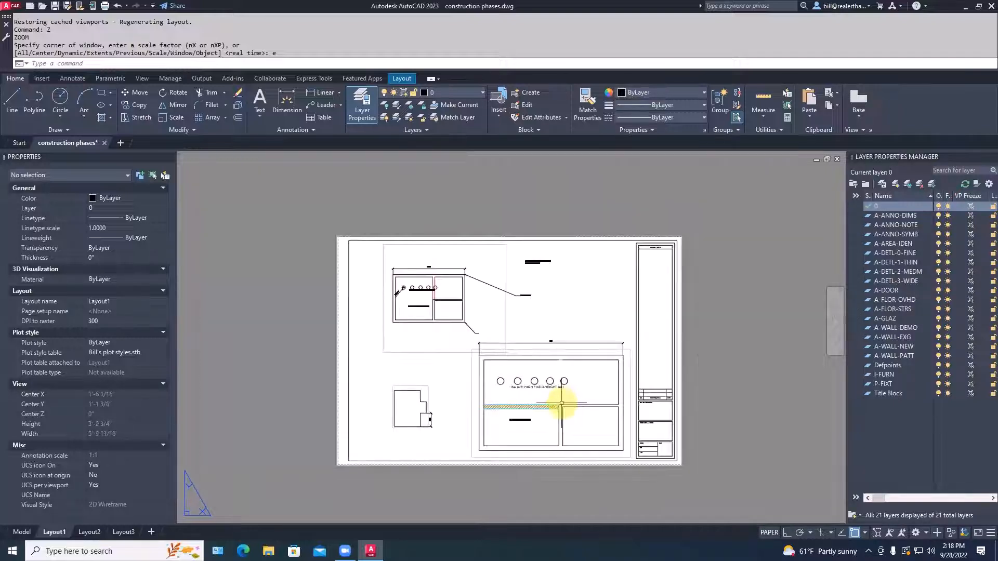
left_click(561, 403)
double_click(567, 400)
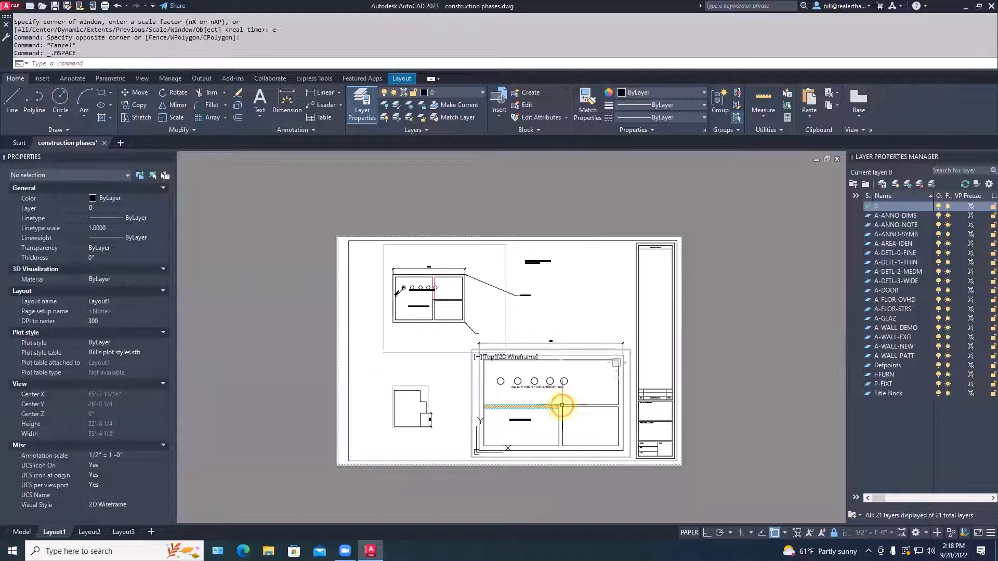
key("Escape")
key("Escape")
double_click(451, 425)
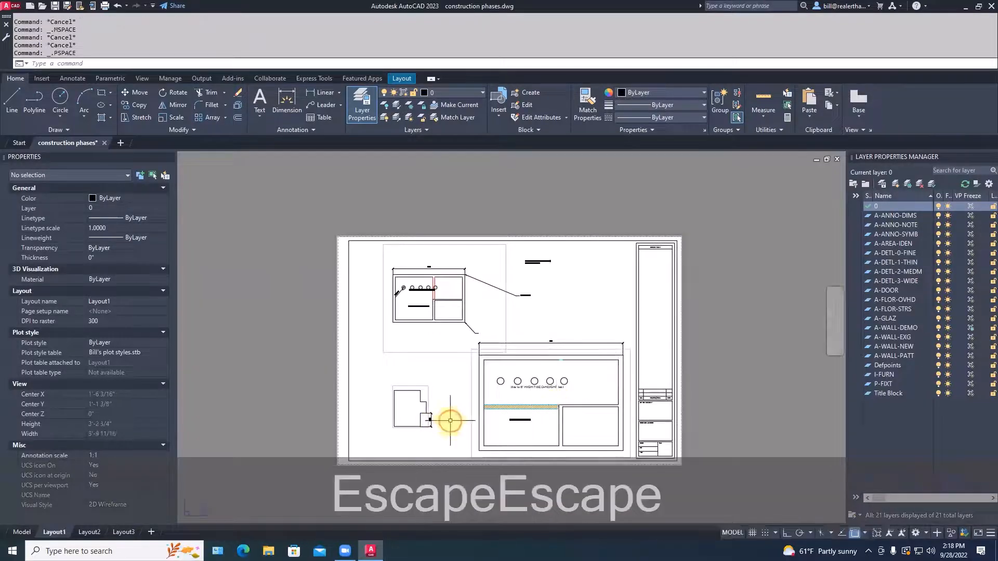
Step: Move the larger floor plan viewport slightly up and left, and shift it down and right to overlap the title block
left_click(472, 406)
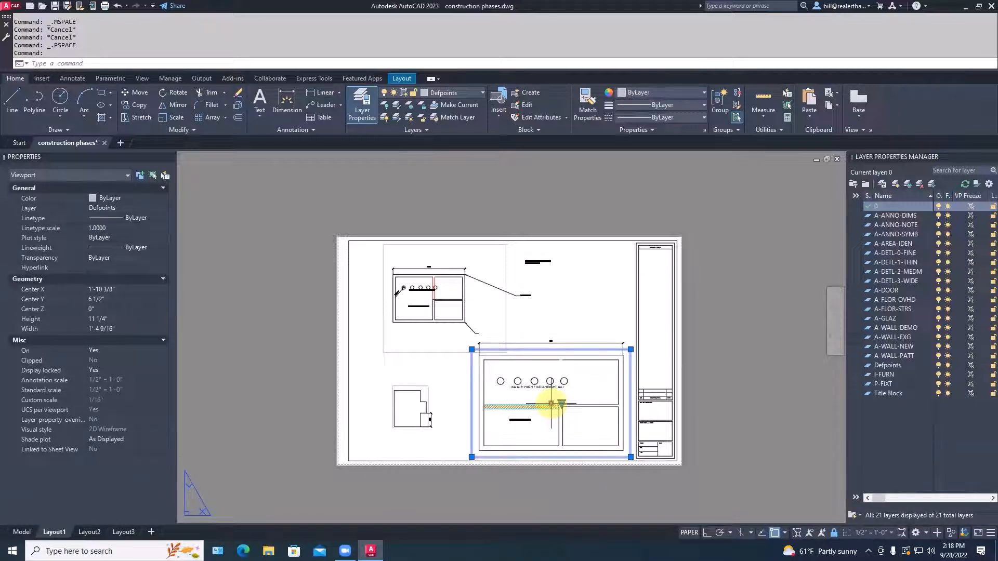
left_click(551, 404)
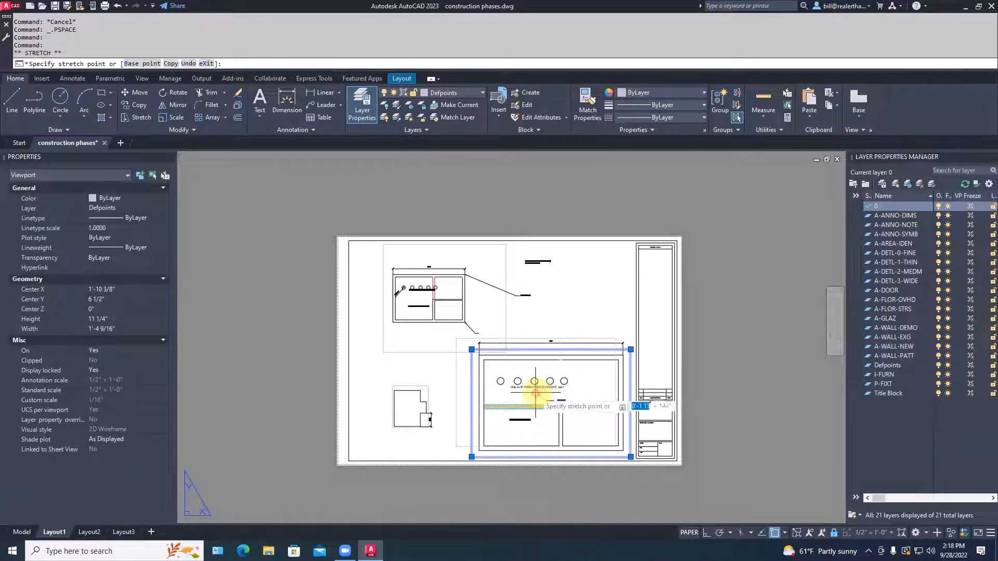
left_click(533, 393)
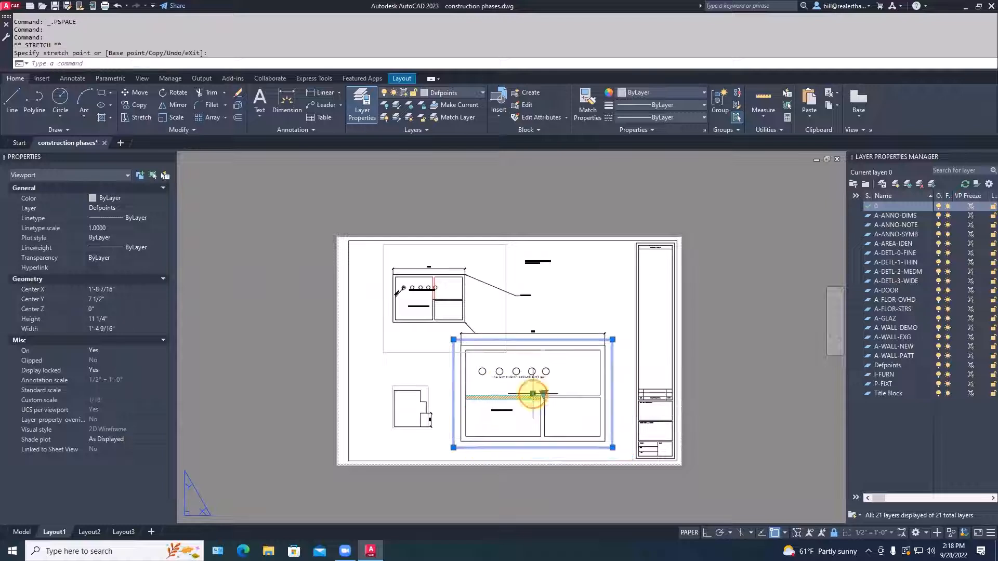
left_click(582, 408)
left_click(582, 408)
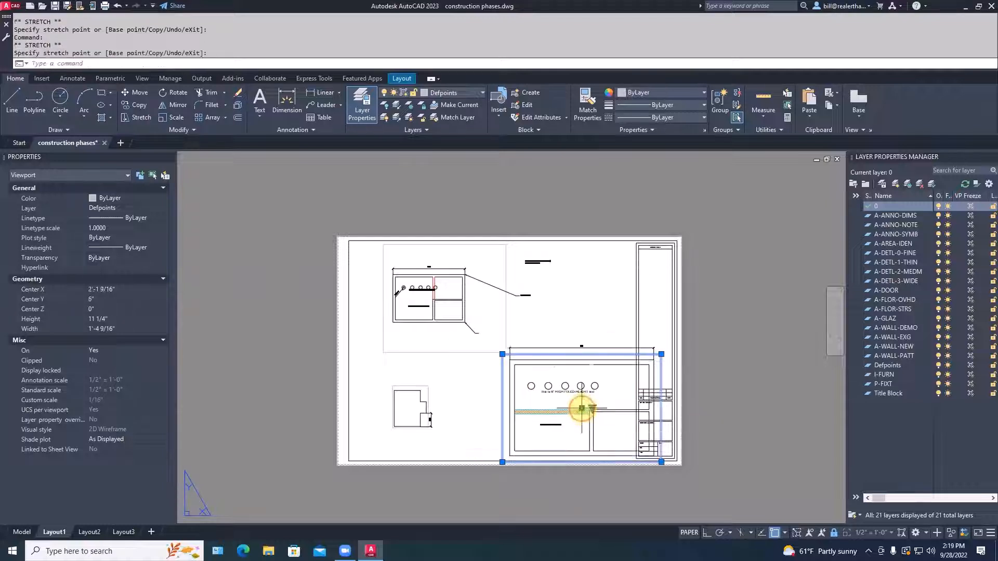
Step: Move the smaller floor plan viewport down and slightly left on the sheet
left_click(506, 310)
key("Escape")
key("Escape")
left_click(505, 311)
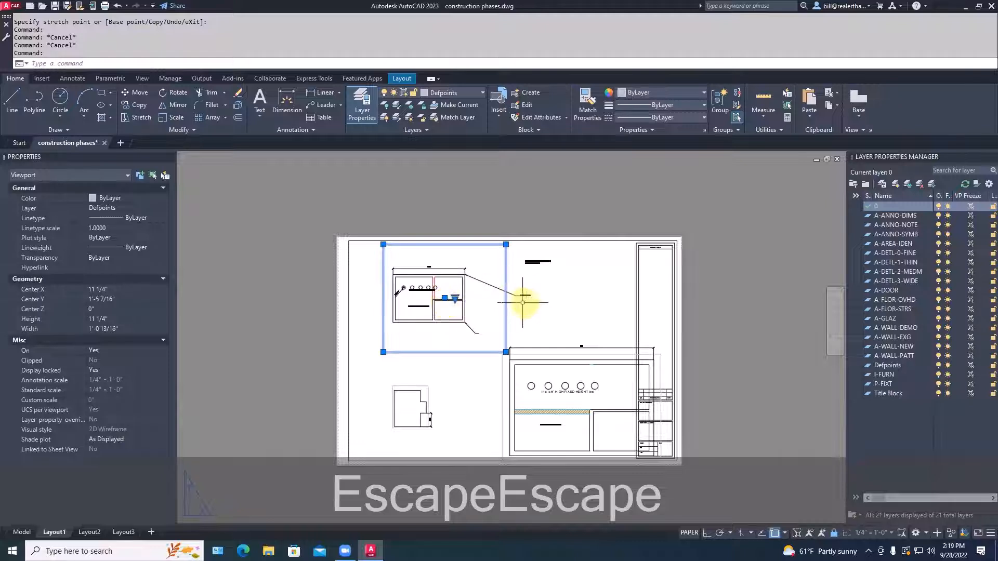
left_click(444, 298)
left_click(433, 319)
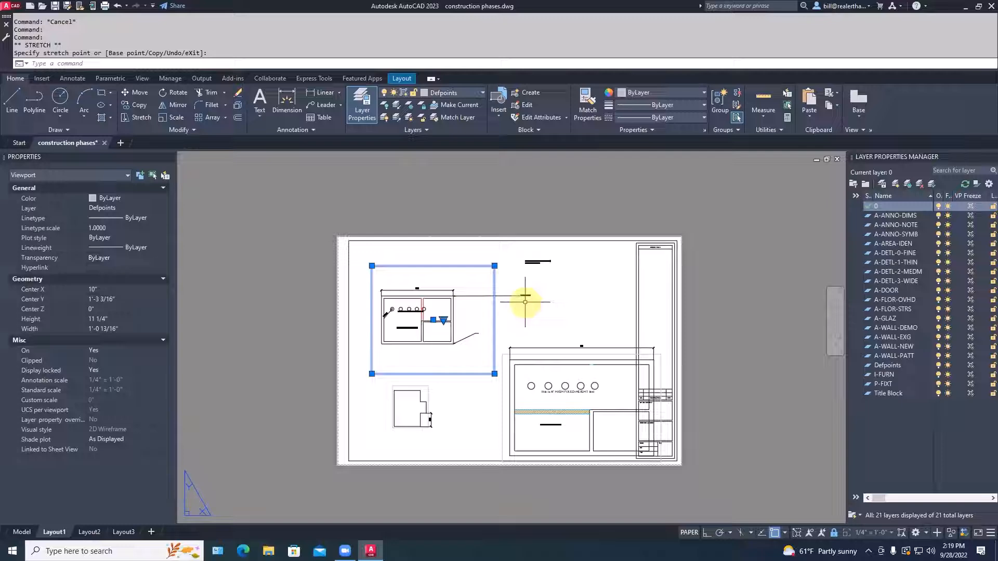
Step: Undo the last move of the smaller floor plan viewport
scroll(429, 408, "up", 2)
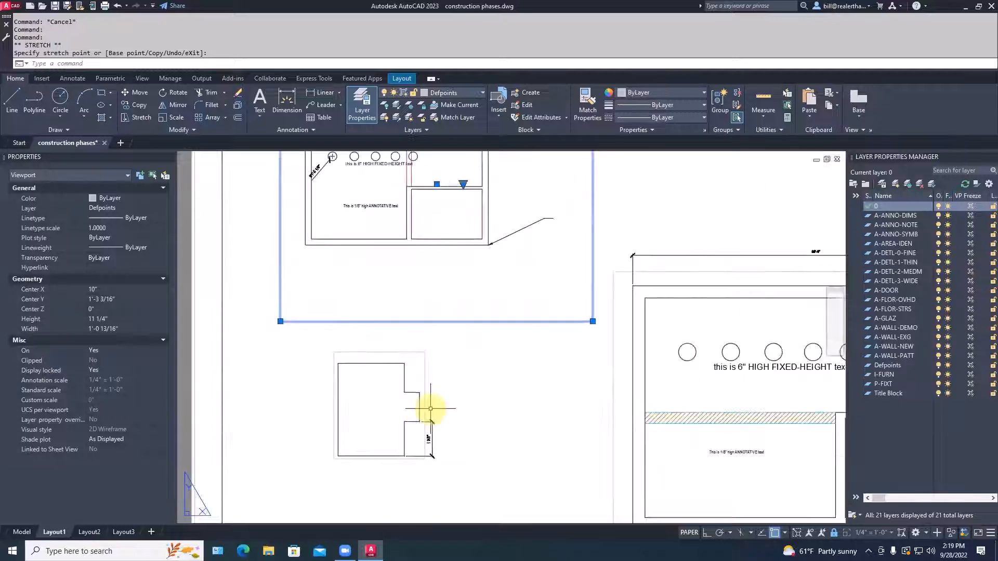
key("ctrl+z")
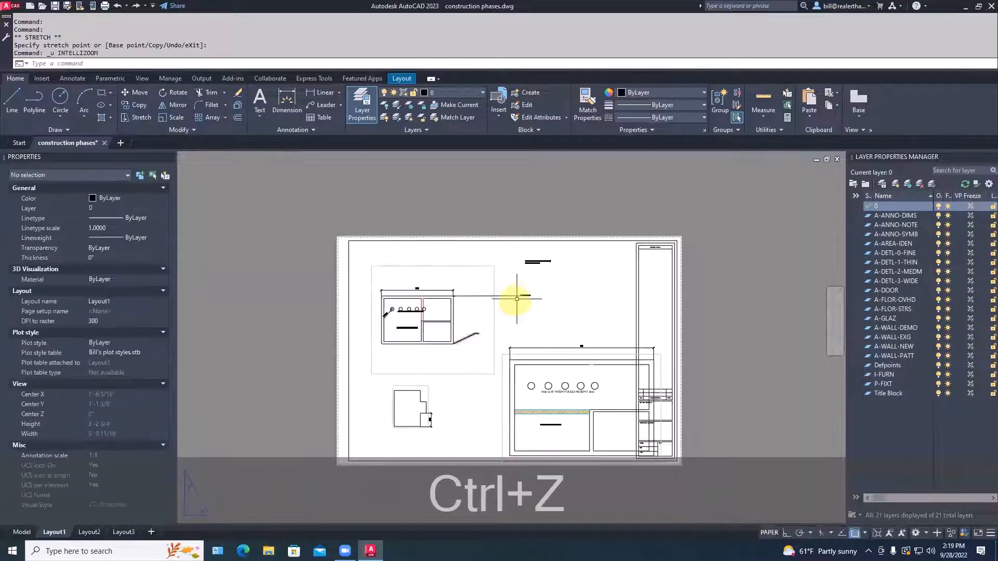
key("ctrl+z")
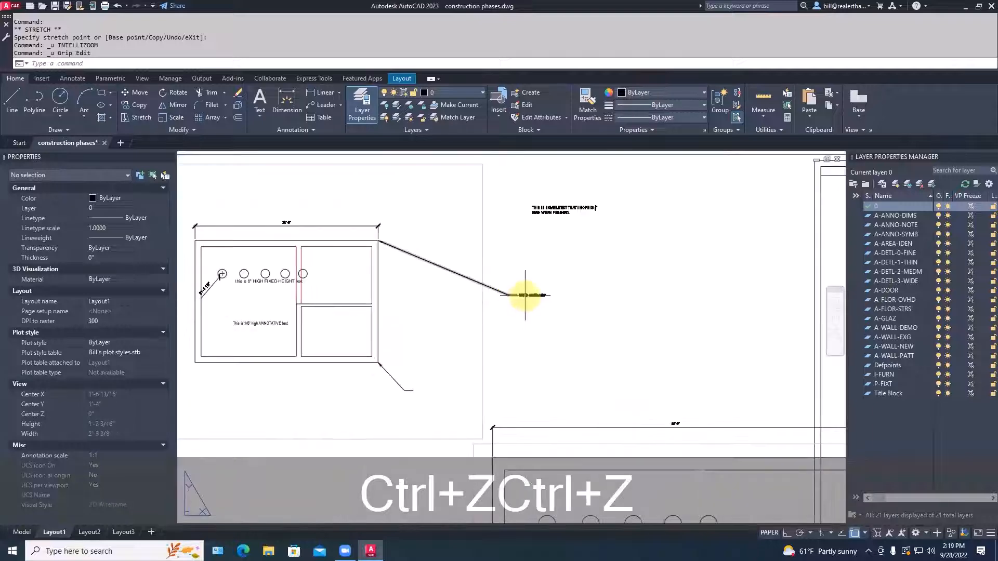
Step: Stretch the multileader's landing and text closer to the upper floor plan's right side
left_click(508, 295)
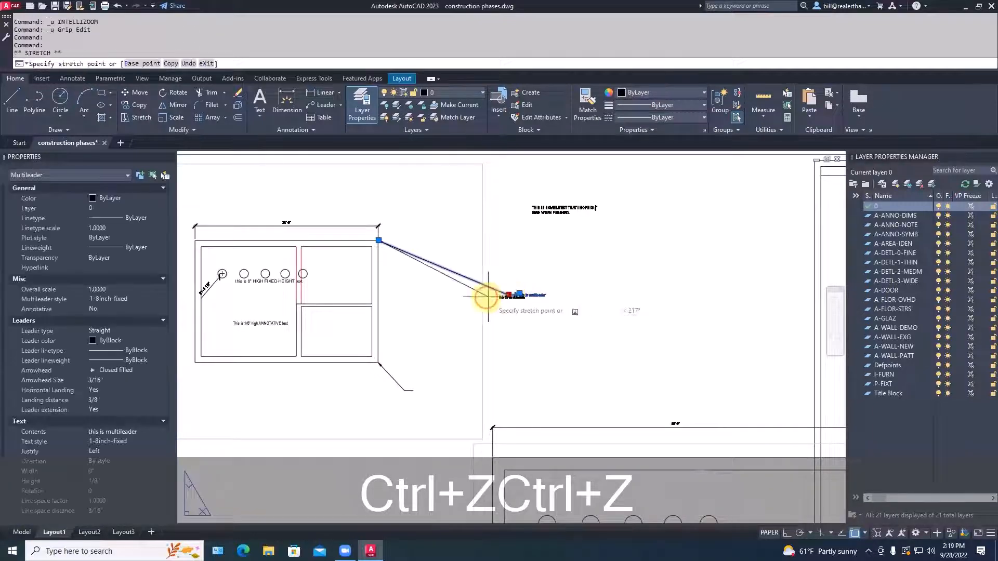
left_click(444, 289)
key("Escape")
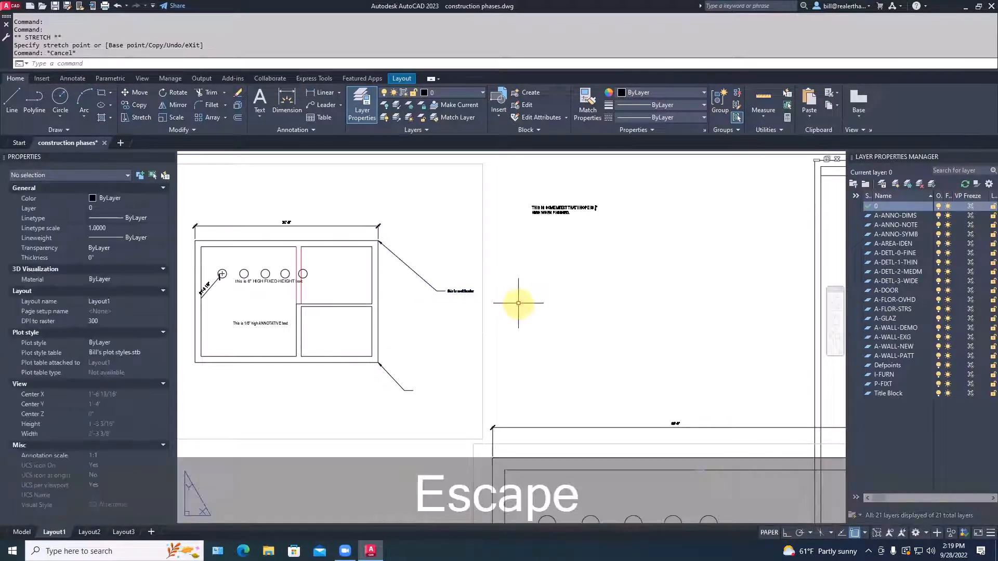
Step: Try moving only the upper floor plan viewport down and left, and undo the move after checking its leaders
scroll(518, 303, "down", 2)
middle_click_drag(518, 303, 557, 285)
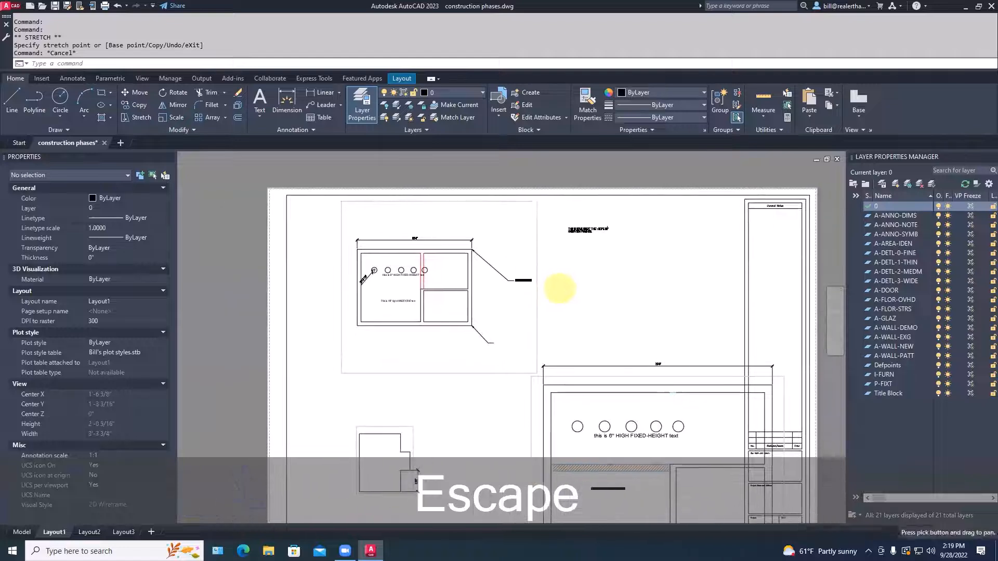
left_click(538, 258)
scroll(538, 258, "down", 2)
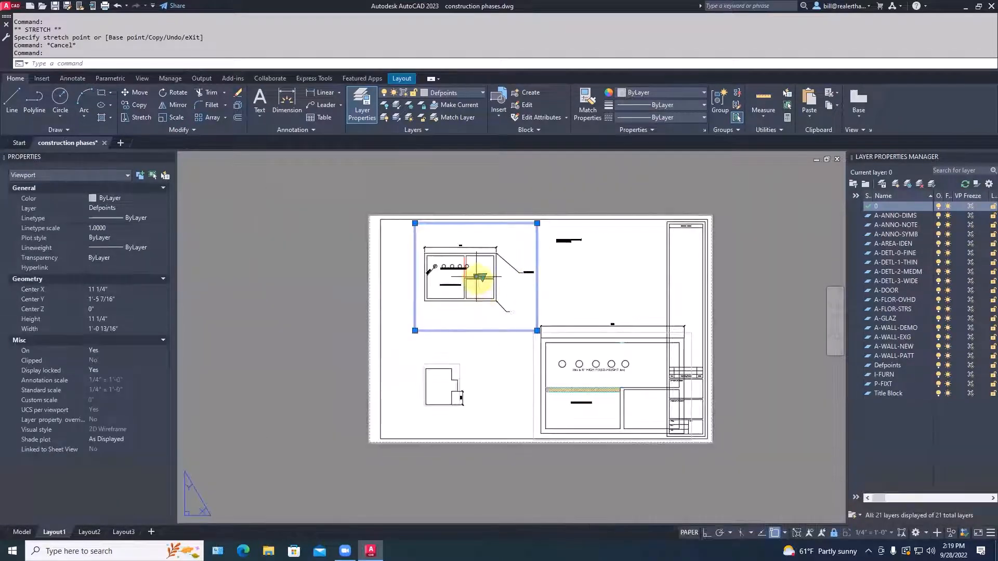
left_click(477, 277)
left_click(428, 299)
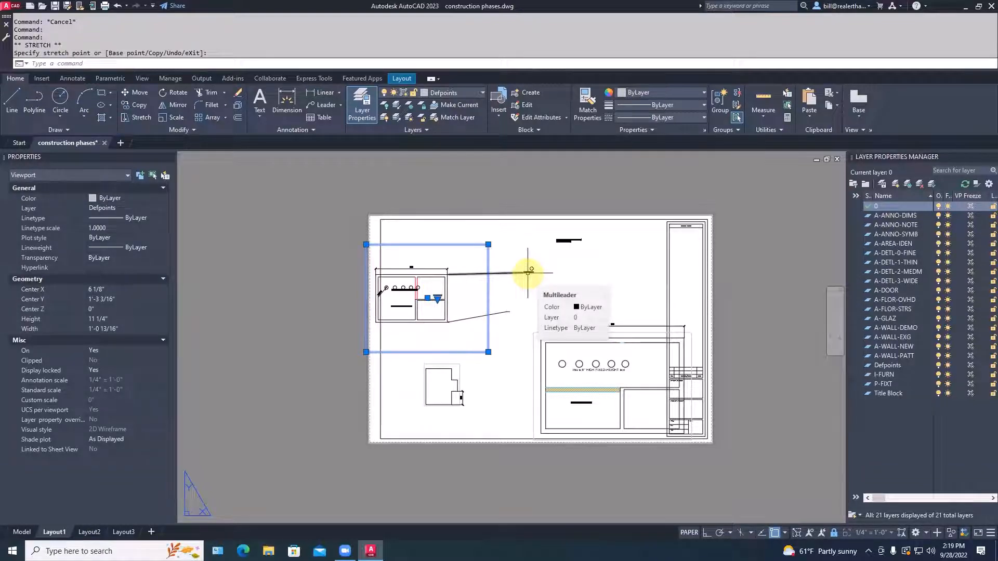
scroll(442, 286, "up", 8)
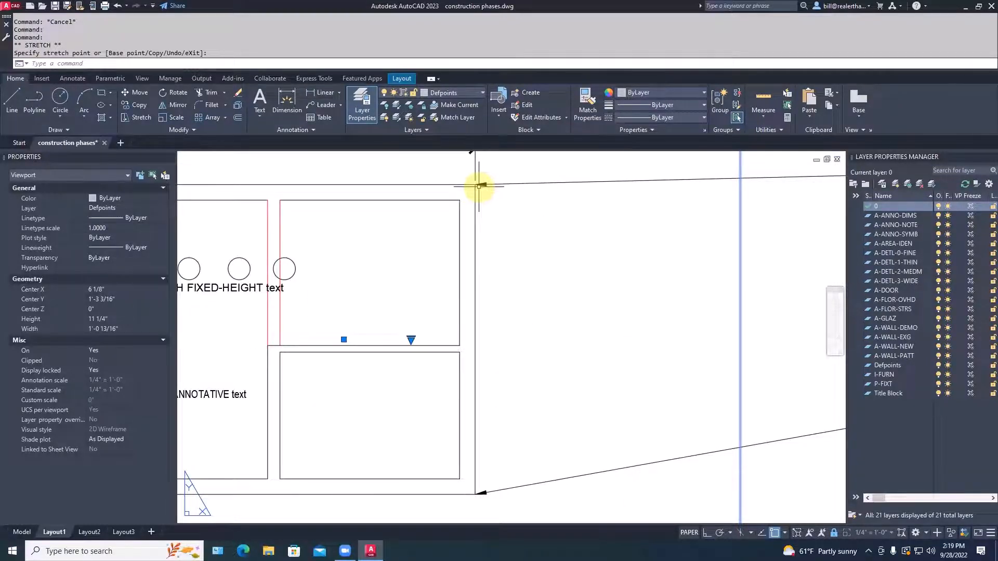
scroll(477, 187, "down", 4)
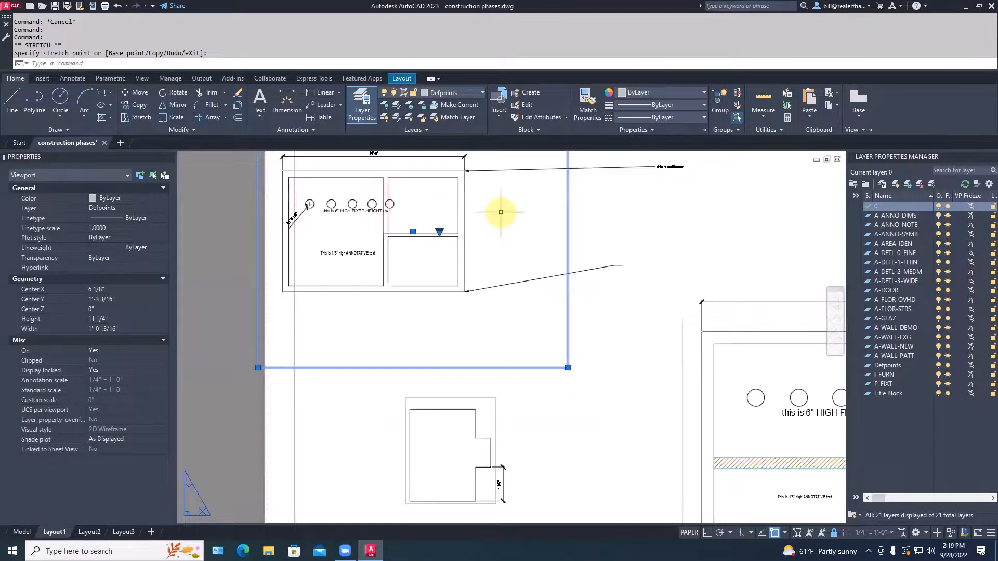
key("ctrl+z")
key("ctrl+z")
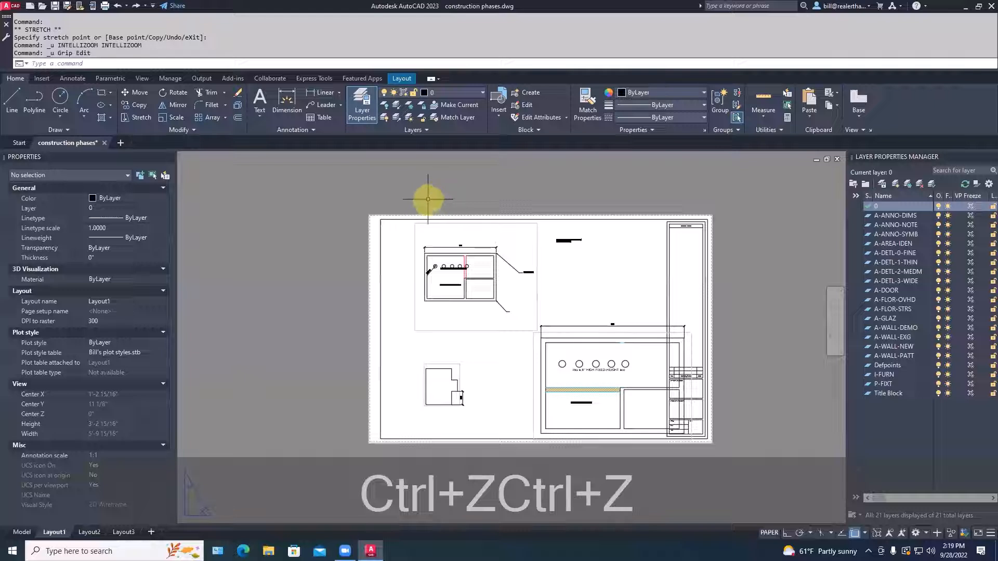
Step: Move the upper floor plan viewport together with its dimensions and leaders down and slightly left, using a window selection
type("m")
key("space")
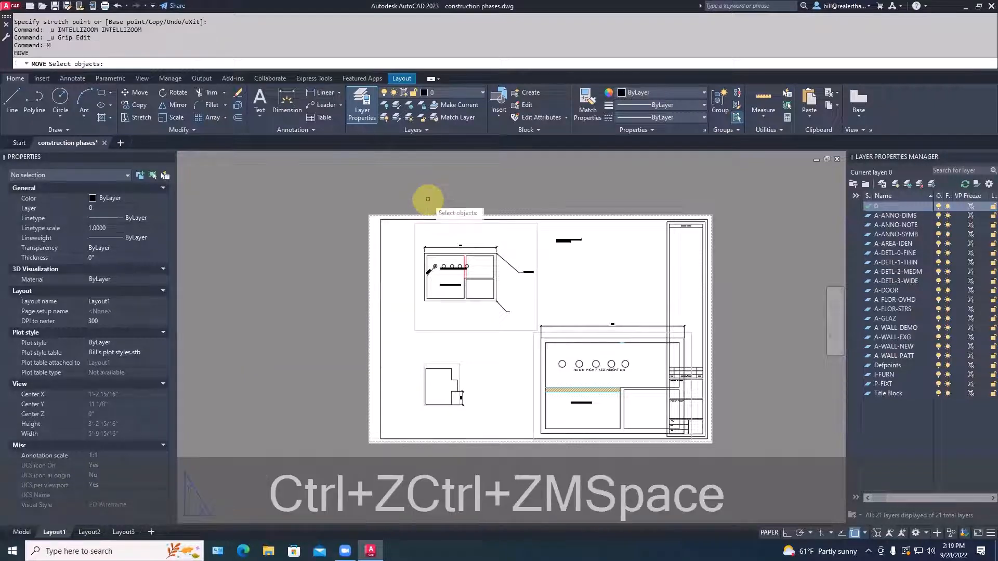
type("w")
key("space")
left_click(411, 203)
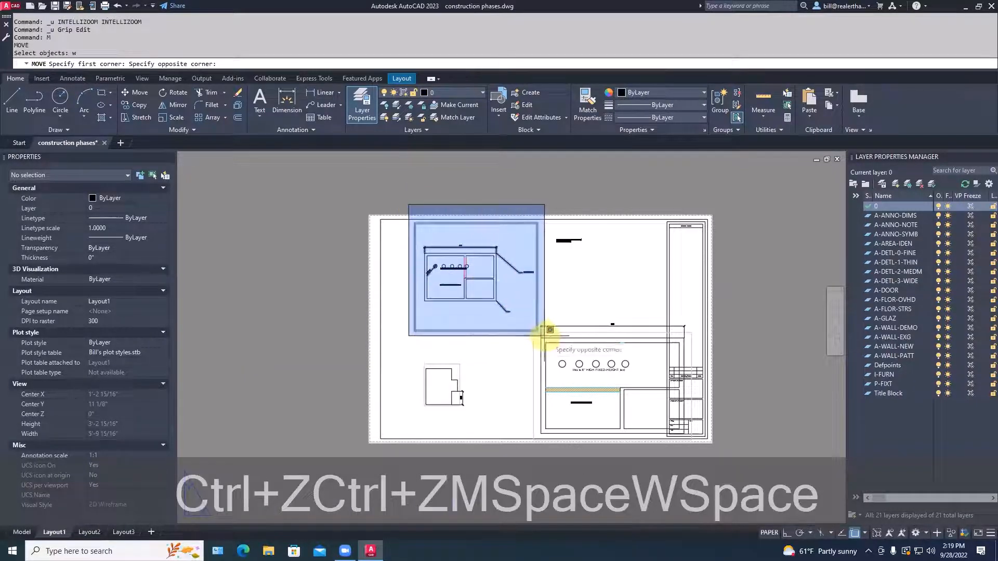
left_click(542, 336)
right_click(551, 292)
left_click(552, 285)
left_click(540, 292)
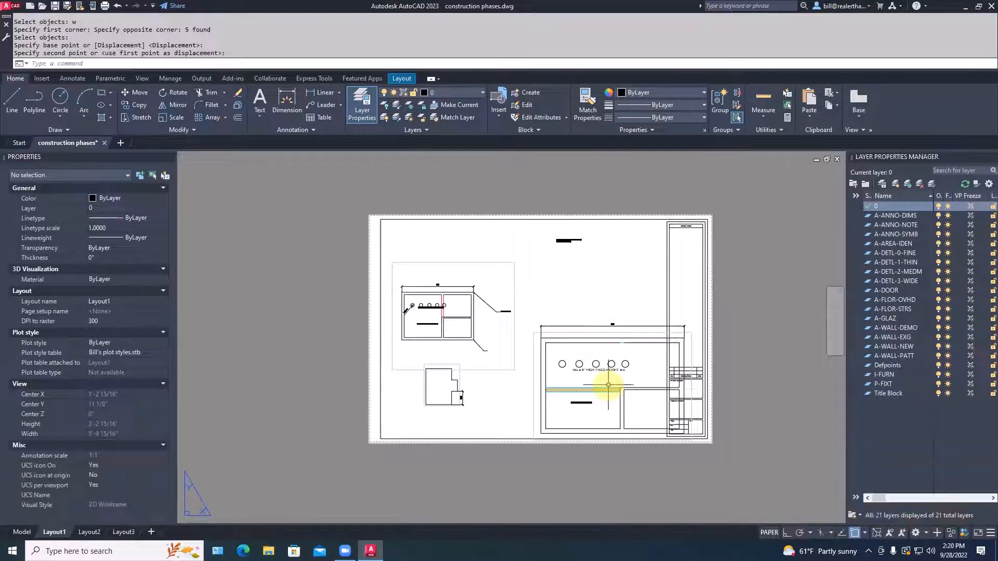
Step: Set the scale of the larger floor plan viewport overlapping the title block to 1/4" = 1'-0"
scroll(607, 380, "up", 2)
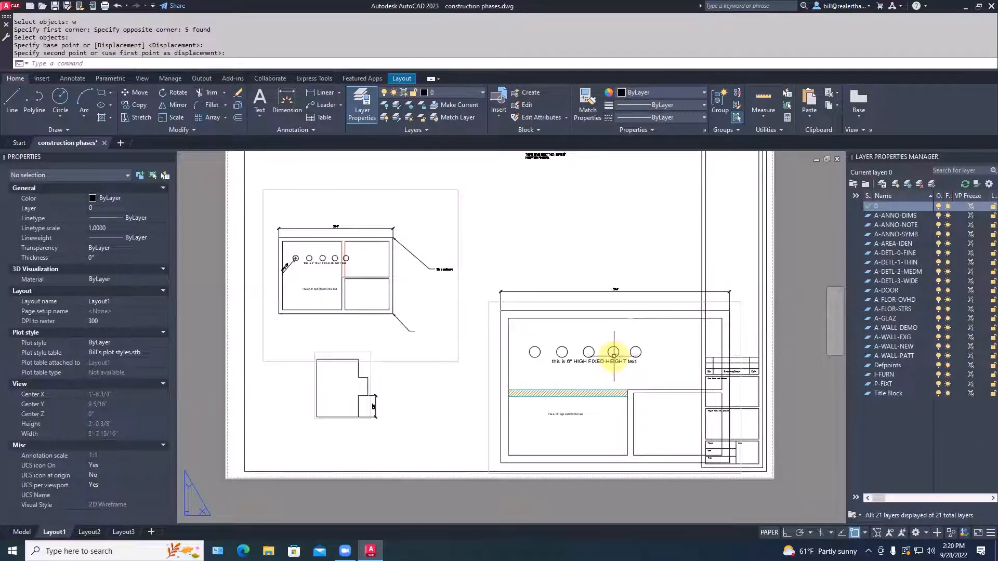
left_click(489, 345)
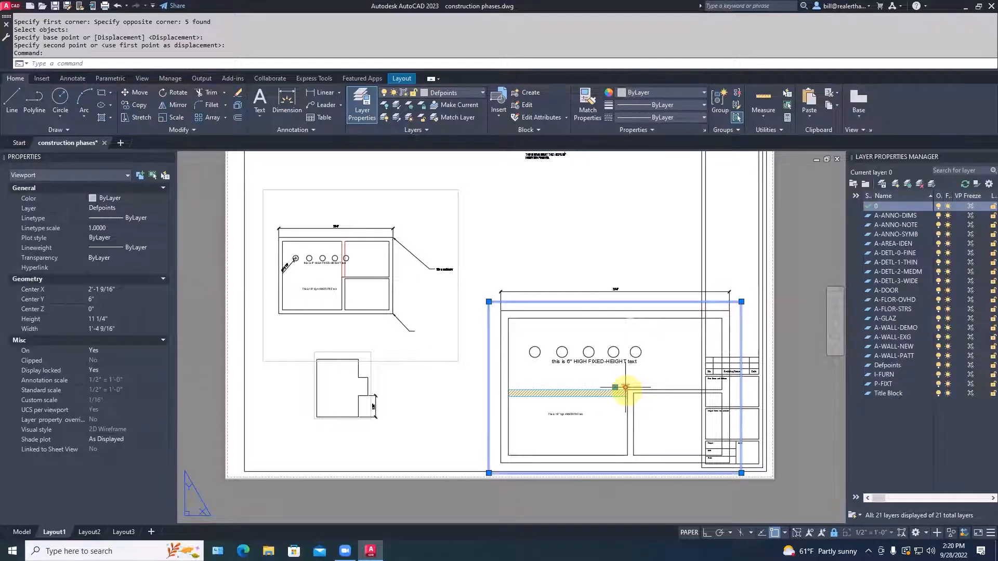
left_click(625, 387)
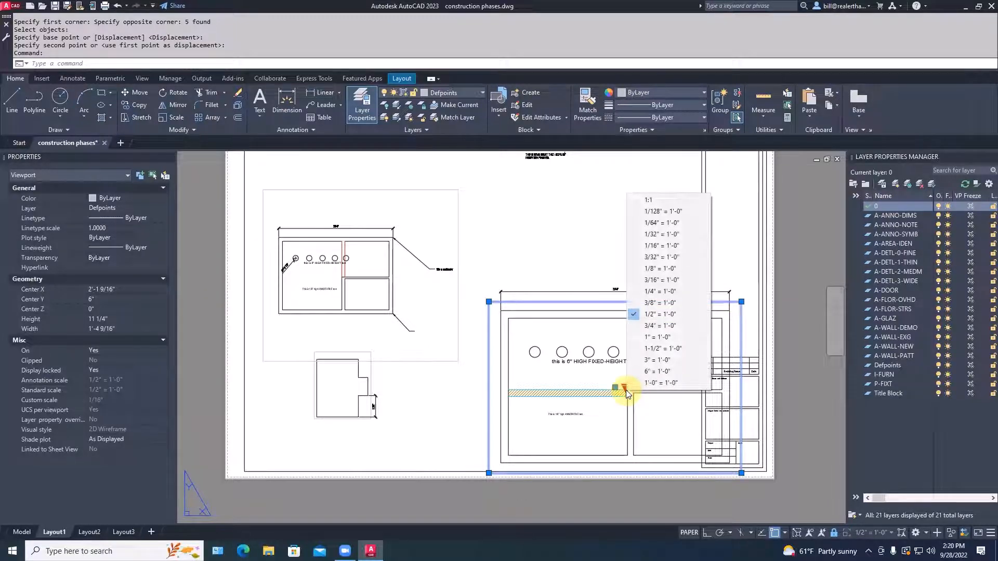
left_click(662, 292)
scroll(648, 384, "up", 4)
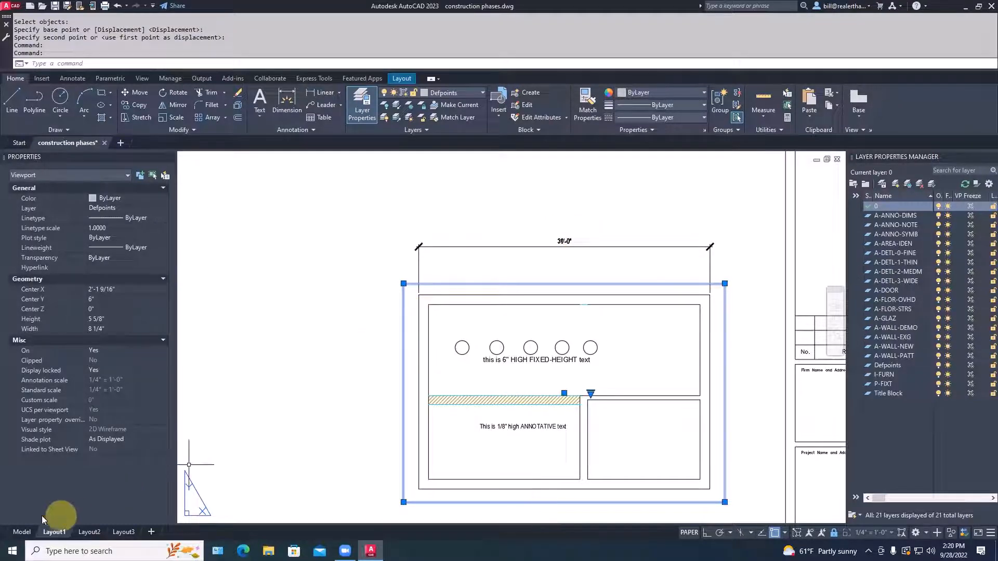
Step: Switch to model space and zoom to the drawing's extents to examine the floor plan and its text
left_click(24, 530)
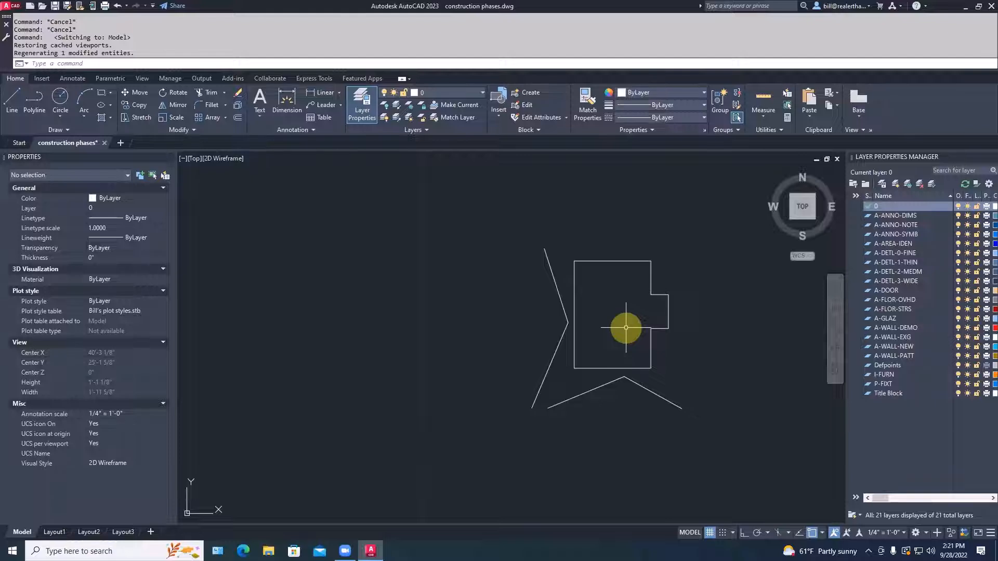
type("z")
key("space")
type("e")
key("space")
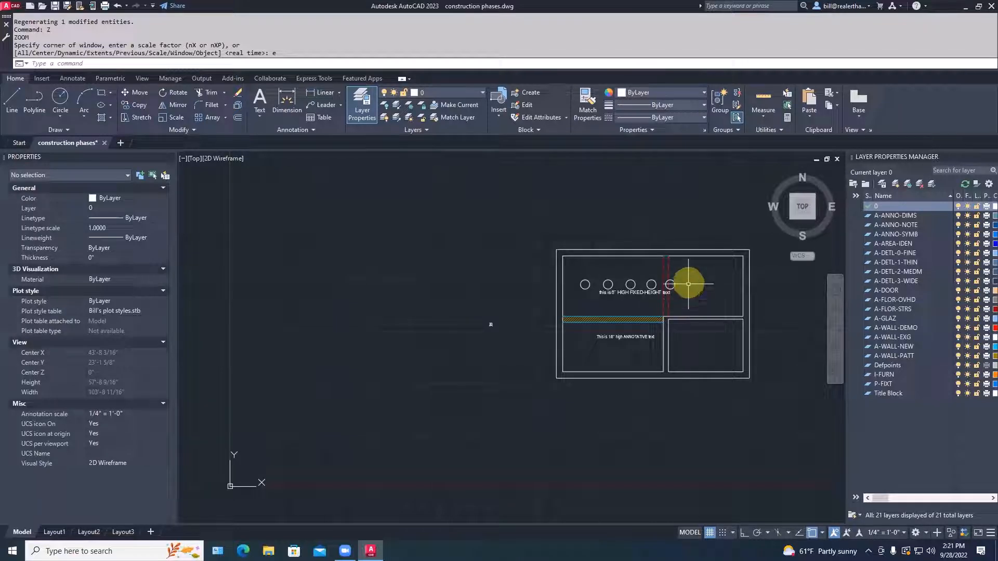
mouse_move(649, 314)
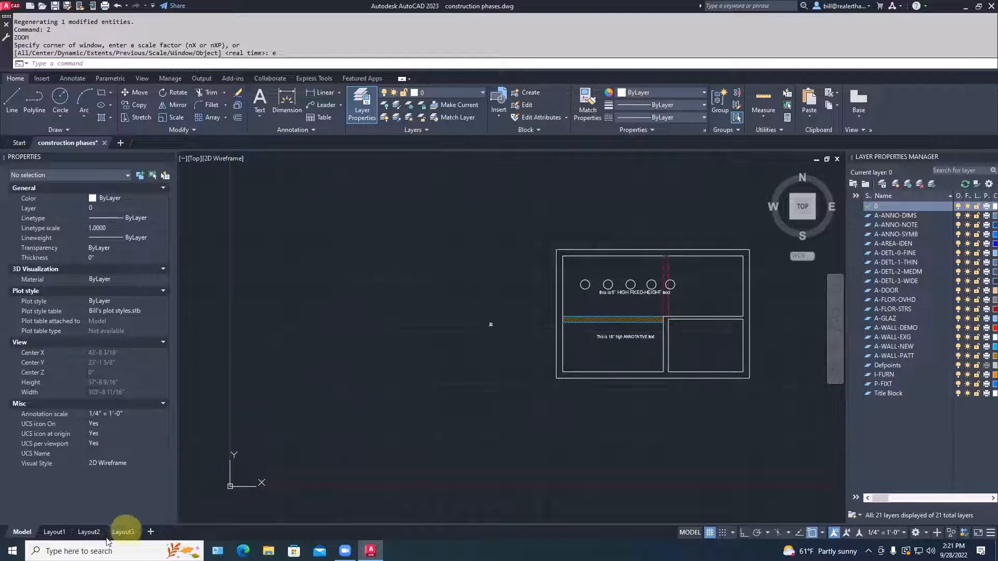
Step: Return to Layout1 and bring the whole sheet into view to review the viewports
left_click(66, 533)
scroll(436, 385, "down", 5)
middle_click_drag(436, 384, 495, 409)
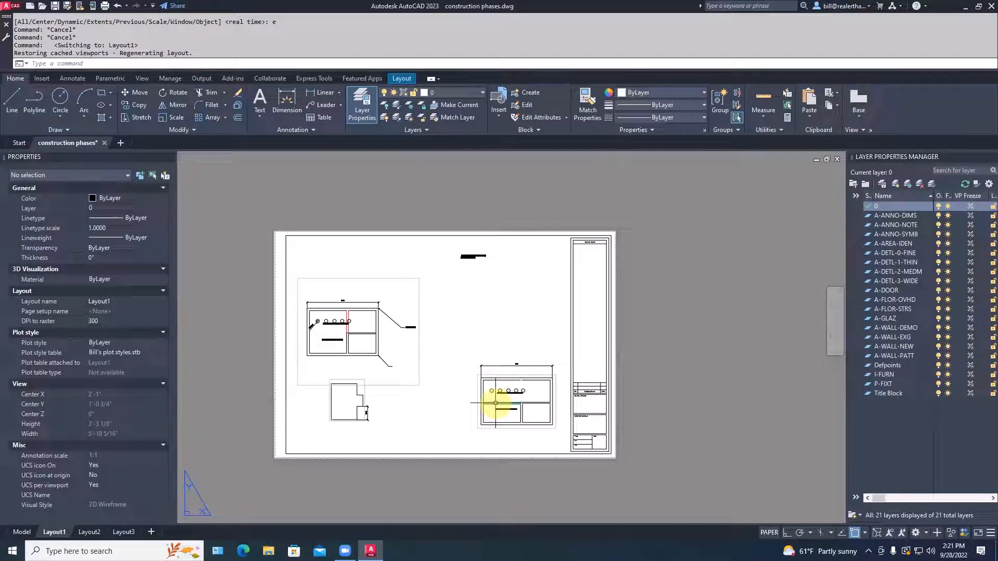
Step: Open the recent drawing House plan with layouts - Monday.dwg and switch to its model space
left_click(9, 6)
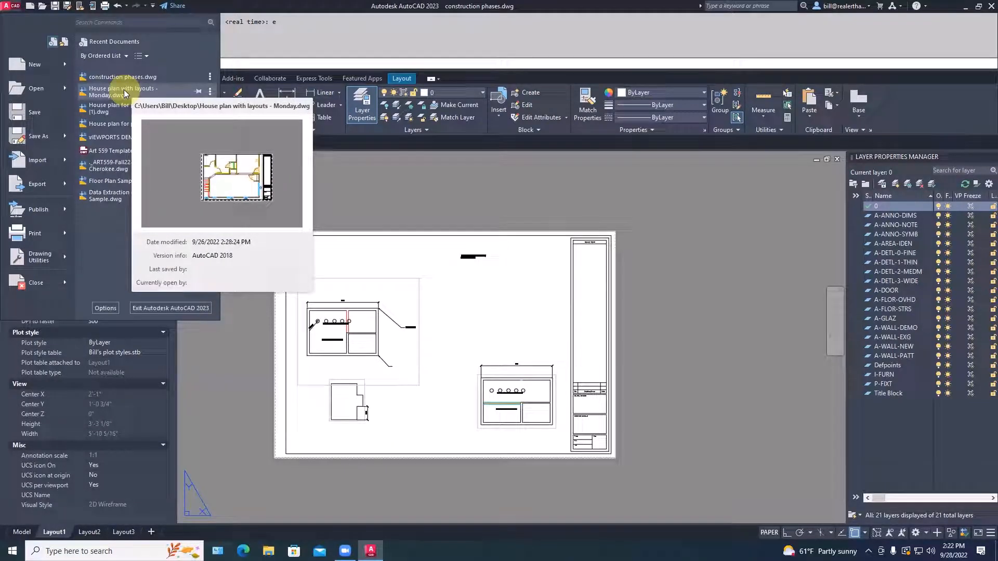
left_click(124, 91)
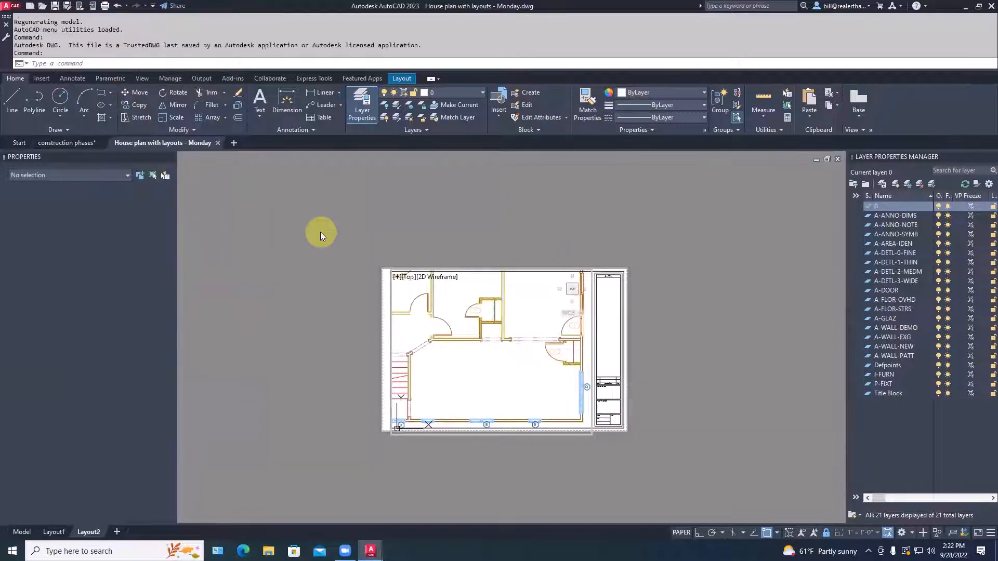
left_click(25, 531)
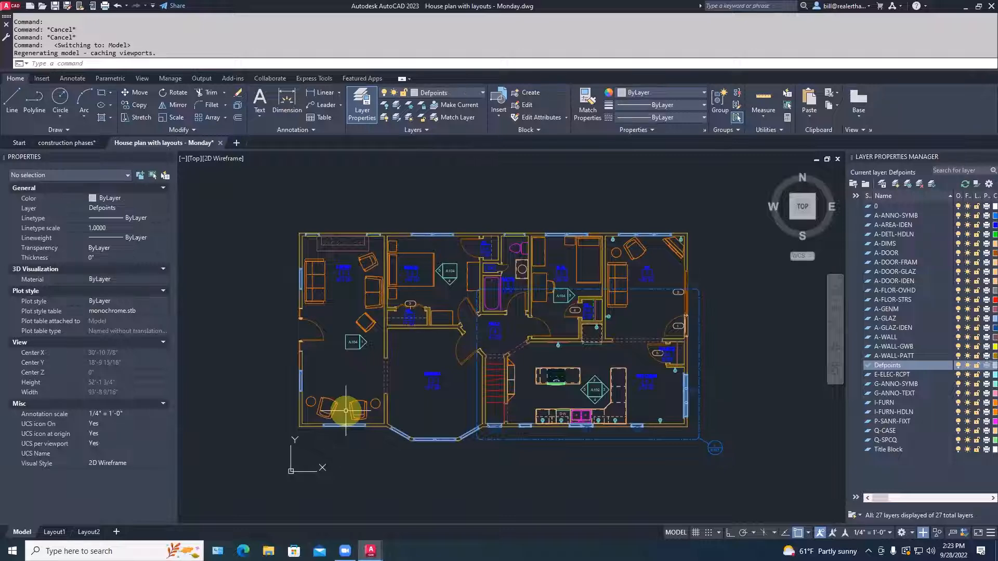
Step: Create a new text style named 1-8inch-fixed
type("STYLE")
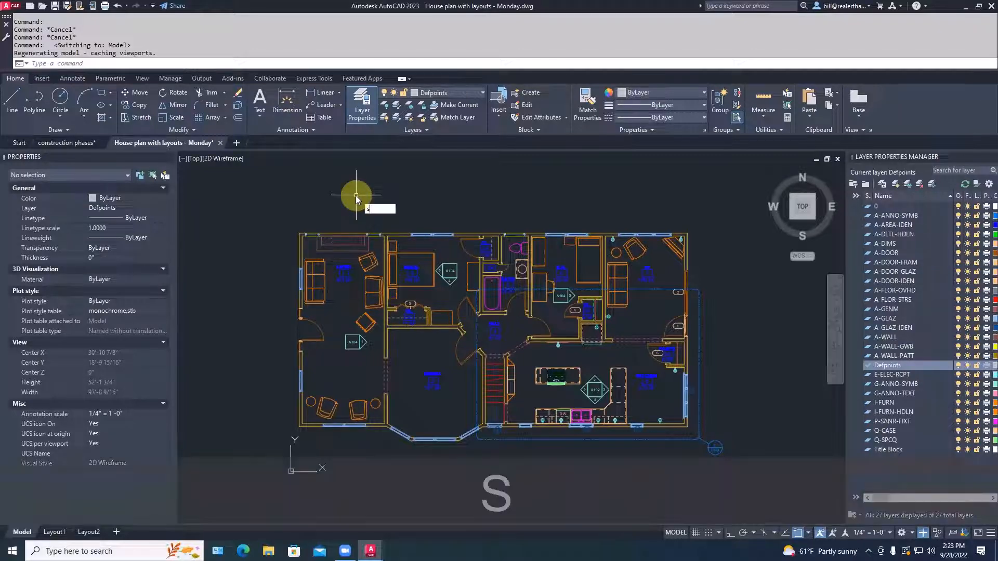
key("Return")
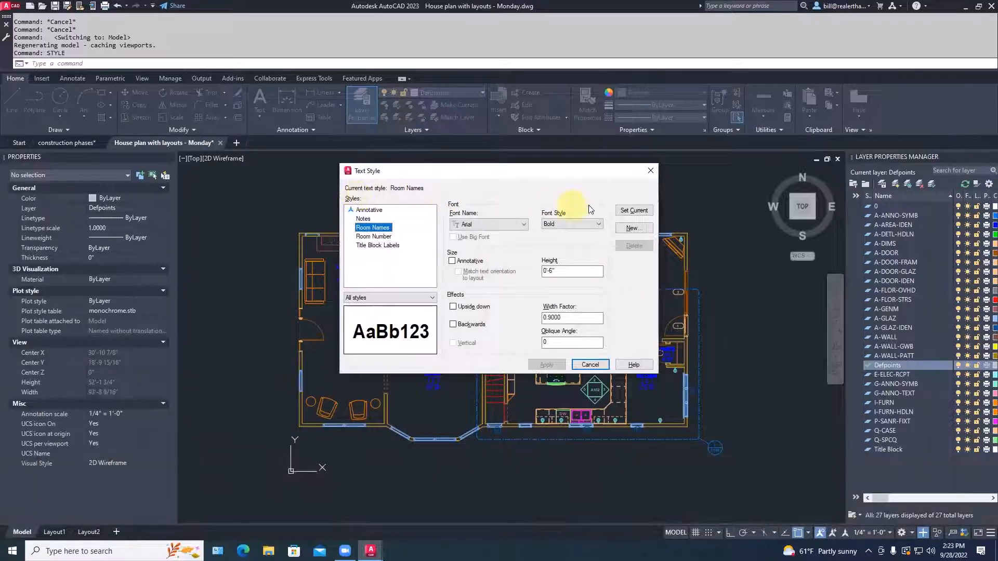
left_click(625, 229)
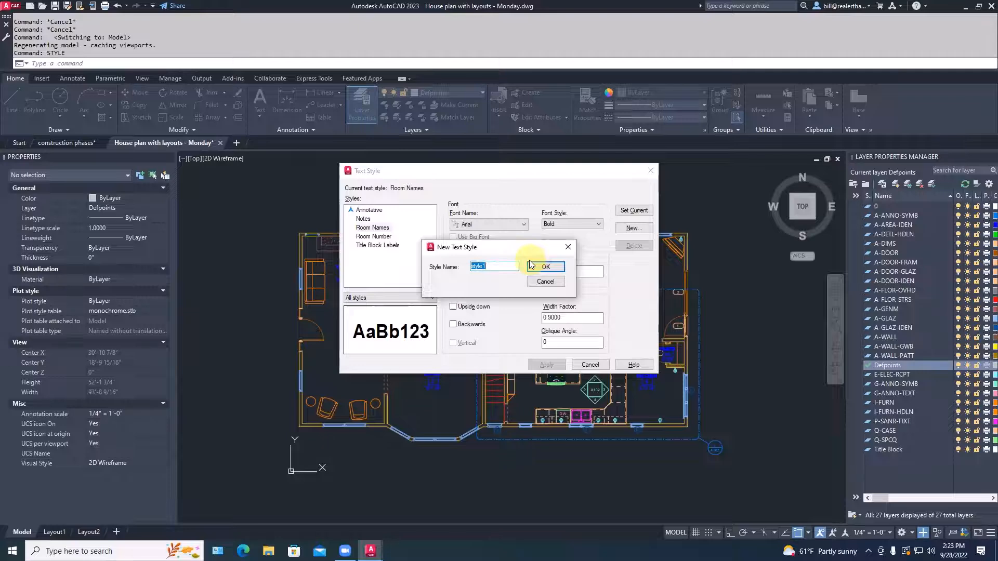
type("1-")
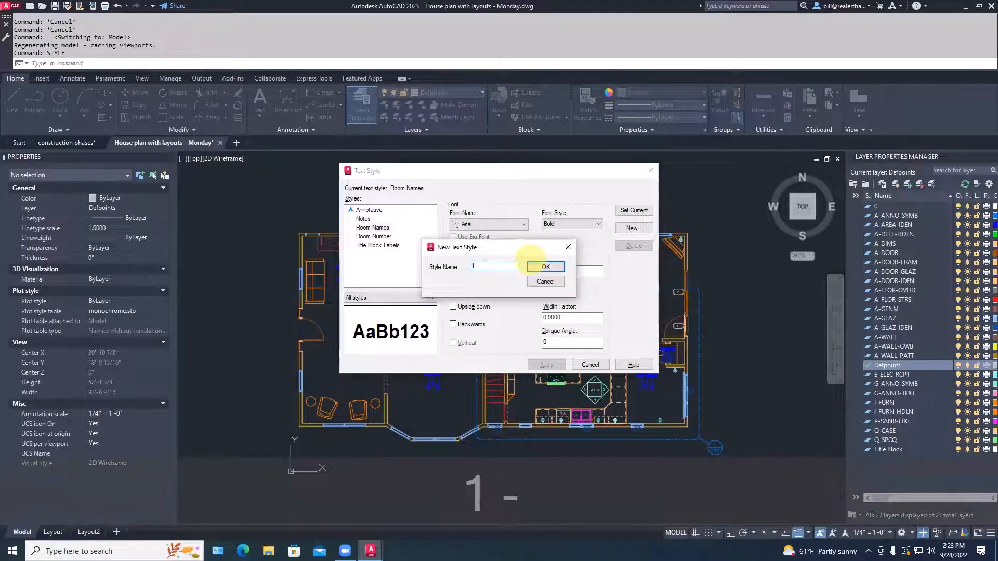
type("8in")
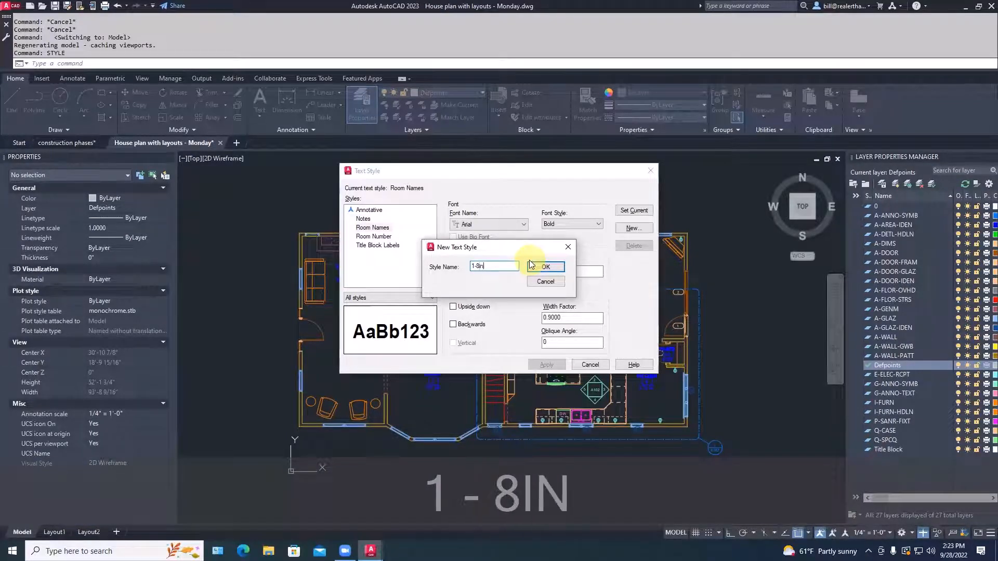
type("ch-fixed")
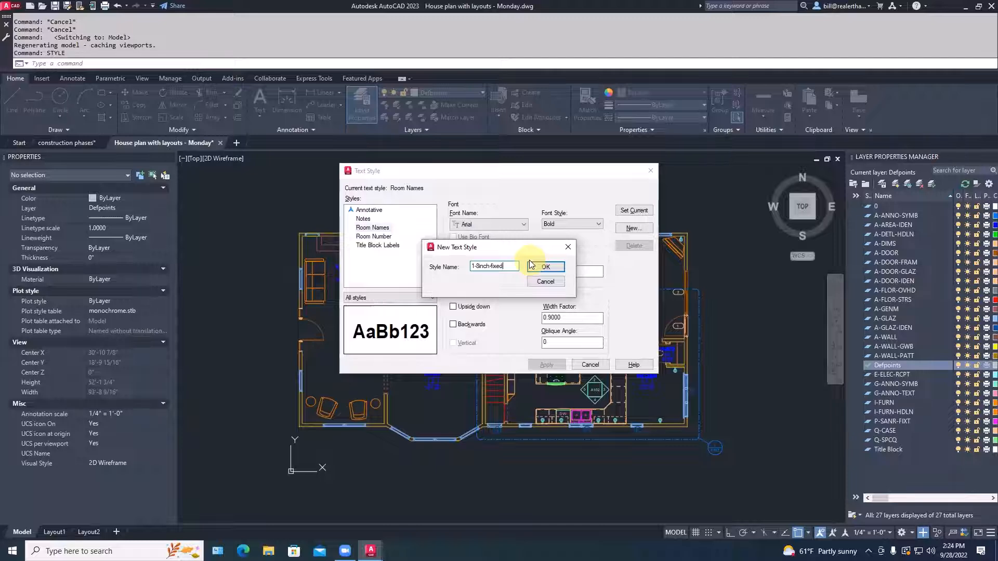
left_click(542, 266)
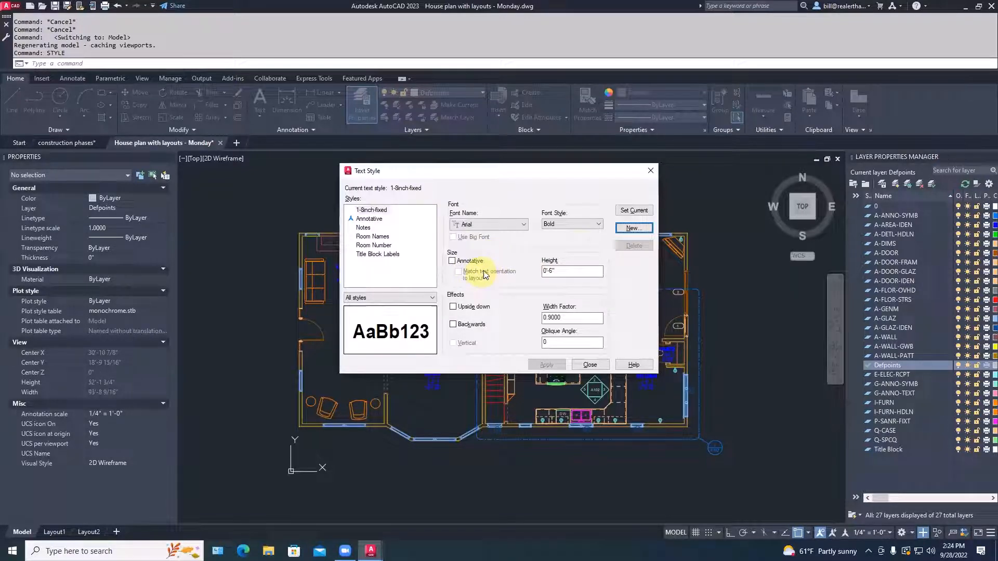
Step: Set the 1-8inch-fixed style's font style to Regular and its height to 1/8", and apply the changes
left_click(593, 222)
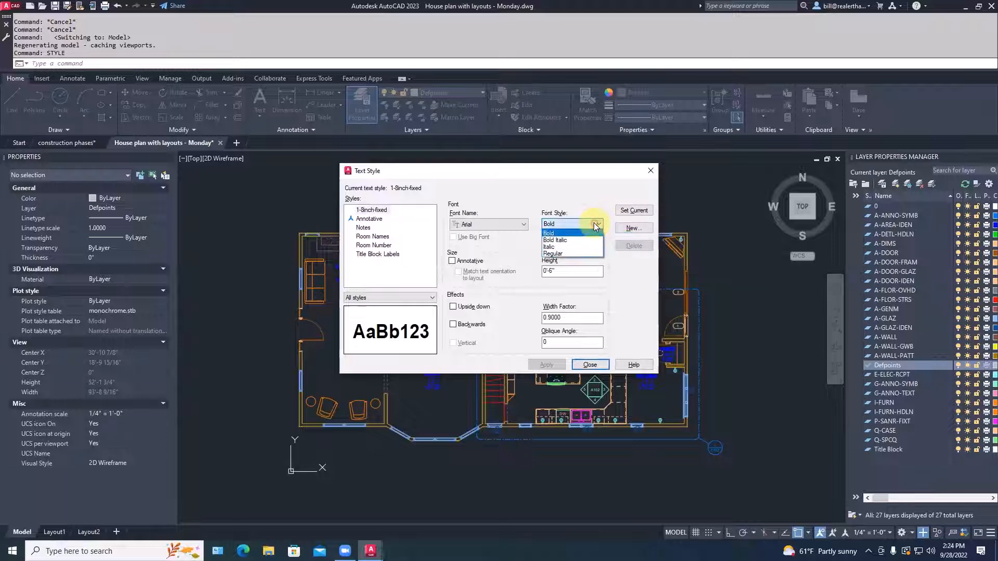
left_click(569, 232)
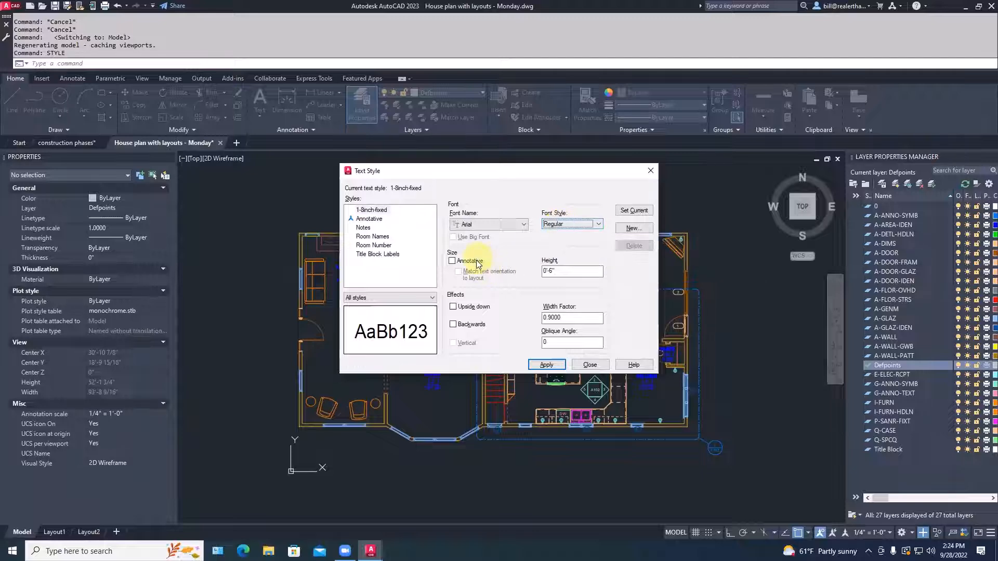
left_click_drag(557, 271, 544, 273)
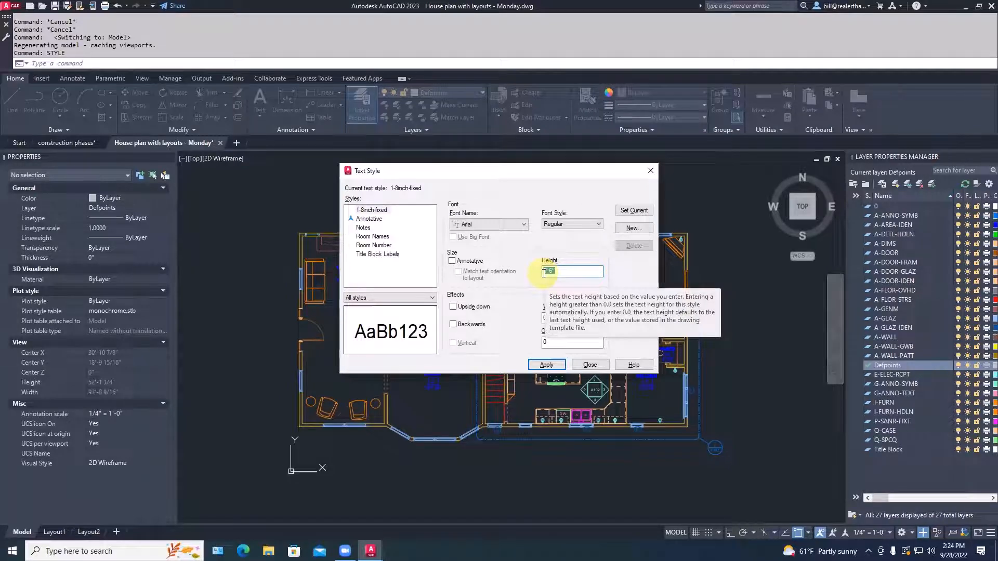
type("1/8\"")
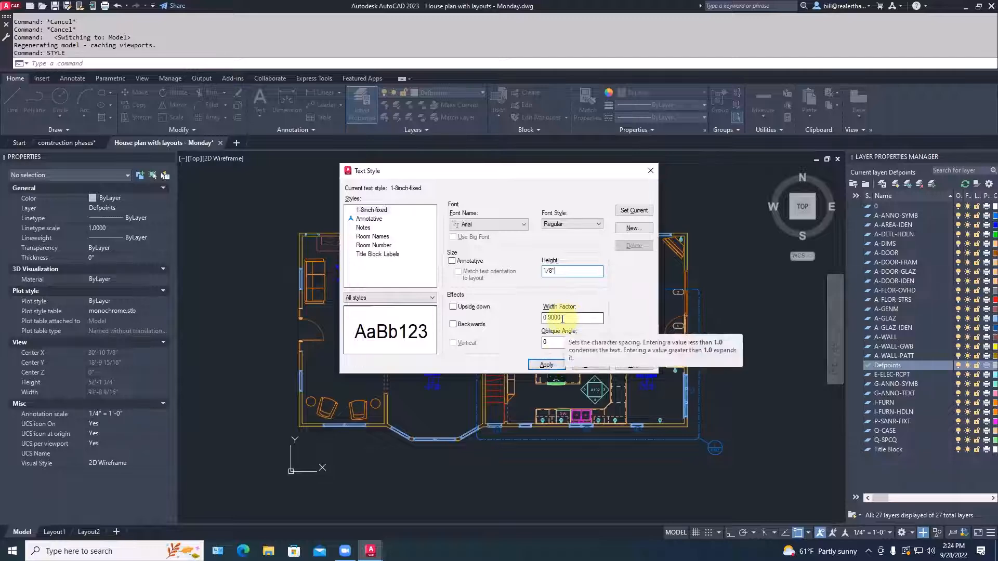
left_click(546, 364)
left_click(546, 365)
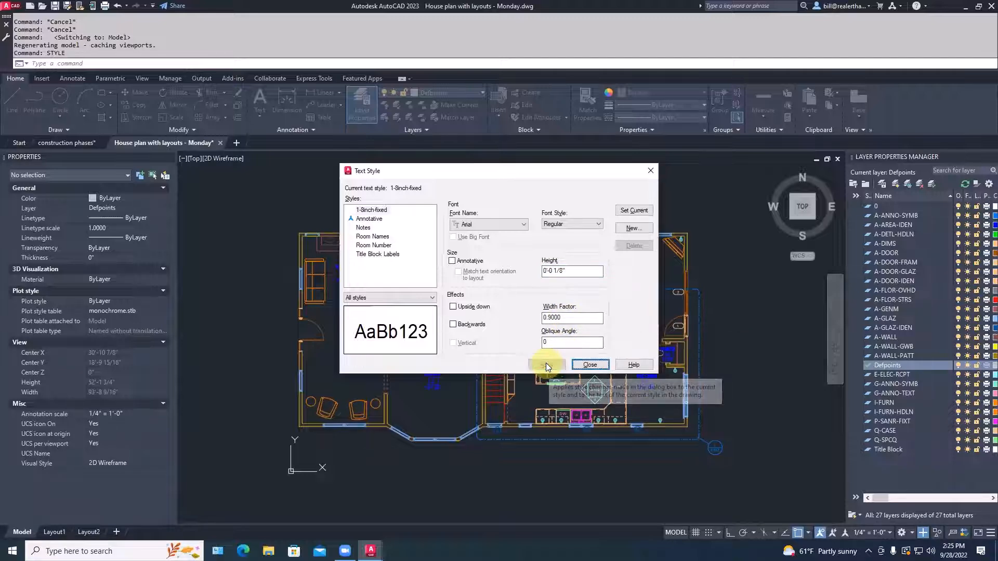
Step: Make 1-8inch-fixed the current text style and open the Dimension Style Manager
left_click(633, 210)
left_click(590, 364)
left_click(388, 212)
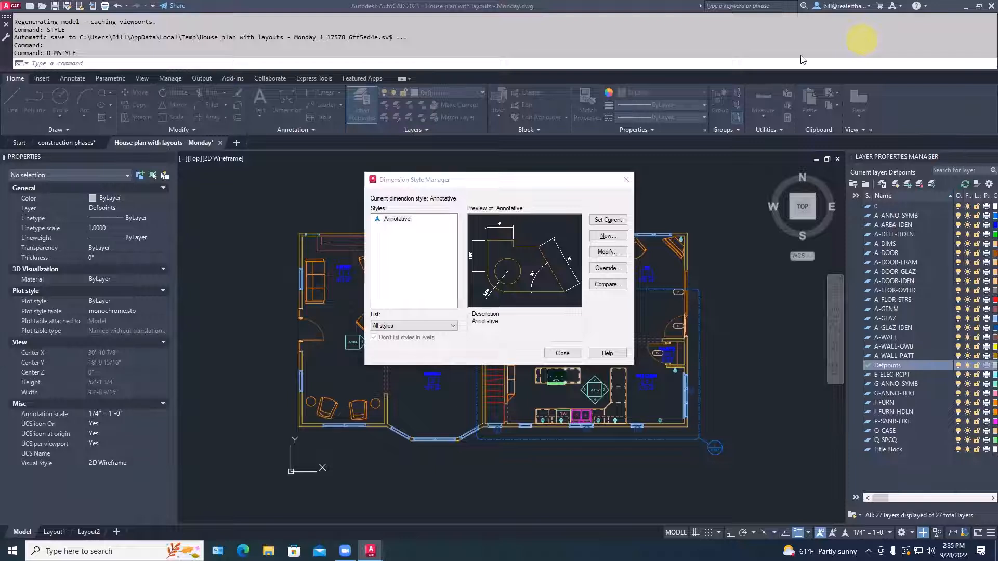
Step: Create a non-annotative dimension style named 1-8inch-fixed, based on Annotative and used for all dimensions
left_click(607, 237)
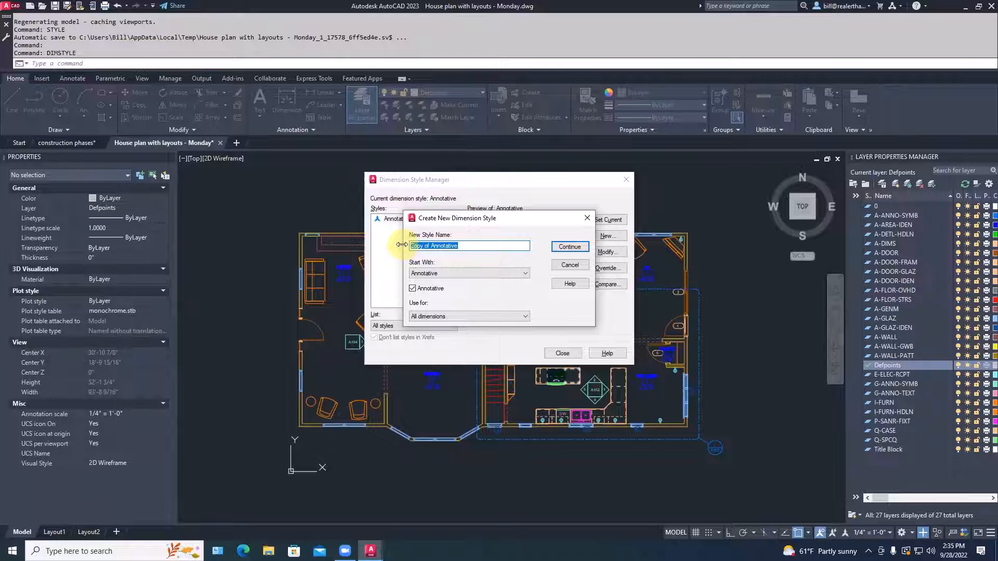
type("1-8inch-fixed")
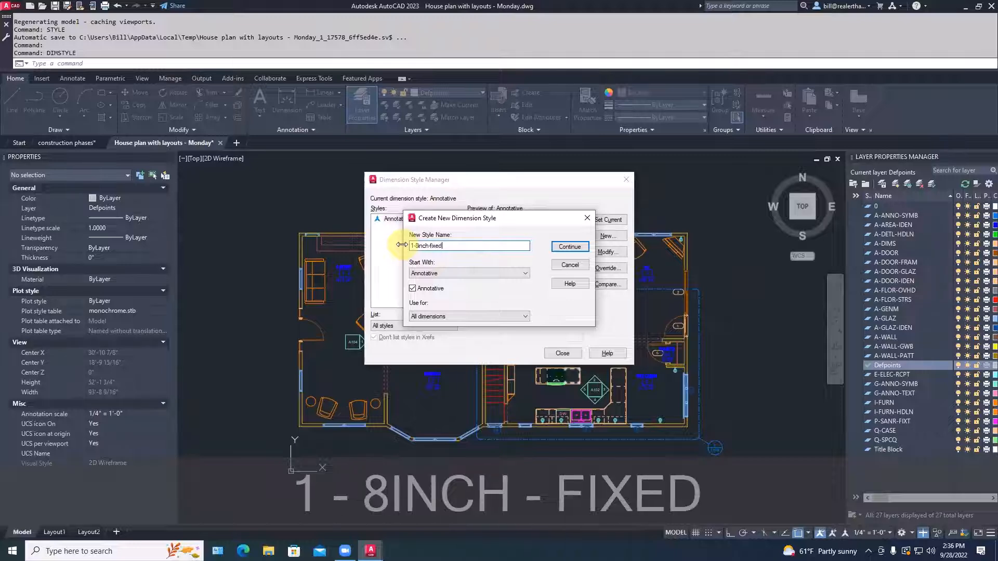
left_click(412, 288)
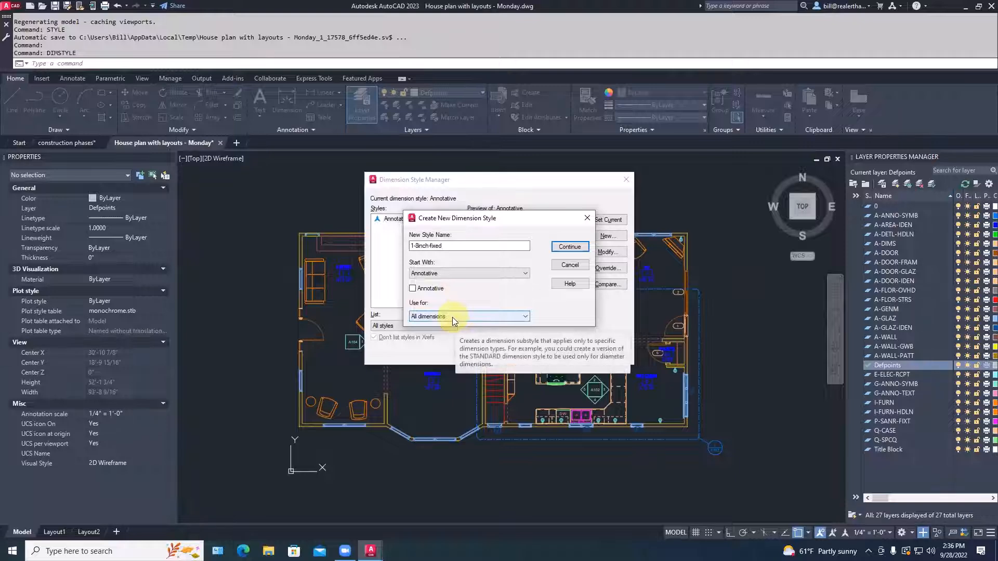
left_click(566, 247)
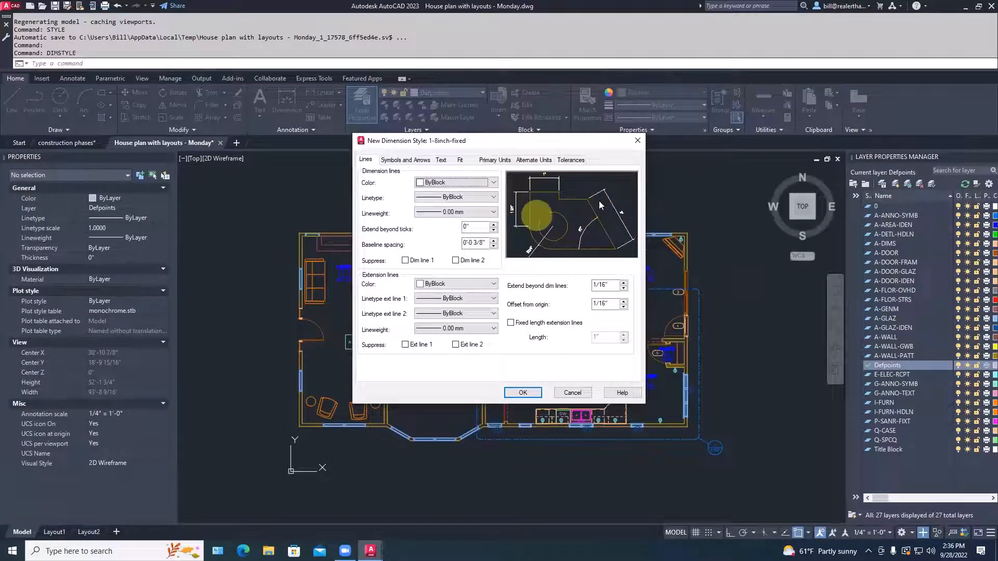
Step: Review the new style's primary units and arrow settings, save it, and make 1-8inch-fixed the current dimension style
left_click(499, 161)
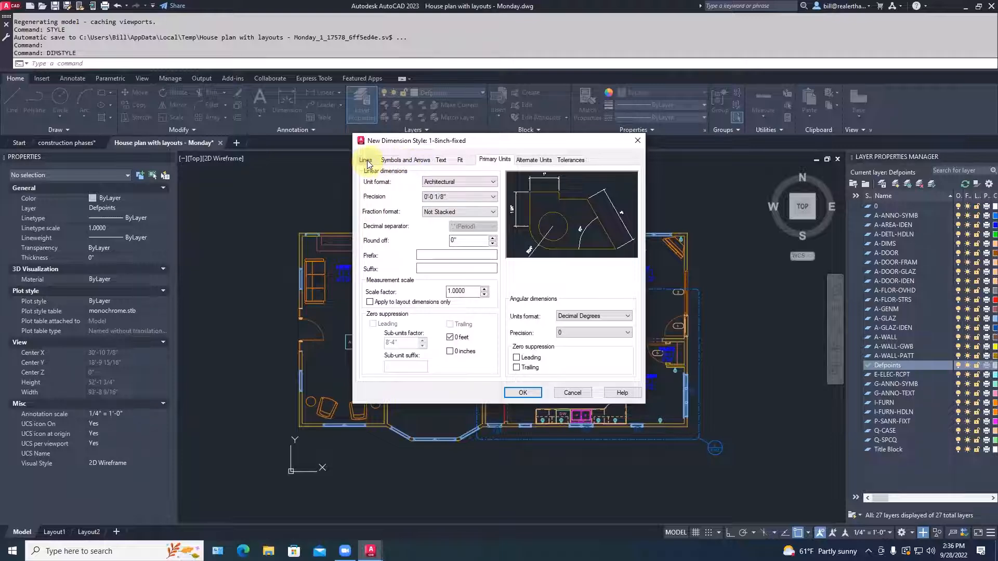
left_click(393, 162)
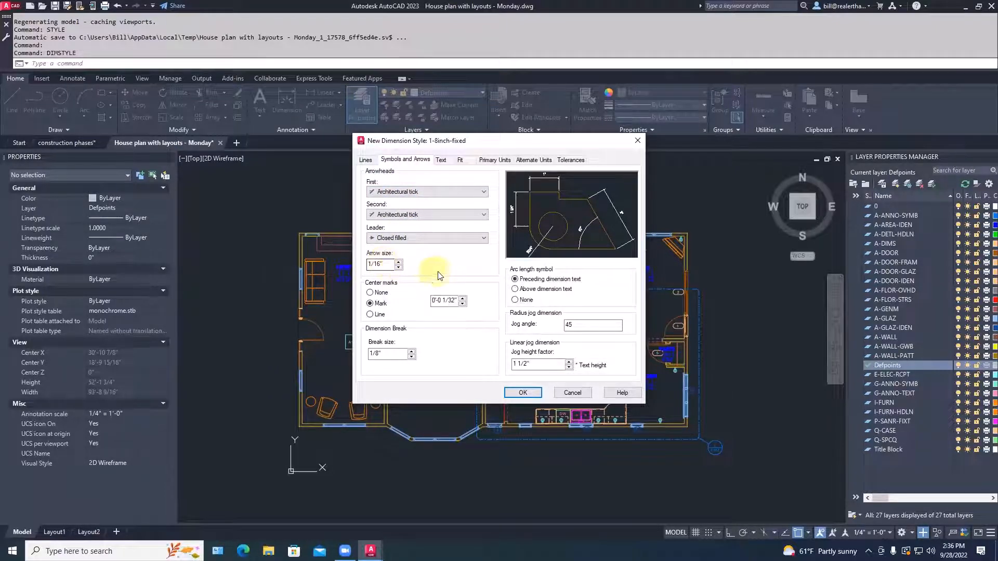
left_click(521, 394)
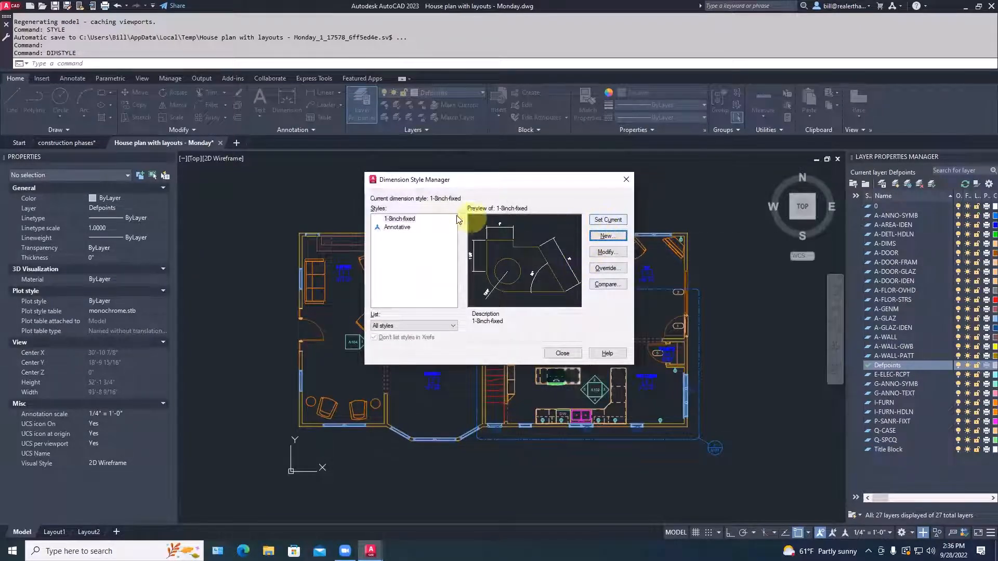
left_click(602, 222)
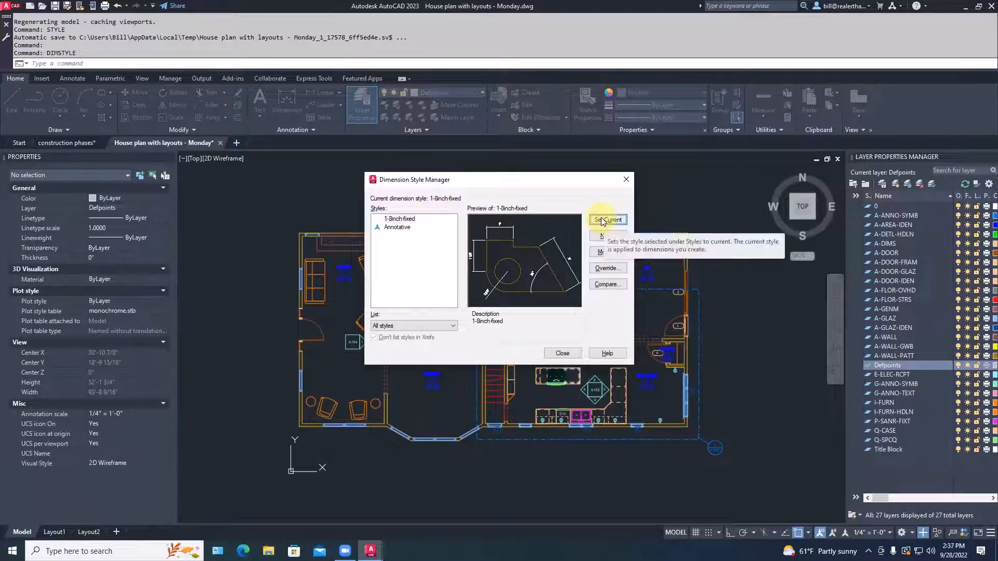
left_click(559, 353)
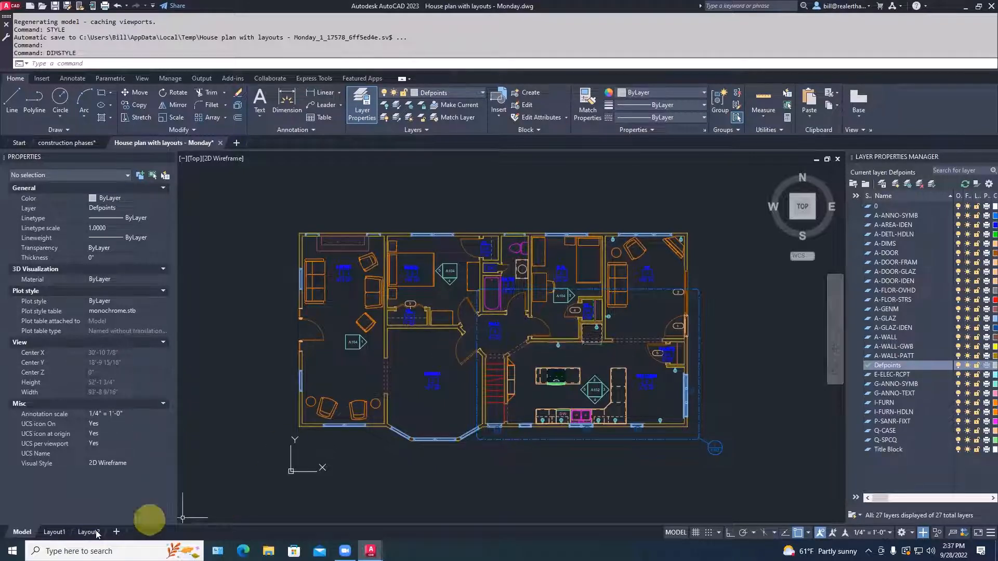
Step: Switch from model space to the Layout1 sheet
left_click(54, 532)
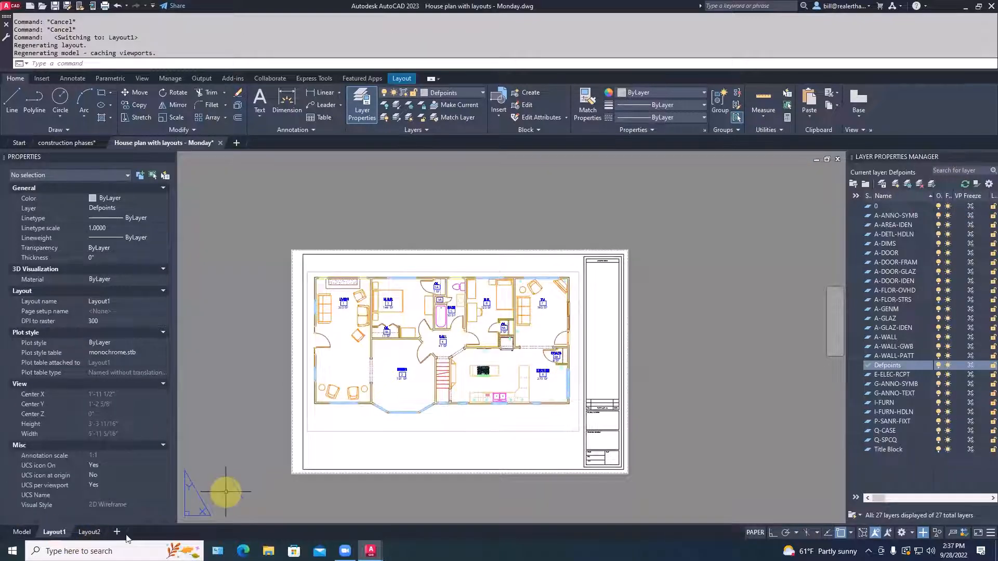
left_click(88, 532)
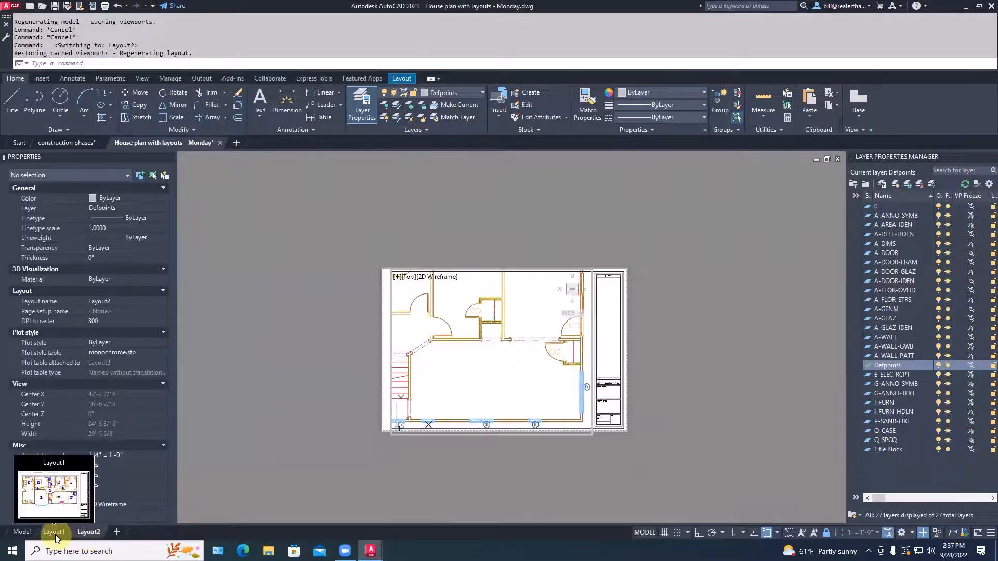
left_click(54, 533)
scroll(490, 381, "up", 5)
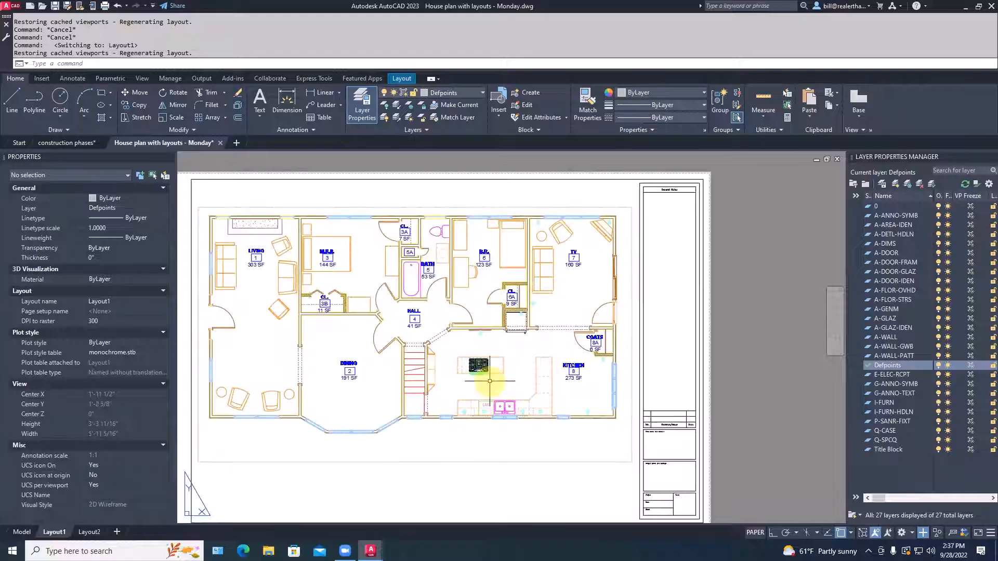
middle_click_drag(490, 381, 472, 425)
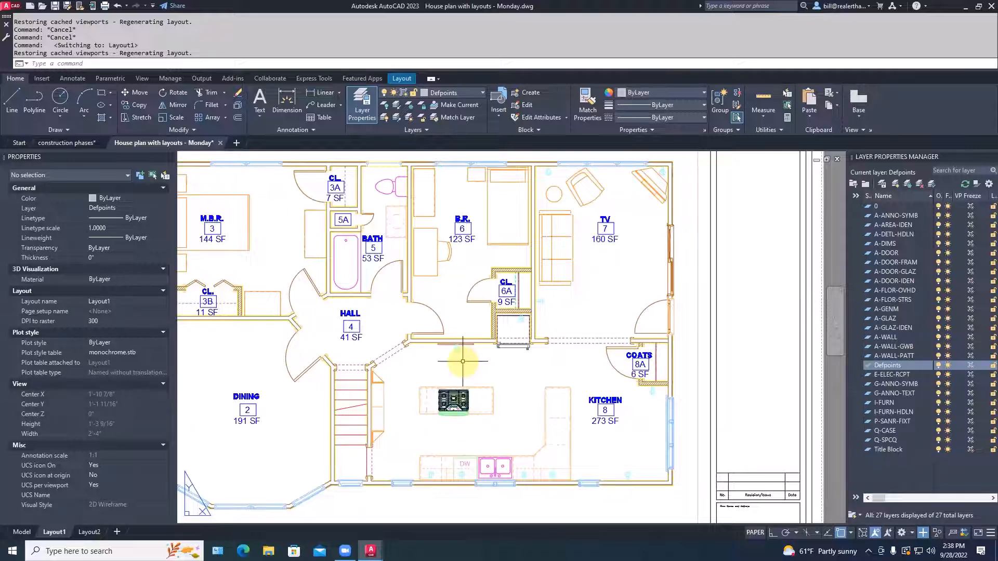
scroll(416, 375, "up", 4)
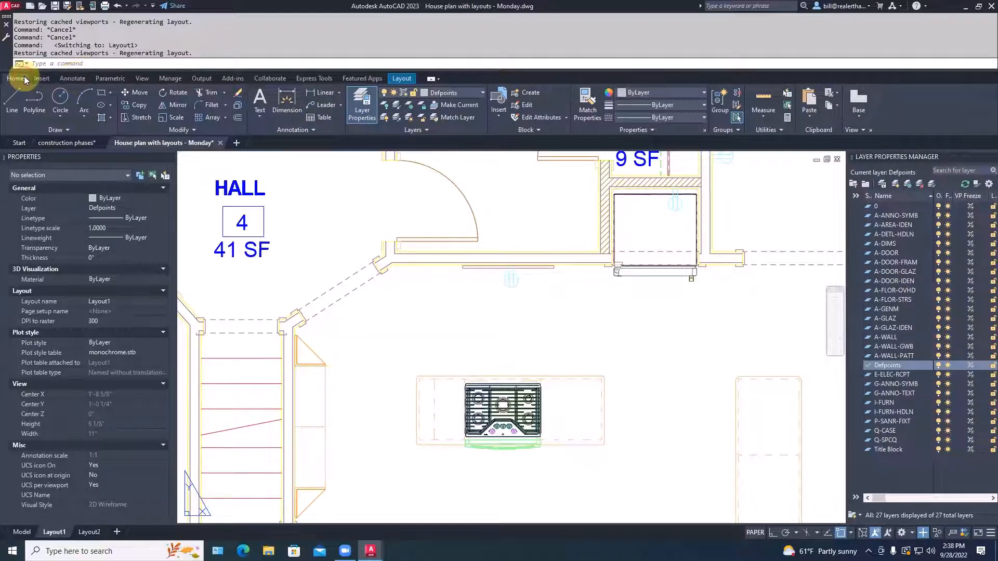
Step: Add a linear dimension in paper space across the full width of the kitchen island, placed above its upper edge
left_click(325, 93)
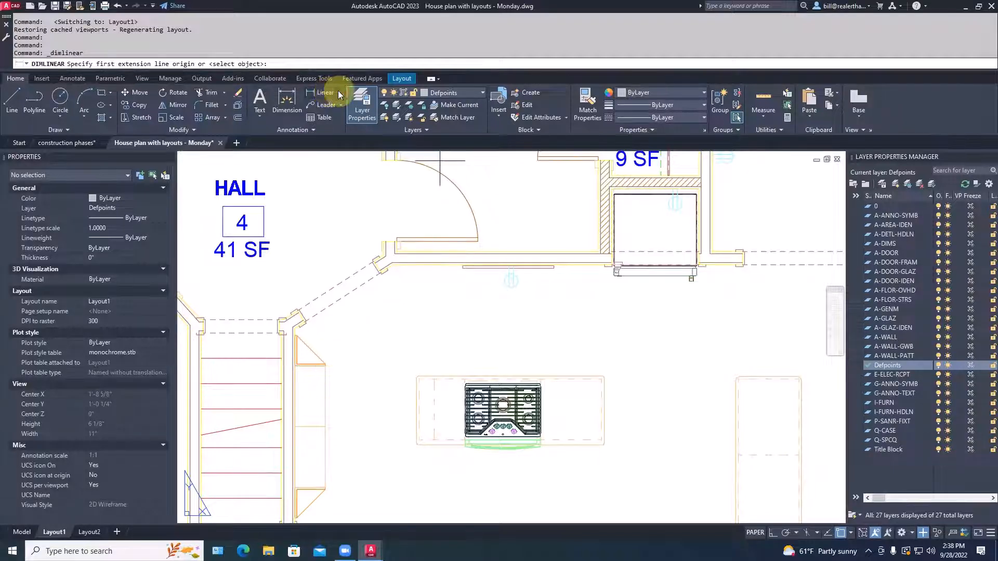
left_click(338, 93)
left_click(331, 109)
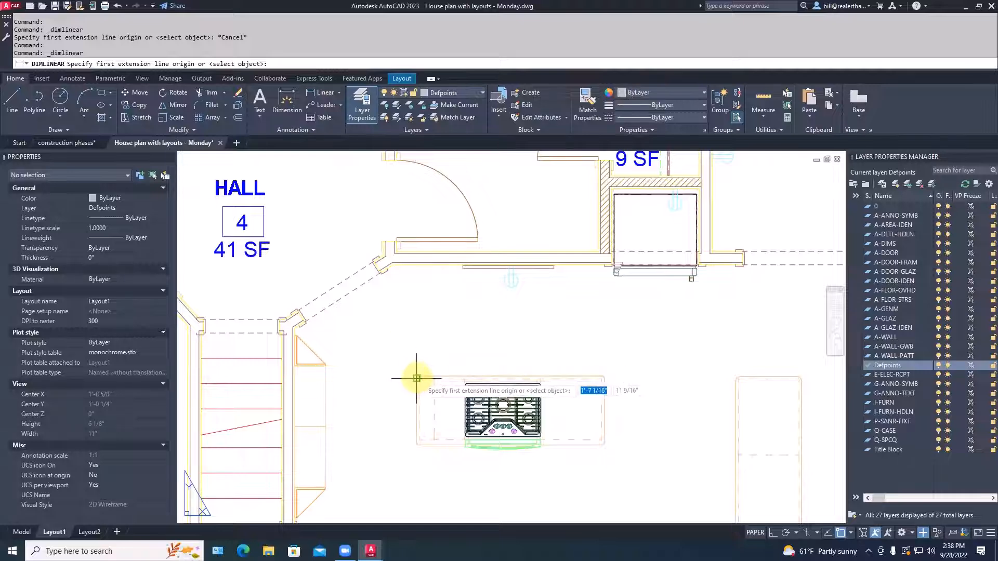
scroll(416, 375, "up", 5)
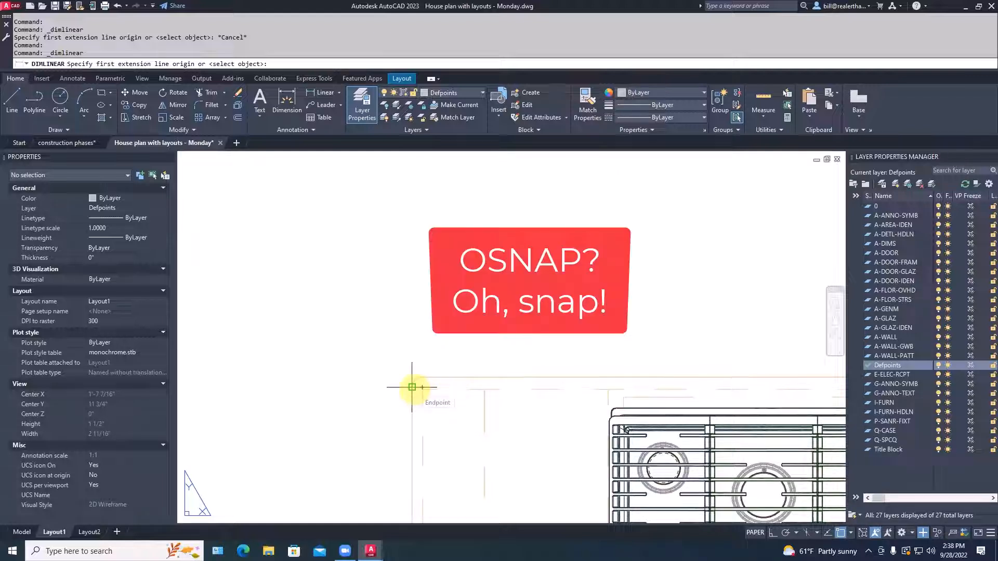
left_click(412, 388)
middle_click_drag(516, 344, 276, 339)
middle_click_drag(665, 347, 411, 344)
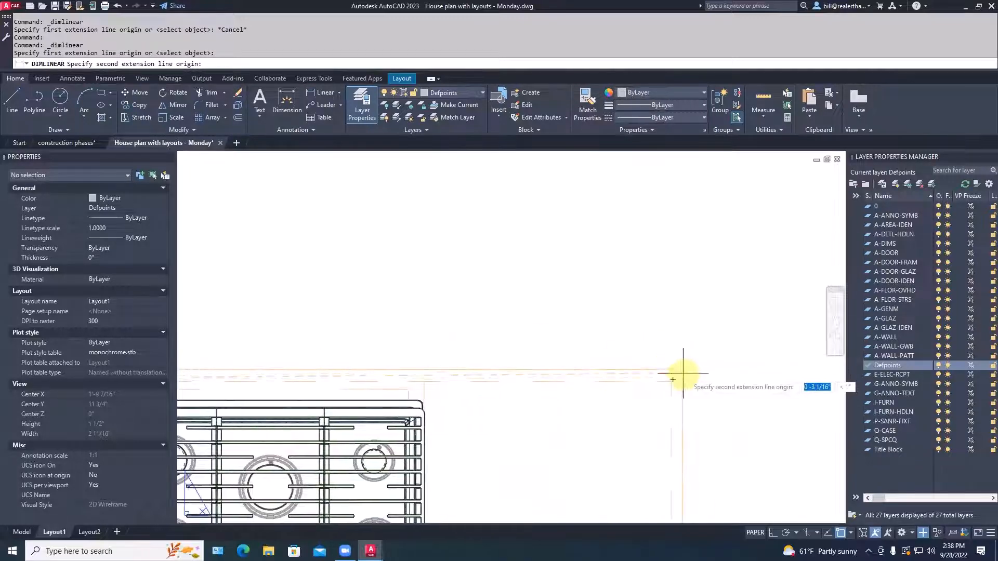
left_click(682, 378)
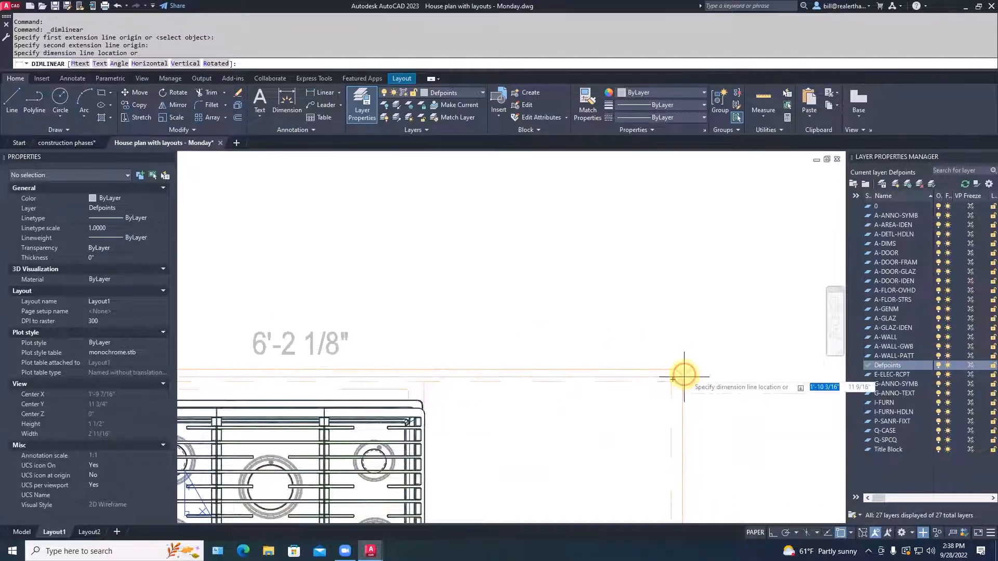
left_click(514, 257)
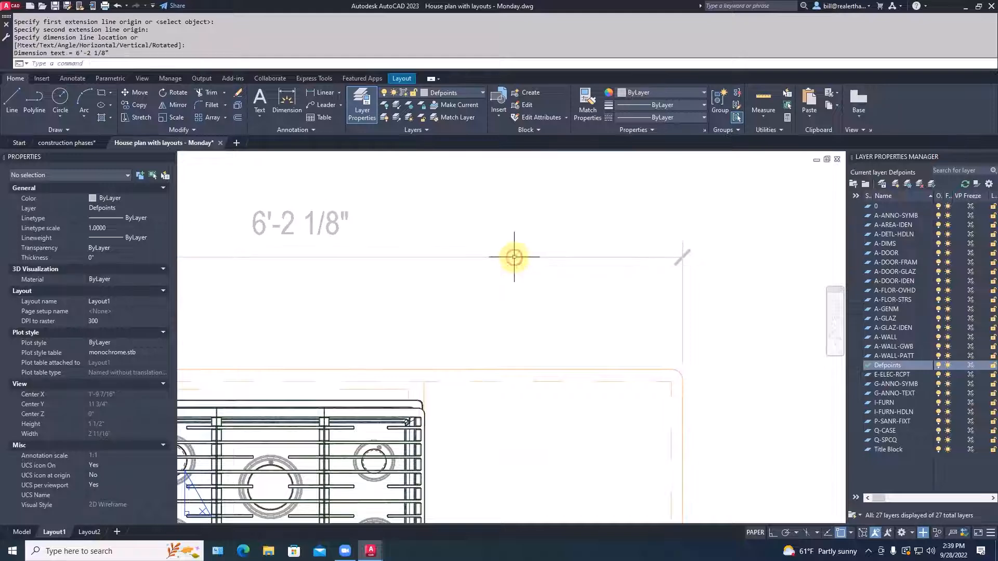
Step: Move the kitchen island dimension to the A-DIMS layer
scroll(514, 257, "down", 8)
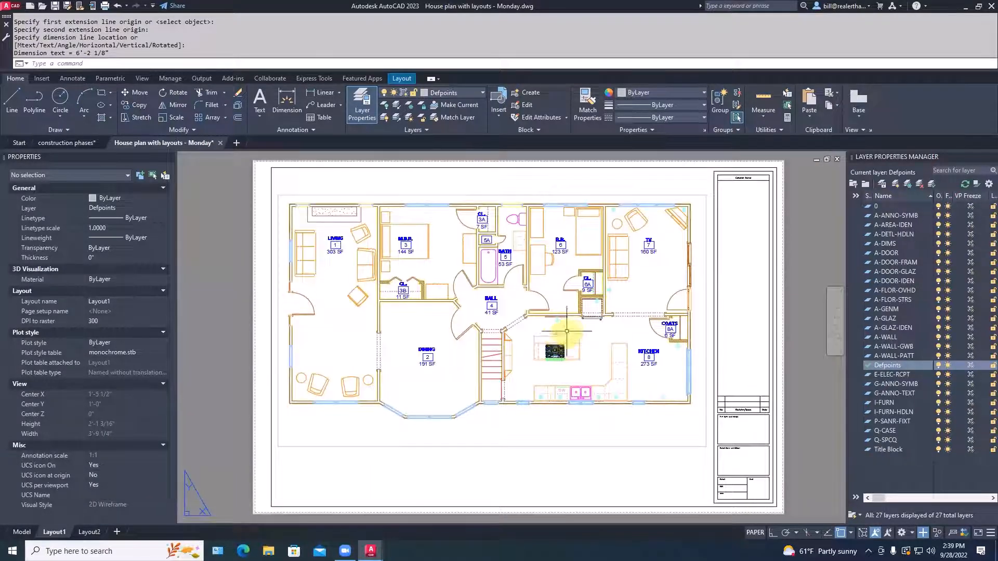
left_click(561, 336)
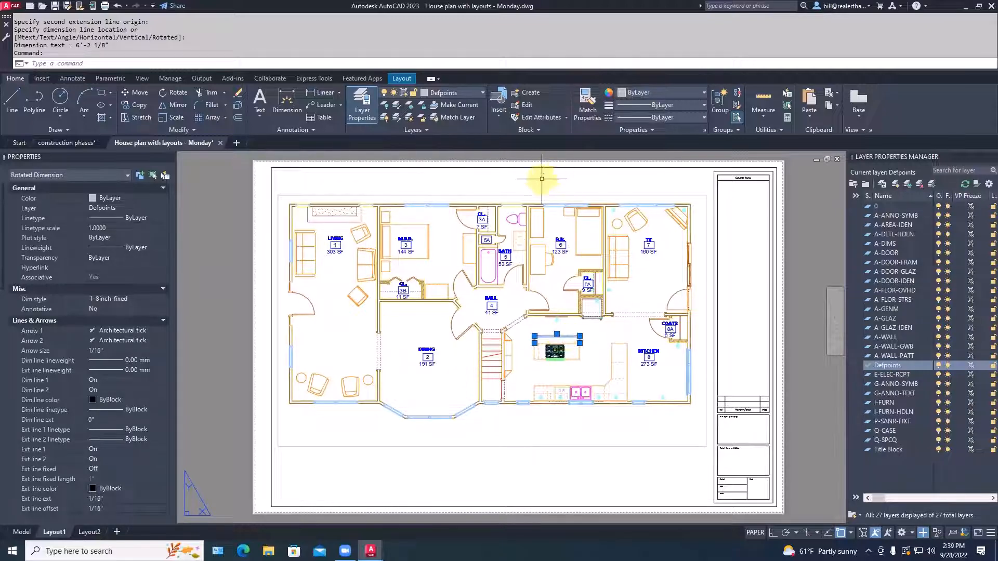
left_click(147, 207)
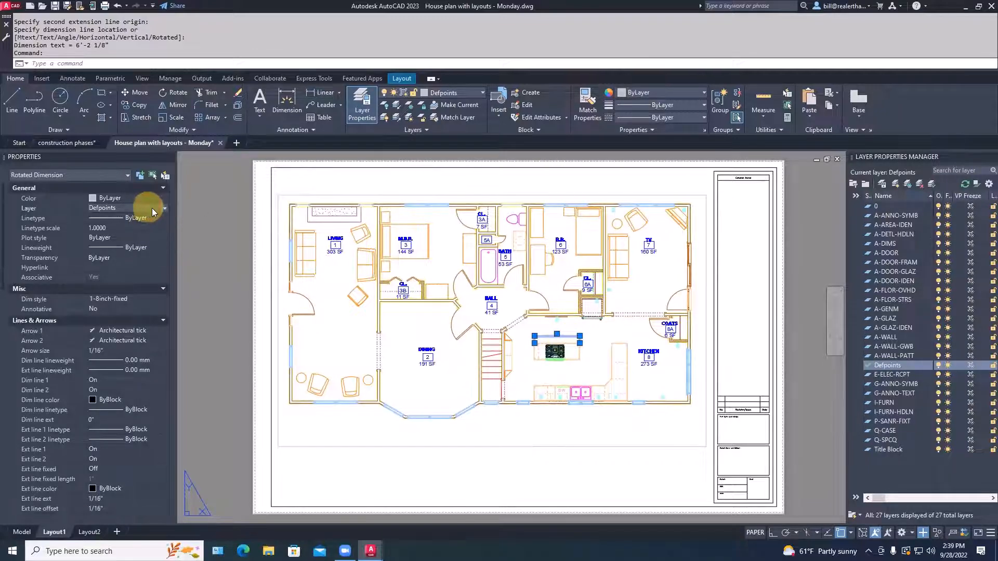
left_click(160, 208)
left_click_drag(164, 274, 165, 231)
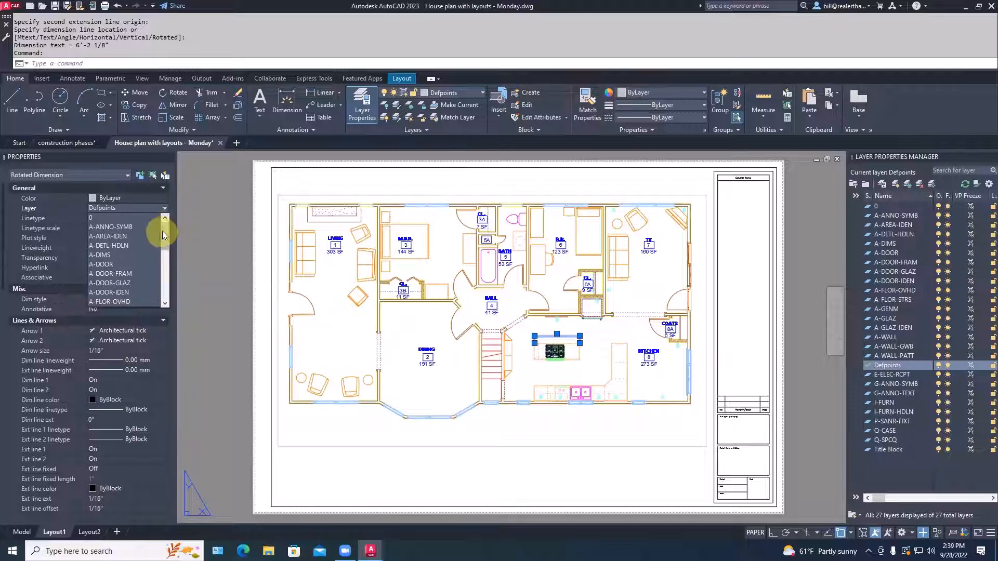
left_click(98, 255)
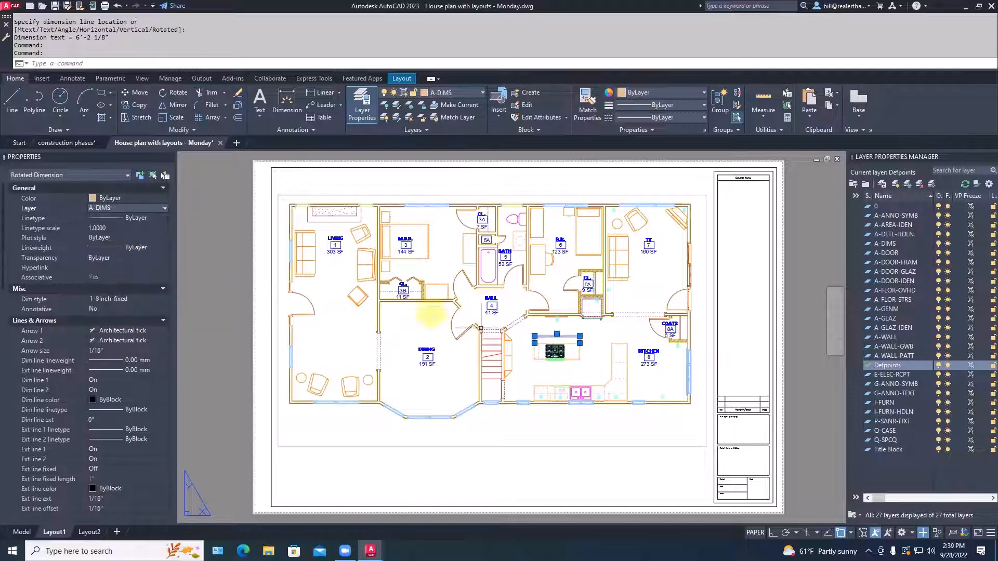
key("Escape")
Step: Change the A-DIMS layer's color to index color 133
scroll(598, 363, "up", 2)
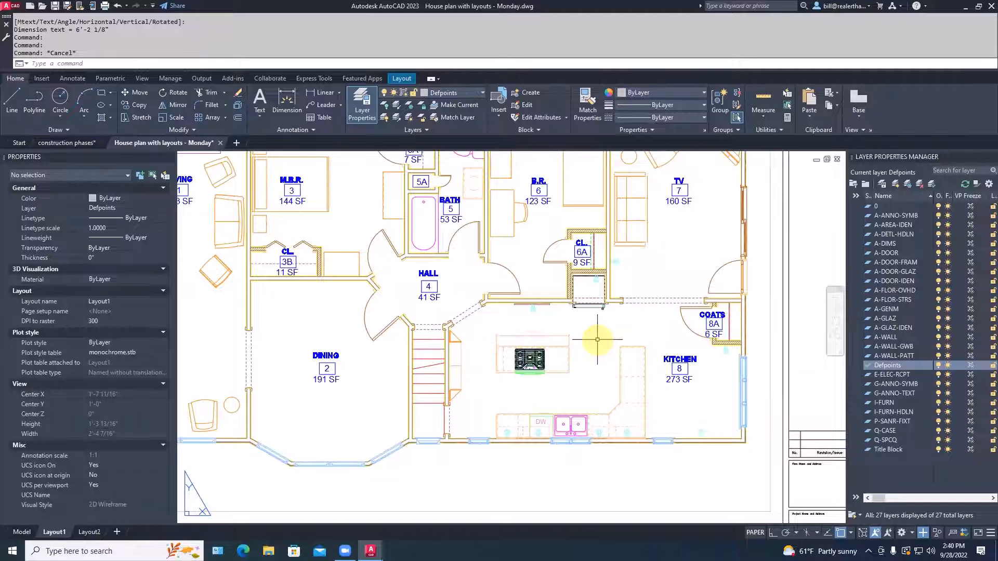
scroll(598, 339, "down", 2)
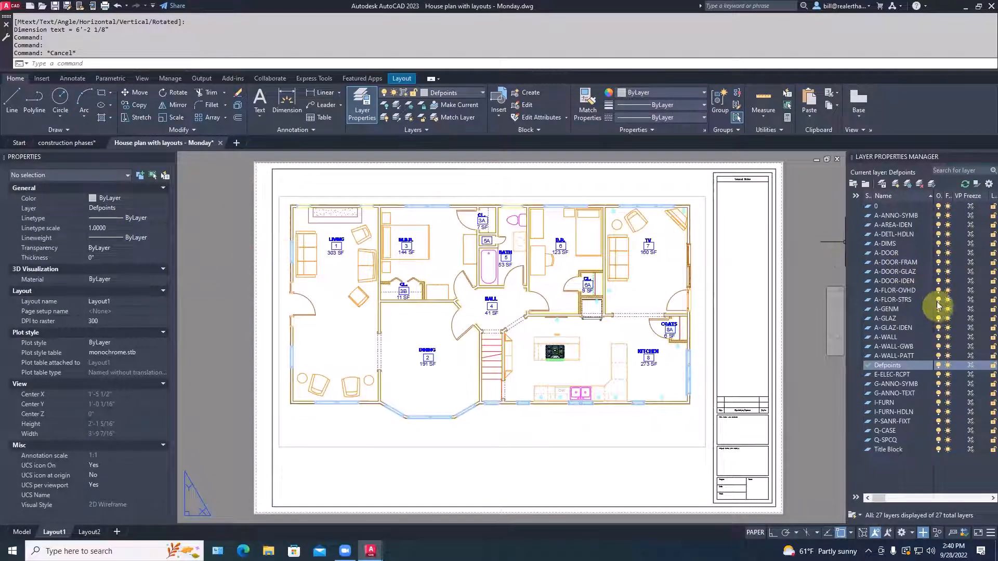
left_click_drag(879, 499, 889, 497)
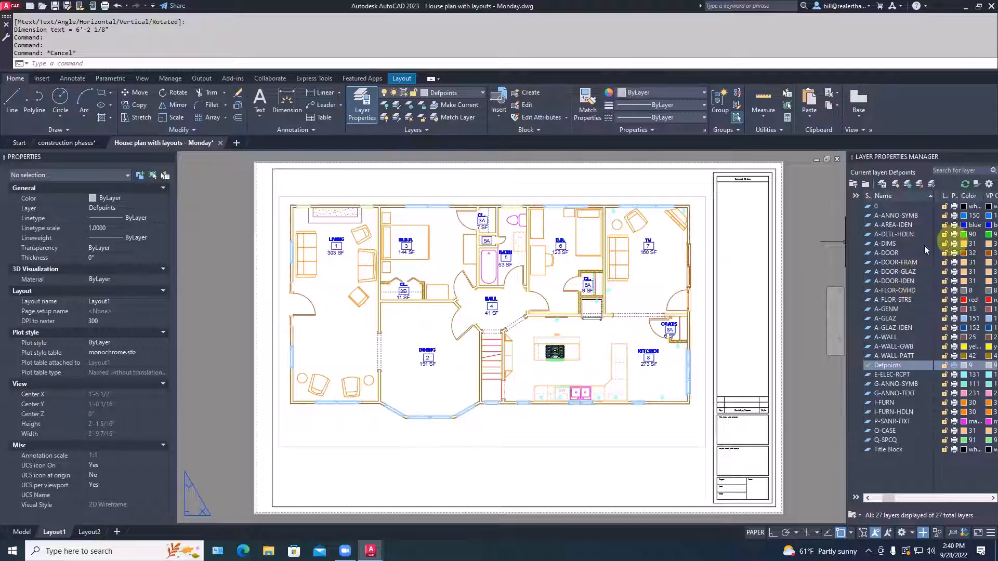
left_click(962, 244)
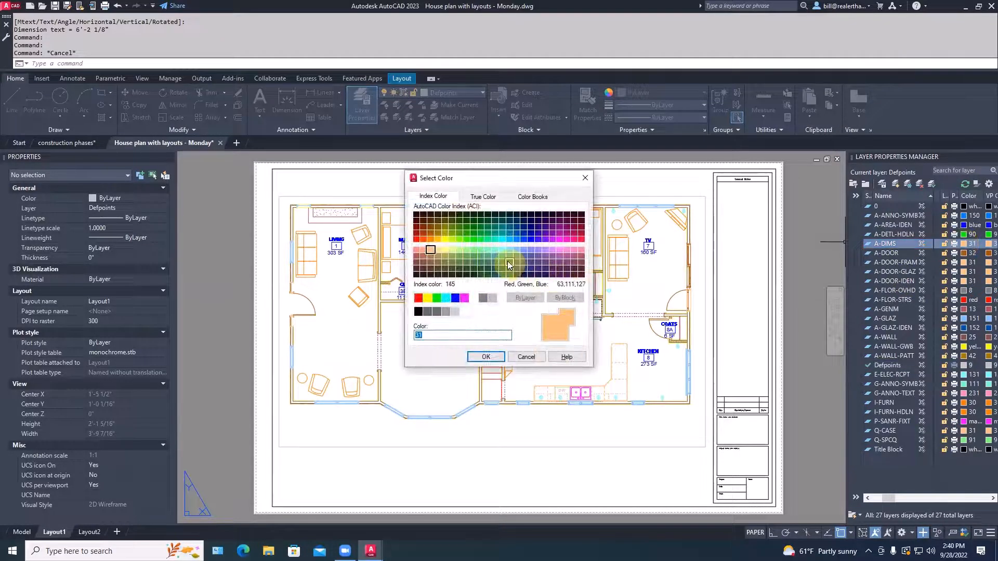
left_click(502, 257)
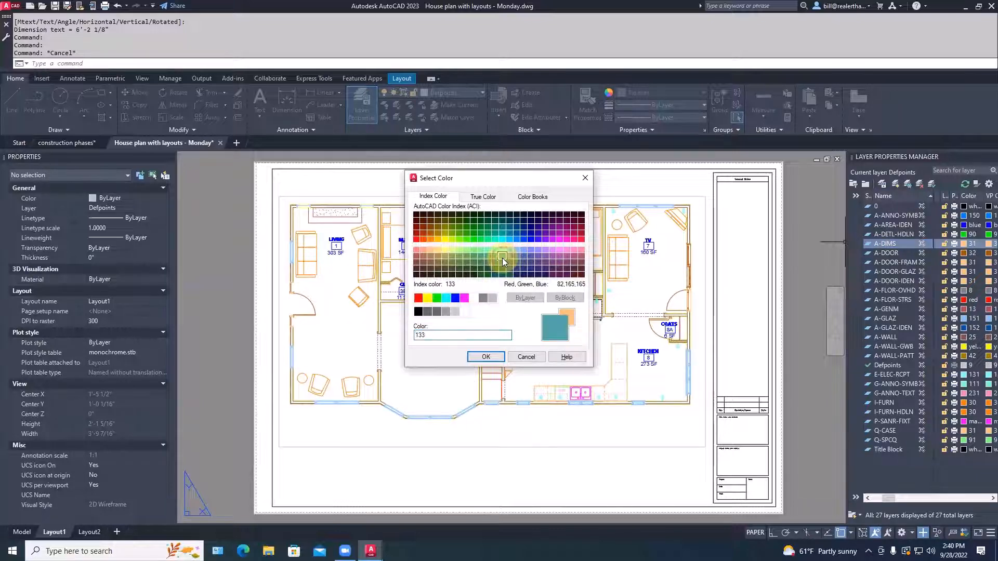
left_click(486, 356)
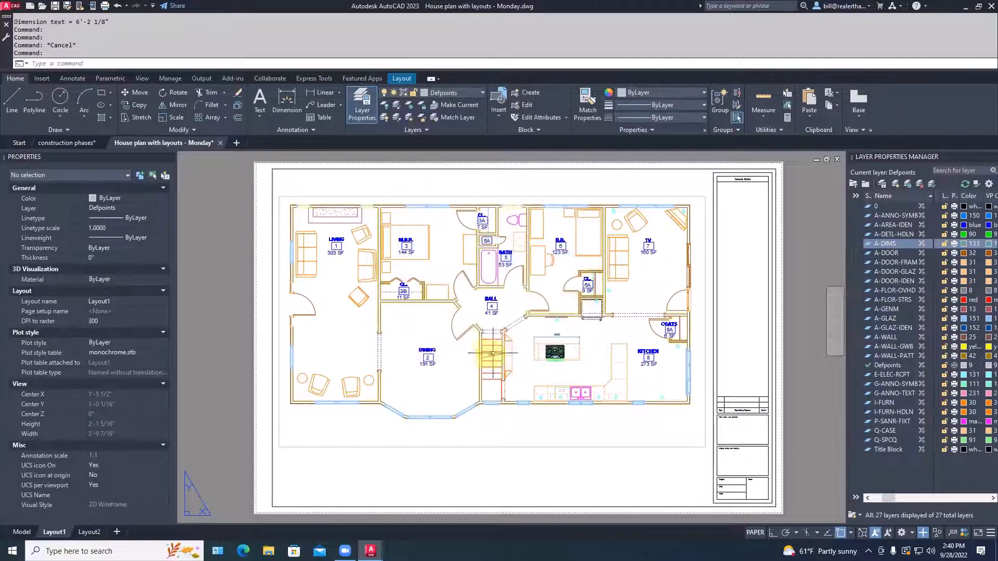
Step: Inspect the kitchen island dimension and undo its accidental displacement
scroll(556, 348, "up", 8)
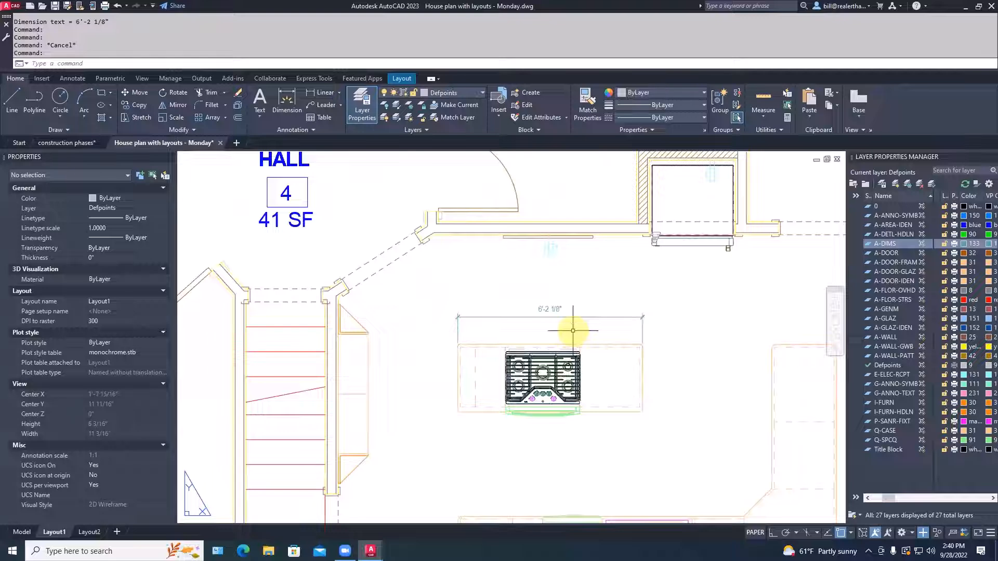
scroll(573, 330, "down", 10)
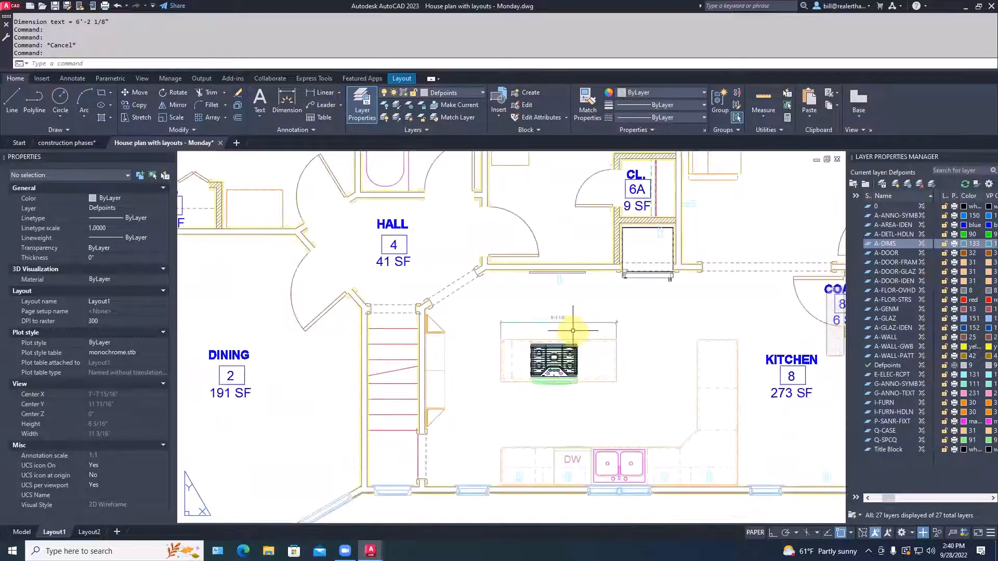
left_click(575, 326)
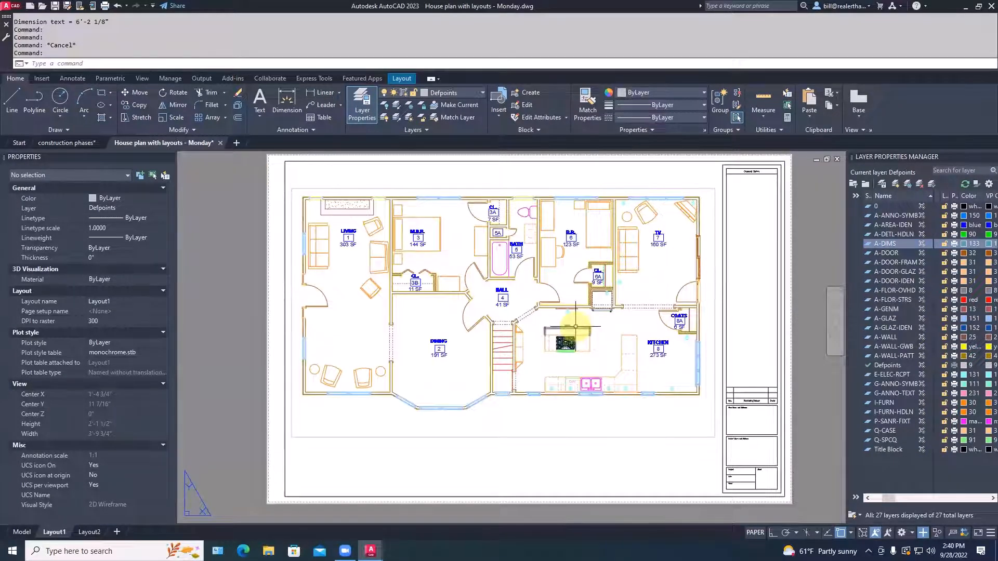
key("ctrl+z")
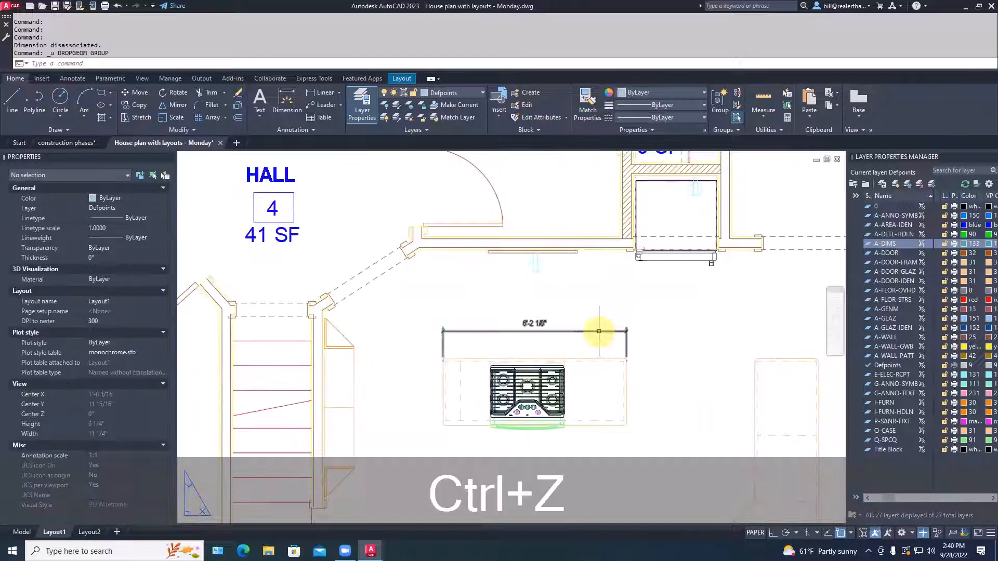
Step: Stretch the kitchen island dimension upward so its dimension line sits above the floor plan's upper exterior wall
scroll(599, 331, "down", 3)
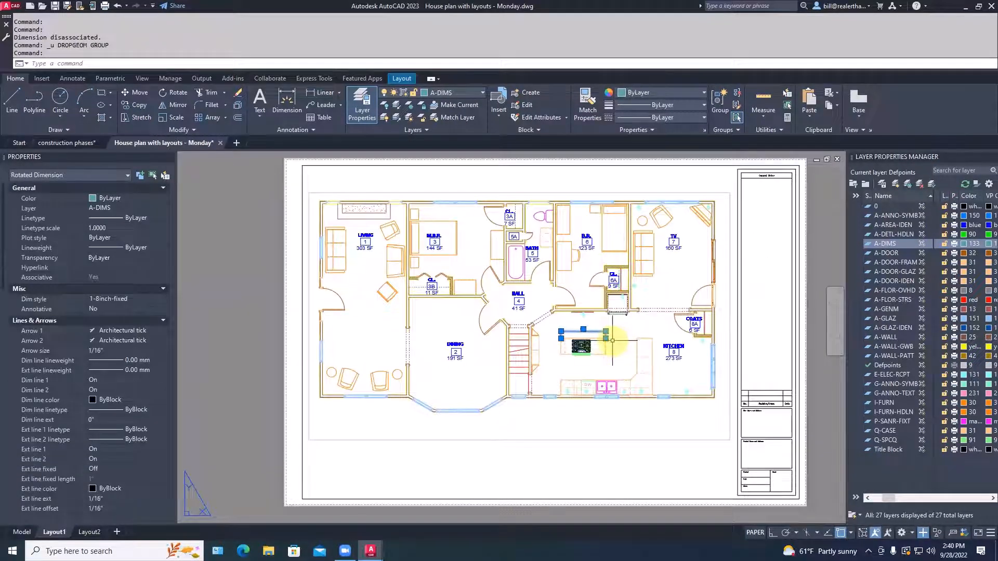
left_click(606, 331)
left_click(605, 182)
key("Escape")
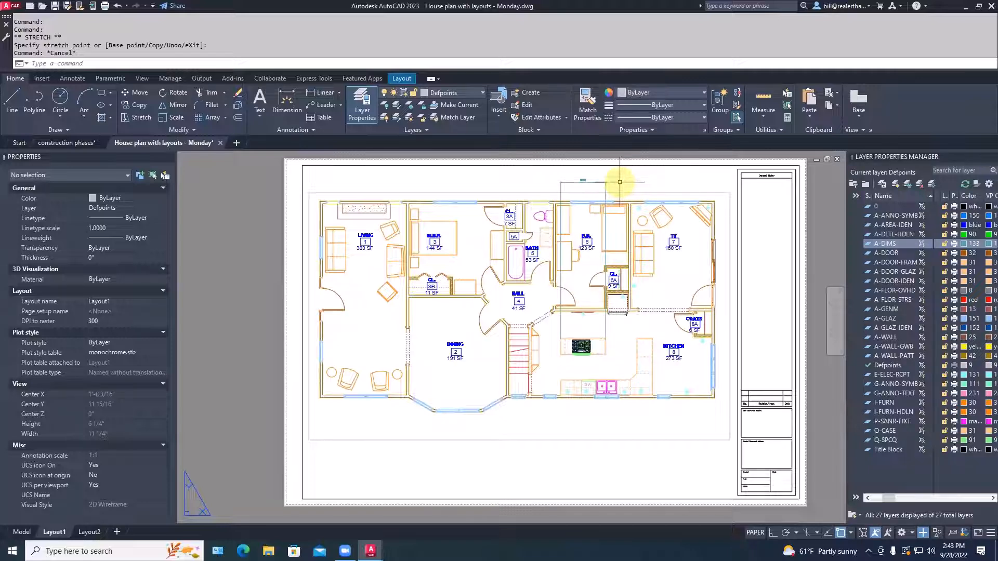
Step: Erase the kitchen island dimension stretched above the floor plan
type("E")
key("space")
left_click(602, 180)
key("space")
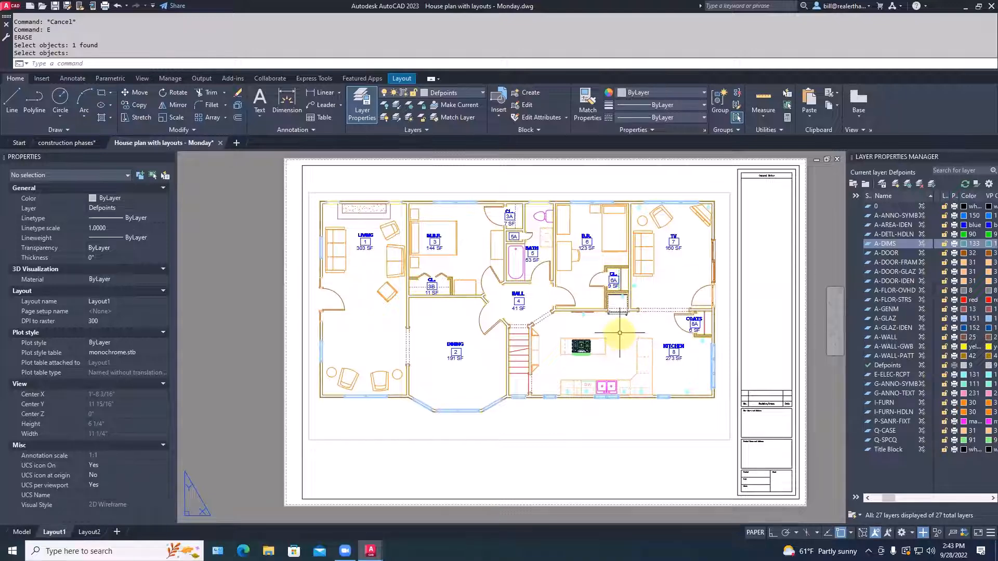
double_click(620, 333)
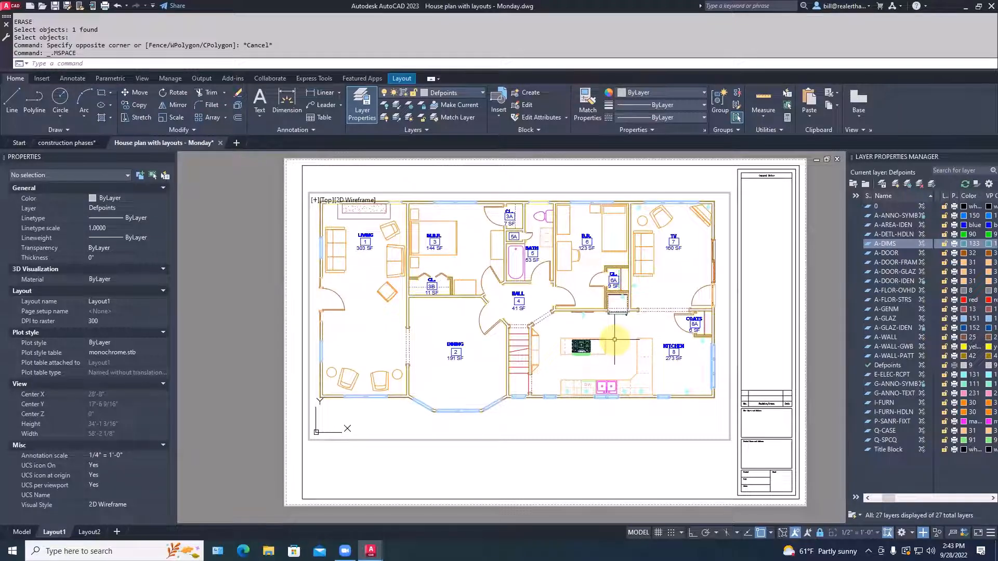
double_click(618, 464)
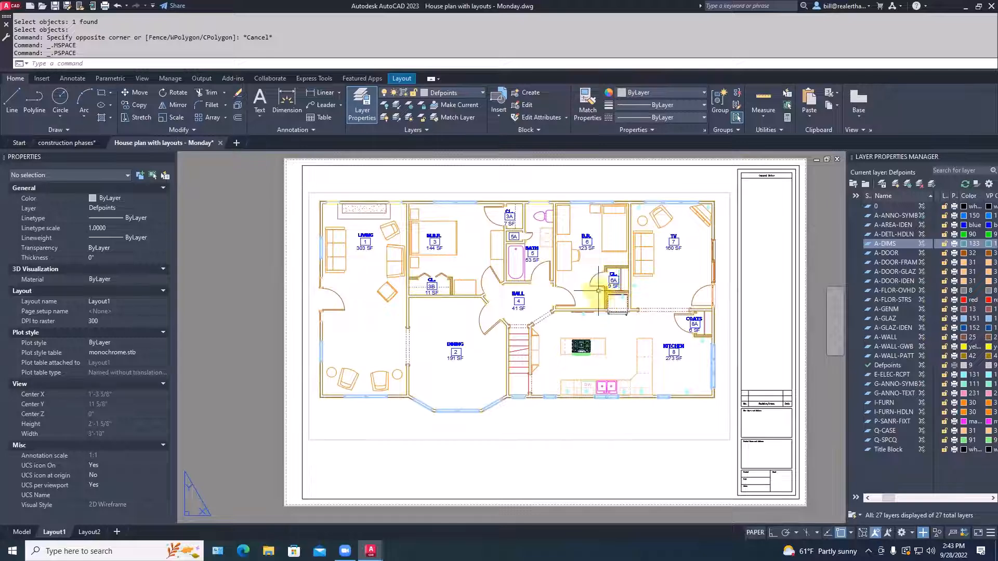
Step: With A-DIMS as the current layer, add a linear paper-space dimension across the kitchen island's full width, placed above its upper edge
scroll(577, 345, "up", 8)
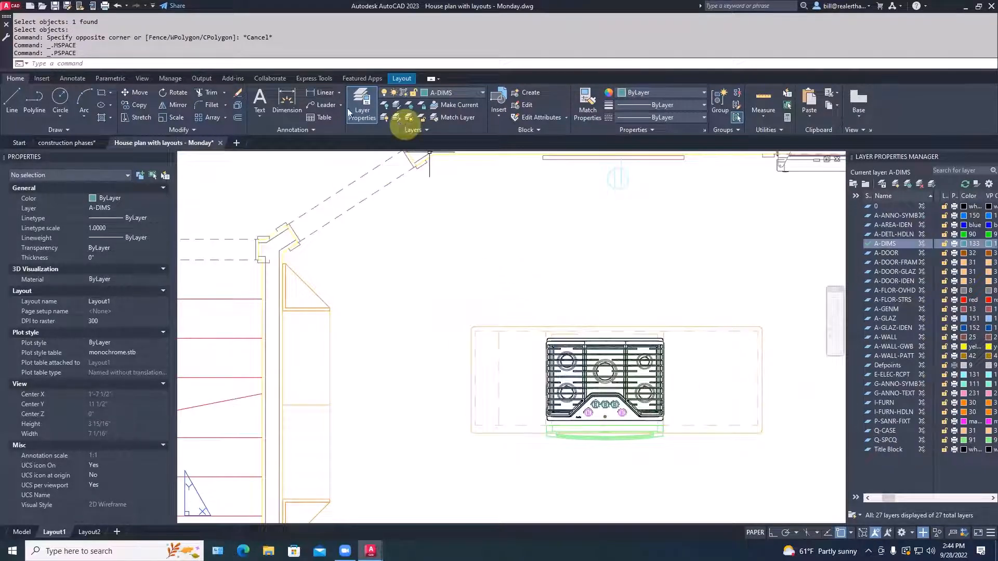
left_click(323, 94)
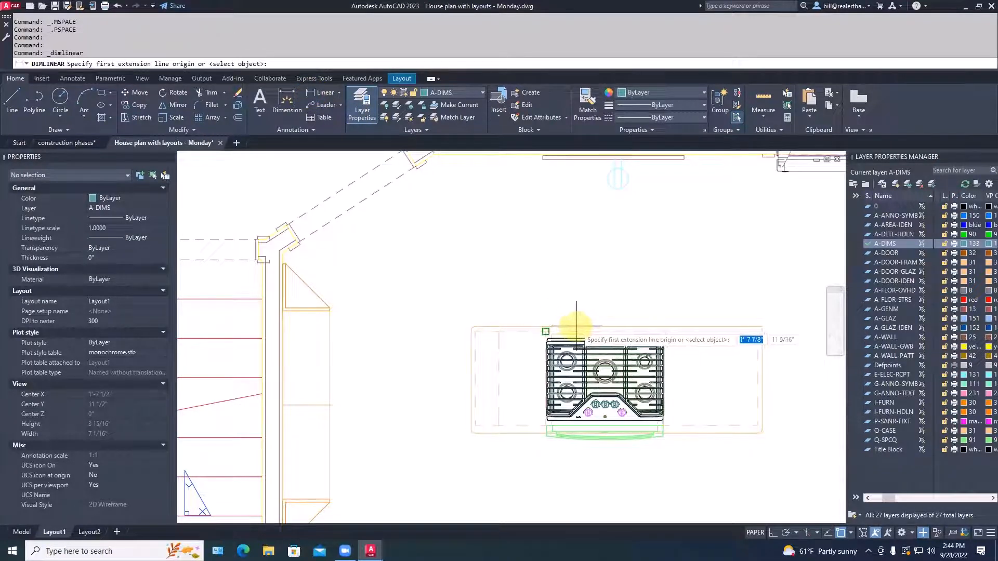
left_click(472, 330)
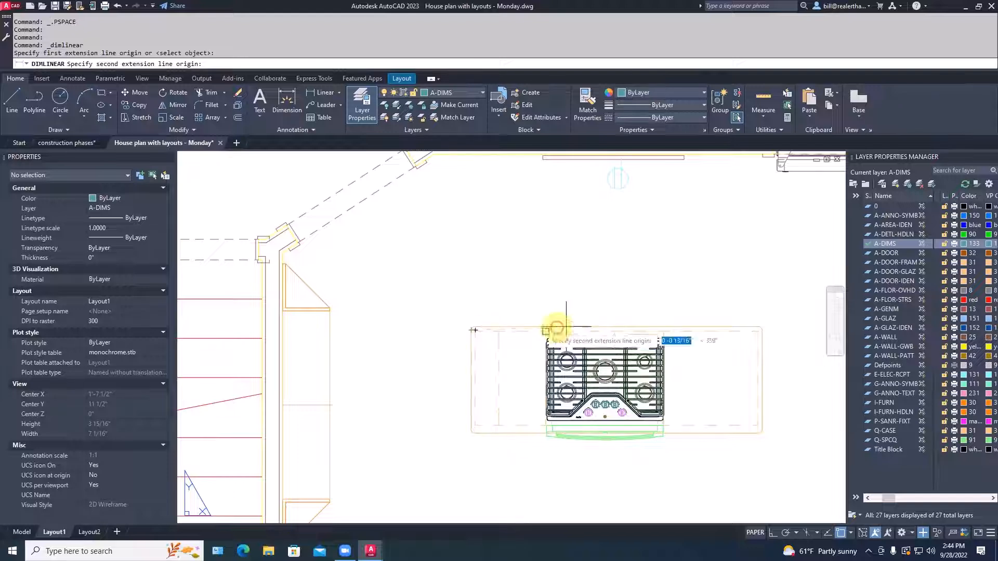
left_click(762, 330)
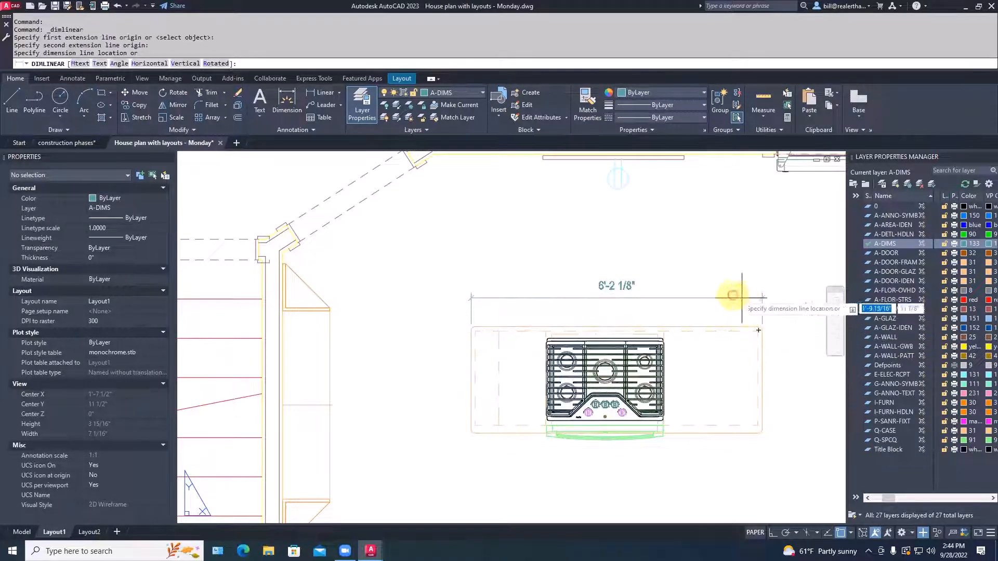
left_click(690, 287)
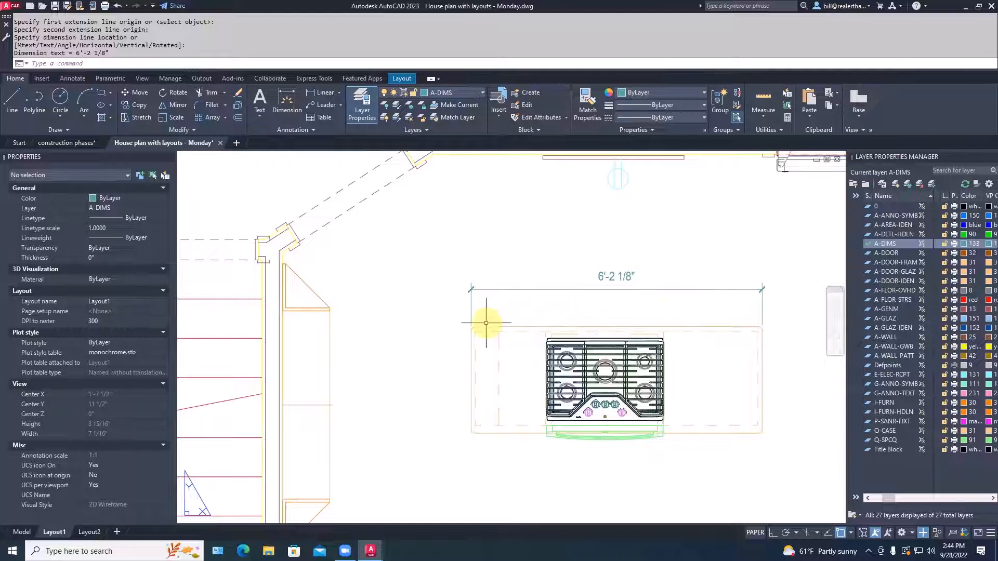
Step: Add a vertical linear dimension for the kitchen island's depth between its upper-left and lower-left corners, placed left of the island
key("space")
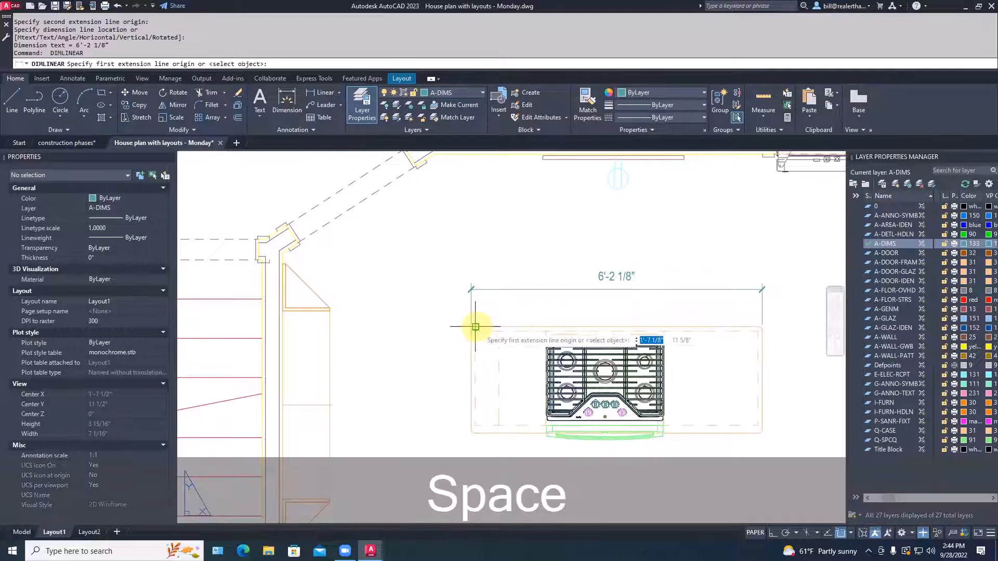
scroll(476, 325, "up", 5)
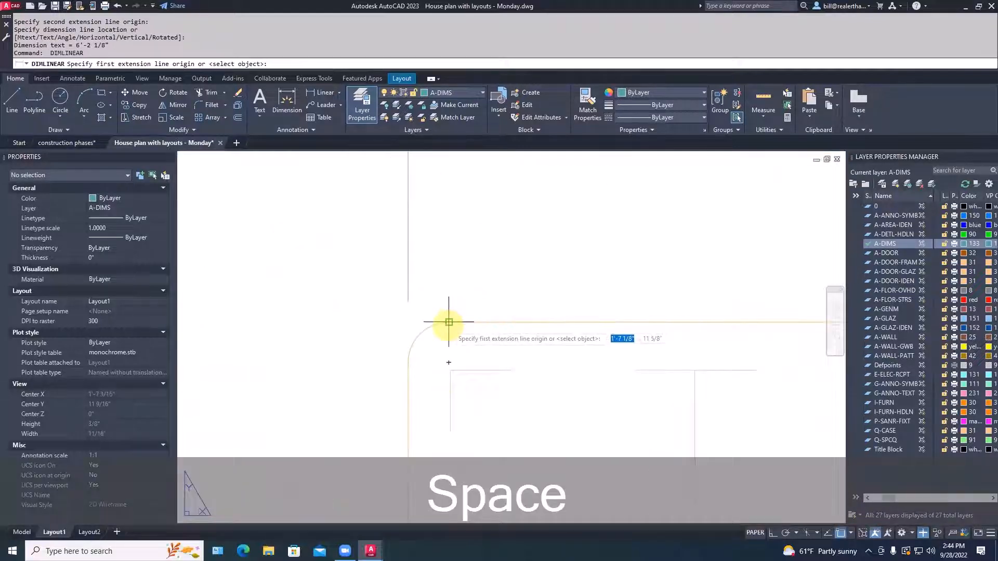
left_click(449, 327)
scroll(447, 330, "down", 3)
middle_click_drag(456, 436, 485, 220)
left_click(477, 379)
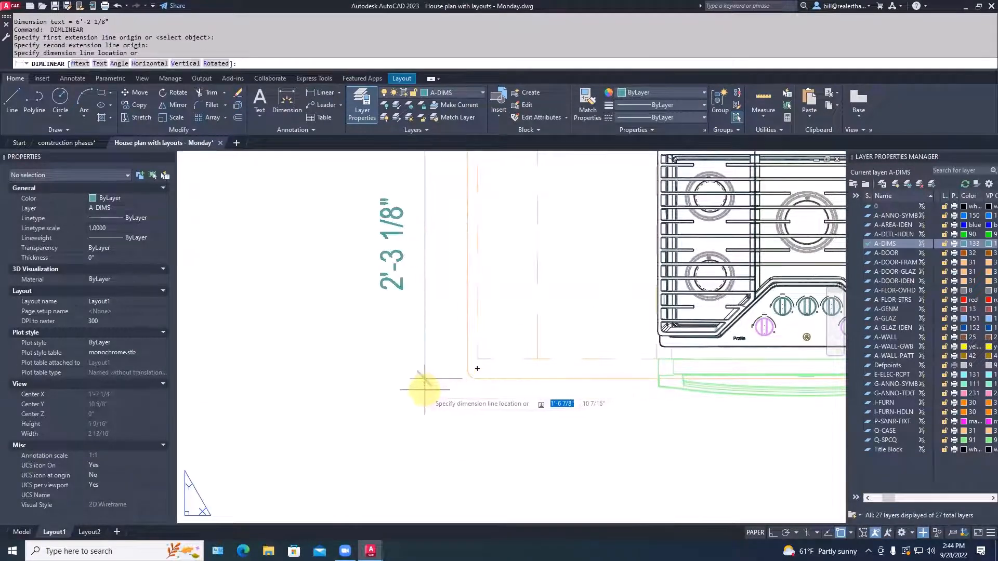
left_click(424, 384)
scroll(423, 383, "down", 4)
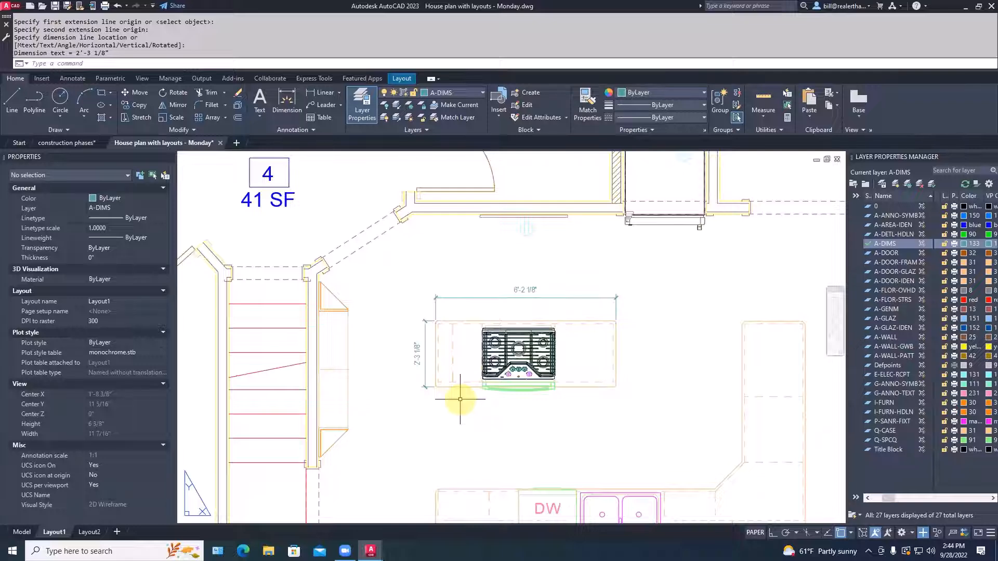
key("Escape")
Step: Try moving the island's width dimension straight up away from the island, and undo the move
scroll(468, 406, "down", 3)
mouse_move(470, 408)
middle_mouse_down()
mouse_move(482, 361)
mouse_move(507, 335)
middle_mouse_up()
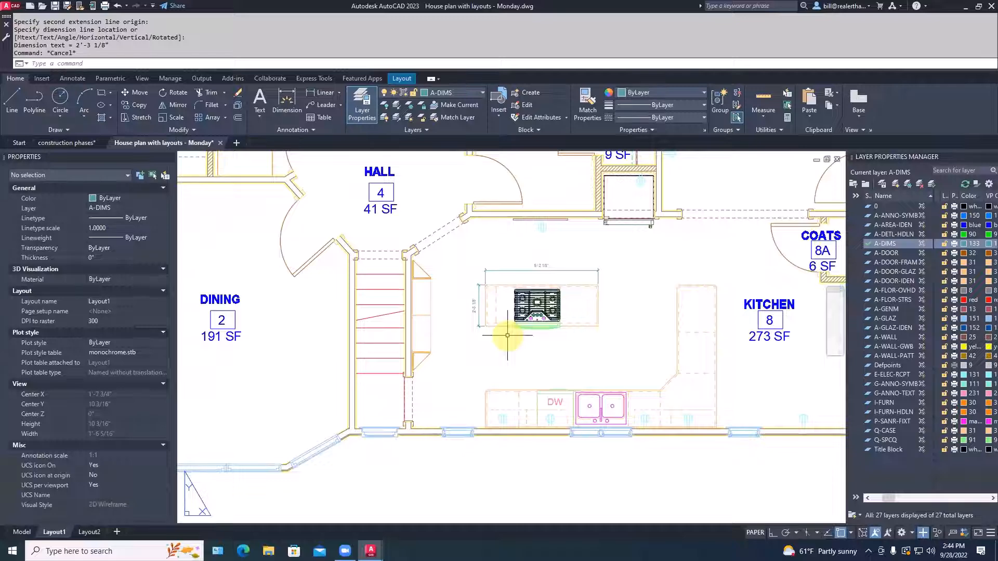
scroll(507, 336, "down", 4)
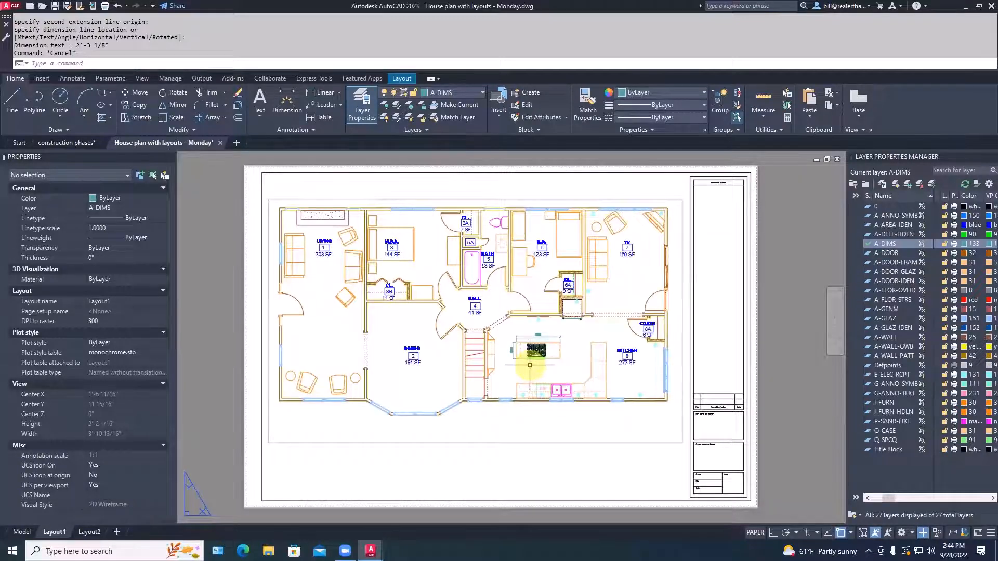
scroll(546, 341, "up", 10)
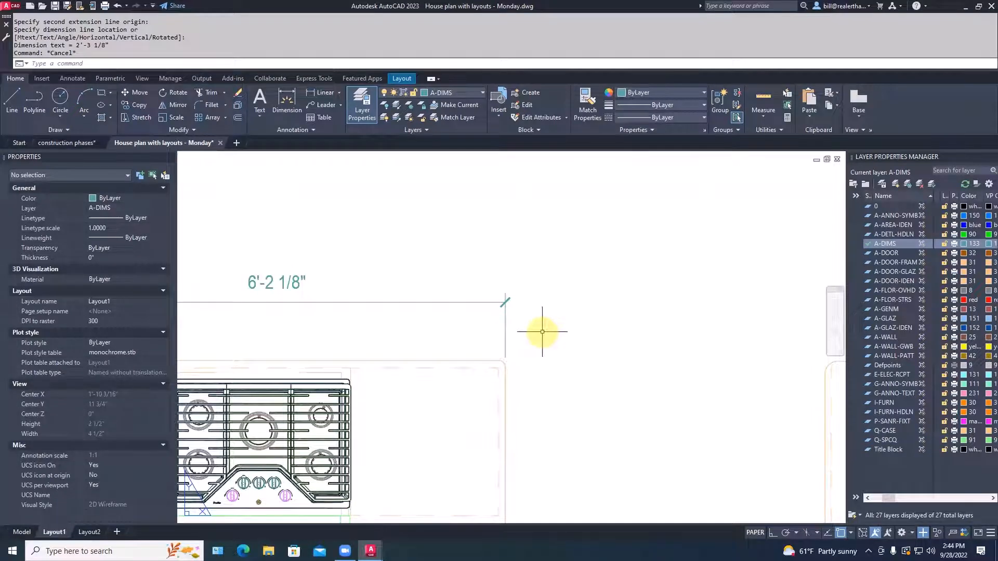
type("m")
key("Return")
left_click(544, 343)
left_click(500, 291)
key("space")
left_click(545, 338)
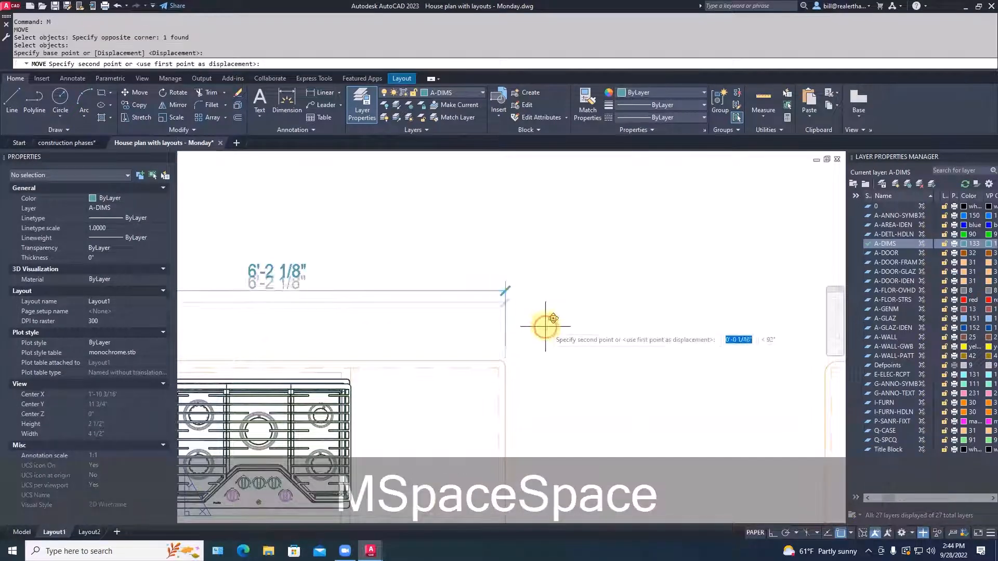
left_click(544, 307)
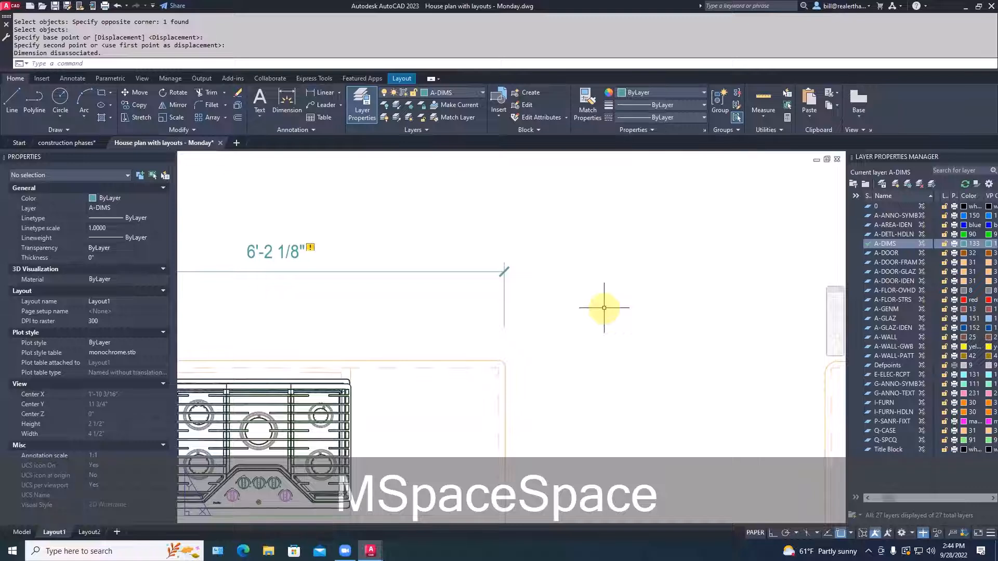
key("ctrl+z")
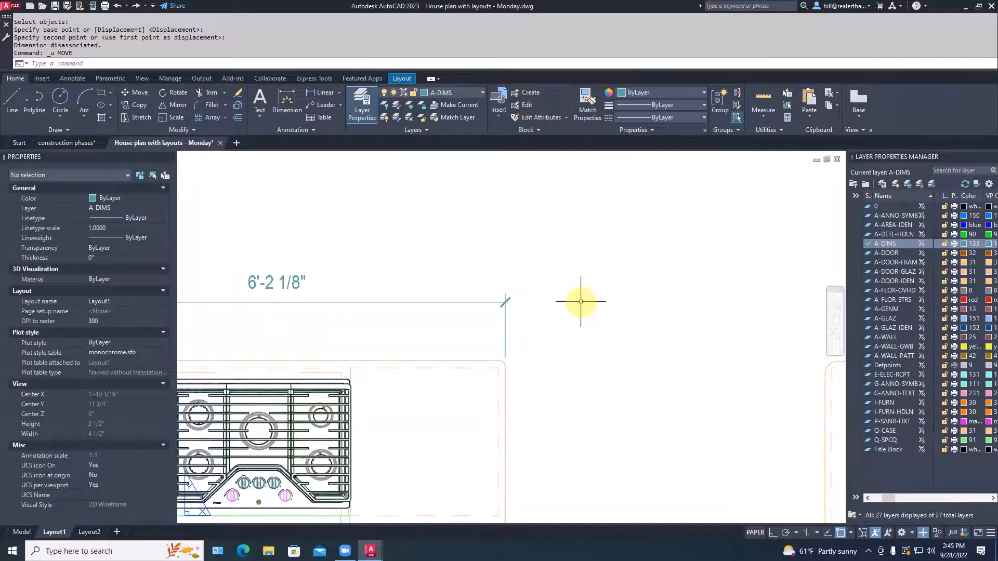
Step: Try moving the island's width dimension diagonally up and to the right from its right extension line, and undo it
type("M")
key("space")
left_click(505, 335)
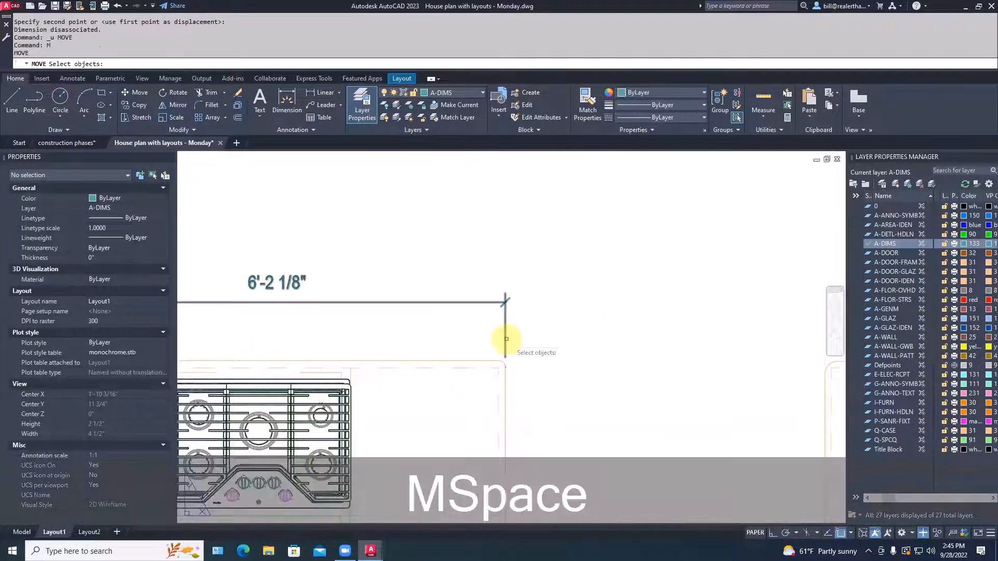
key("space")
left_click(506, 337)
left_click(524, 323)
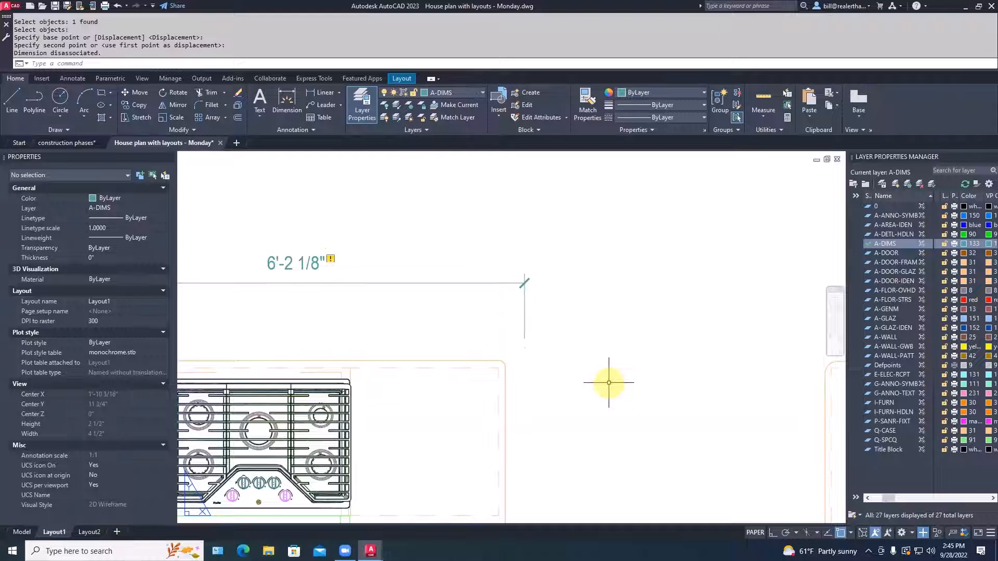
key("ctrl+z")
Step: Reassociate the island's width dimension by attaching its extension lines to the island's upper-left and upper-right corners
scroll(462, 344, "up", 2)
middle_click_drag(462, 344, 509, 333)
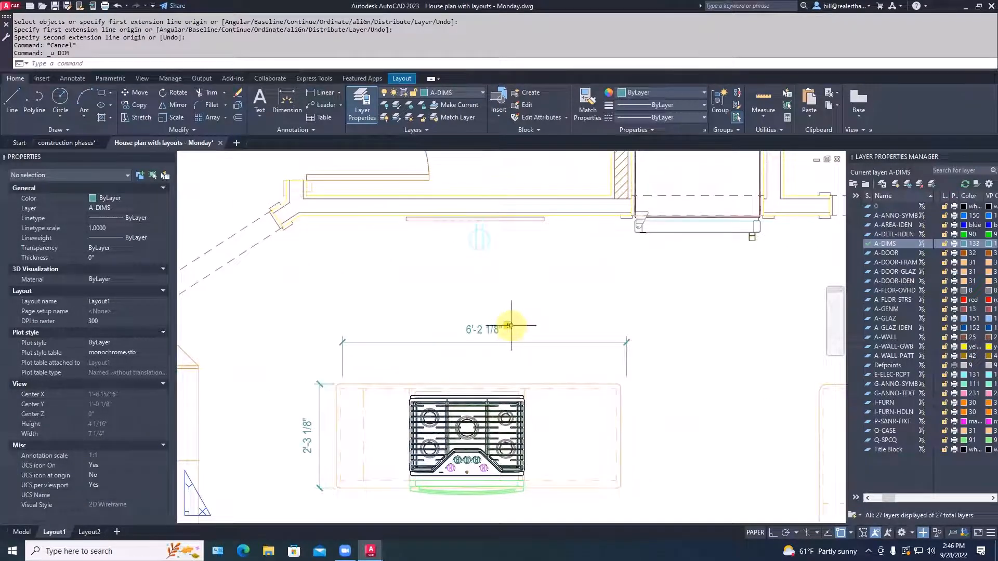
scroll(515, 323, "up", 2)
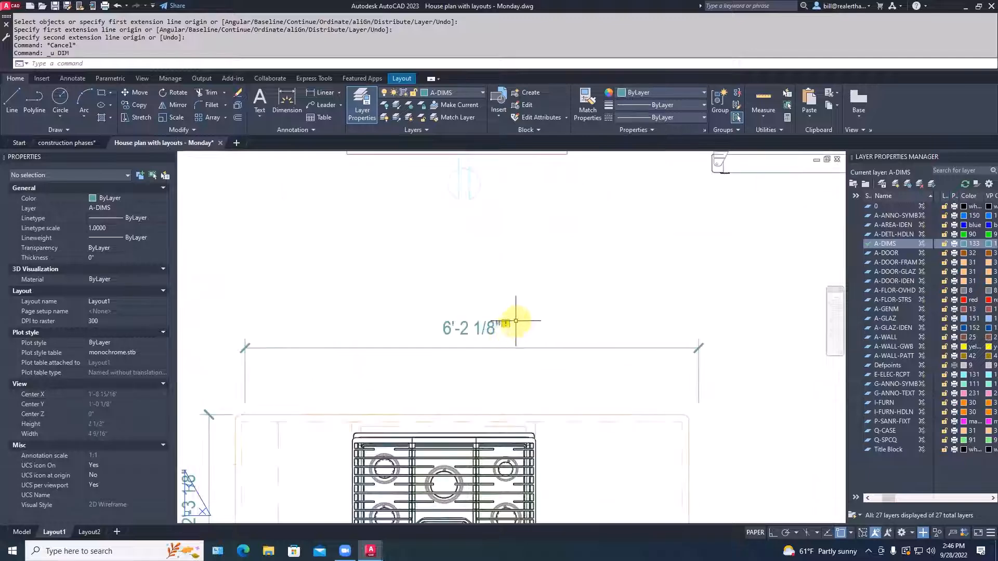
left_click(507, 326)
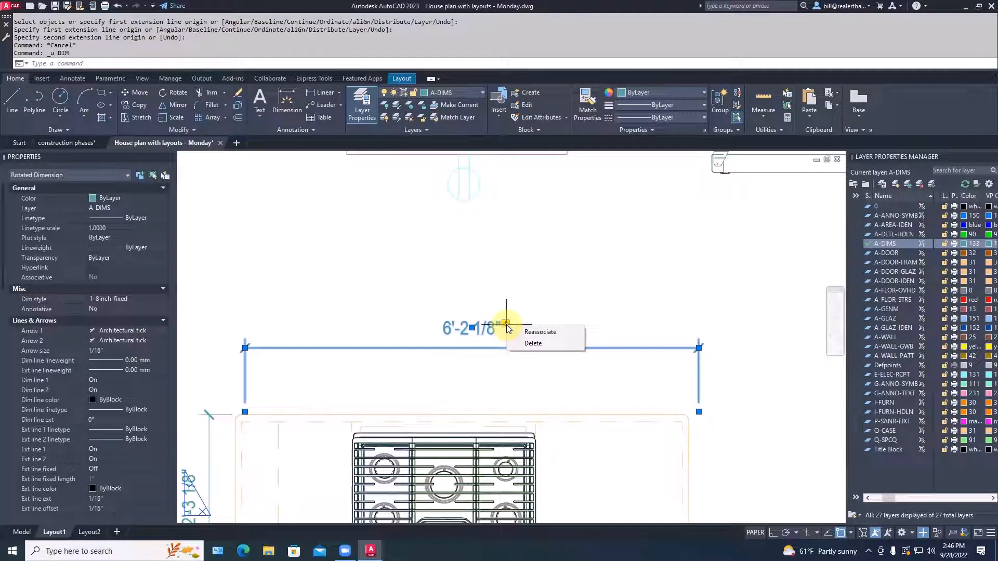
left_click(540, 332)
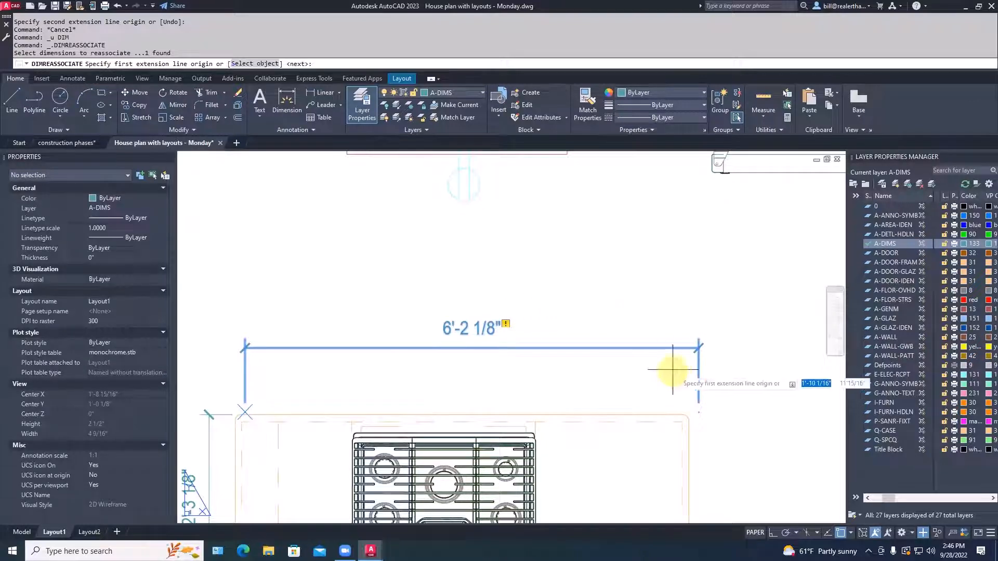
scroll(241, 413, "up", 6)
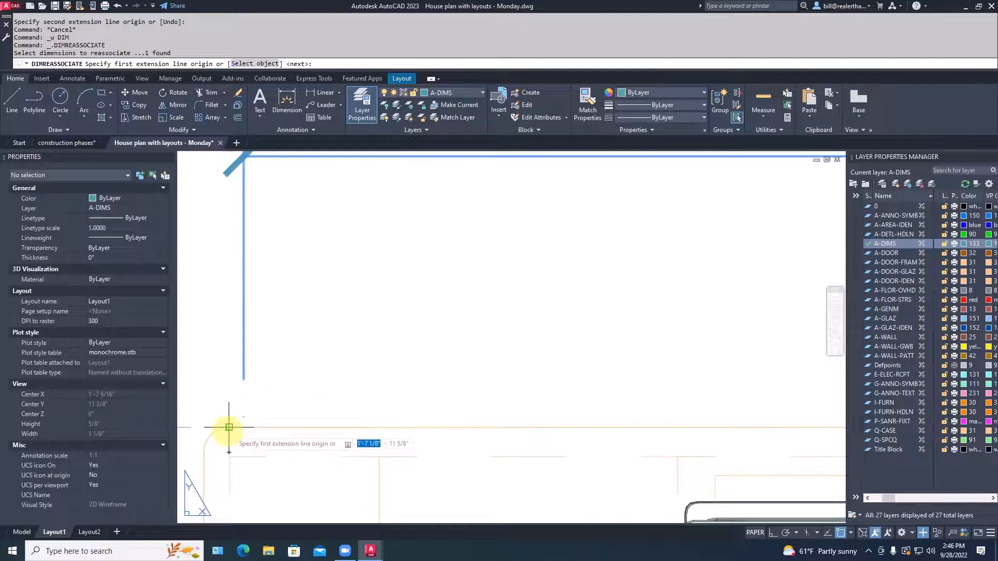
left_click(204, 452)
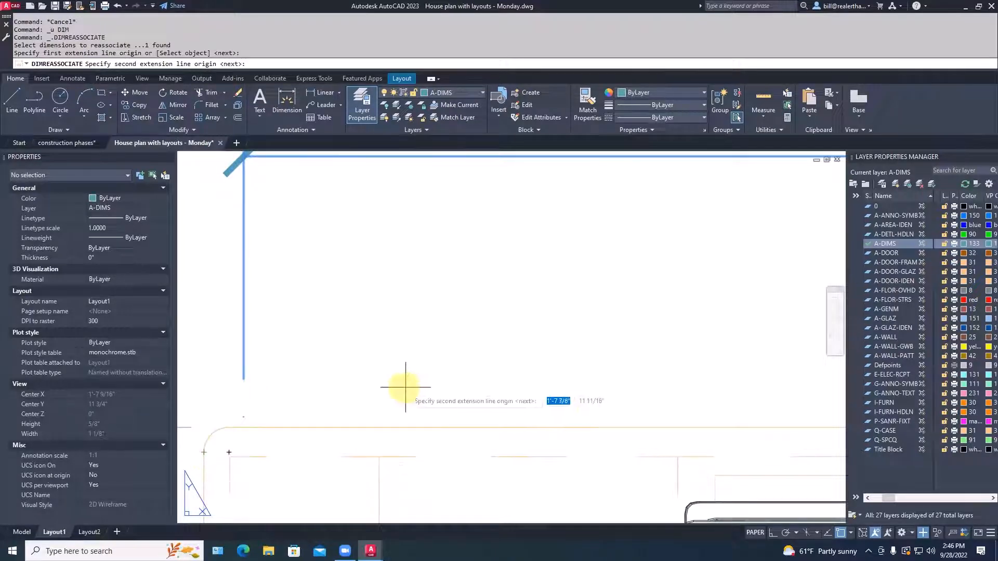
scroll(434, 383, "down", 4)
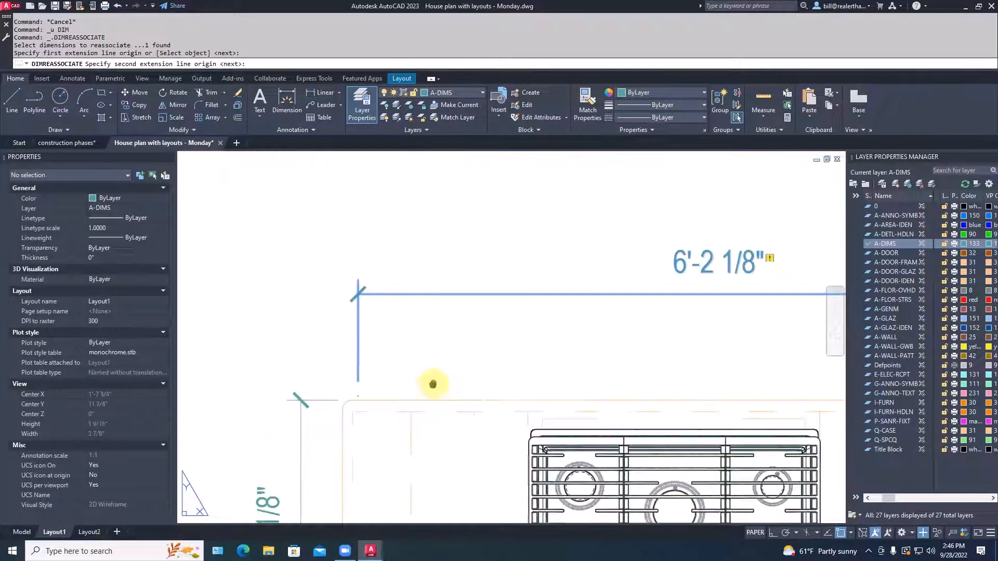
middle_click_drag(435, 383, 327, 381)
middle_click_drag(689, 387, 528, 387)
scroll(720, 398, "up", 2)
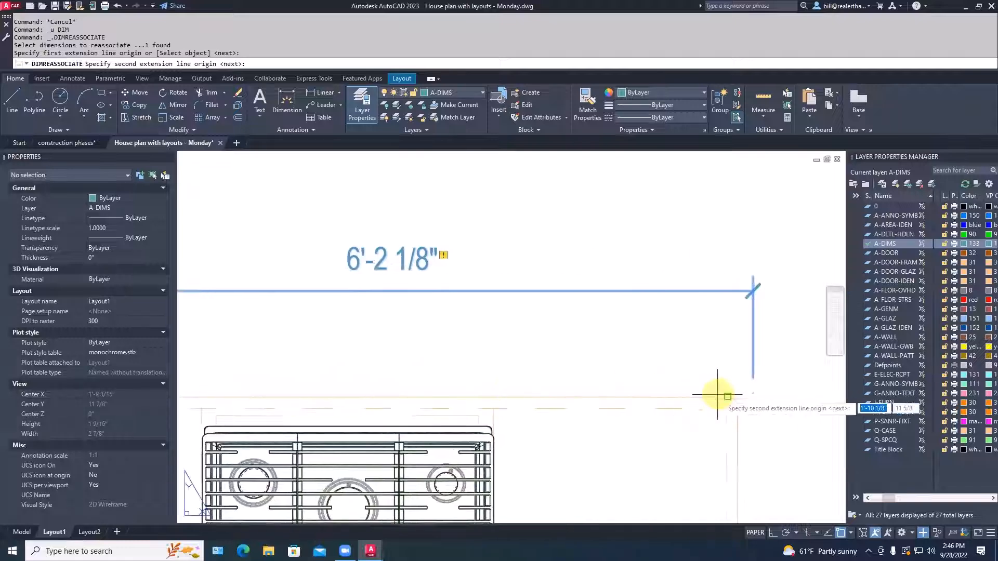
left_click(743, 406)
scroll(769, 389, "down", 2)
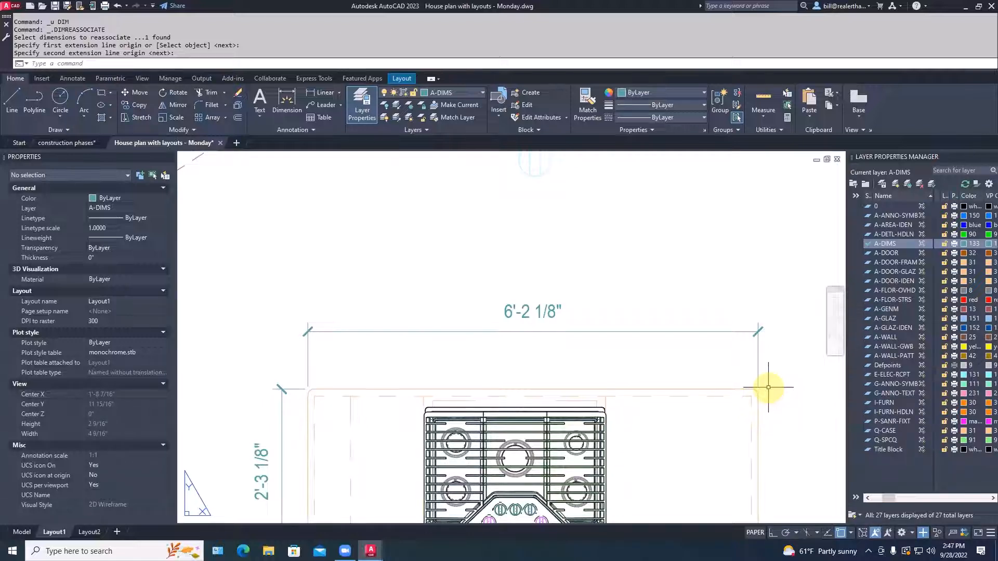
Step: Switch from Layout1 to model space and examine the kitchen island there for the paper-space dimensions
scroll(713, 408, "down", 10)
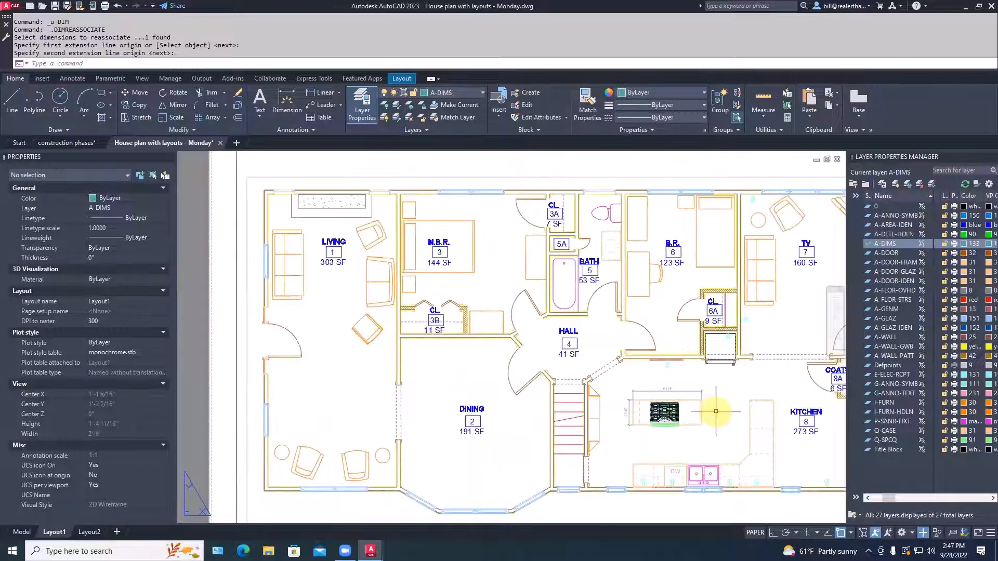
middle_click_drag(716, 412, 679, 384)
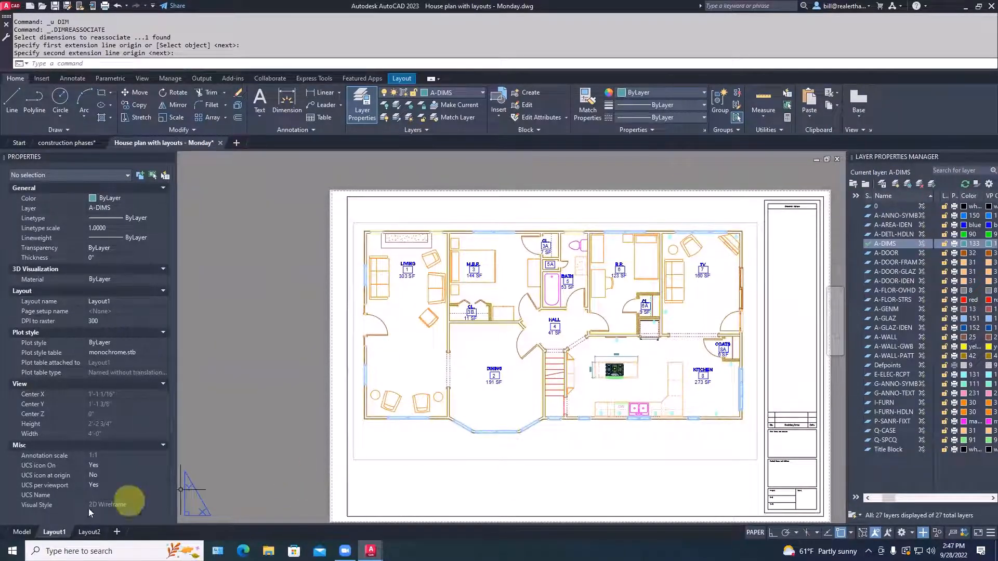
left_click(21, 534)
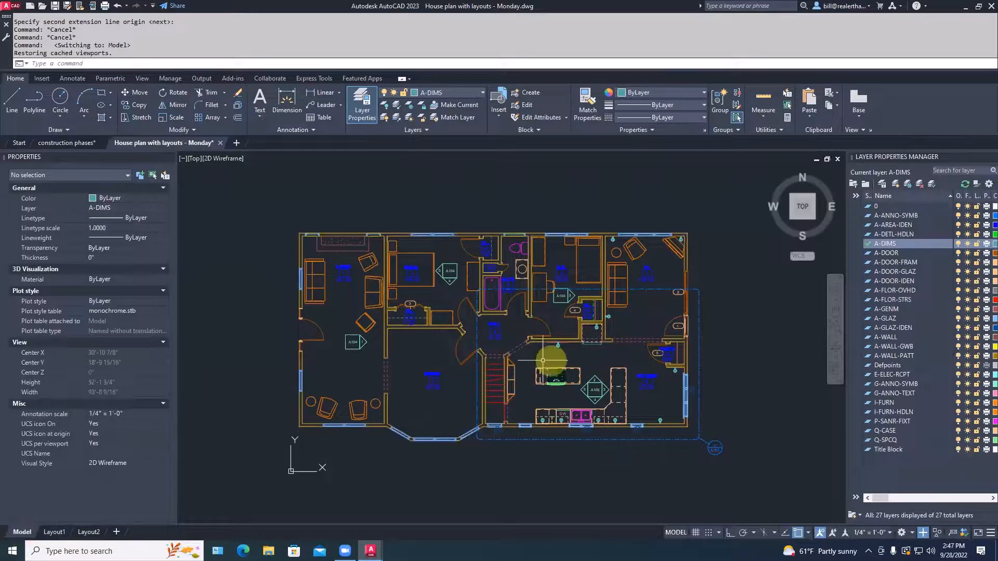
scroll(541, 381, "up", 5)
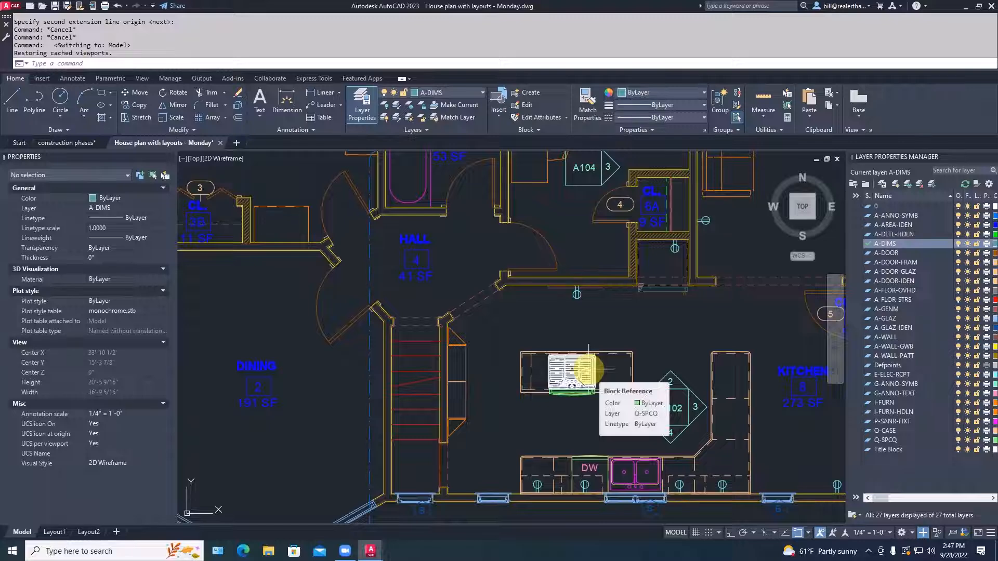
Step: Return to Layout1 and continue the island's width dimension across the aisle to the near edge of the right-hand kitchen counter
left_click(54, 532)
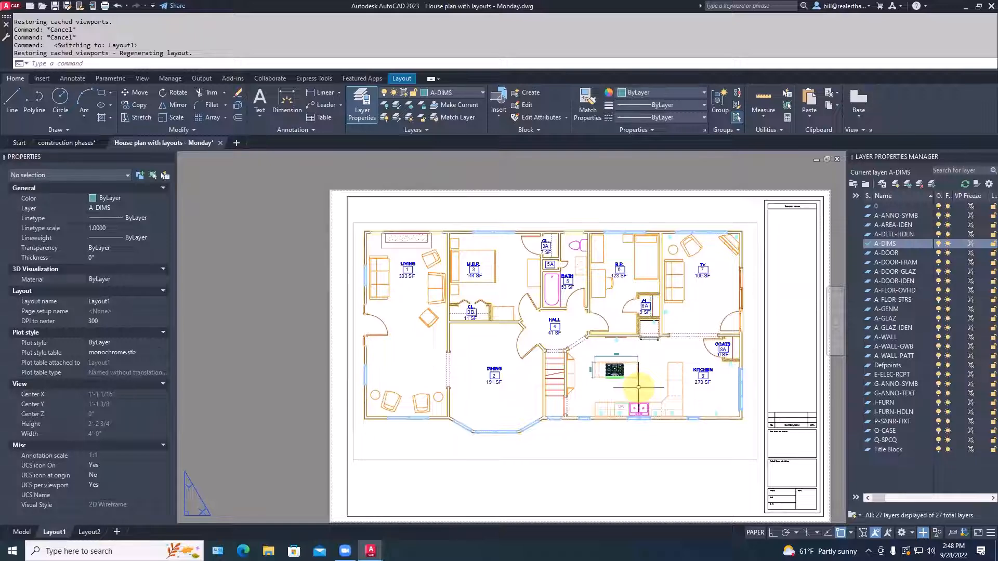
scroll(651, 365, "up", 6)
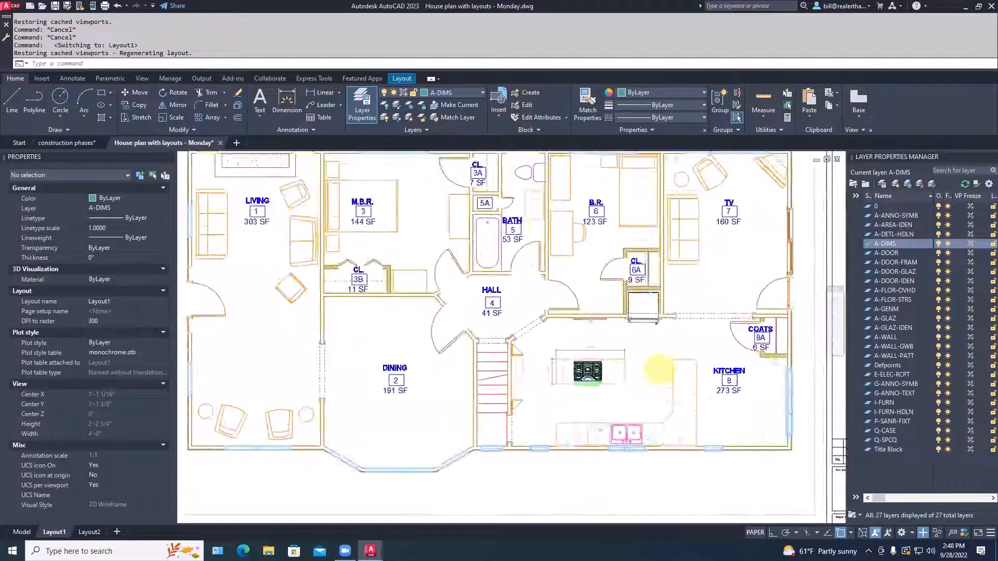
middle_click_drag(651, 365, 599, 373)
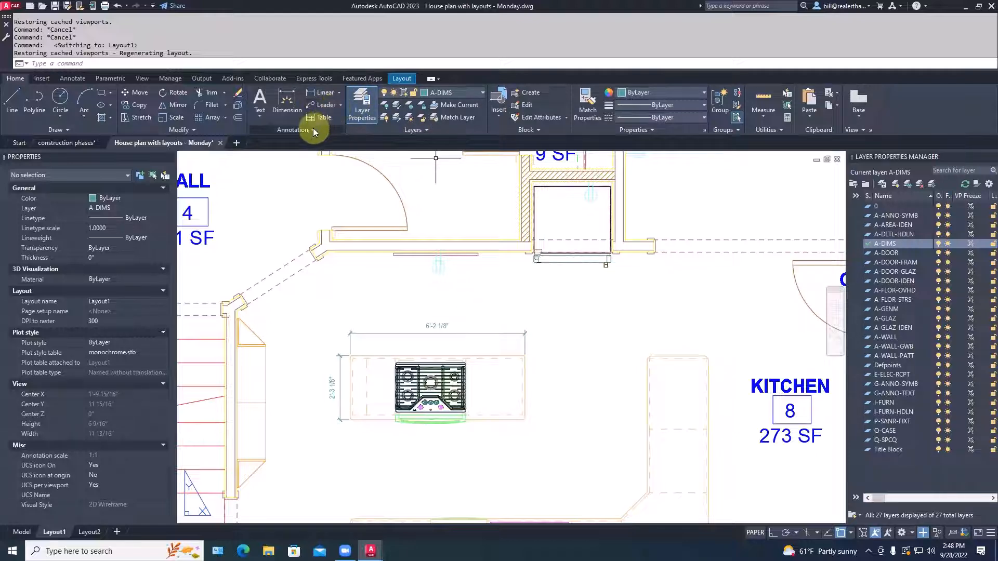
left_click(288, 104)
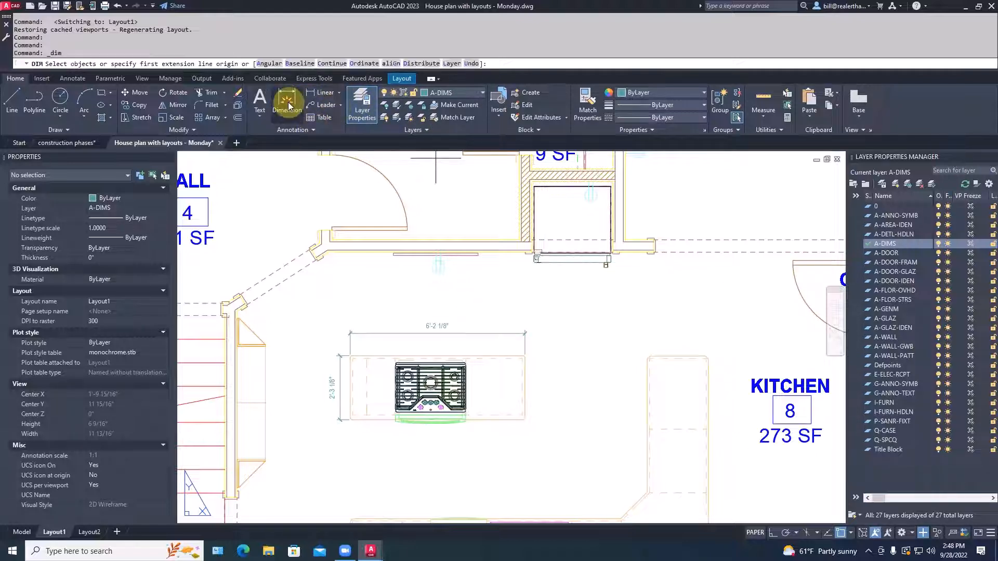
left_click(328, 64)
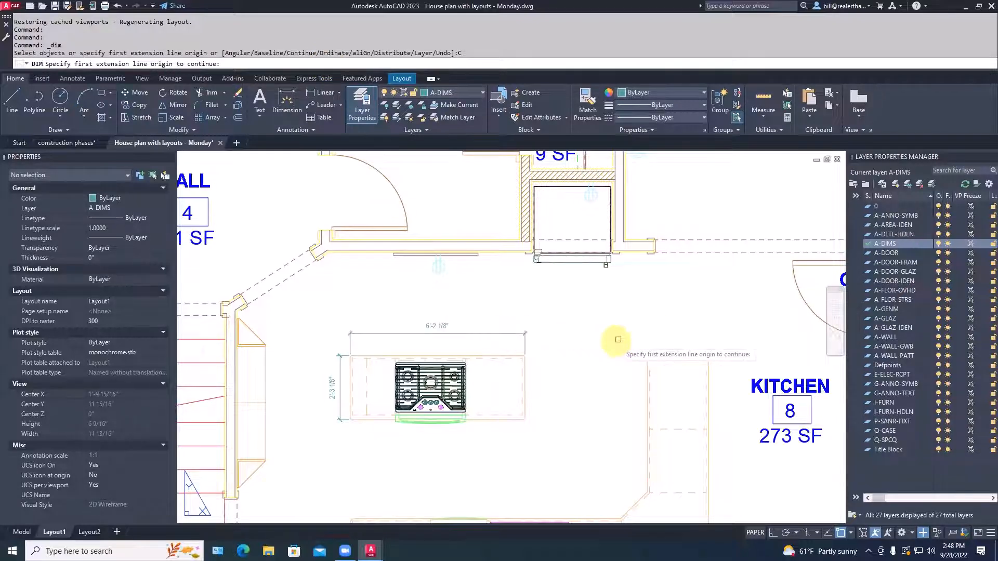
left_click(527, 342)
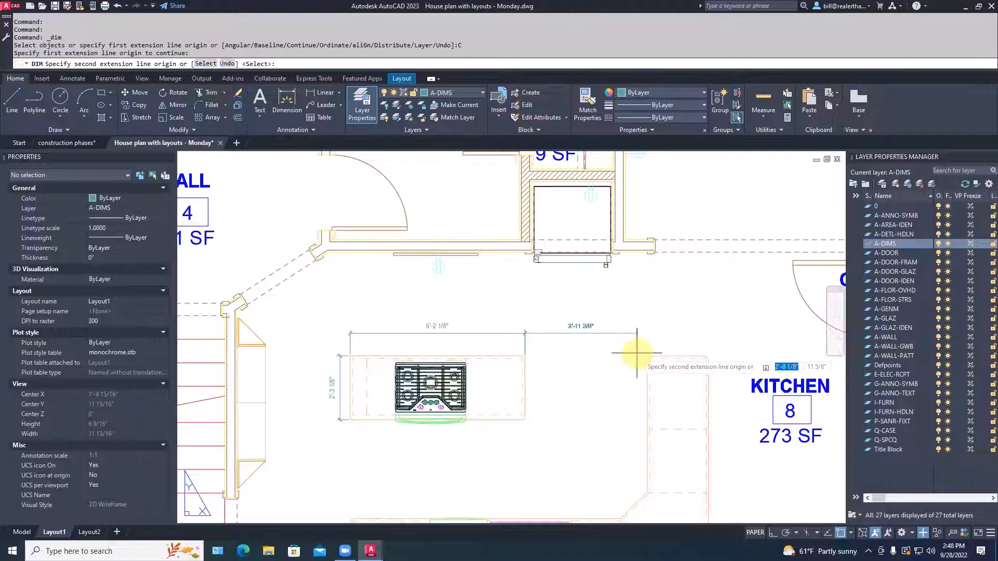
scroll(635, 346, "up", 4)
left_click(664, 373)
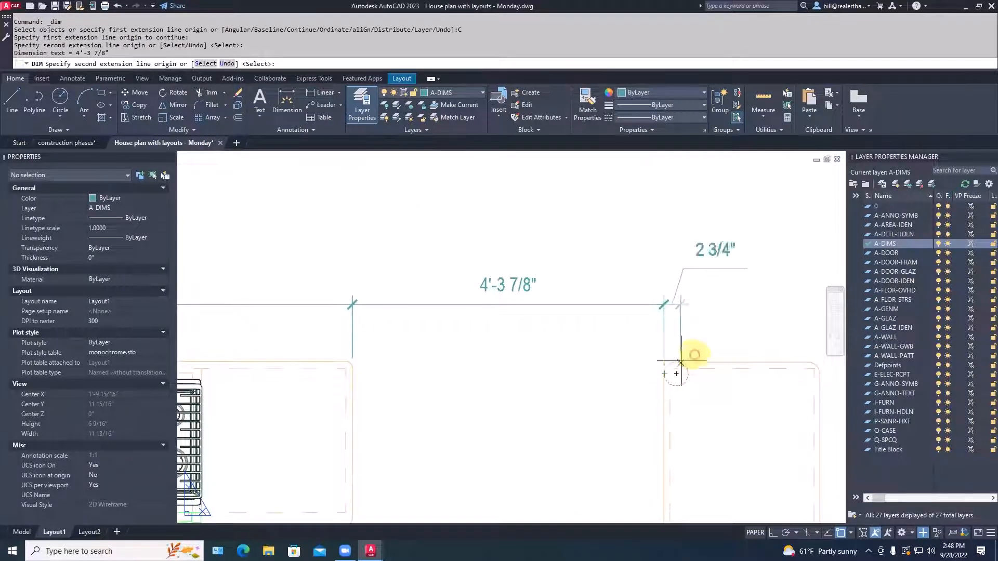
Step: Continue the horizontal dimension chain across the width of the right-hand counter to its outer edge
middle_click_drag(814, 344, 687, 349)
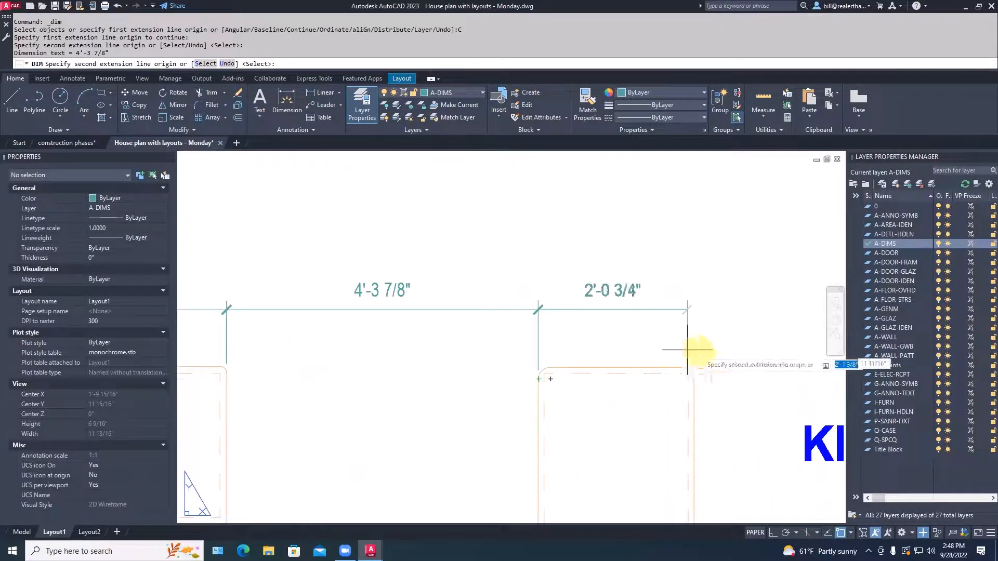
left_click(695, 378)
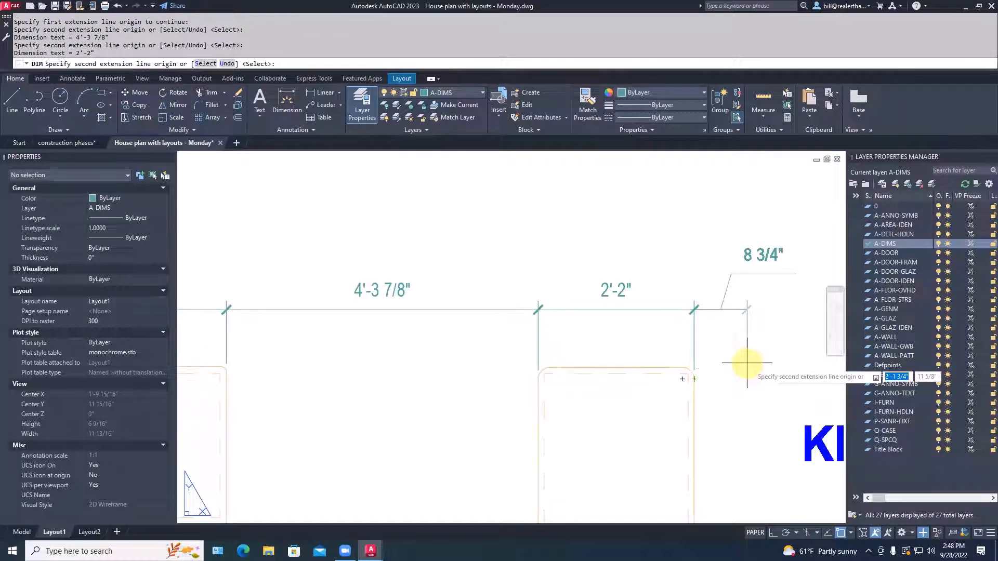
key("Escape")
Step: Continue the island's depth dimension down across the aisle to the front edge of the sink counter
scroll(747, 348, "down", 4)
middle_click_drag(748, 348, 747, 289)
scroll(747, 289, "down", 3)
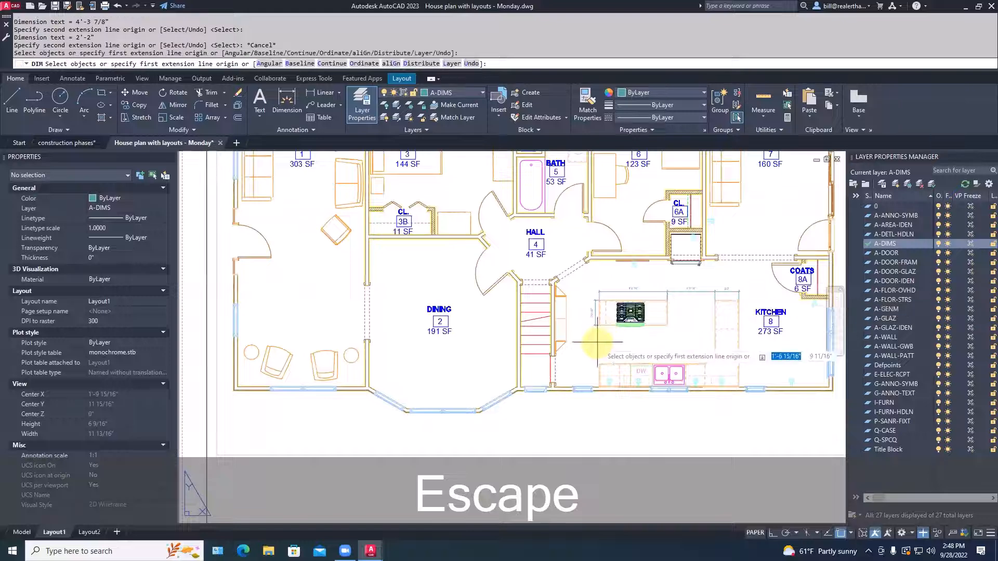
scroll(596, 342, "up", 3)
scroll(597, 343, "up", 2)
middle_click_drag(596, 343, 566, 320)
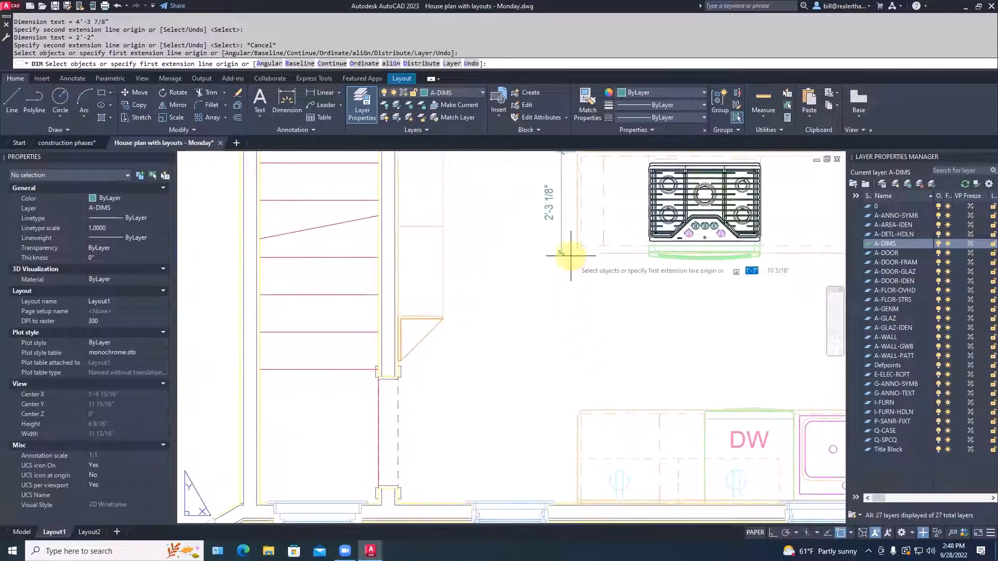
key("Escape")
key("Escape")
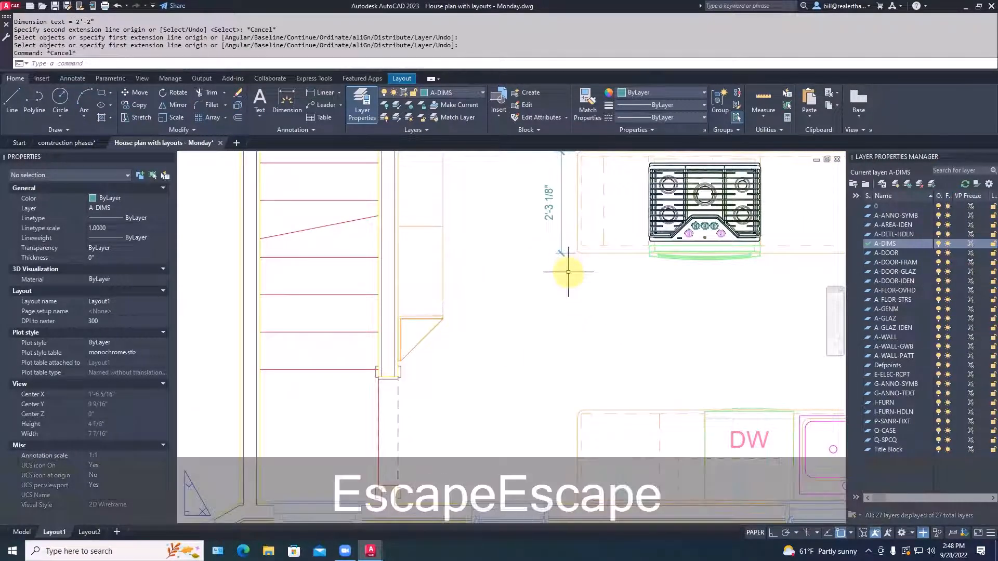
type("DIM")
key("Return")
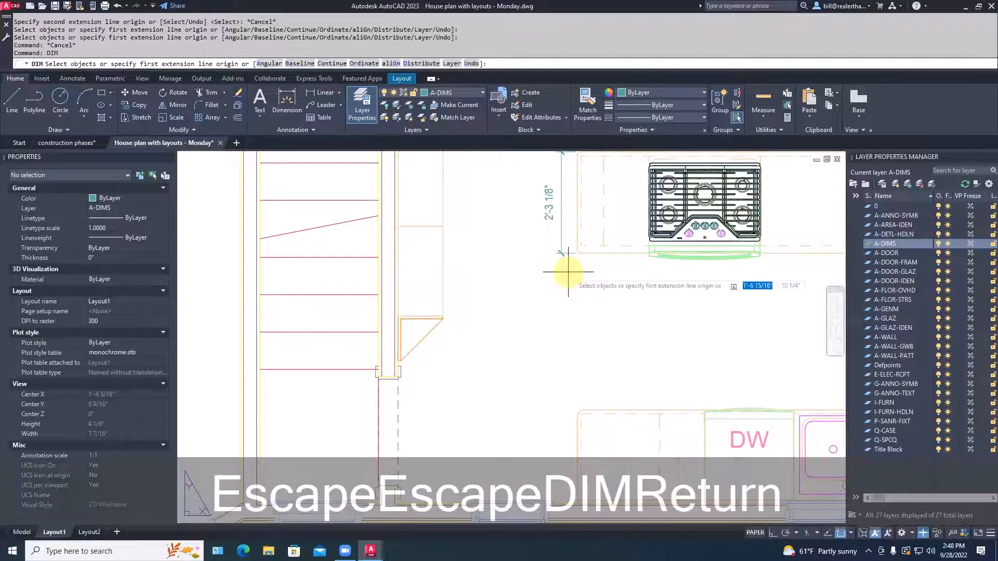
left_click(325, 64)
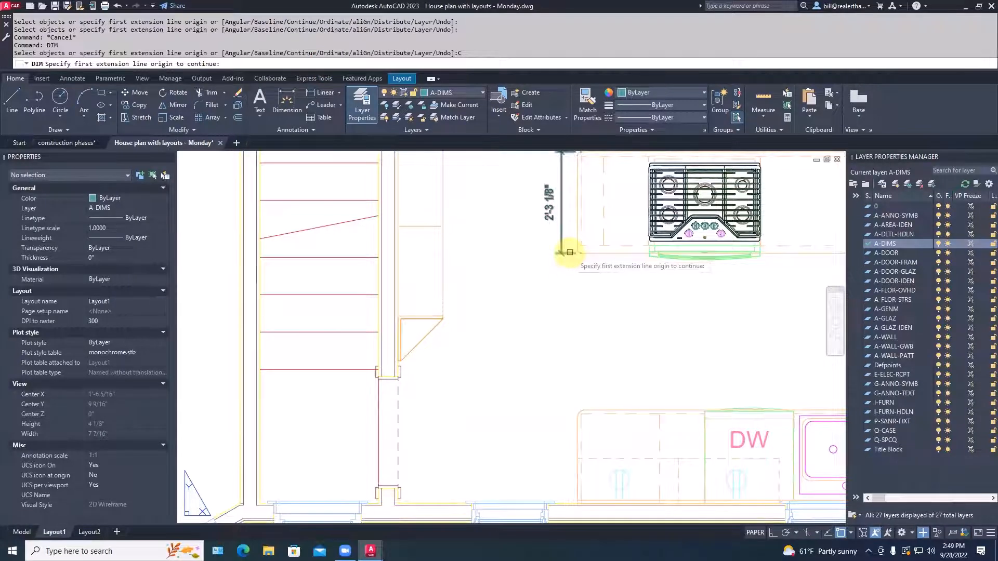
left_click(568, 252)
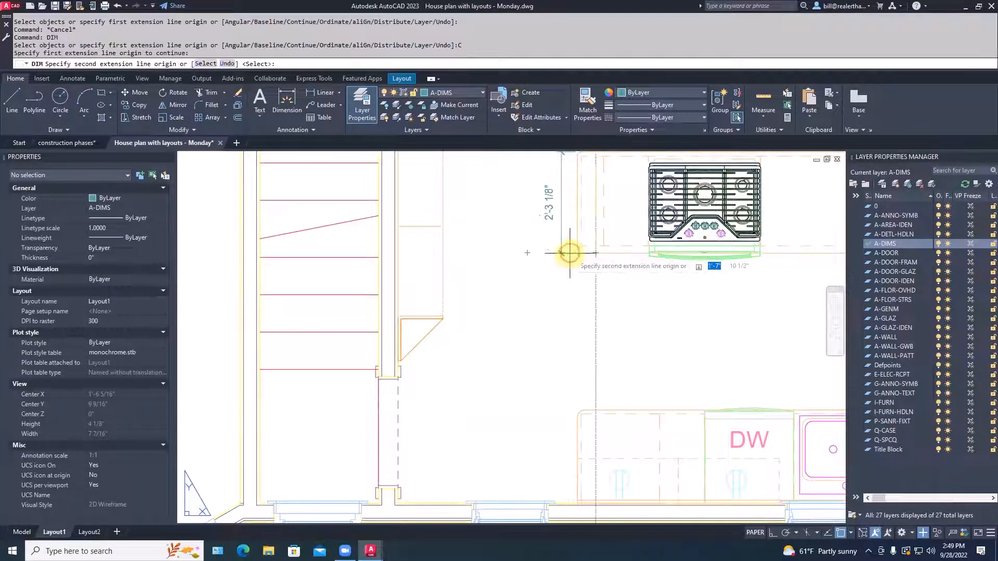
left_click(585, 409)
Step: Continue the vertical dimension chain across the depth of the sink counter to its back edge at the wall
scroll(575, 502, "up", 5)
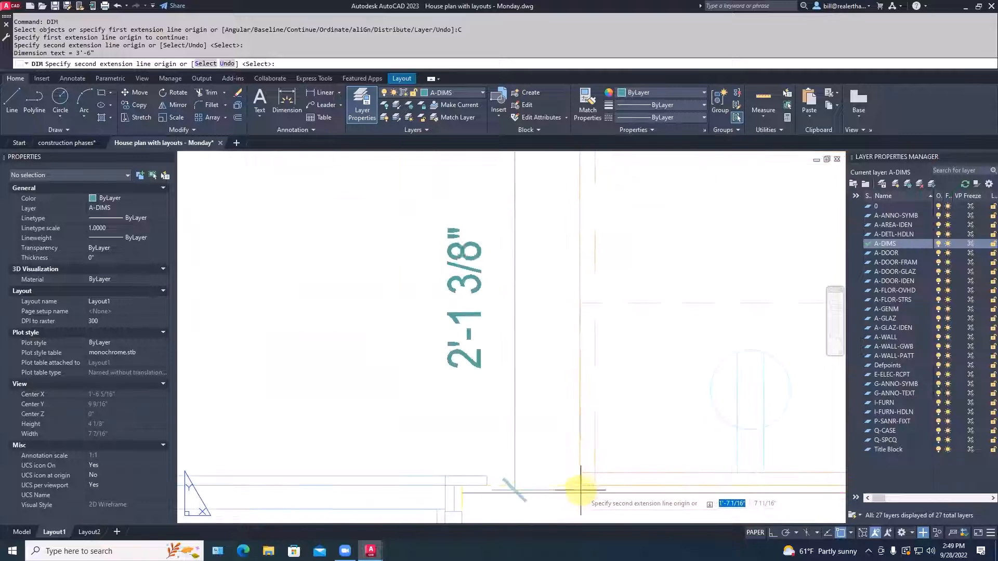
left_click(581, 486)
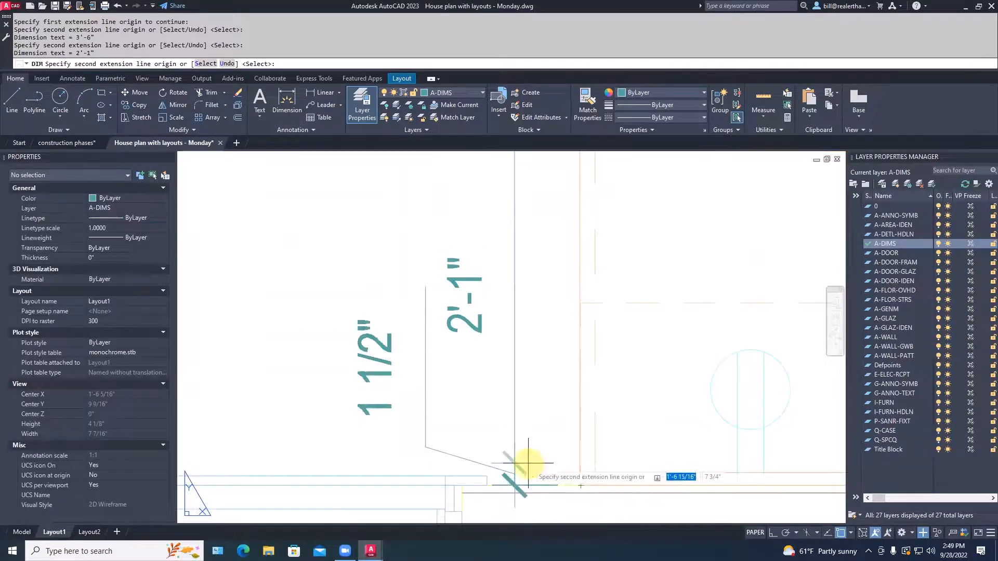
key("Escape")
Step: Examine the horizontal and vertical dimension chains on the kitchen plan and end the dimension command
scroll(530, 397, "down", 10)
middle_click_drag(640, 356, 559, 325)
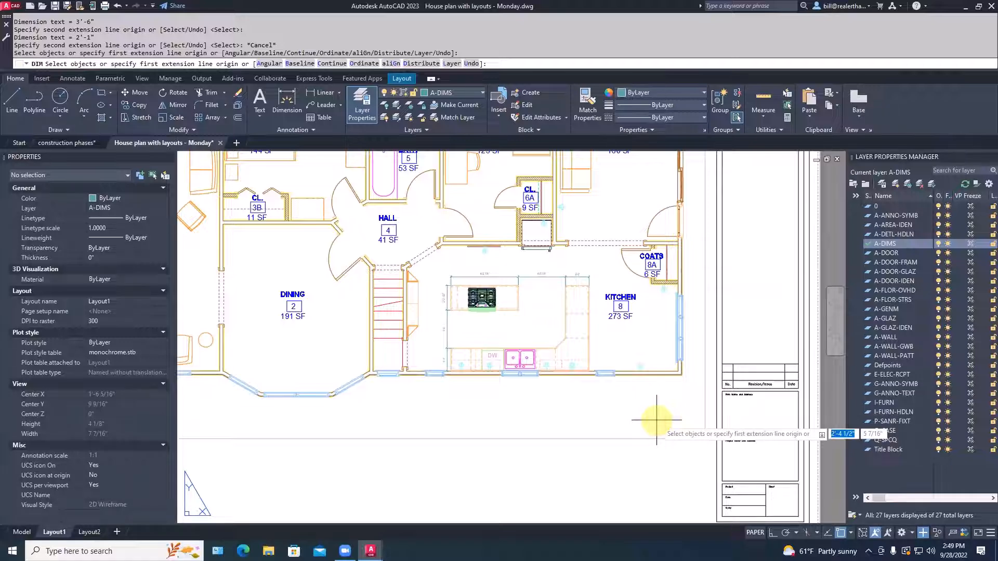
scroll(494, 351, "up", 3)
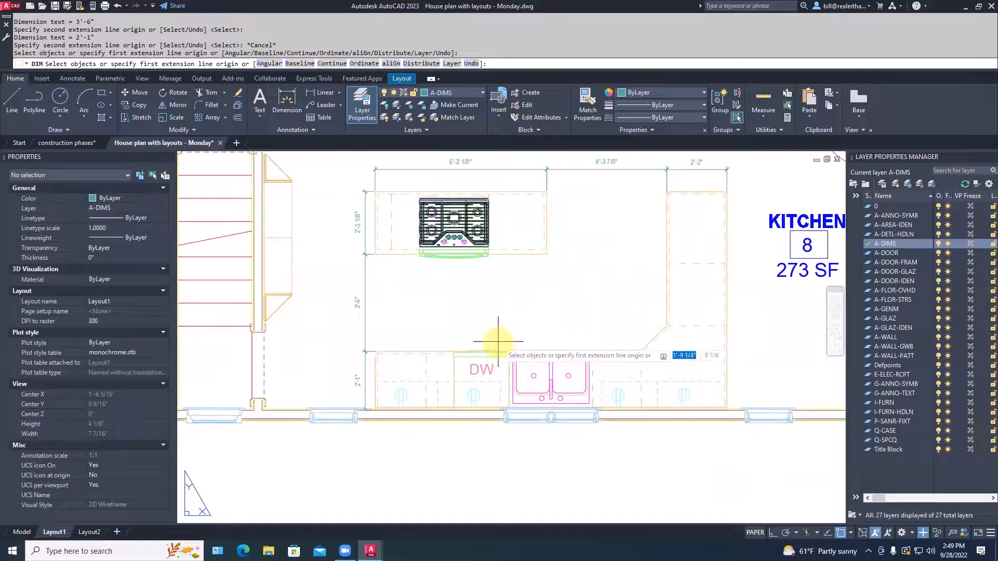
mouse_move(504, 319)
middle_mouse_down()
mouse_move(604, 325)
mouse_move(622, 373)
mouse_move(609, 406)
mouse_move(603, 390)
middle_mouse_up()
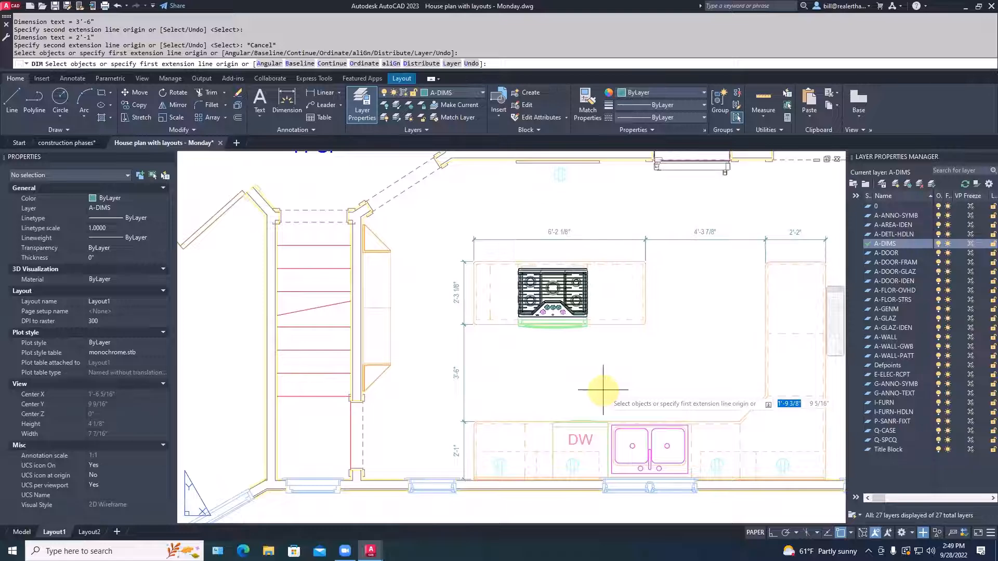
scroll(603, 390, "down", 6)
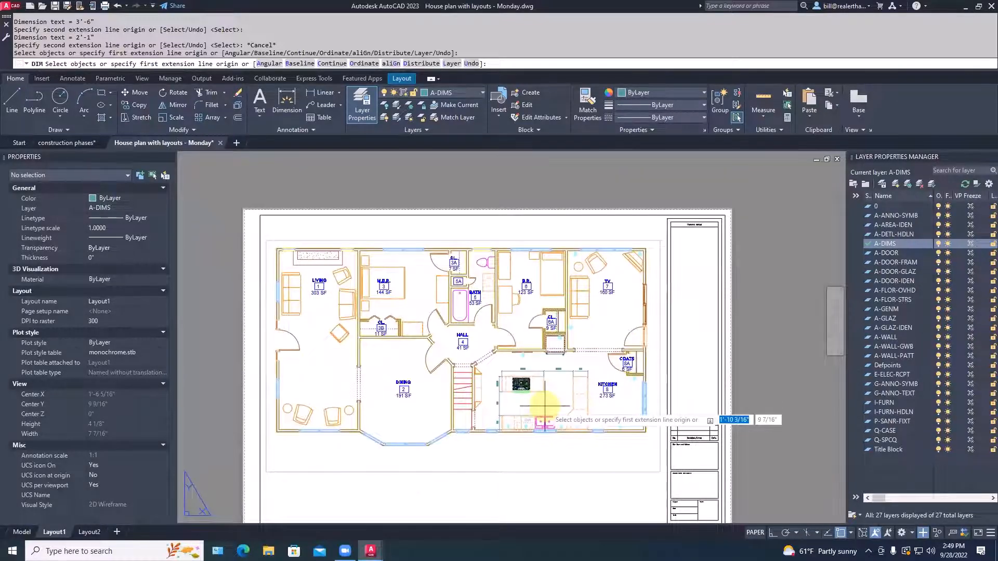
left_click(90, 532)
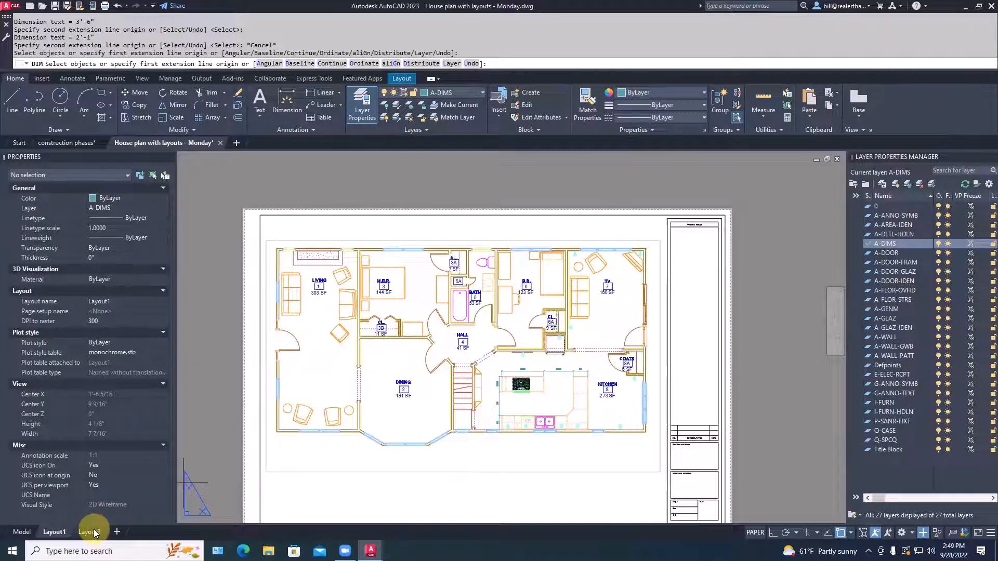
left_click(442, 501)
key("Escape")
key("Escape")
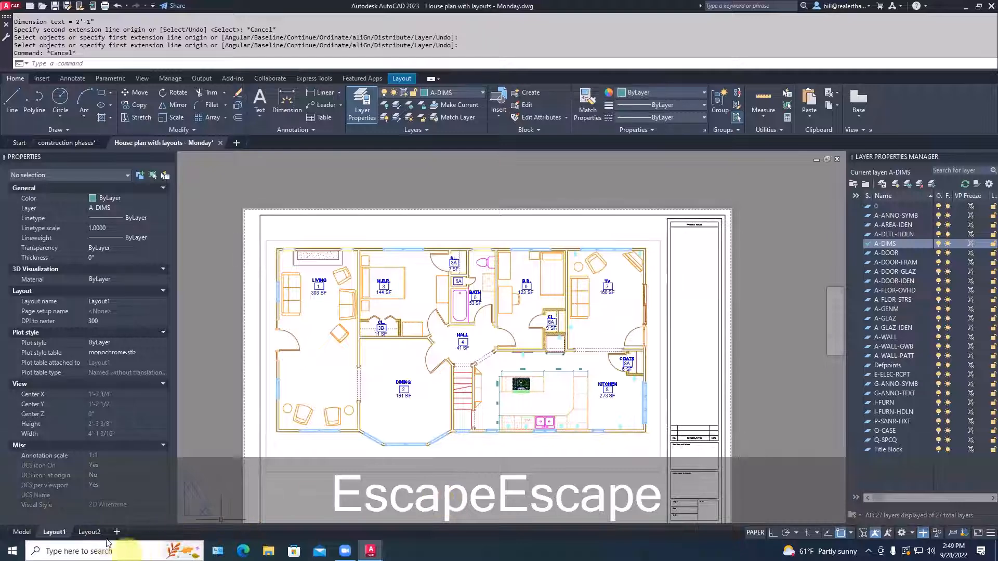
Step: Switch to Layout2 and activate model space inside its floor plan viewport around the closet walls by door 4
mouse_move(92, 536)
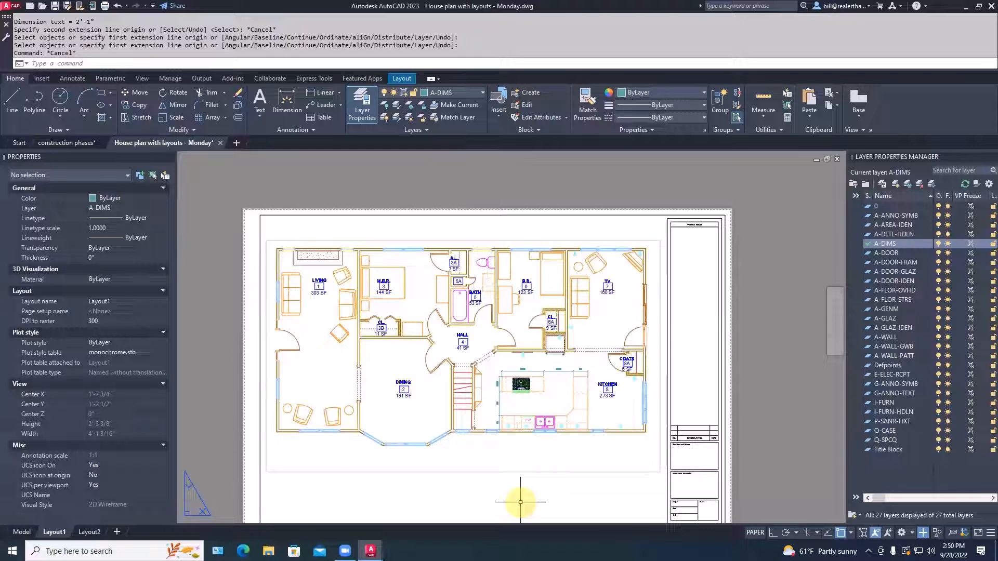
left_click(88, 532)
double_click(485, 362)
scroll(485, 362, "up", 2)
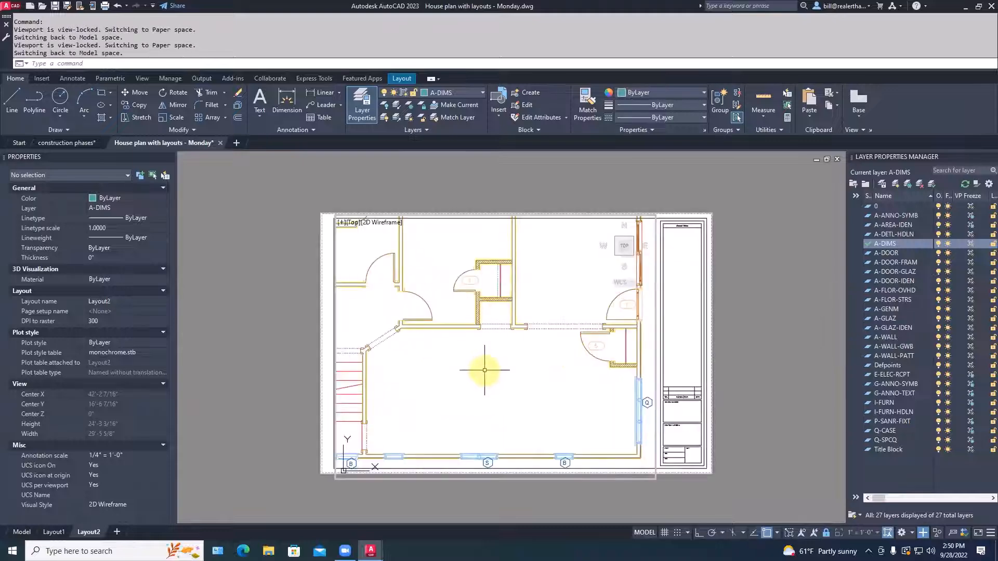
scroll(495, 270, "up", 6)
middle_click_drag(494, 271, 519, 299)
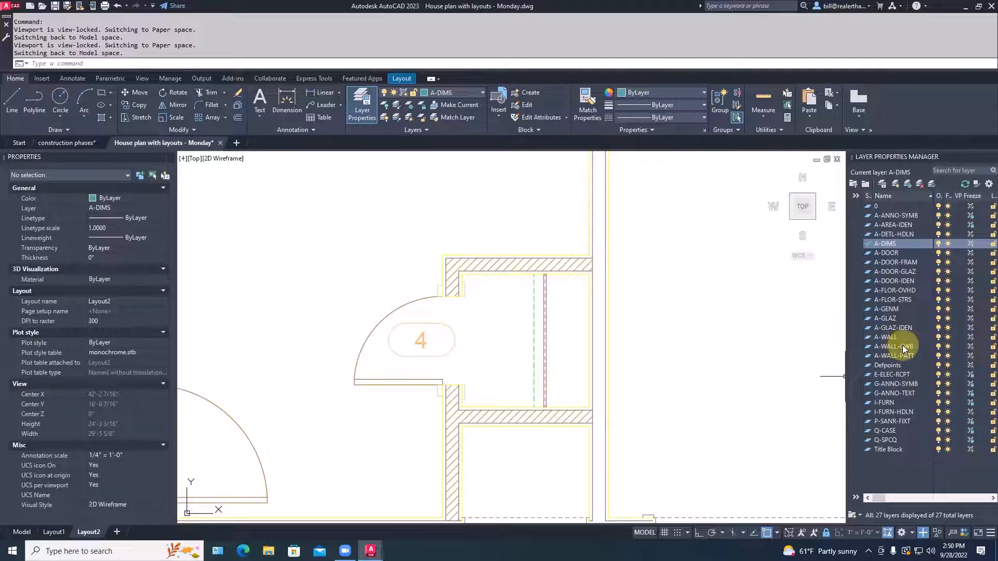
Step: Change the color of layer A-WALL-GWB to index color 30
left_click_drag(879, 499, 891, 498)
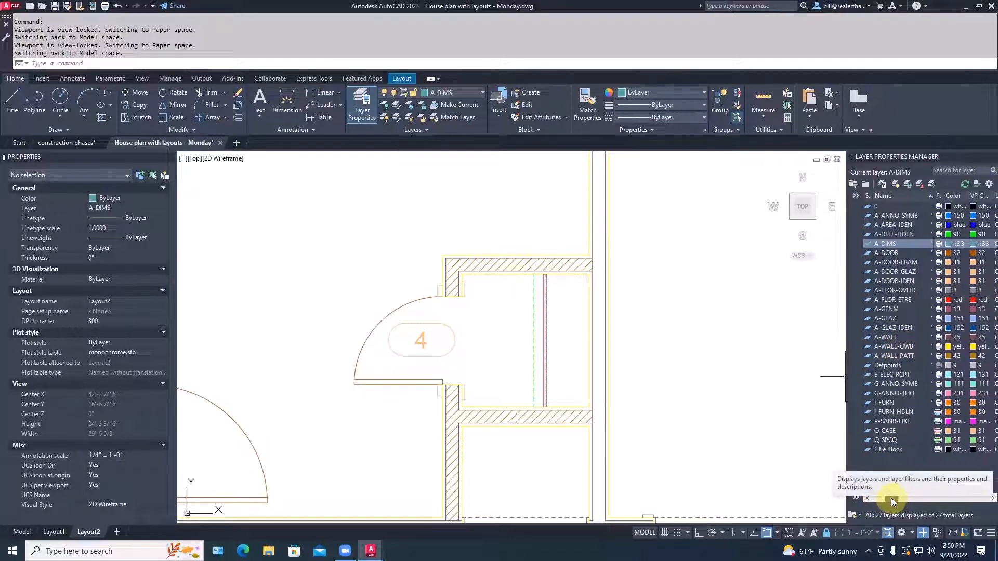
left_click(950, 347)
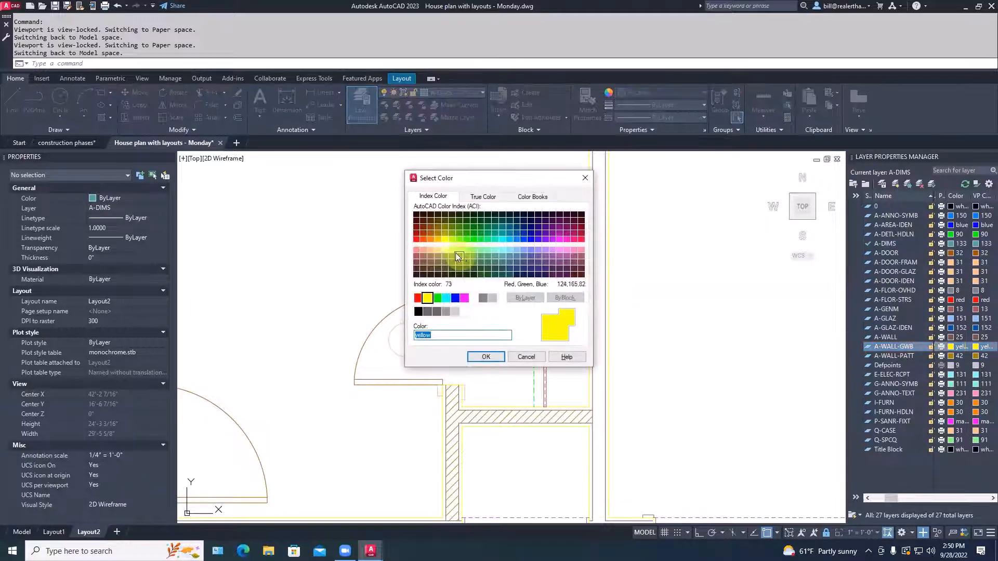
left_click(431, 239)
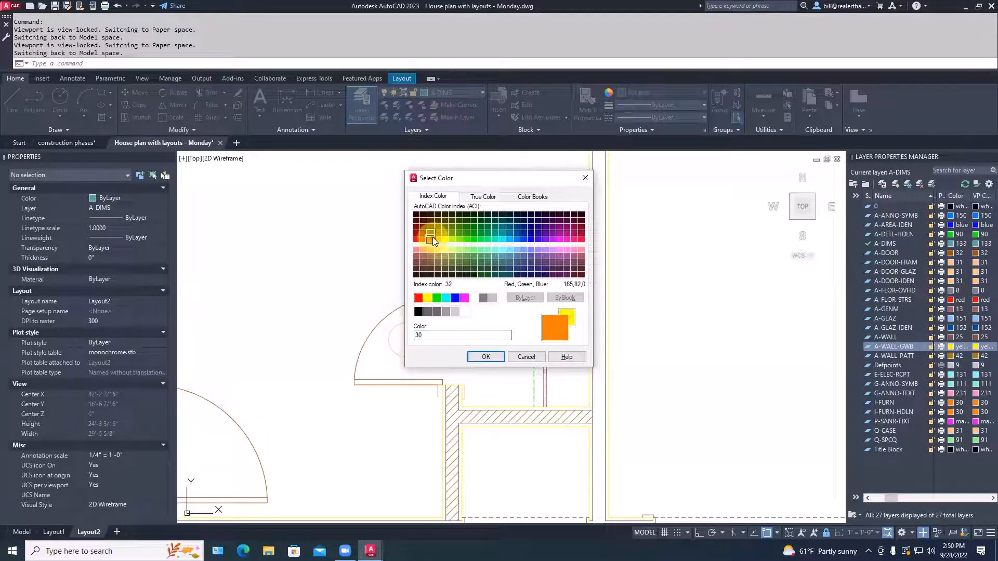
left_click(492, 355)
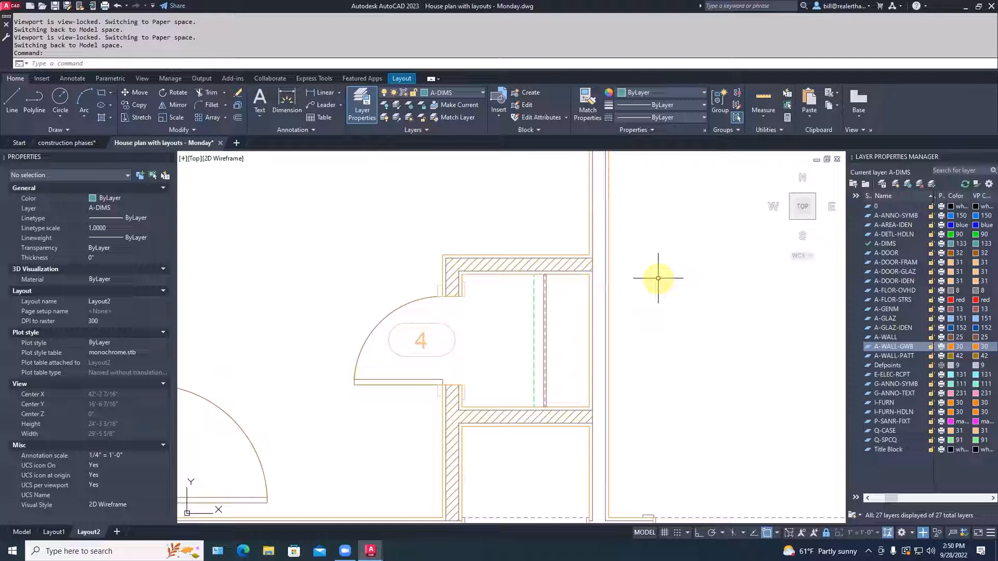
Step: Leave the floor plan viewport and return to paper space in Layout2
scroll(658, 278, "down", 2)
middle_click_drag(658, 278, 677, 289)
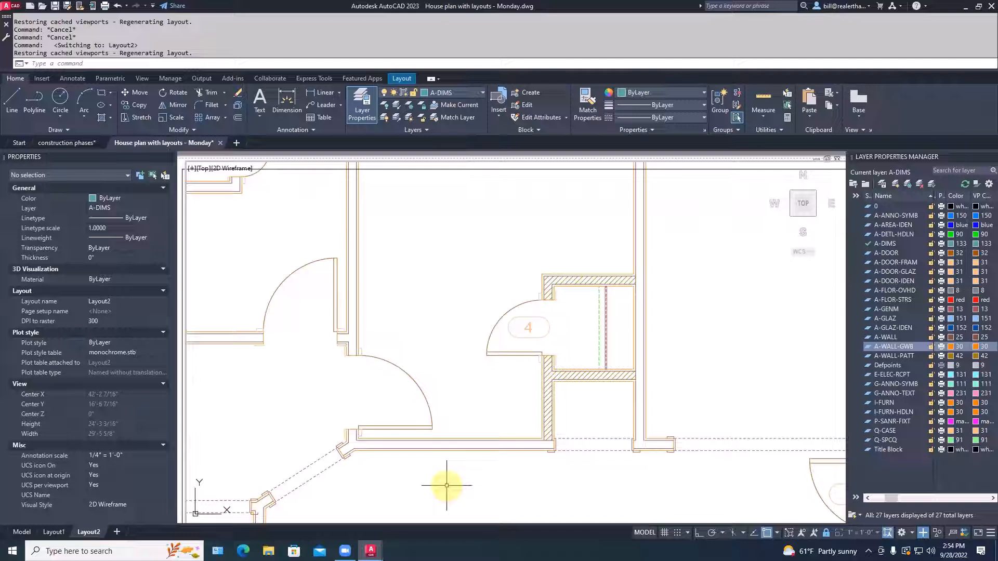
scroll(626, 337, "up", 2)
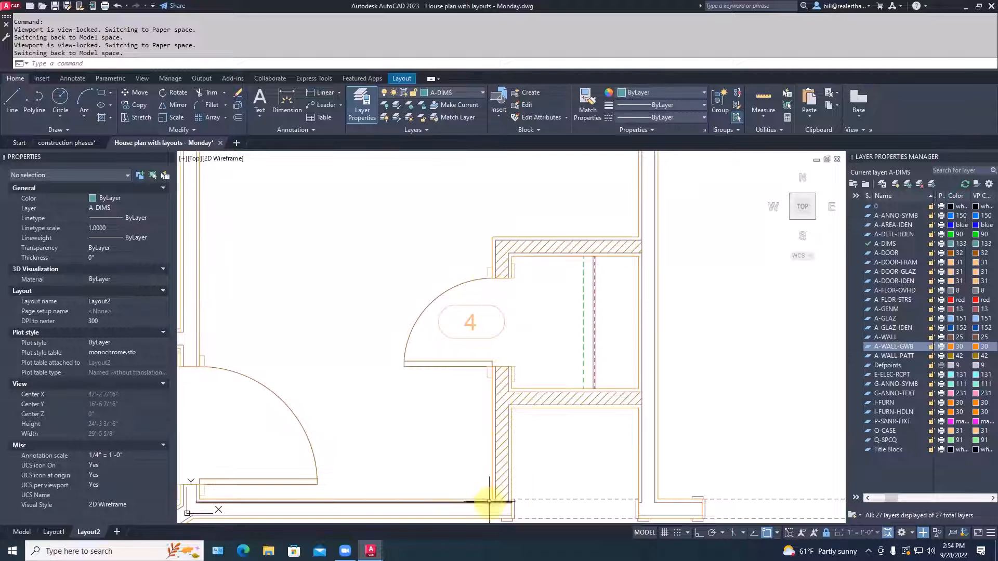
scroll(390, 204, "down", 6)
middle_click_drag(530, 223, 504, 268)
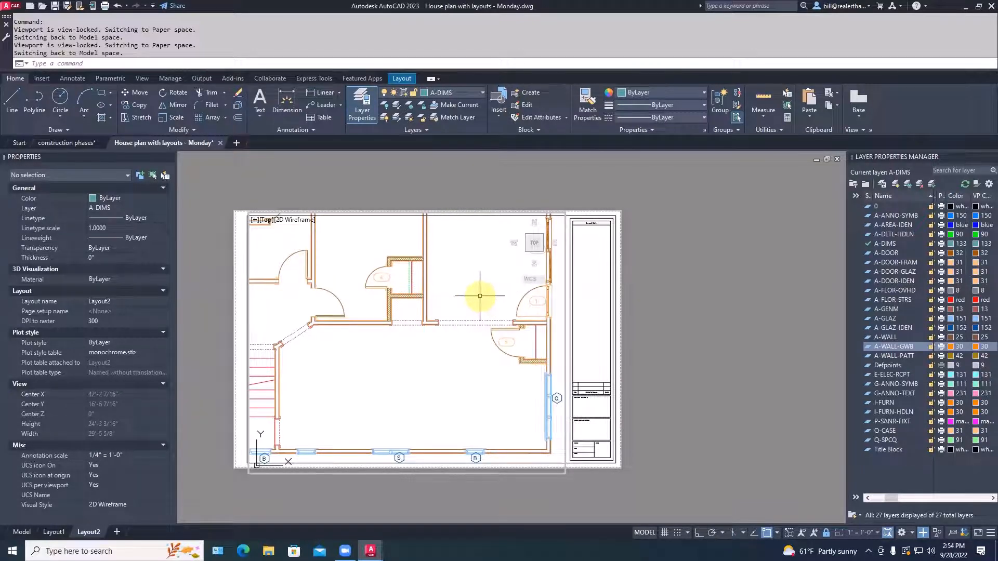
type("PS")
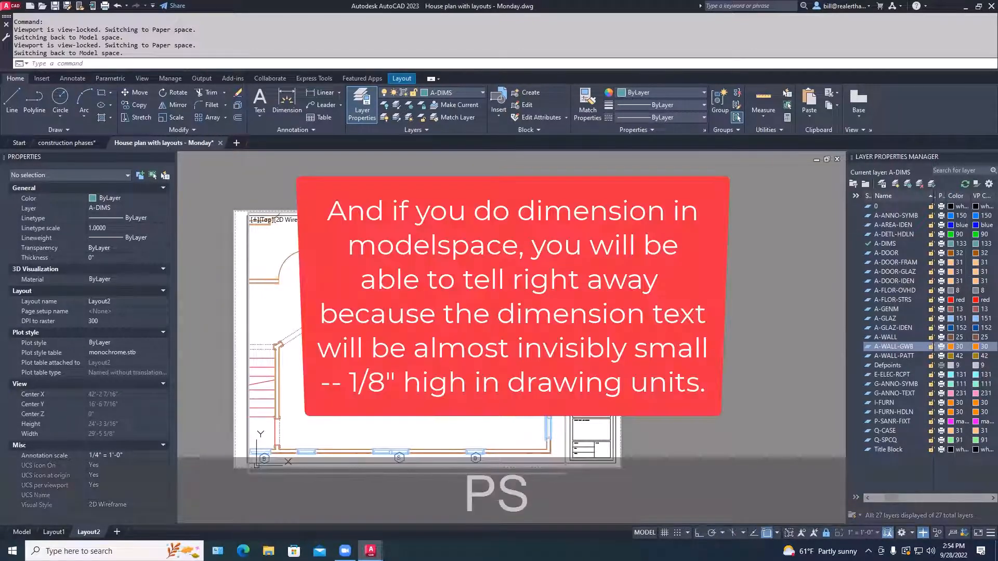
key("Return")
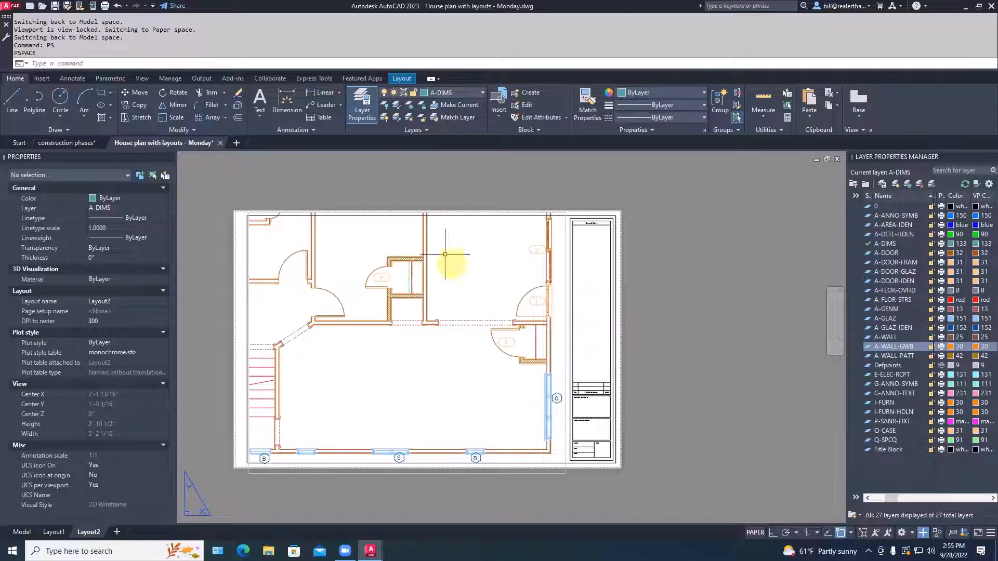
Step: Dimension the overall width of the closet by door 4 along its top wall, placing the dimension line just above the wall
scroll(398, 246, "up", 6)
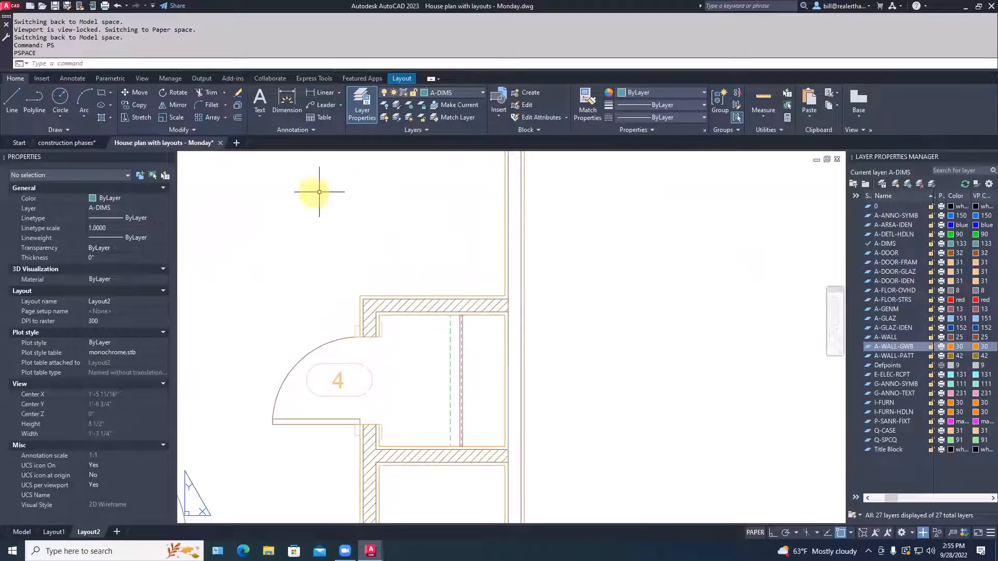
left_click(288, 103)
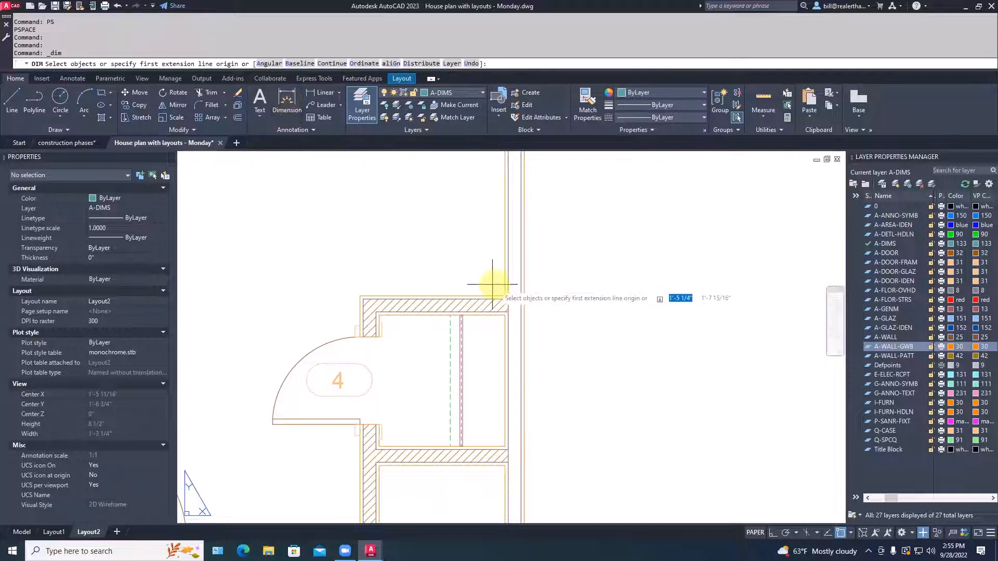
left_click(505, 296)
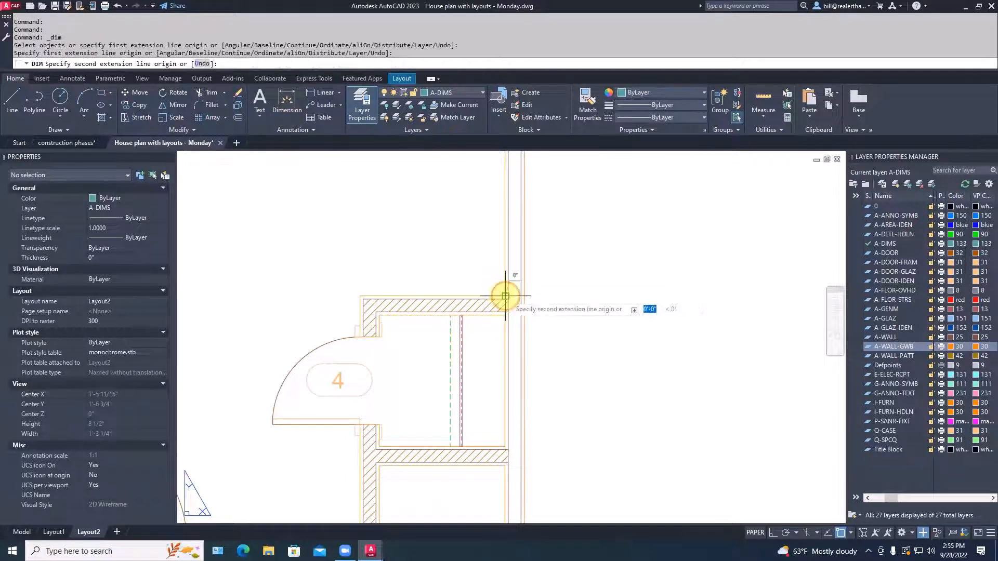
left_click(360, 297)
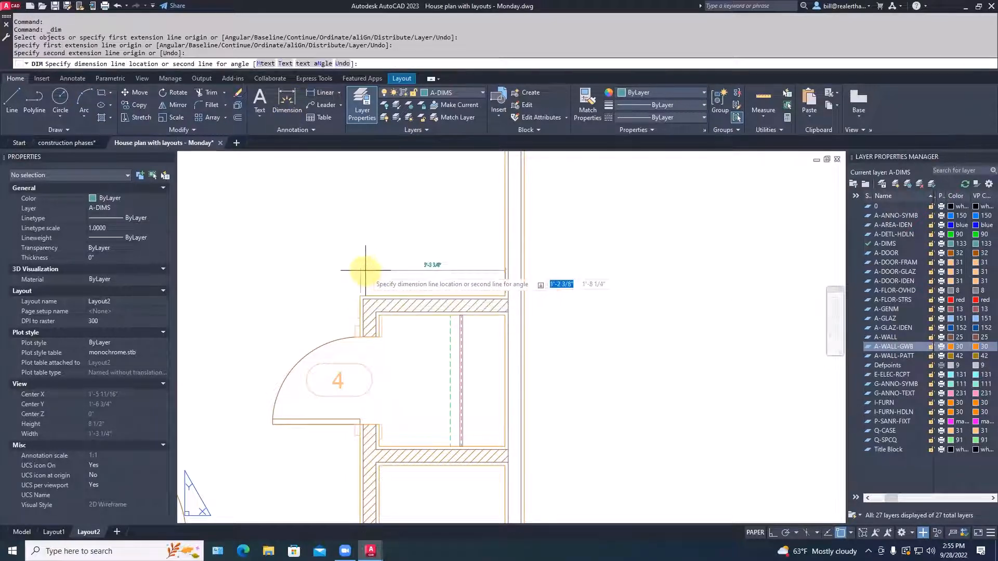
left_click(344, 270)
key("Escape")
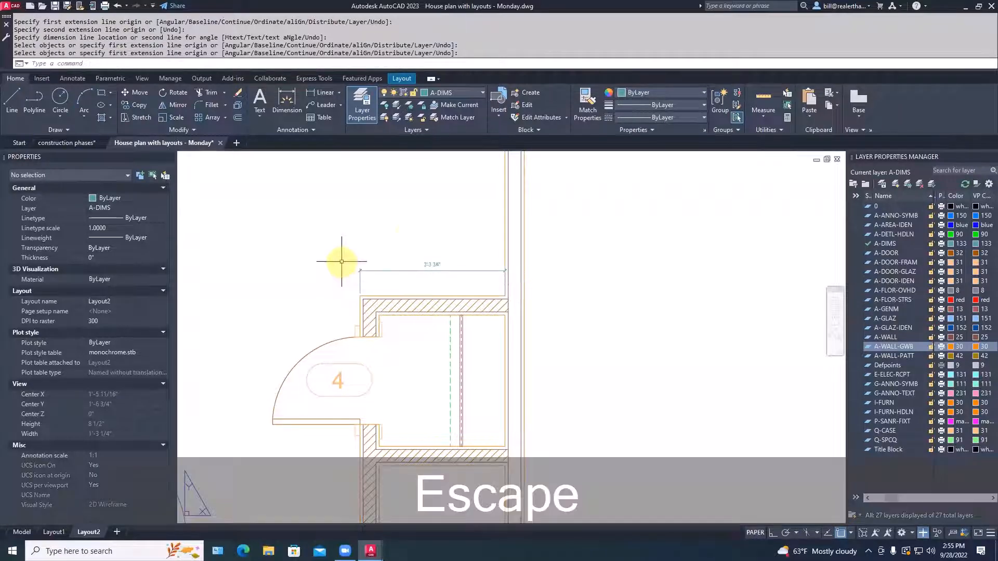
Step: With ortho on, draw a horizontal line about 3/8" long along the bottom of the closet width dimension's text
scroll(416, 230, "down", 6)
scroll(417, 231, "up", 6)
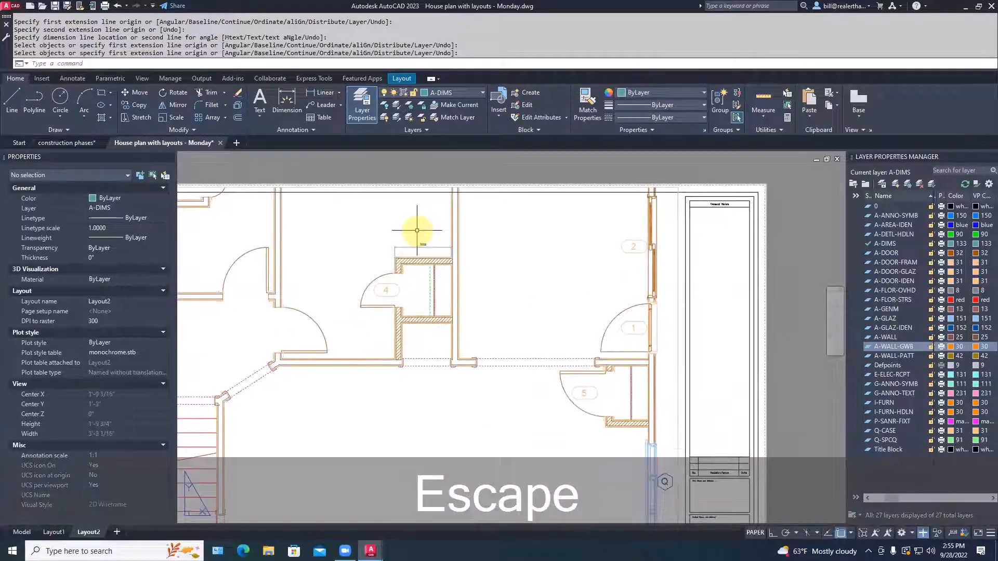
scroll(417, 231, "down", 5)
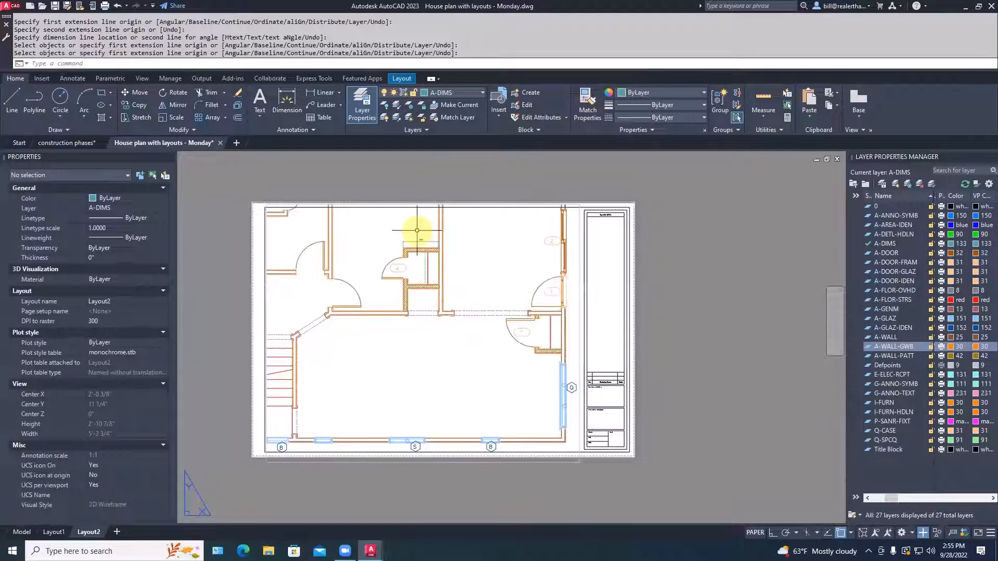
scroll(417, 230, "up", 8)
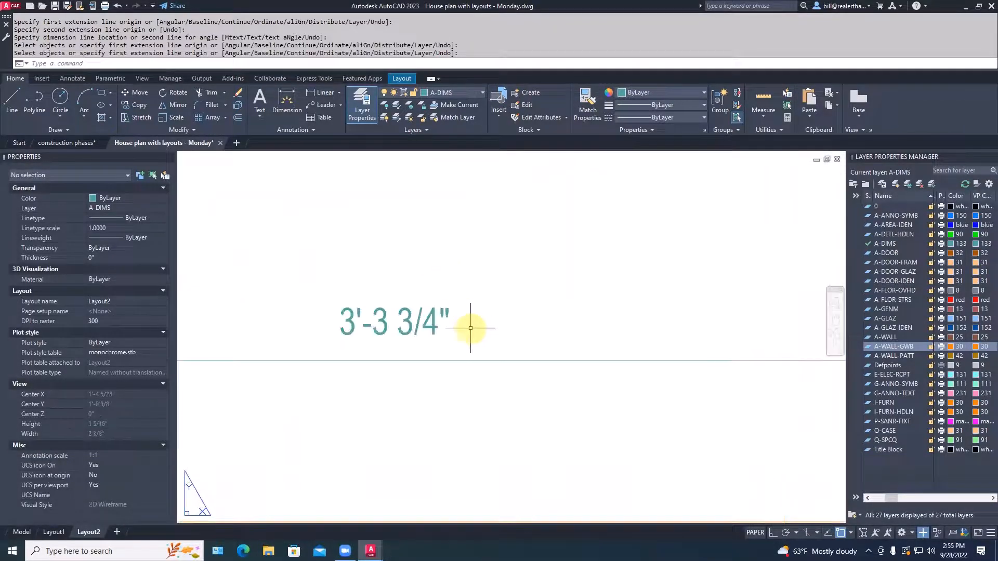
key("l")
key("space")
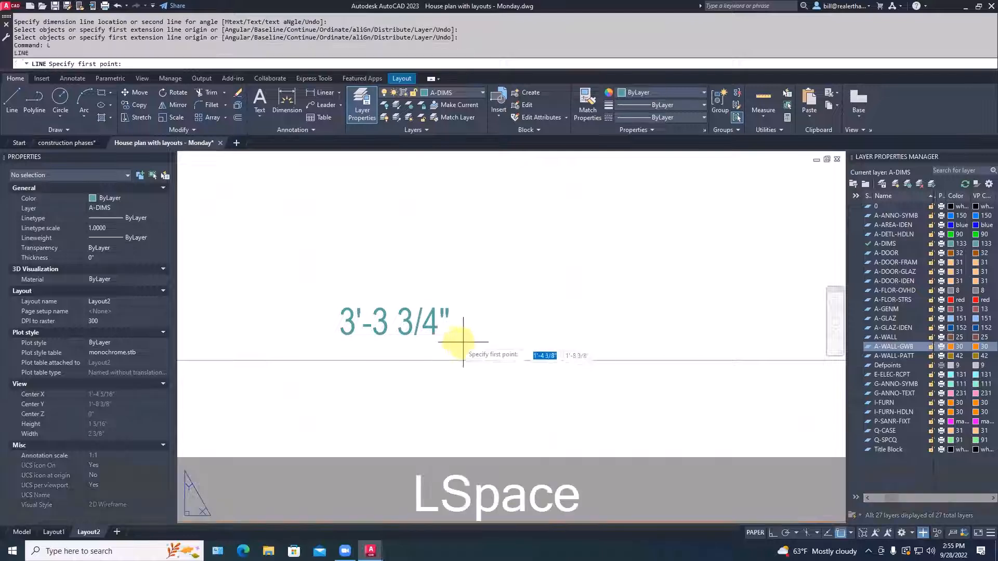
left_click(438, 333)
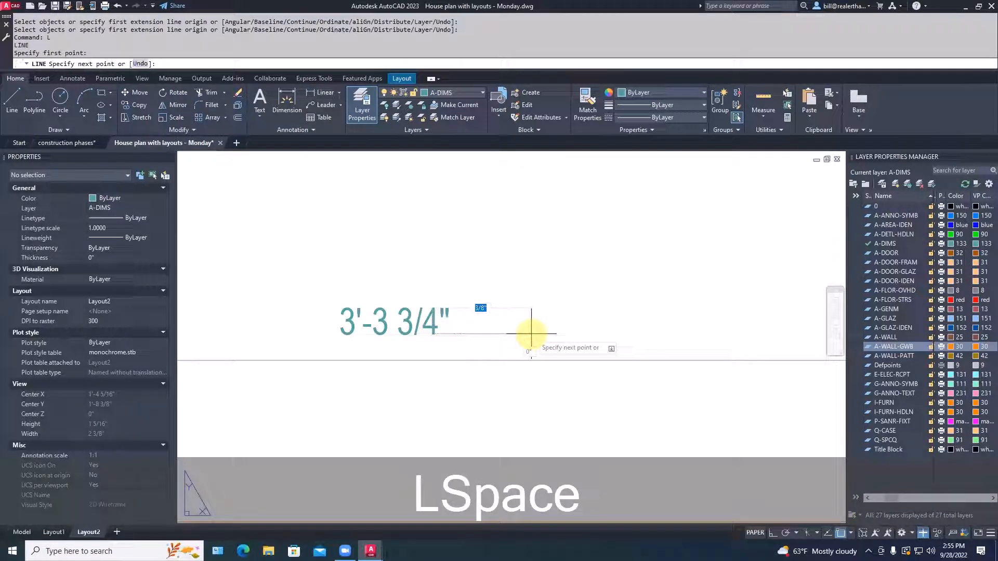
key("F8")
left_click(538, 334)
key("space")
key("space")
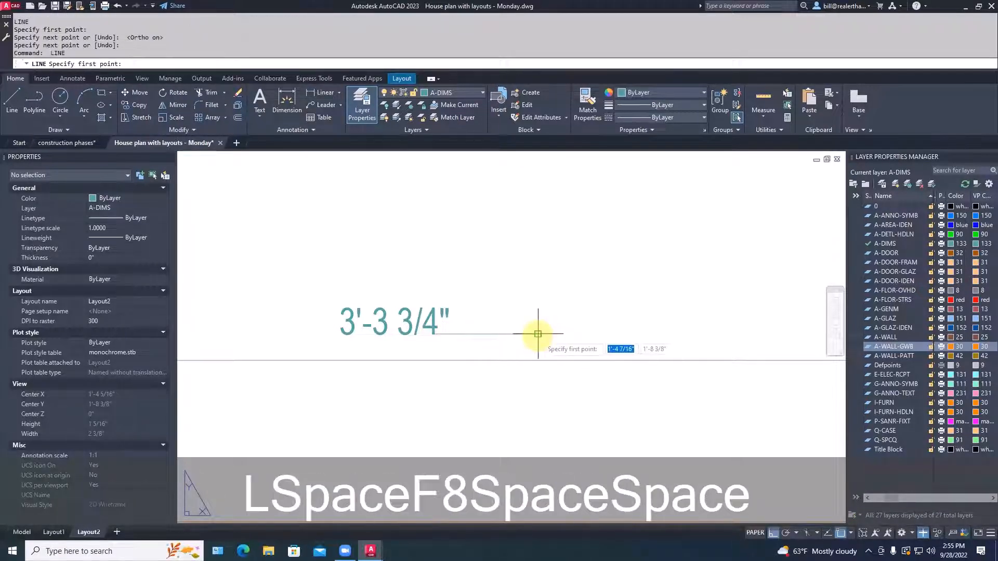
key("shift+apostrophe")
key("Return")
key("Escape")
Step: Offset the short line upward by 1/8" as a check of the dimension text height
key("o")
key("space")
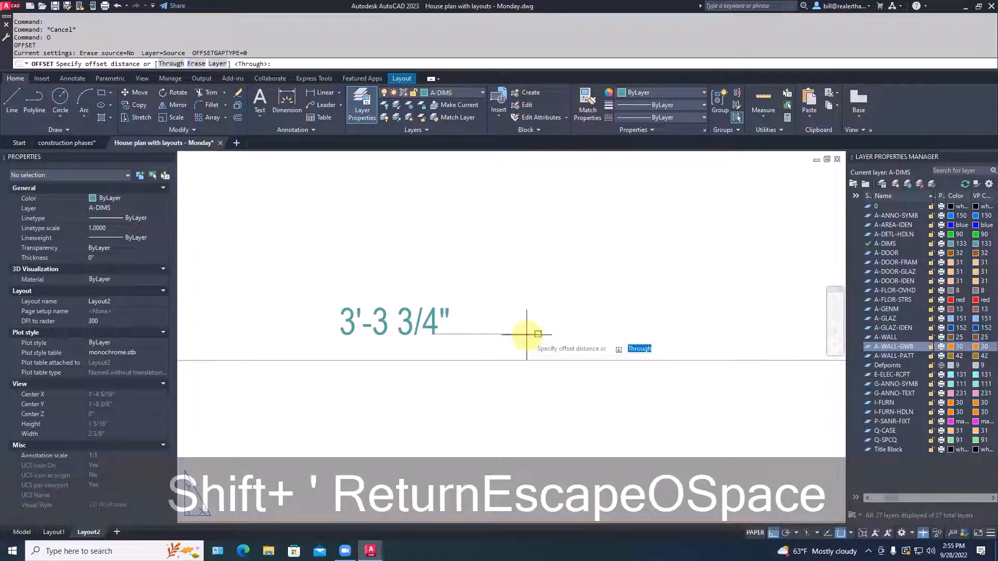
type("1/8")
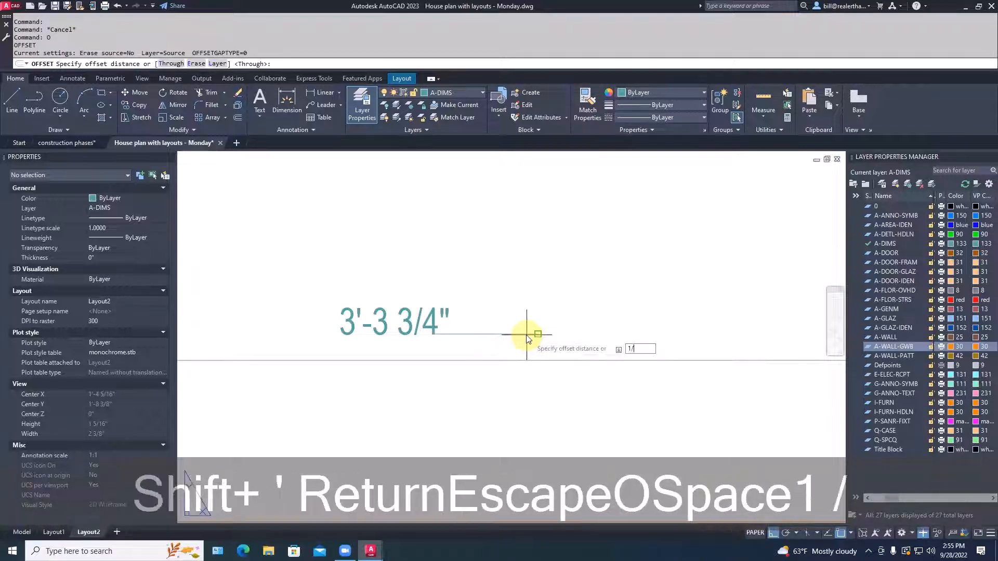
key("Return")
left_click(526, 334)
left_click(526, 299)
key("Escape")
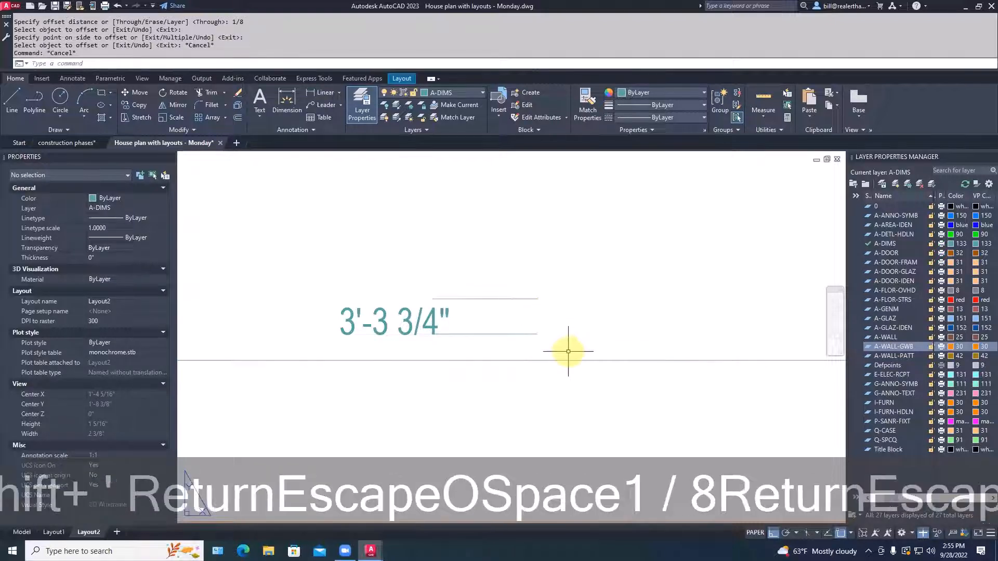
Step: Move both short reference lines slightly downward to line up with the height of the dimension text
key("m")
key("space")
left_click(572, 350)
left_click(520, 285)
key("space")
left_click(518, 281)
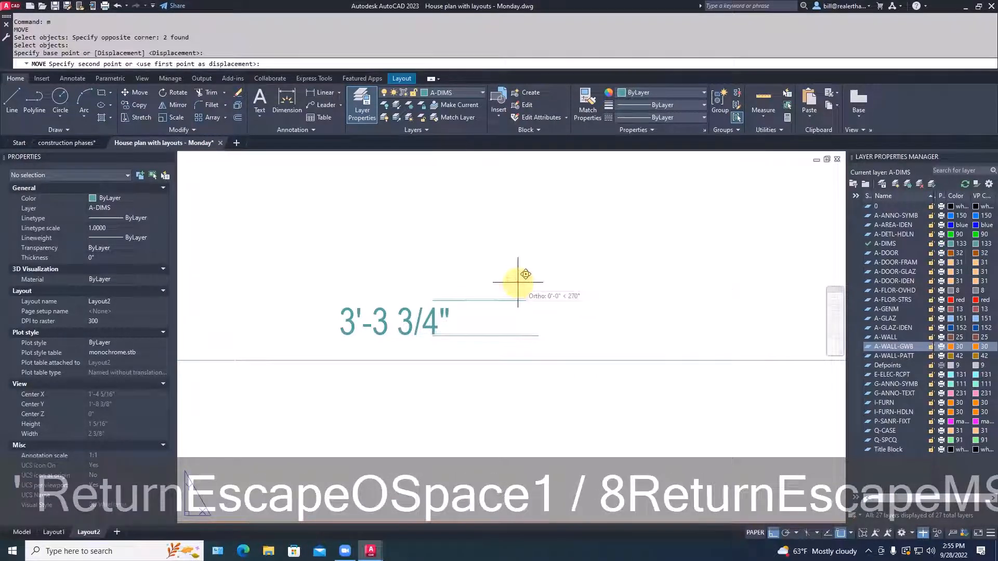
left_click(517, 284)
Step: Add a vertical linear dimension from the lower wall corner to the underside of the closet's bottom wall, placed left of the hatched wall
scroll(567, 283, "down", 8)
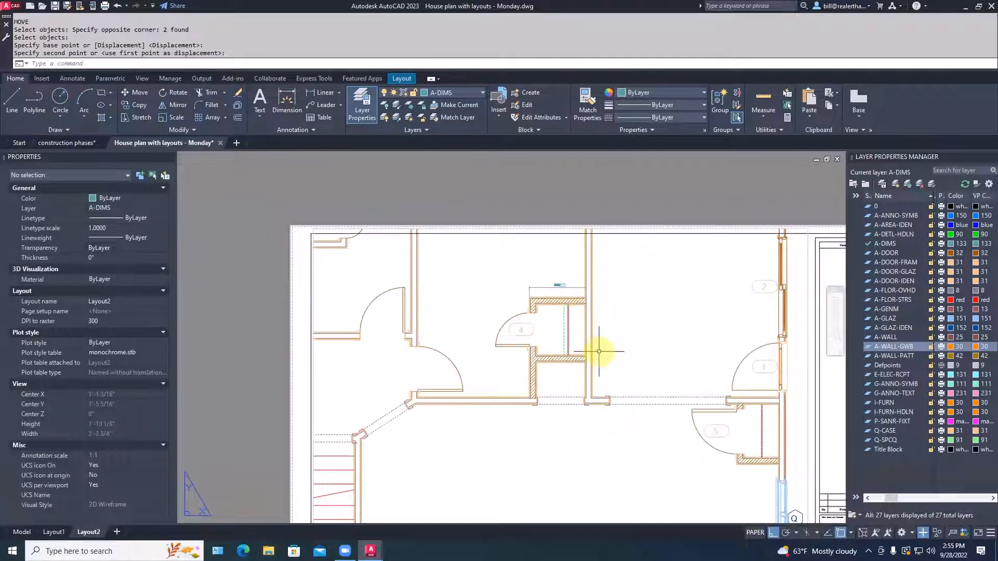
scroll(598, 352, "down", 3)
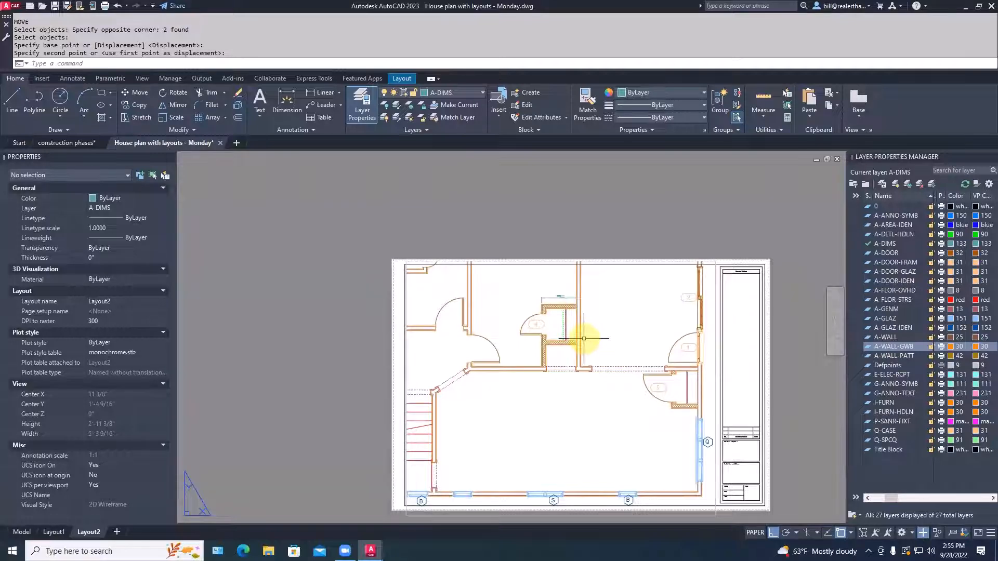
scroll(584, 338, "up", 7)
scroll(586, 316, "up", 4)
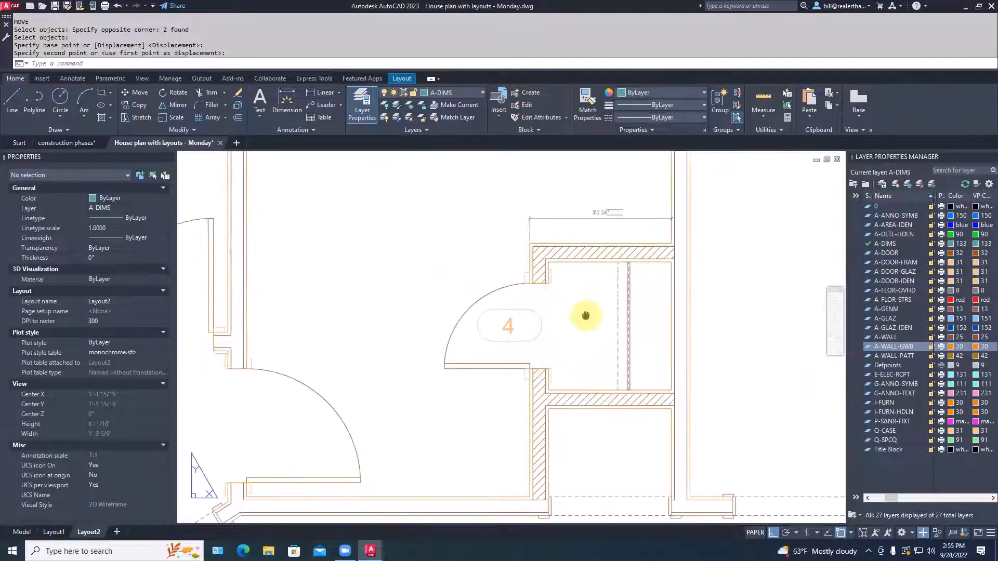
scroll(610, 299, "down", 4)
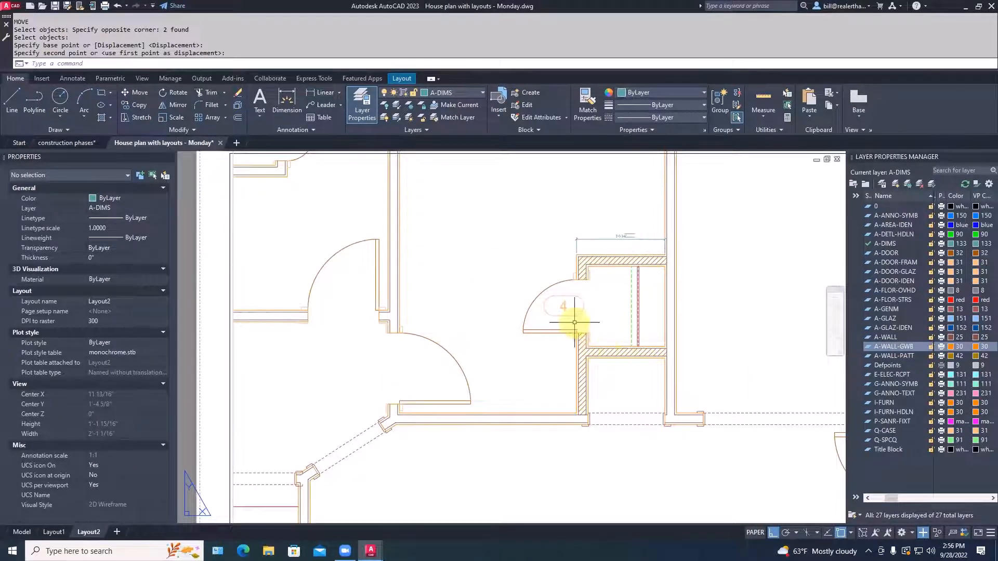
scroll(568, 301, "up", 2)
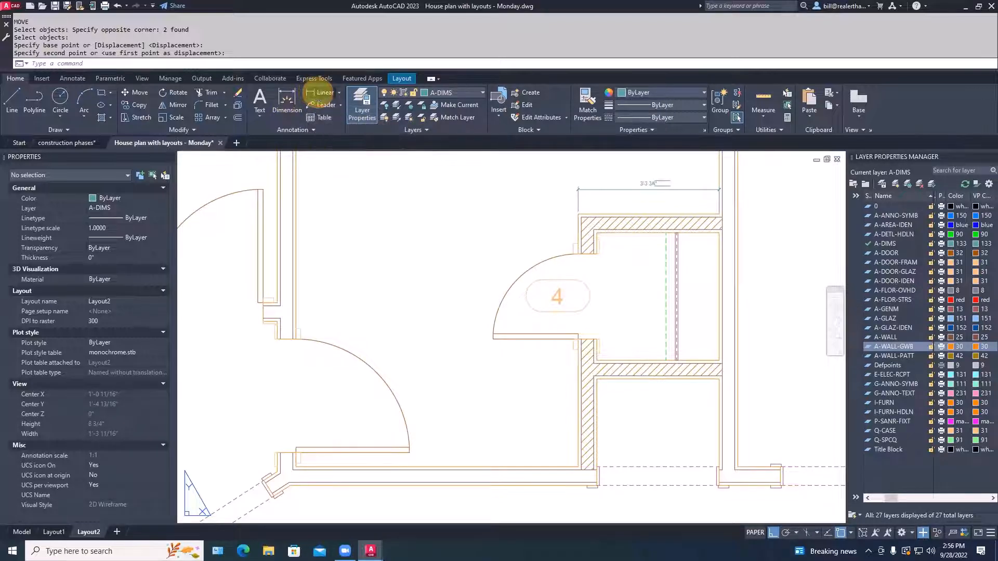
left_click(317, 94)
left_click(578, 467)
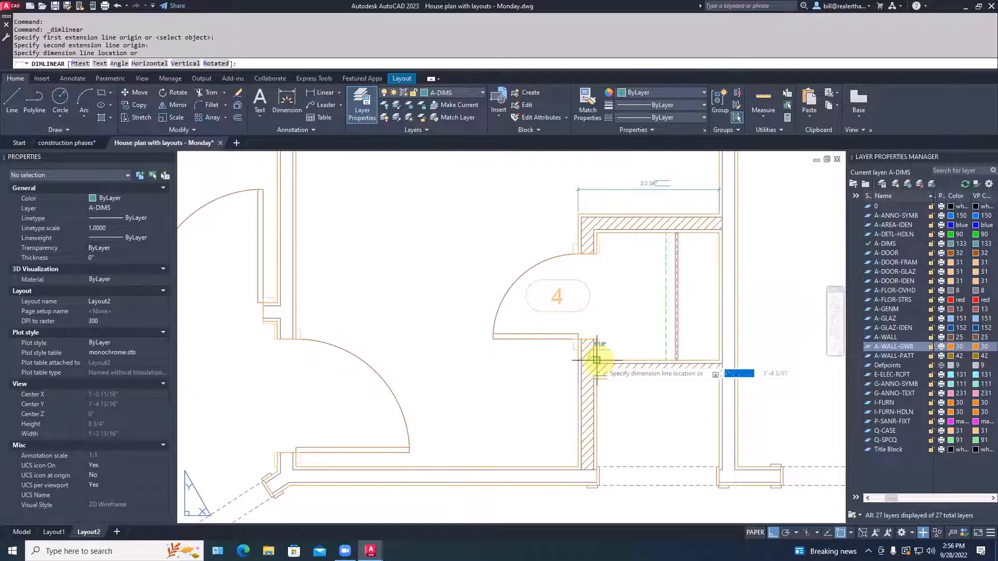
left_click(597, 379)
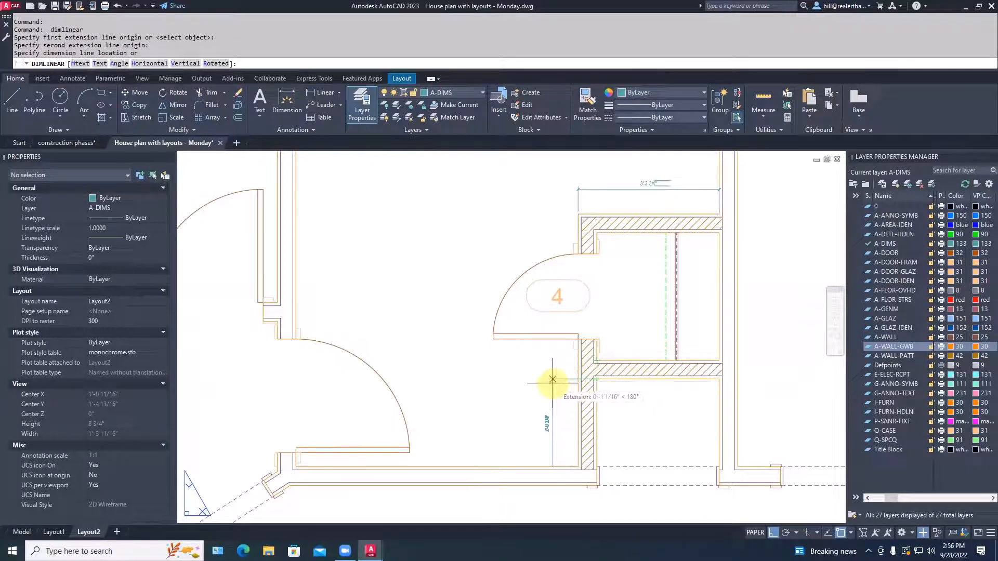
left_click(551, 380)
scroll(556, 380, "up", 2)
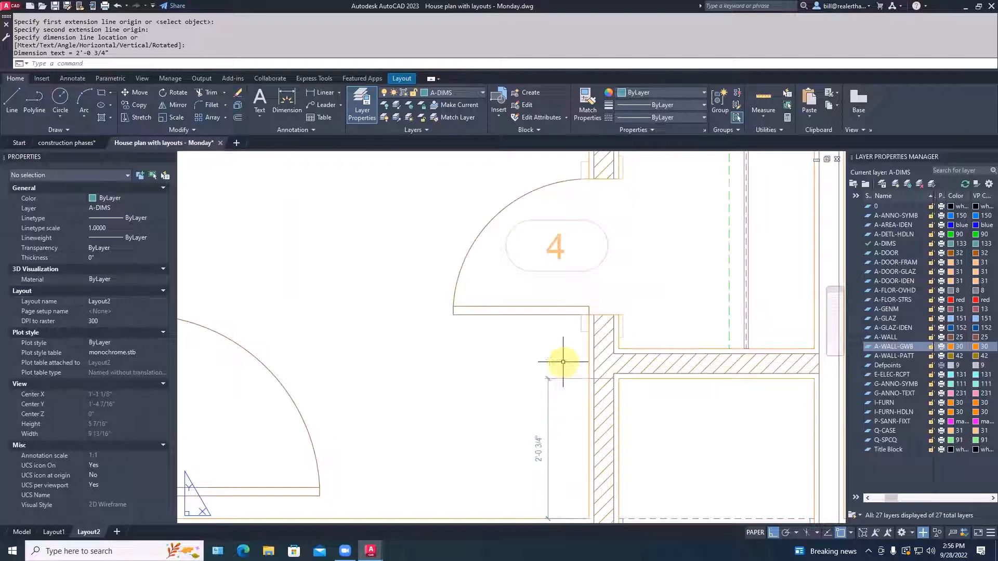
key("Escape")
Step: Dimension the full vertical distance from the lower wall corner to the closet's top outer corner, placing it left of the shorter vertical dimension
scroll(584, 263, "down", 3)
scroll(584, 296, "up", 2)
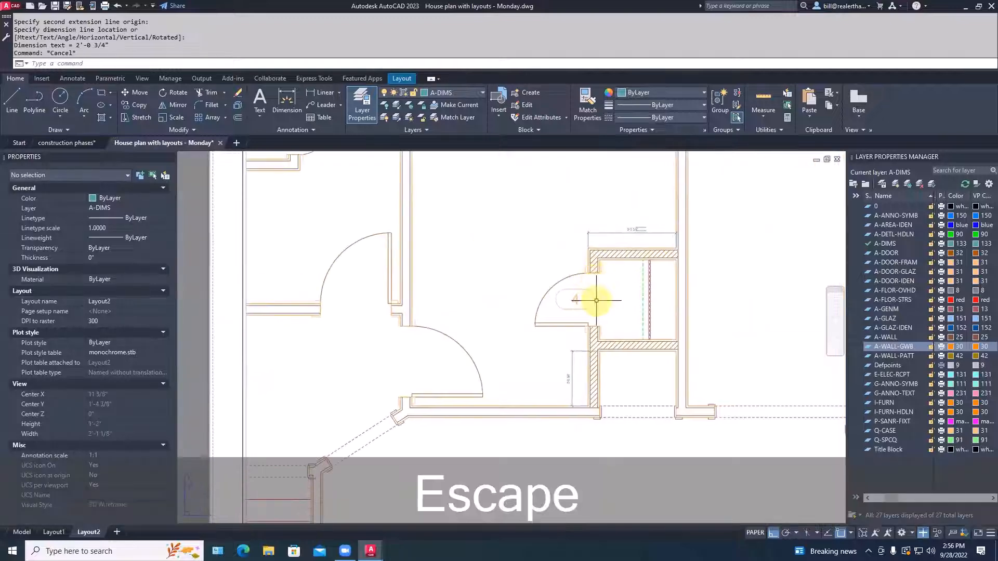
middle_click_drag(613, 312, 635, 290)
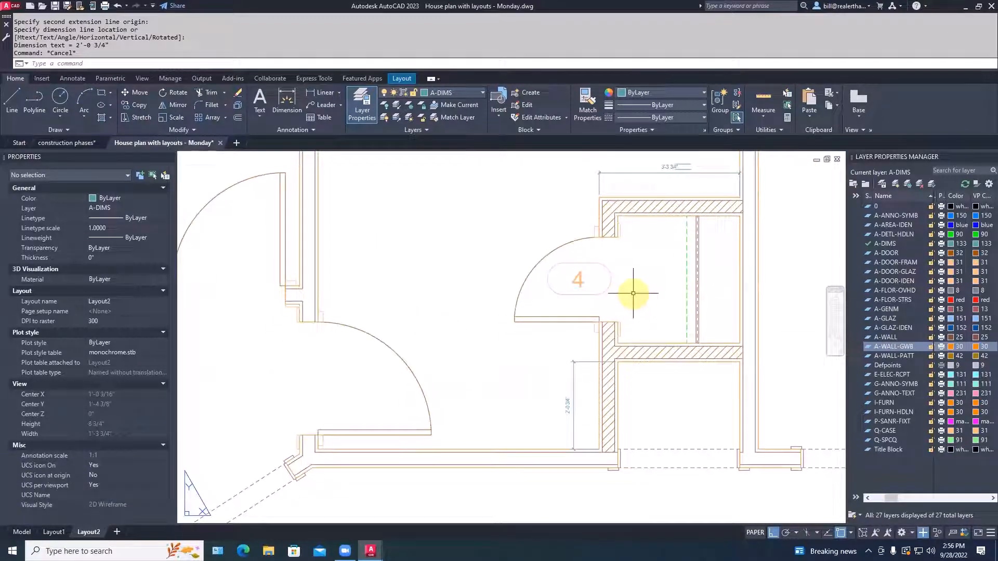
type("dim")
key("space")
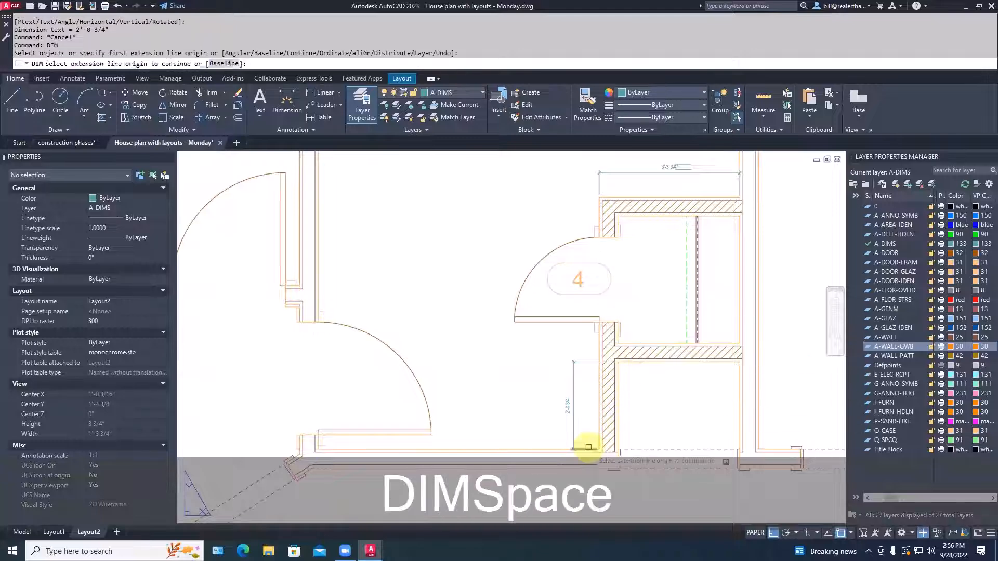
left_click(598, 450)
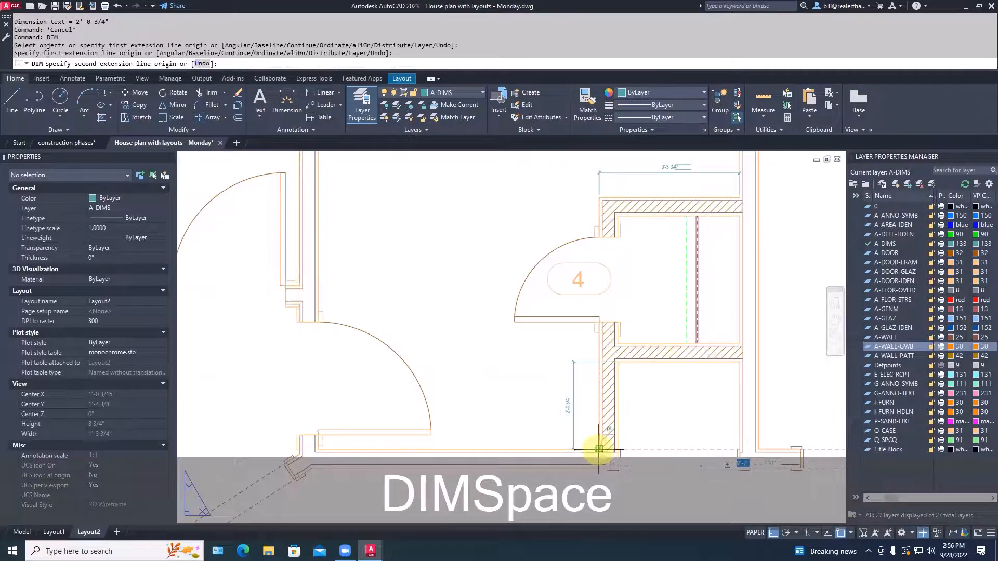
left_click(598, 198)
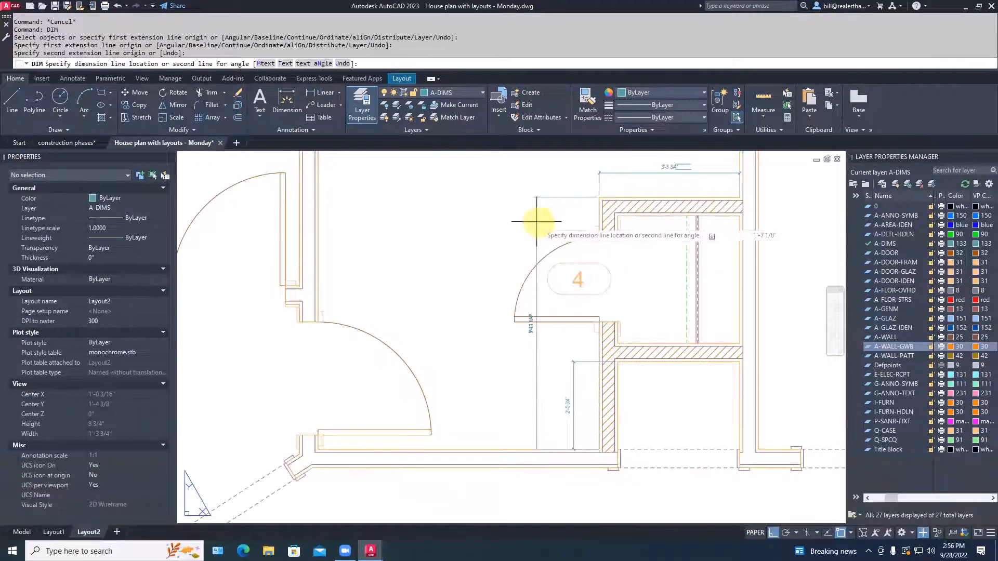
left_click(559, 221)
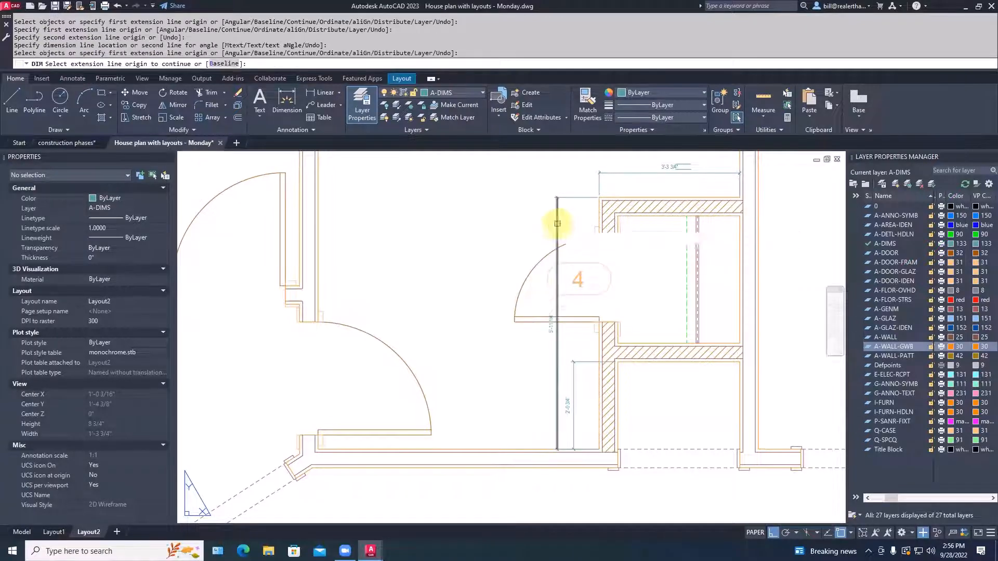
scroll(557, 319, "up", 4)
key("Escape")
key("Escape")
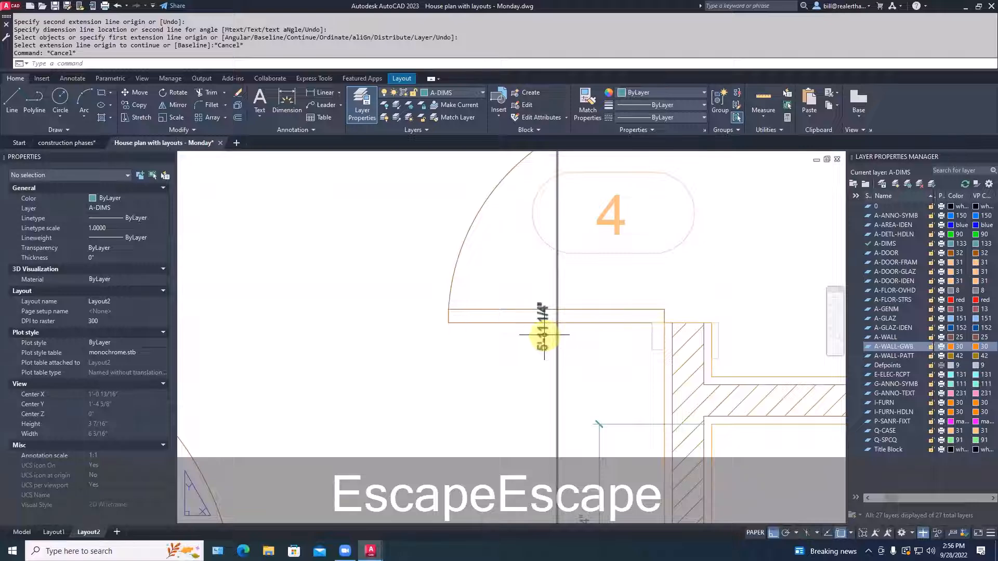
Step: Move the text of the full-height vertical dimension down along its line, clear of door 4's leaf
scroll(586, 356, "down", 5)
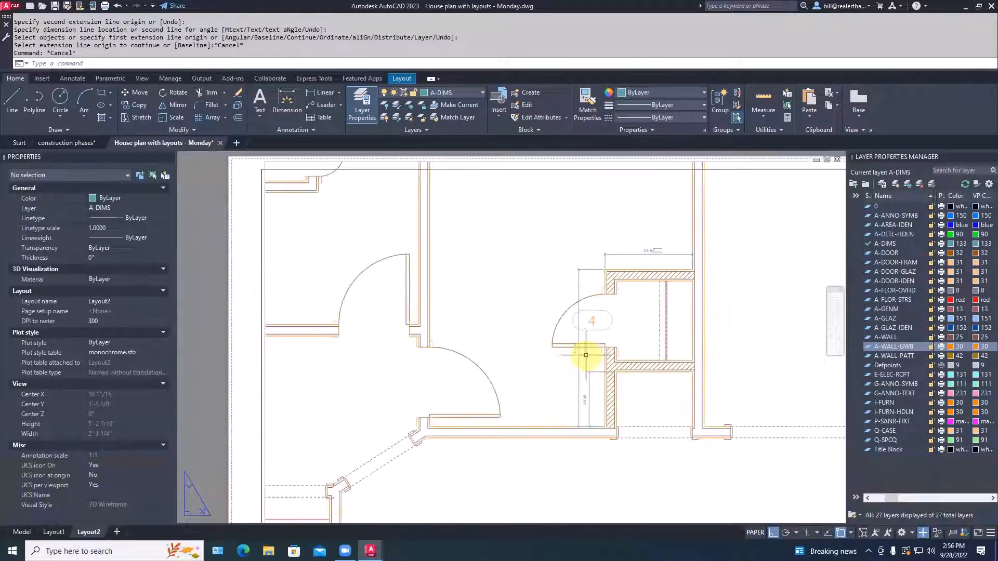
scroll(586, 355, "up", 5)
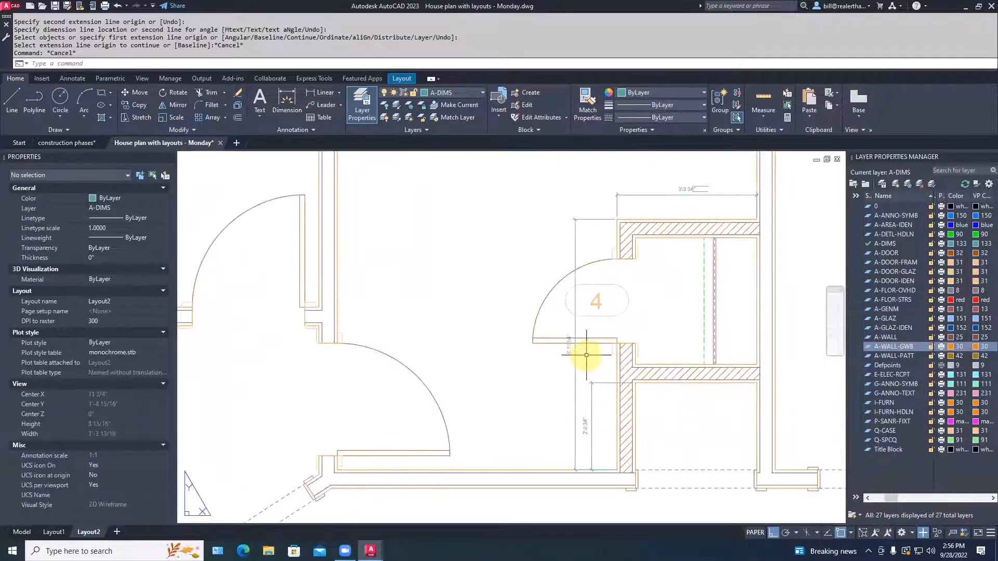
left_click(560, 346)
left_click(560, 339)
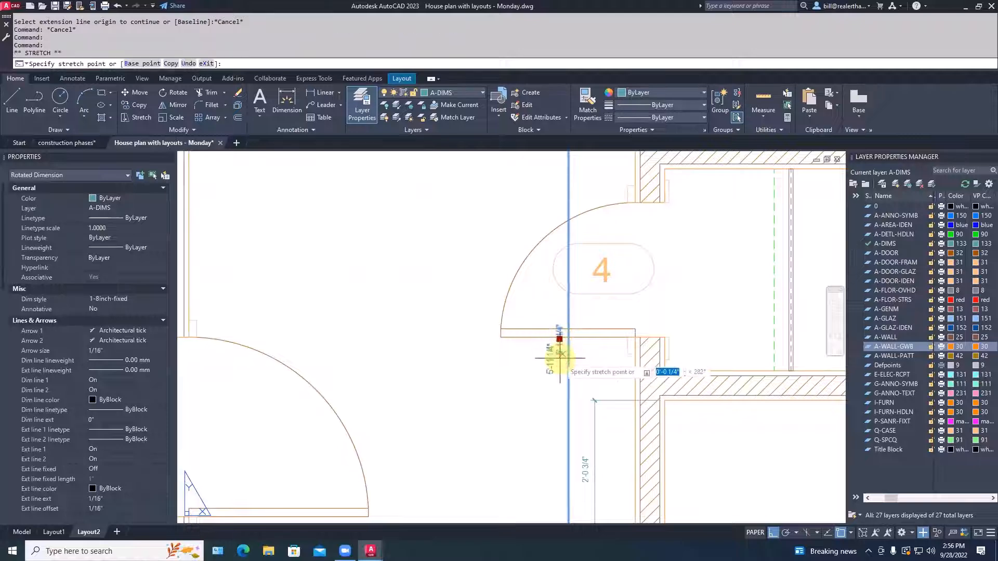
left_click(563, 354)
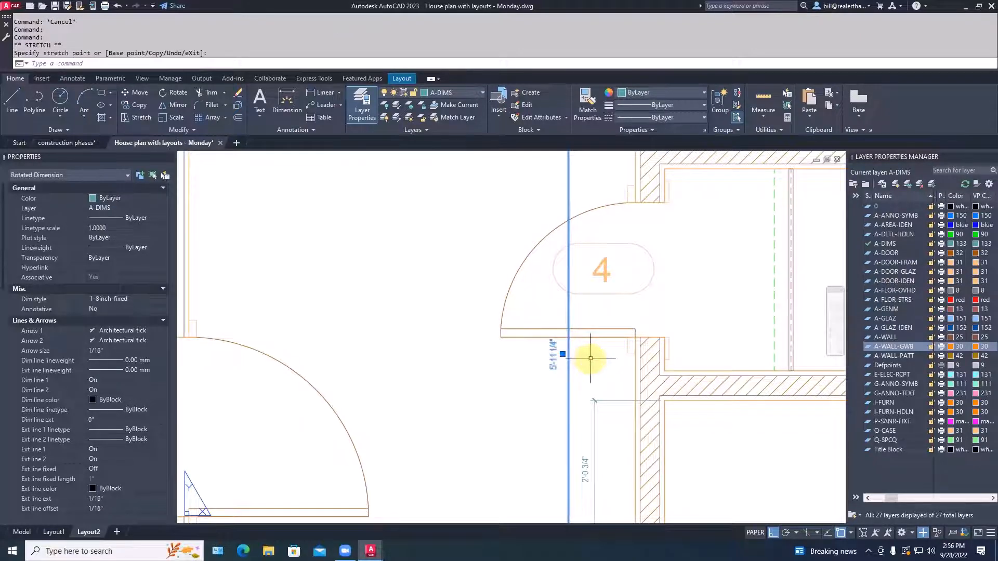
key("Escape")
scroll(590, 360, "down", 3)
scroll(552, 318, "up", 1)
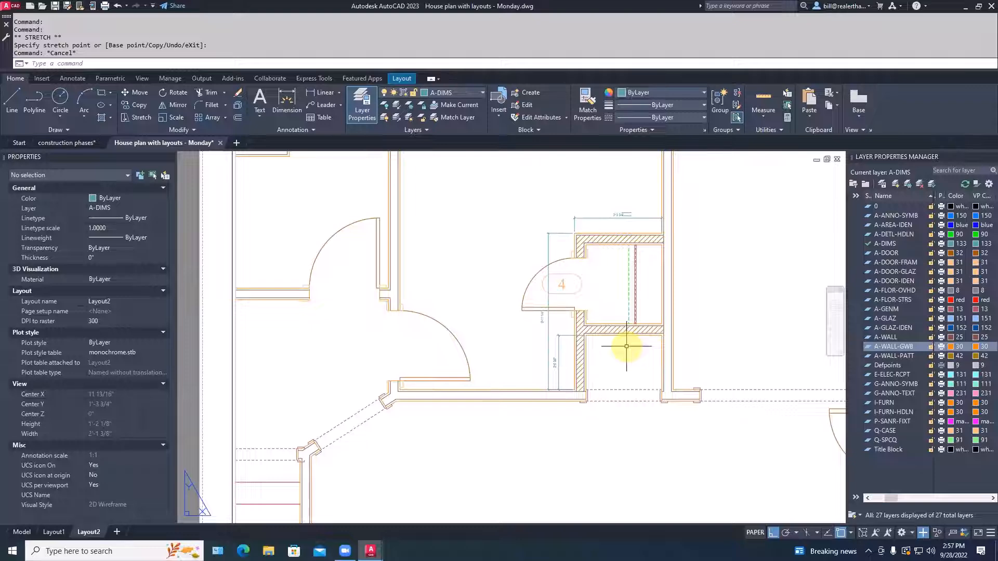
Step: Examine the dimensions around the door 4 closet, both at sheet scale and up close in Layout2
scroll(627, 347, "down", 5)
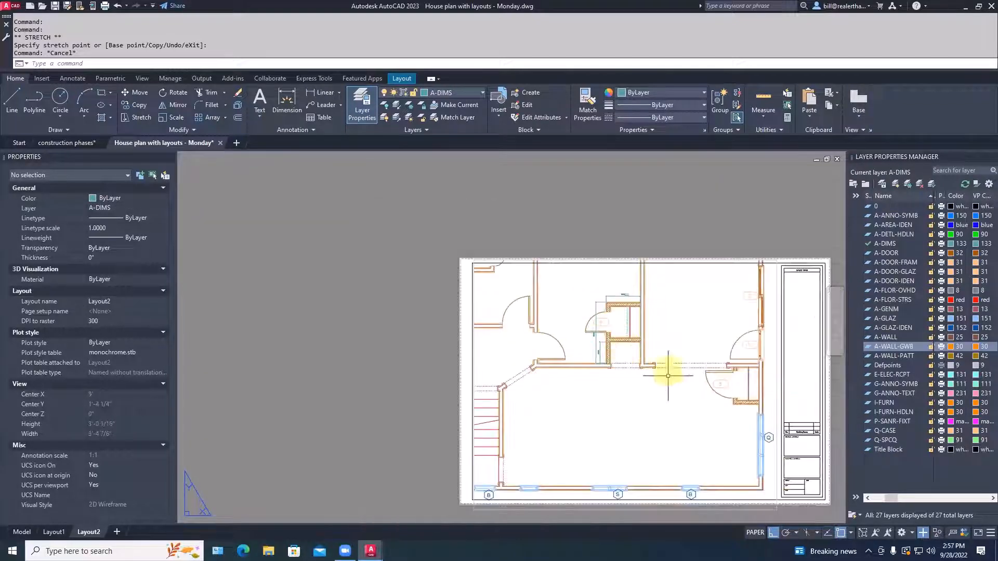
scroll(707, 396, "down", 1)
scroll(618, 385, "up", 4)
scroll(474, 339, "down", 2)
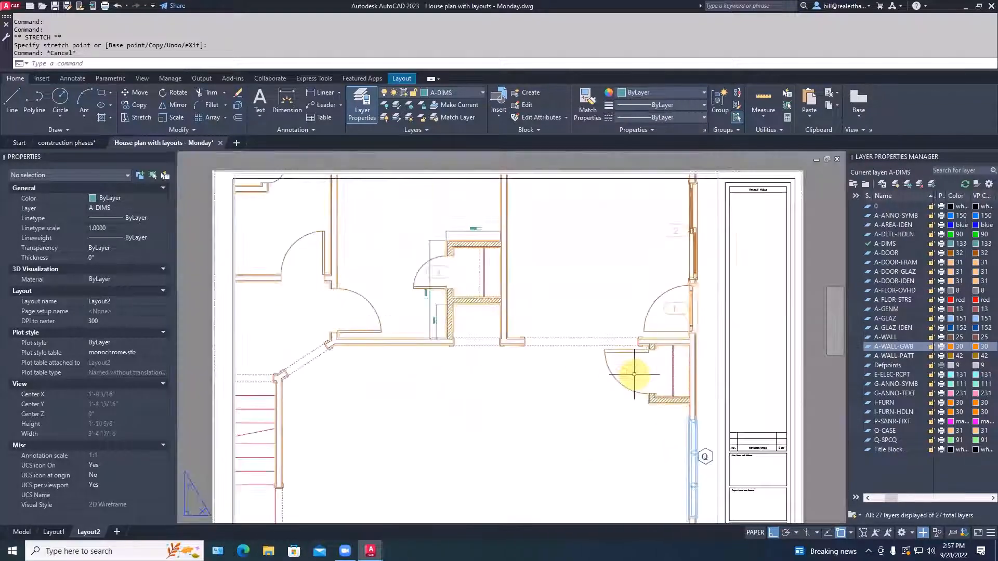
scroll(468, 324, "up", 3)
scroll(468, 324, "down", 1)
scroll(572, 415, "down", 4)
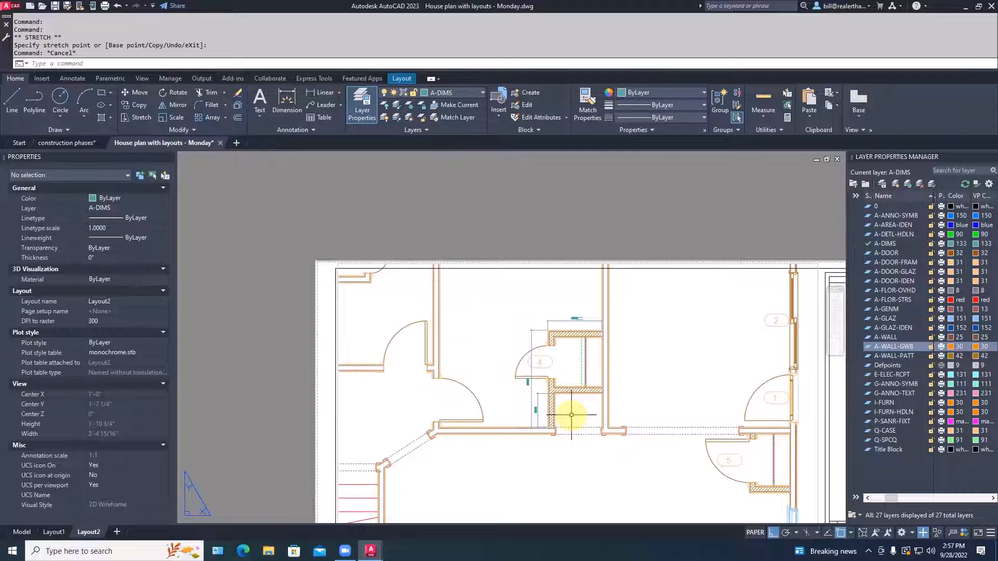
scroll(601, 395, "down", 2)
middle_click_drag(630, 423, 574, 361)
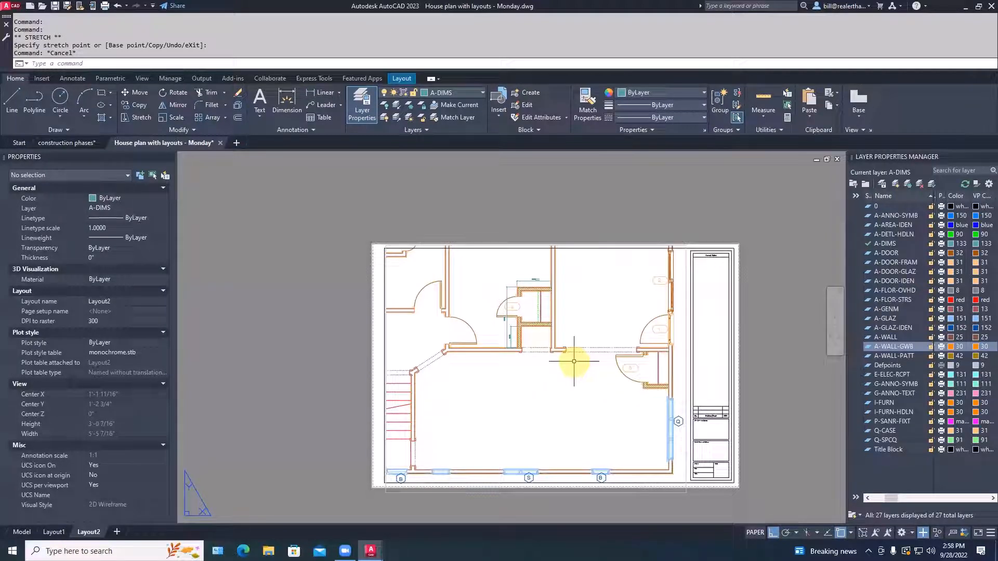
scroll(574, 361, "up", 3)
scroll(584, 263, "up", 3)
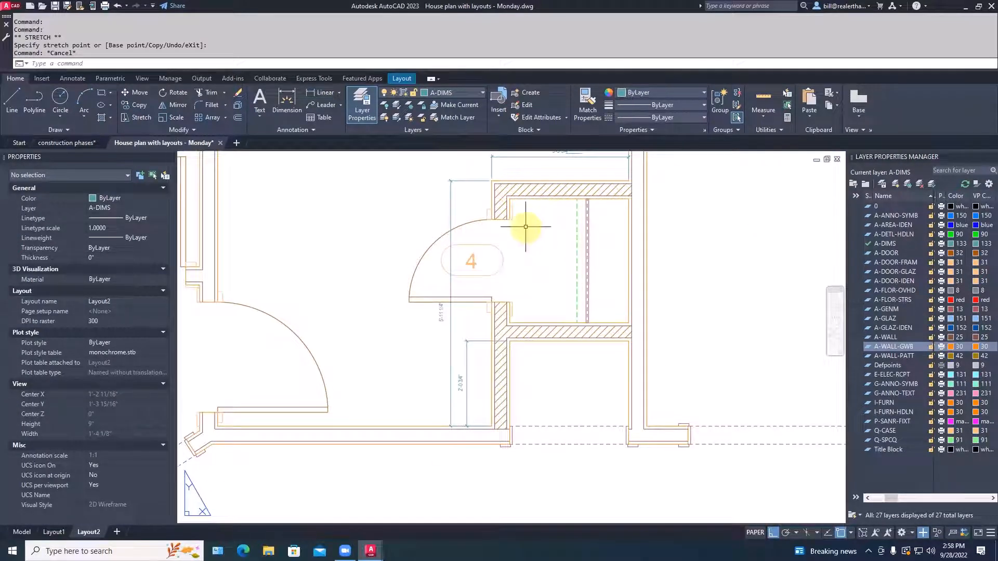
Step: Dimension the vertical offset from door 4's upper jamb to the closet's top inner corner, placing it inside the closet
scroll(535, 263, "up", 2)
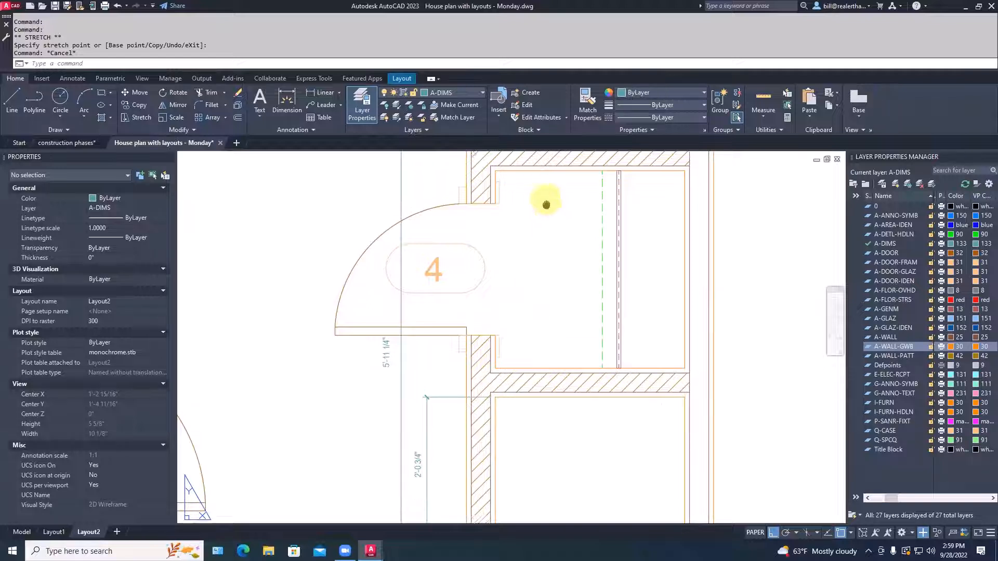
middle_click_drag(544, 194, 550, 258)
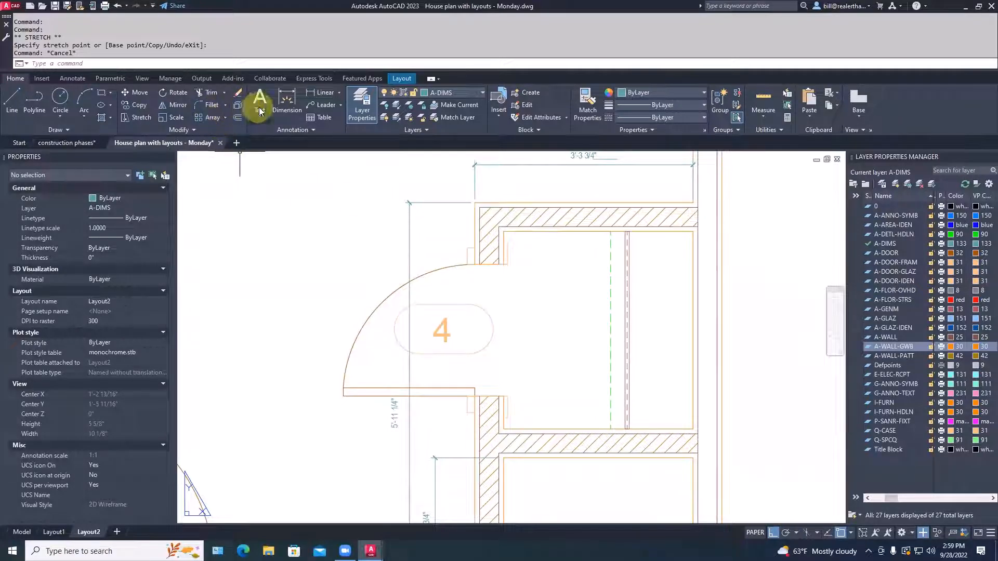
left_click(287, 102)
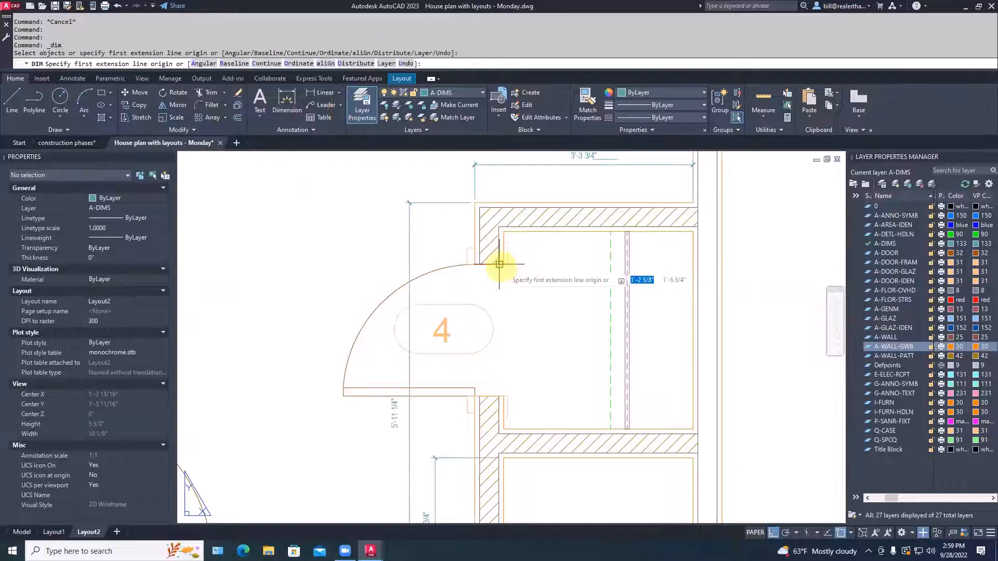
left_click(503, 265)
left_click(504, 231)
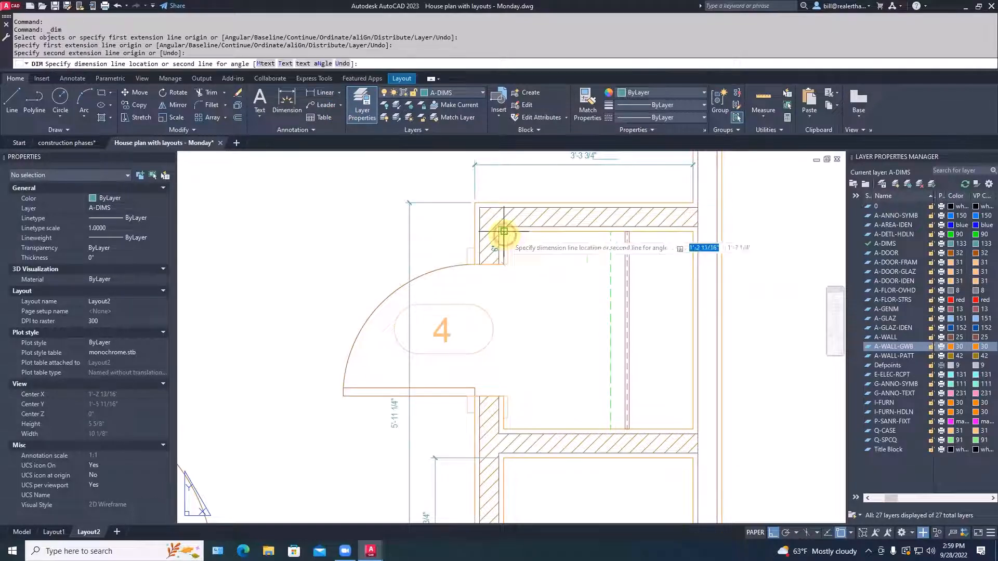
left_click(533, 243)
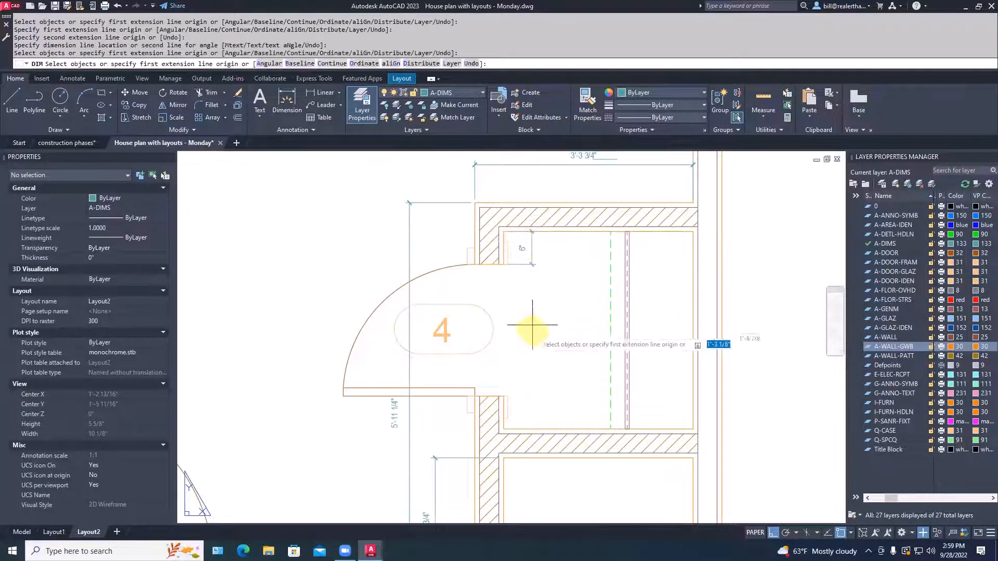
Step: Dimension the vertical offset from the closet's bottom inner corner to door 4's lower jamb, placing it inside the closet
left_click(504, 429)
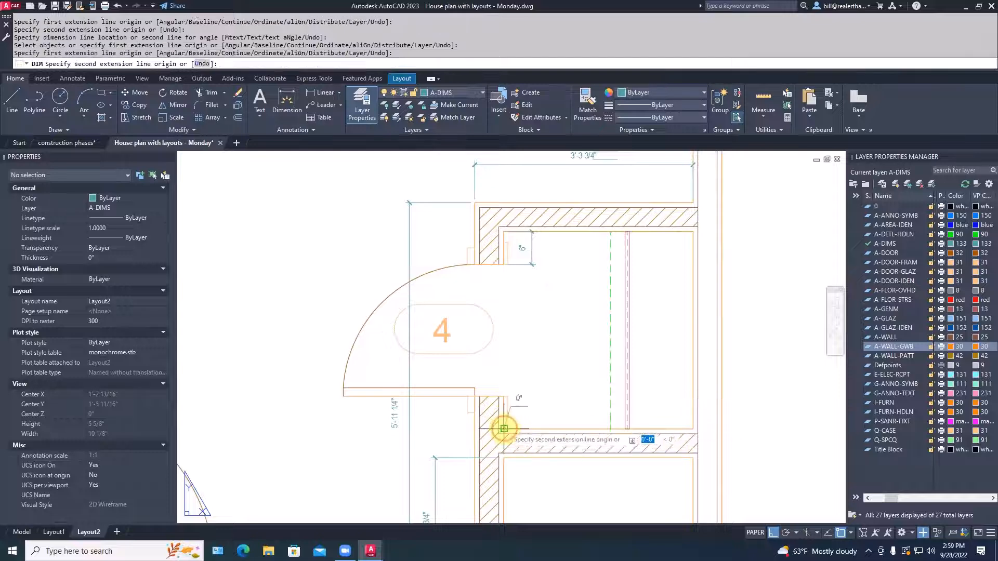
left_click(505, 399)
left_click(529, 401)
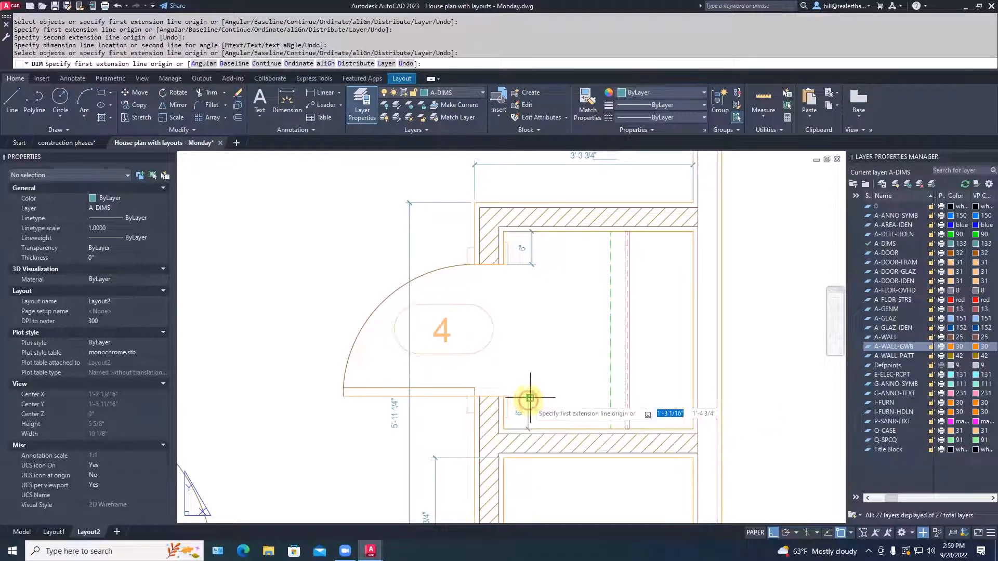
key("Escape")
key("Escape")
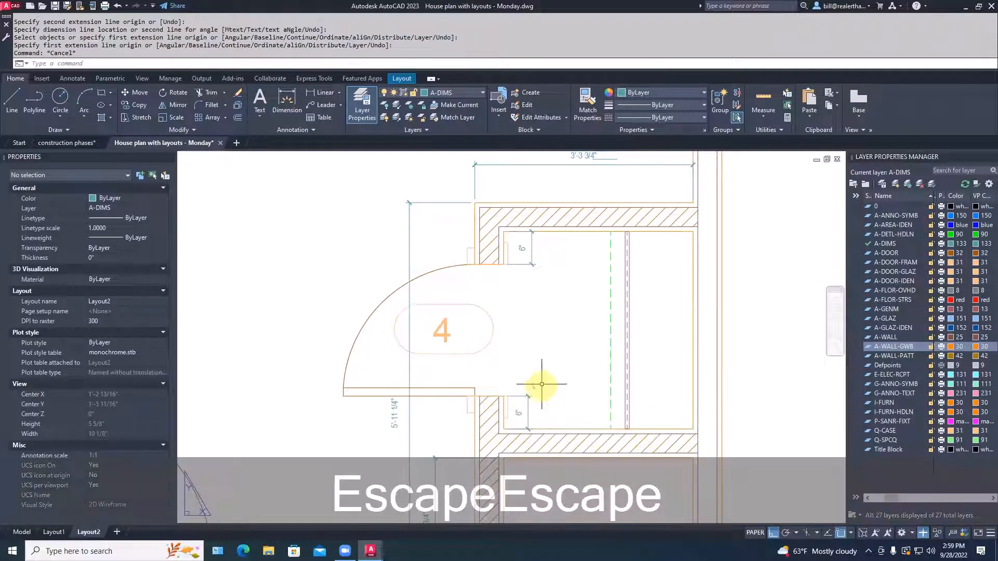
Step: Replace the text of the upper jamb offset dimension inside the closet with EQ
scroll(526, 250, "up", 3)
left_click(521, 245)
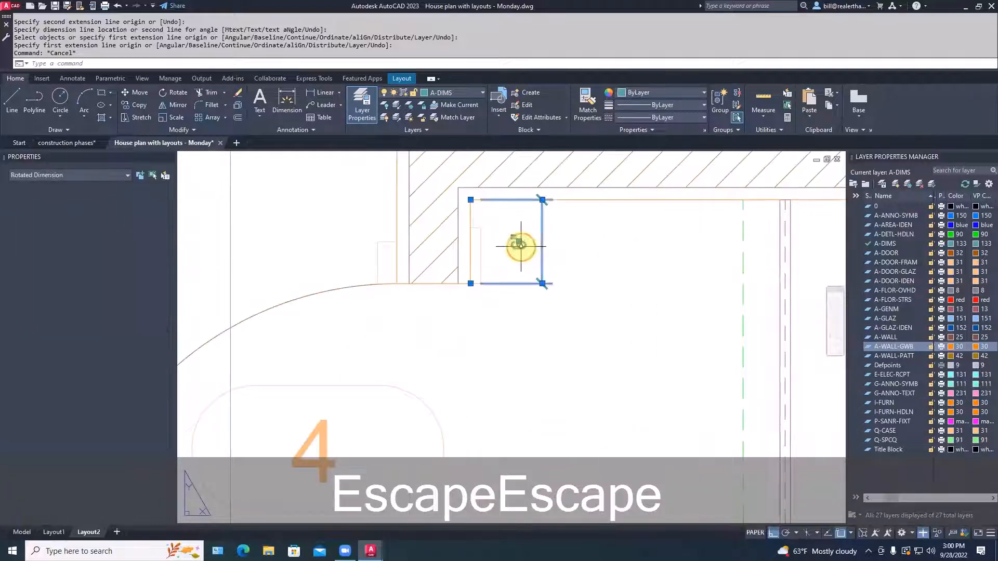
double_click(521, 245)
left_click_drag(527, 246, 511, 247)
type("EQ")
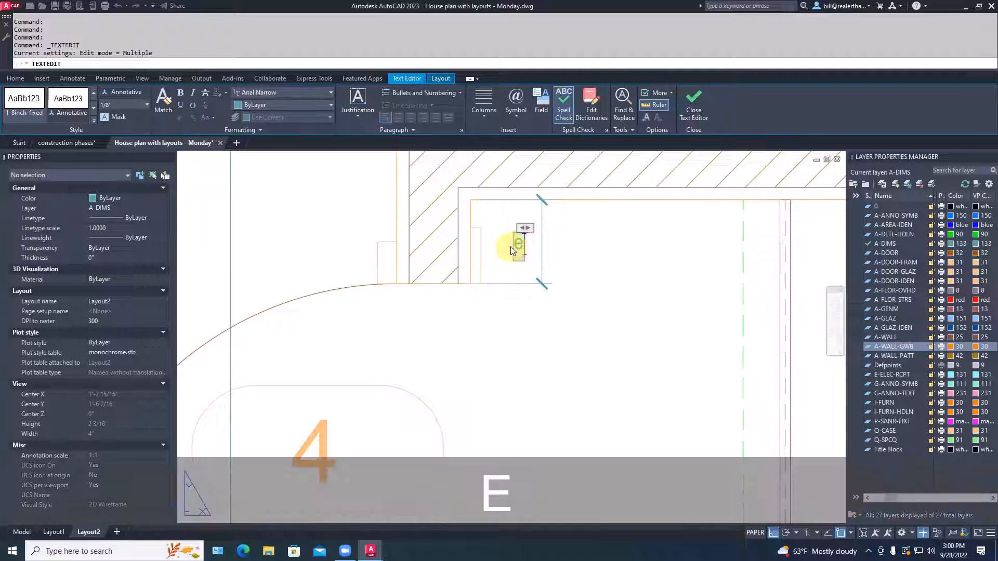
key("Caps_Lock")
key("BackSpace")
key("BackSpace")
key("BackSpace")
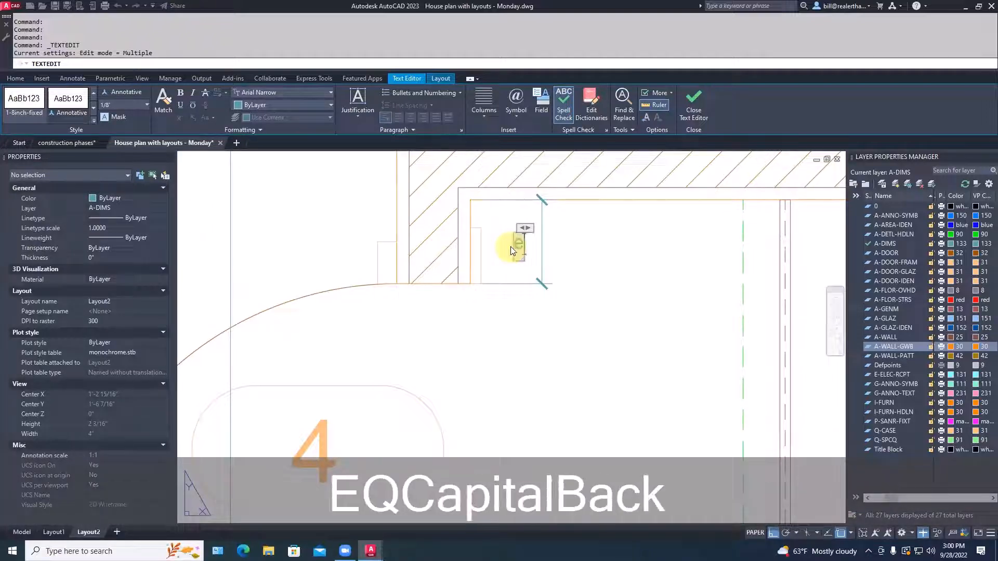
type("EQ")
key("Return")
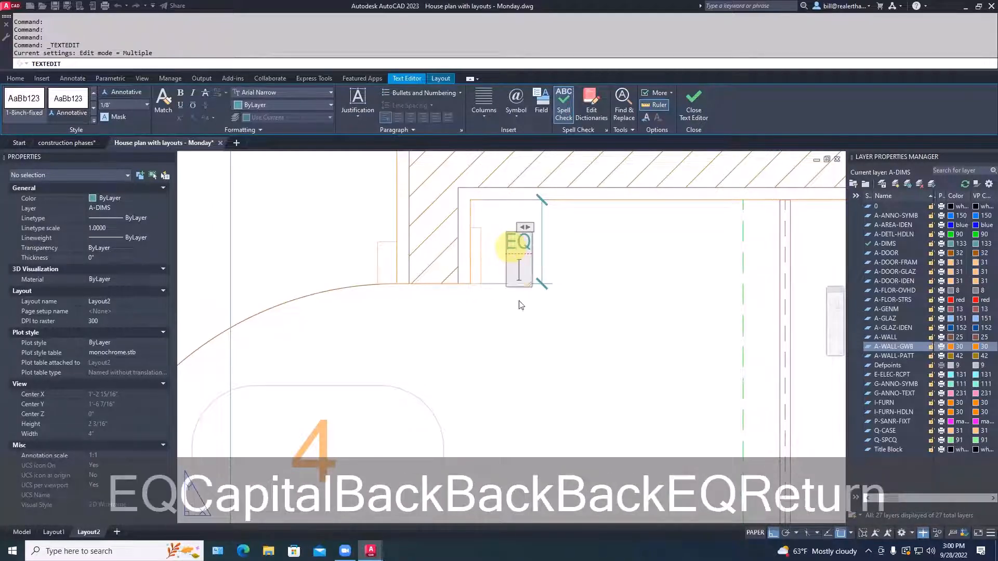
left_click(519, 328)
Step: Replace the text of the lower jamb offset dimension inside the closet with EQ
scroll(542, 327, "down", 2)
scroll(541, 327, "down", 2)
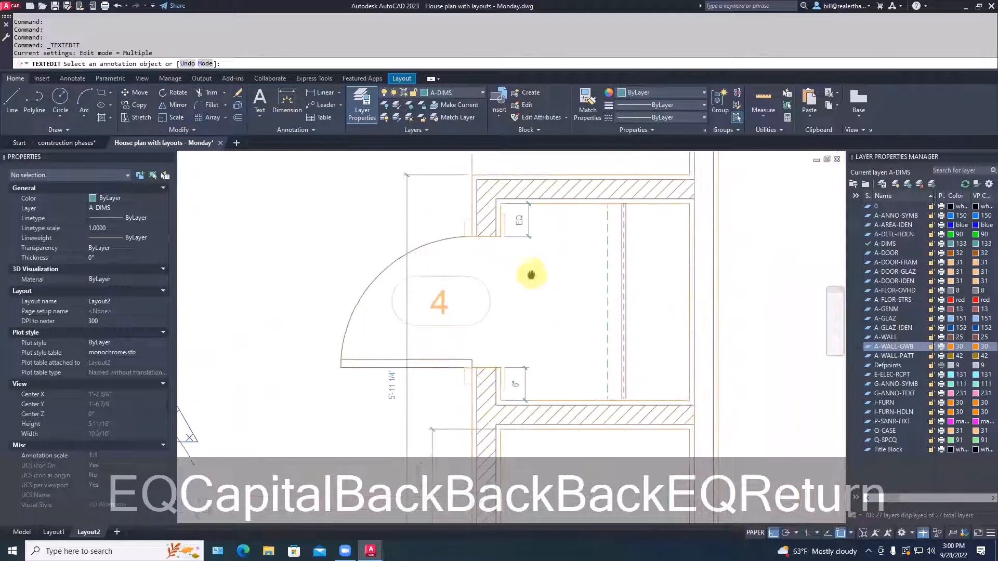
left_click(516, 362)
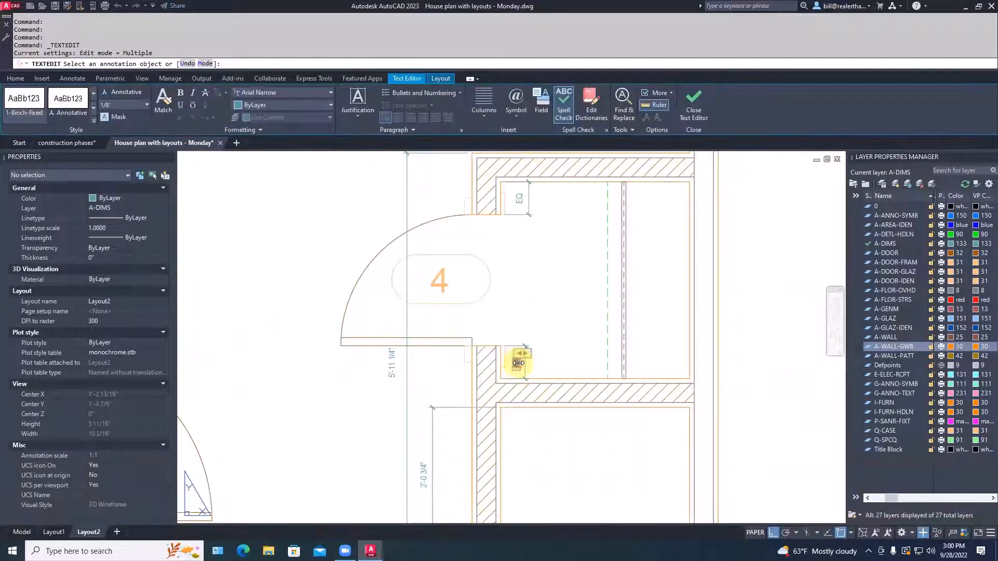
type("EQ")
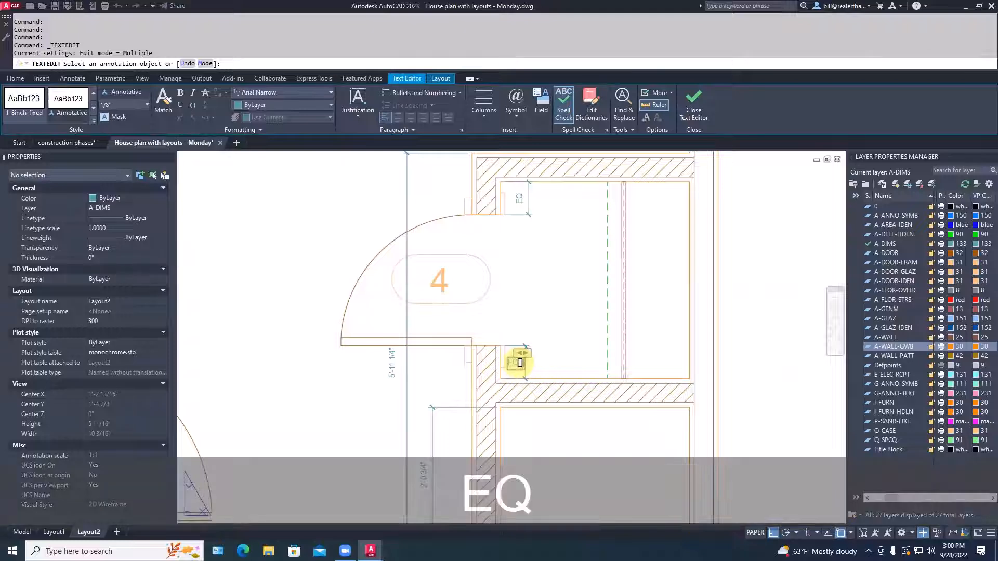
key("Delete")
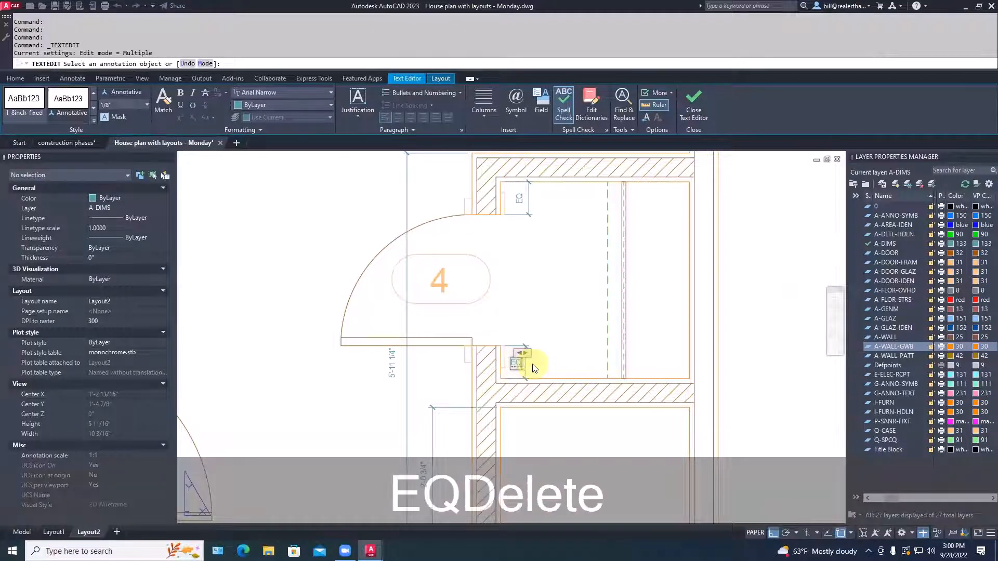
left_click(538, 364)
key("Escape")
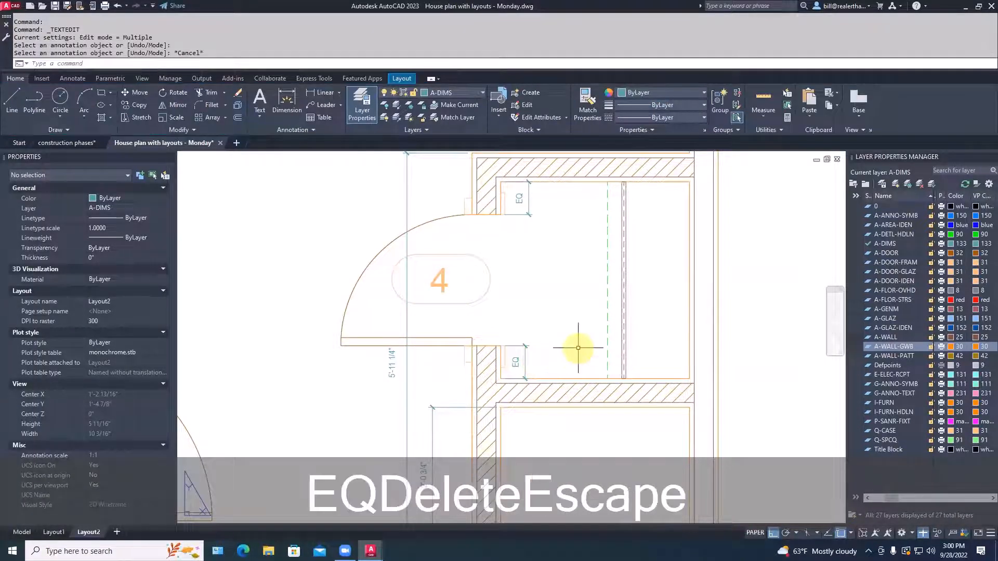
Step: Erase the two short reference lines beside the text of the horizontal dimension above the closet
scroll(579, 347, "down", 2)
middle_click_drag(578, 348, 569, 335)
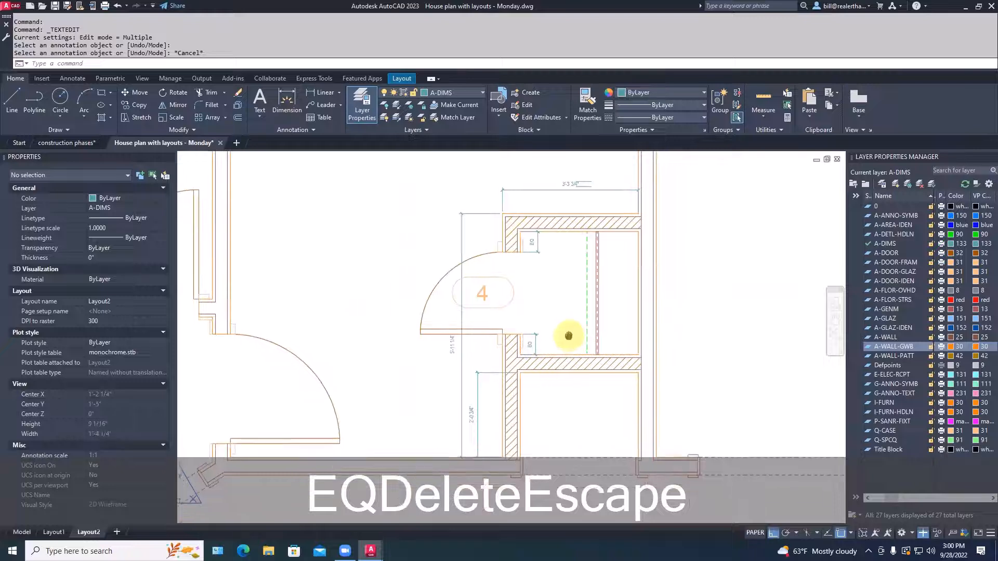
type("E")
key("space")
left_click(588, 182)
left_click(586, 182)
key("space")
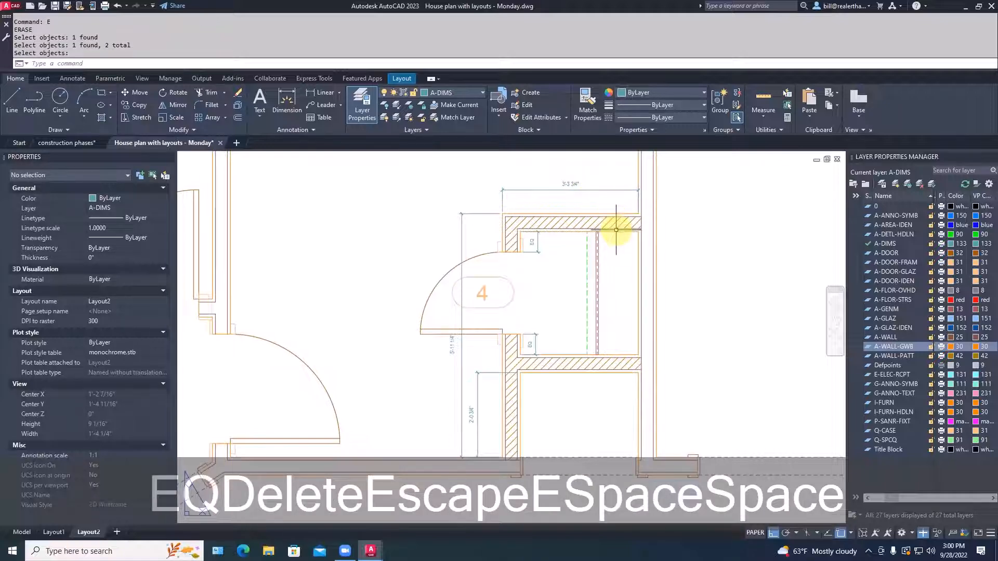
Step: Erase the horizontal dimension above the closet's top wall
scroll(616, 230, "down", 2)
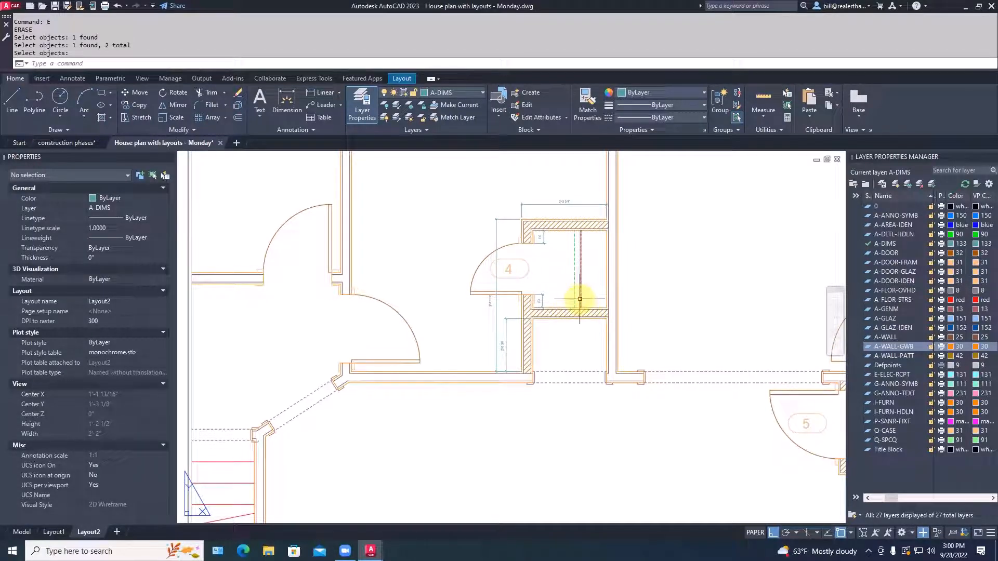
key("Escape")
type("e")
key("space")
left_click(573, 205)
key("space")
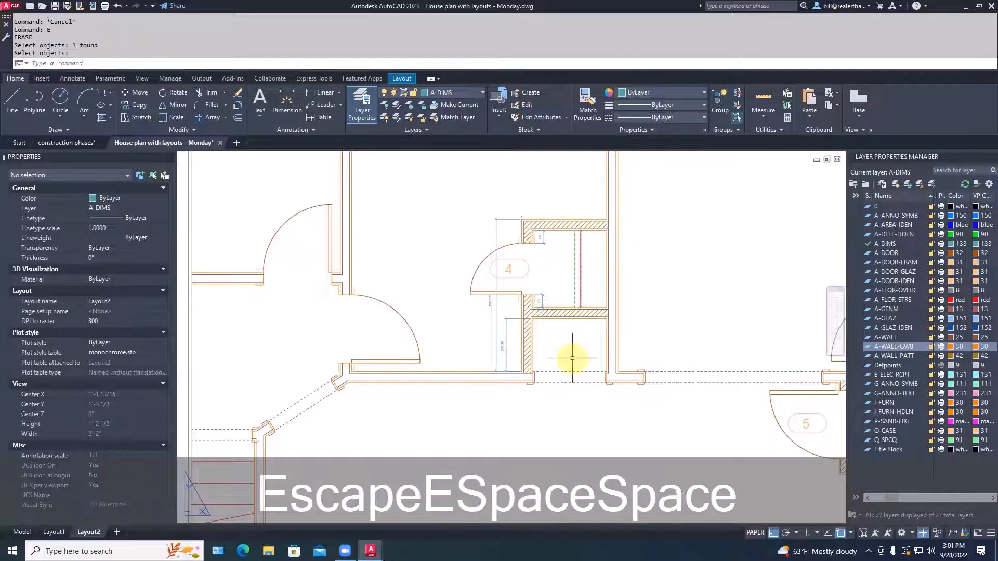
Step: Dimension the inside width of the alcove below the closet, placing the horizontal dimension just beneath the alcove's top wall
scroll(561, 310, "up", 5)
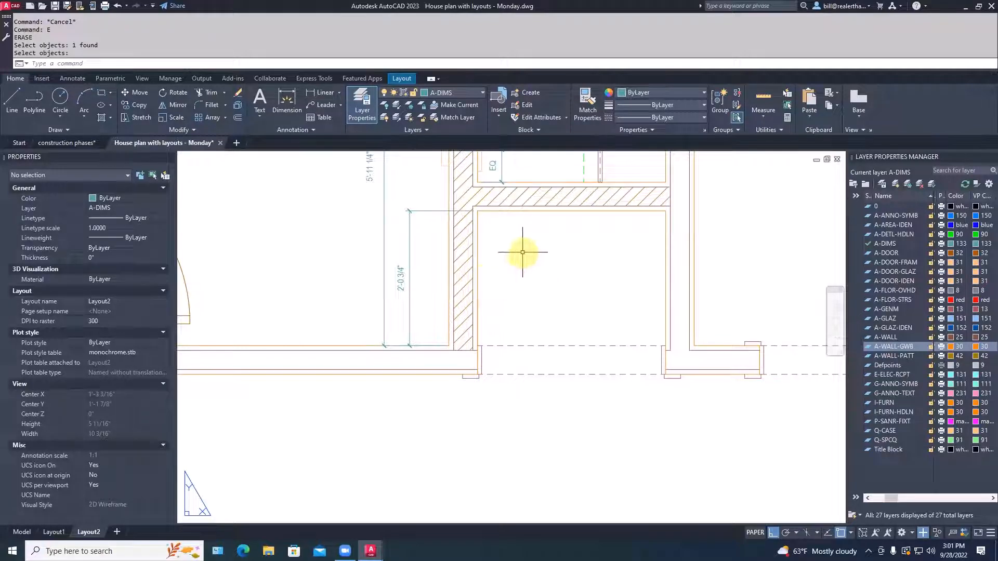
type("DIM")
key("space")
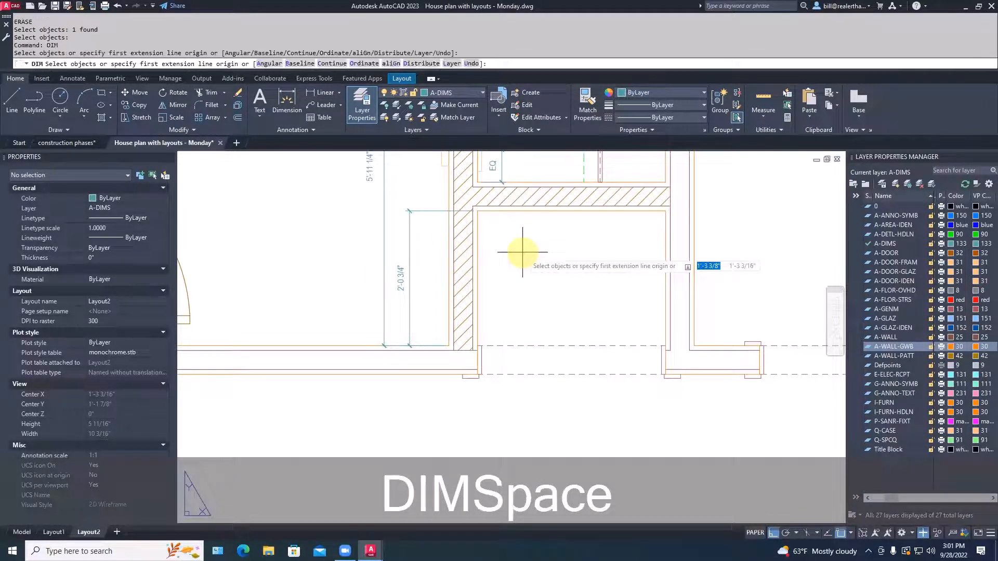
left_click(473, 210)
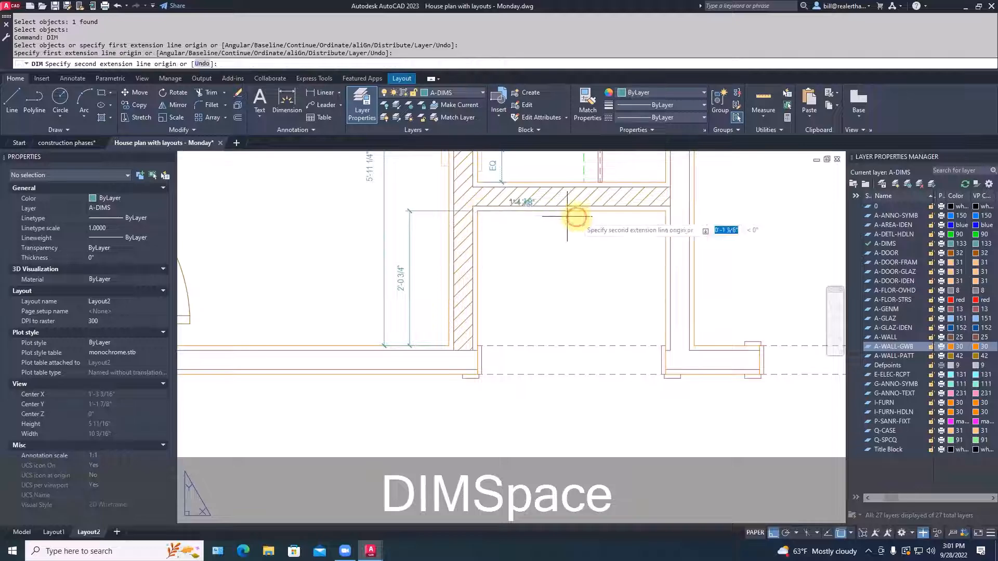
left_click(665, 210)
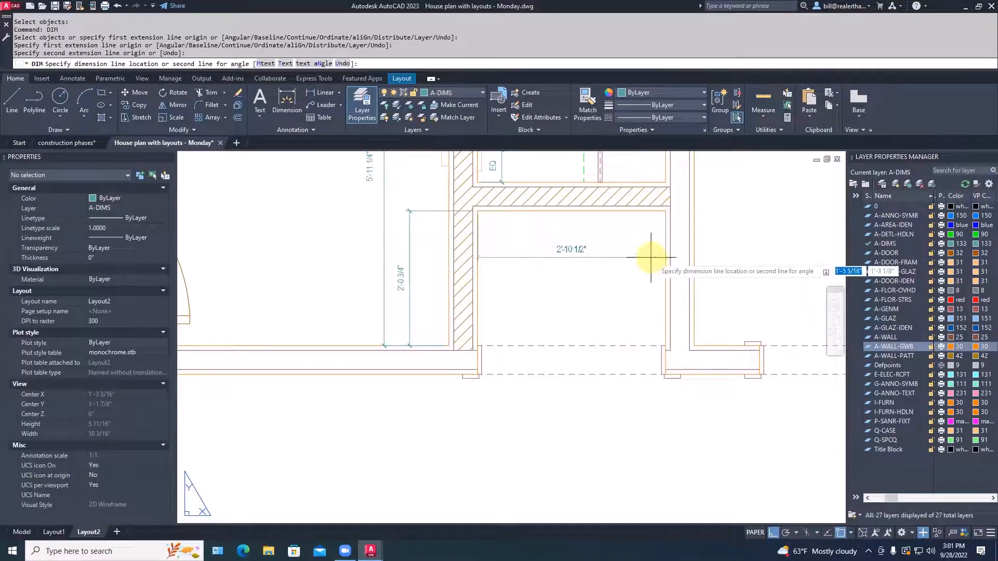
left_click(650, 255)
key("Escape")
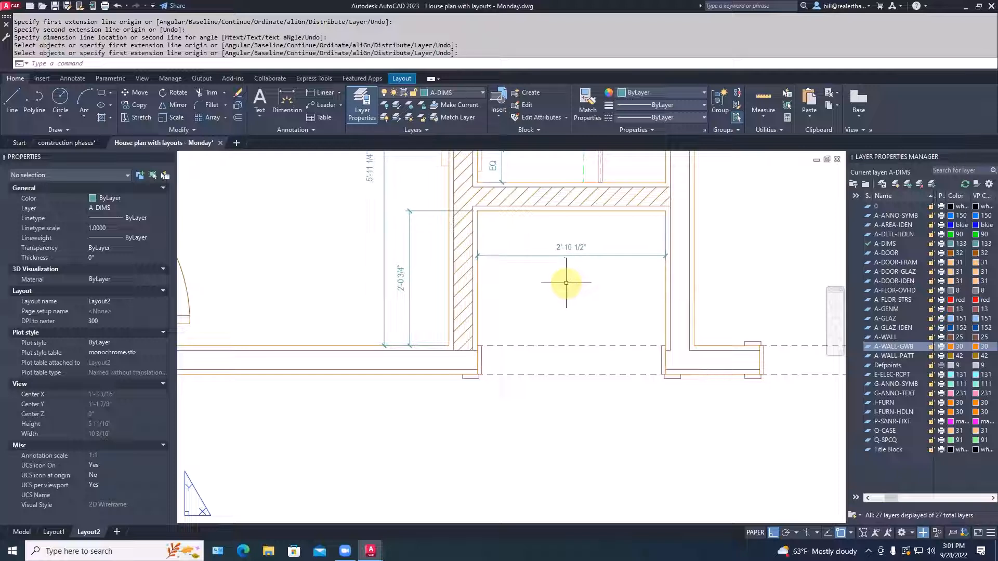
key("Escape")
Step: Override the text of the horizontal dimension in the alcove below the closet with VERIFY <> MINIMUM on a single line
left_click(576, 247)
double_click(577, 247)
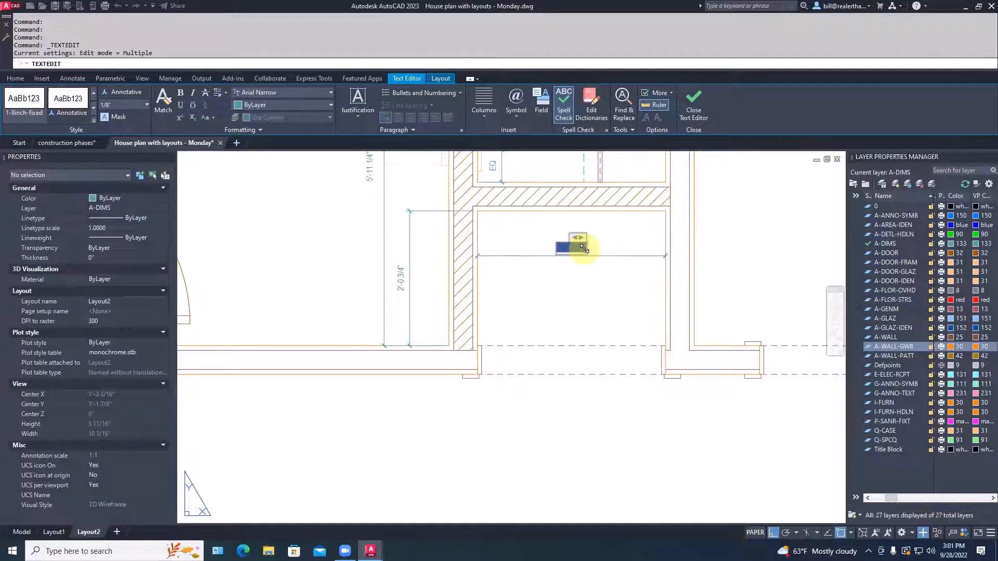
type("VERIFY")
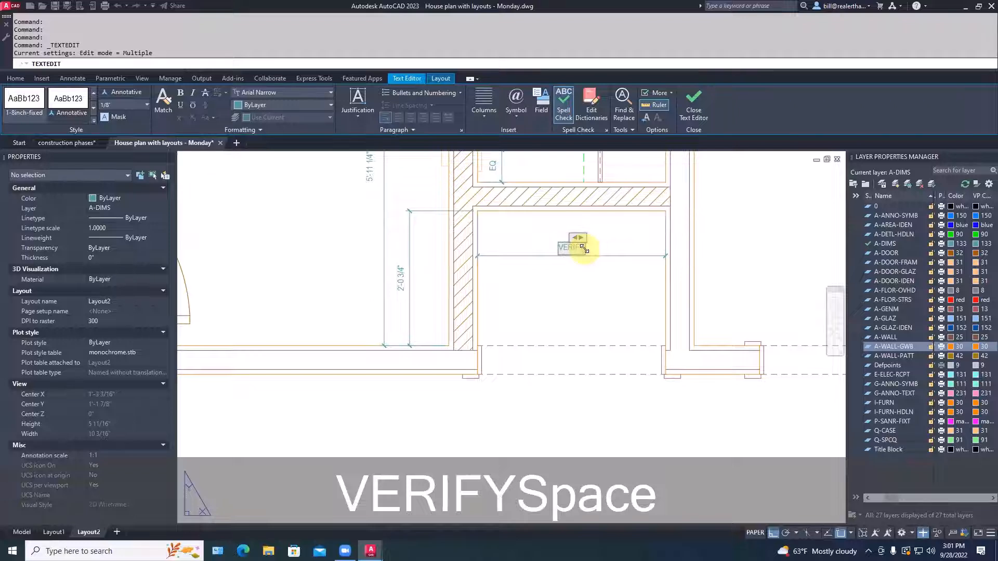
type(" <>")
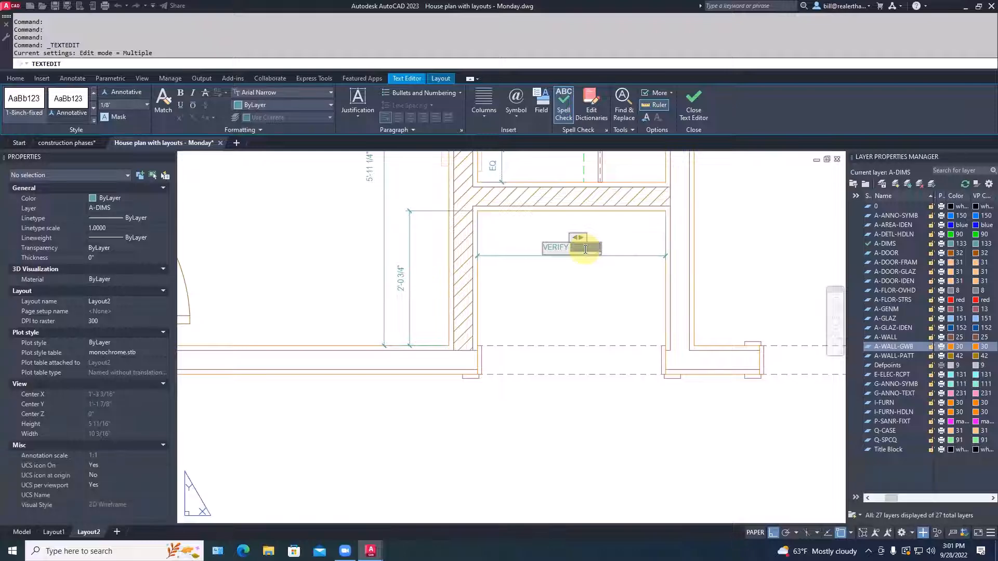
type(" MINIMUM")
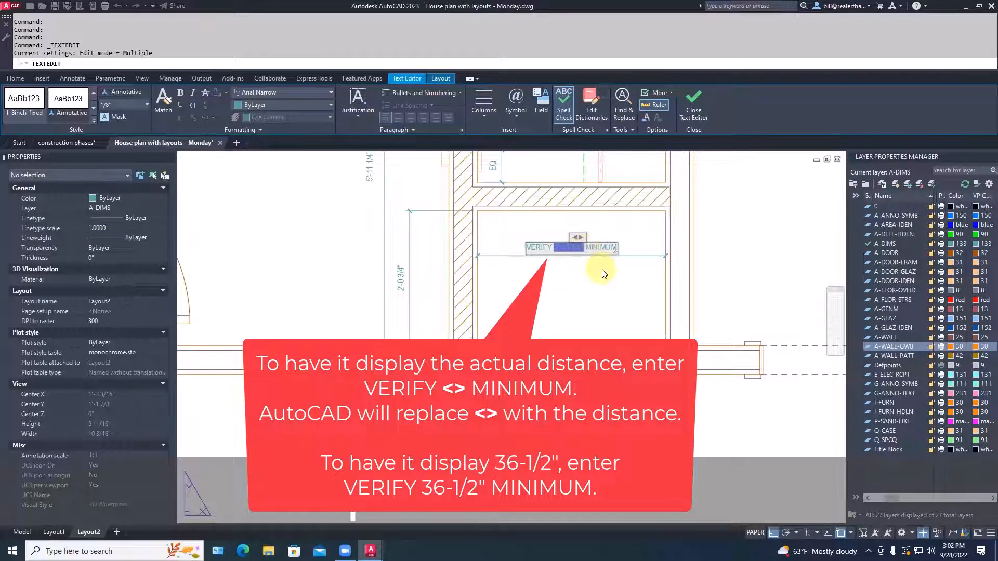
key("shift+Return")
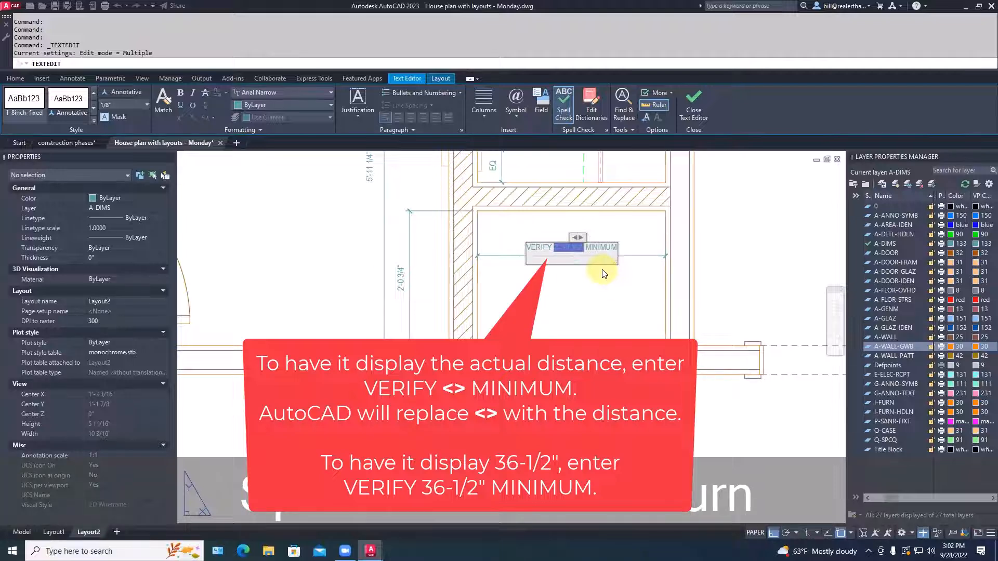
key("BackSpace")
key("Return")
key("Return")
key("BackSpace")
key("BackSpace")
left_click(632, 292)
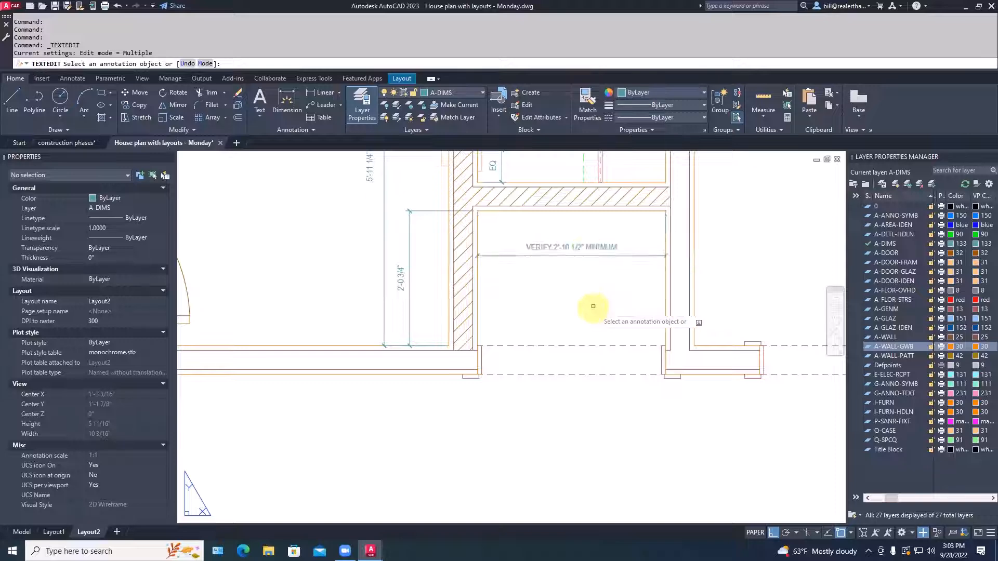
key("Escape")
Step: Dimension horizontally from the plan's lower-right interior wall corner to the midpoint of the nearest window B, placing the dimension just inside the bottom wall
scroll(590, 321, "down", 6)
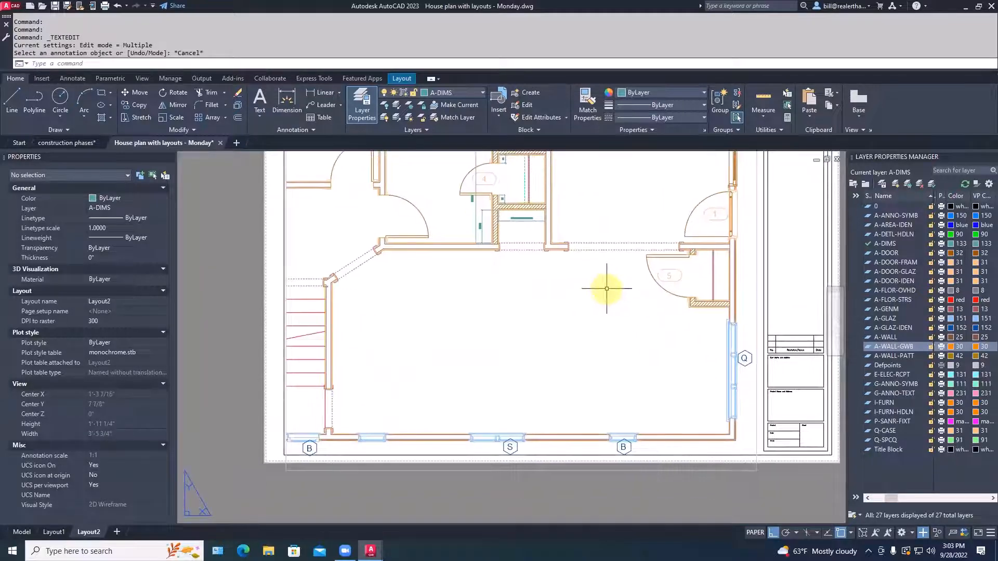
scroll(694, 430, "up", 2)
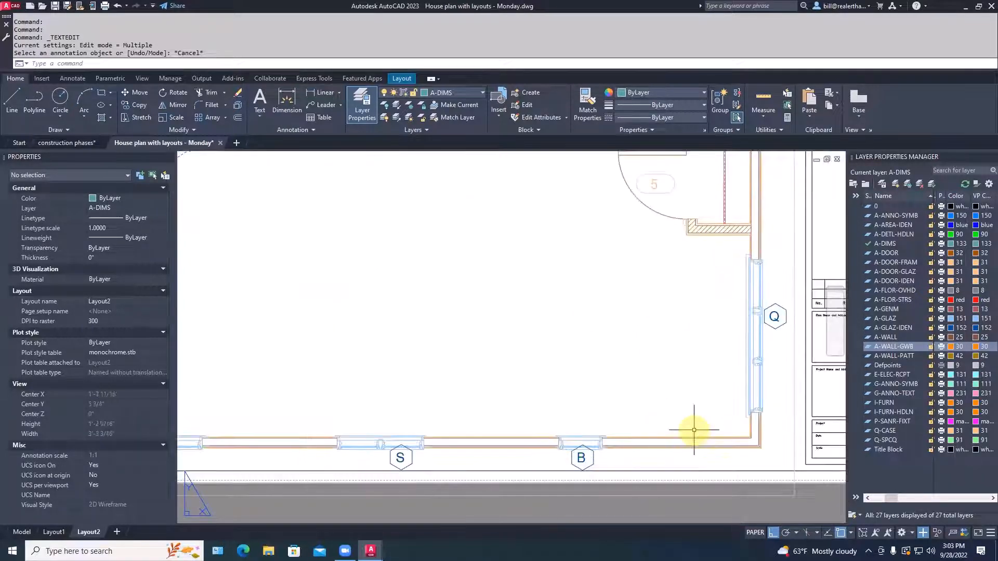
type("DIM")
key("Return")
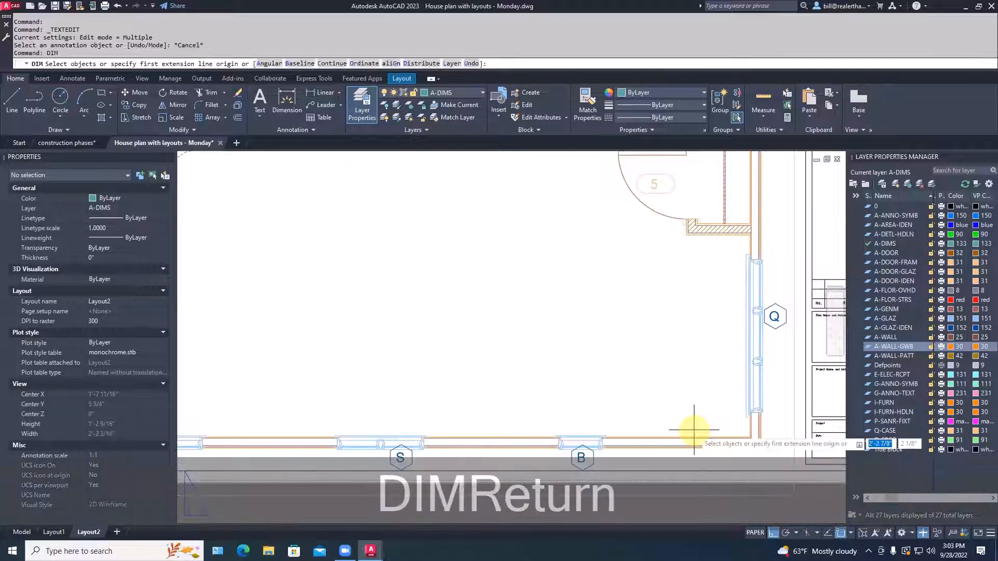
scroll(751, 439, "up", 4)
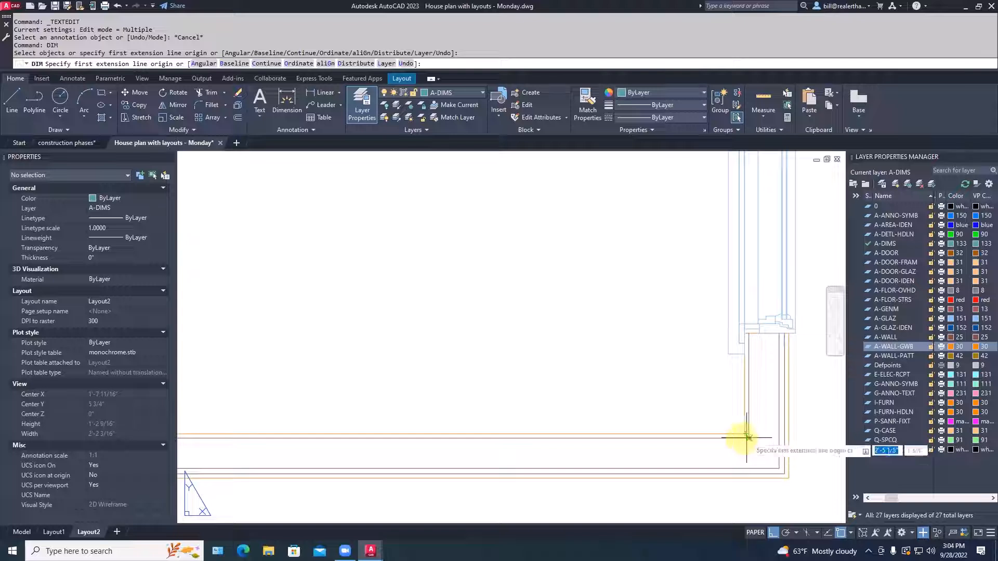
left_click(749, 438)
scroll(640, 398, "down", 4)
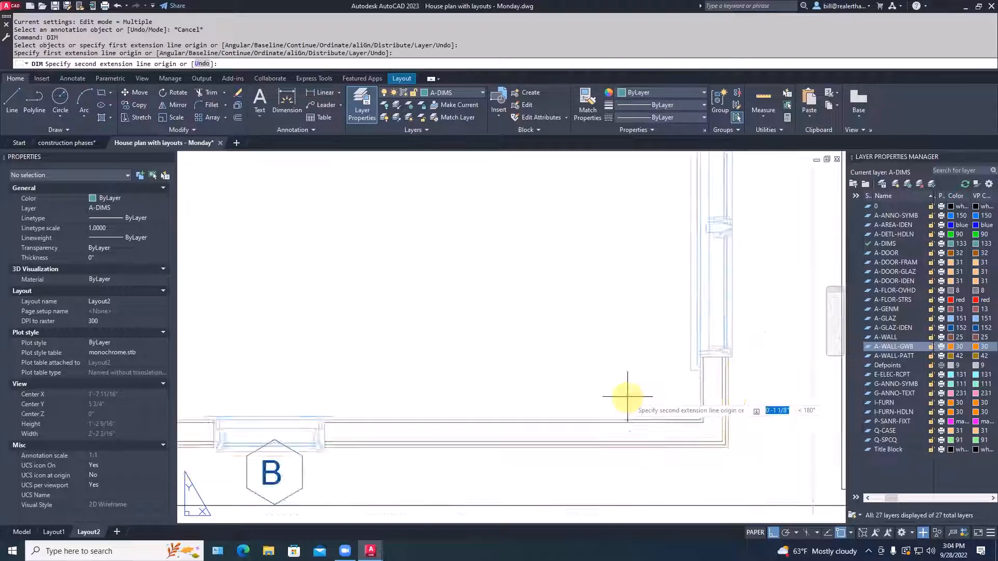
scroll(639, 405, "up", 5)
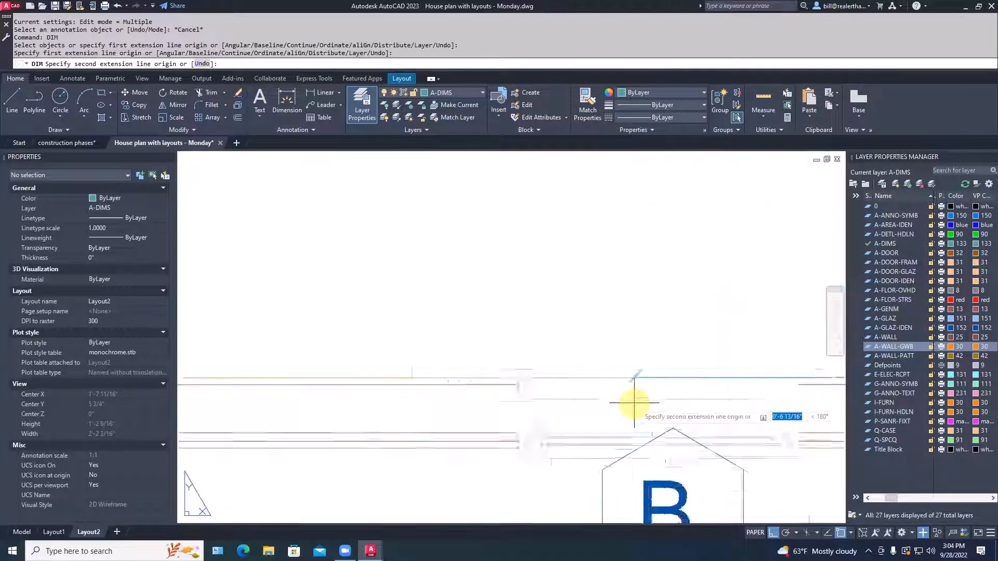
scroll(666, 348, "down", 2)
scroll(637, 385, "up", 2)
middle_click_drag(654, 393, 603, 334)
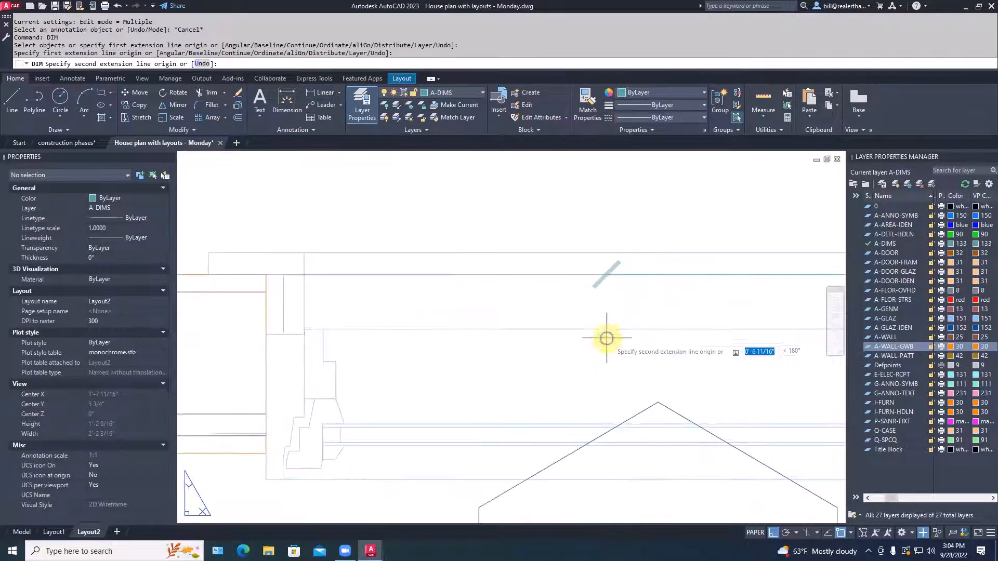
right_click(634, 314, "shift")
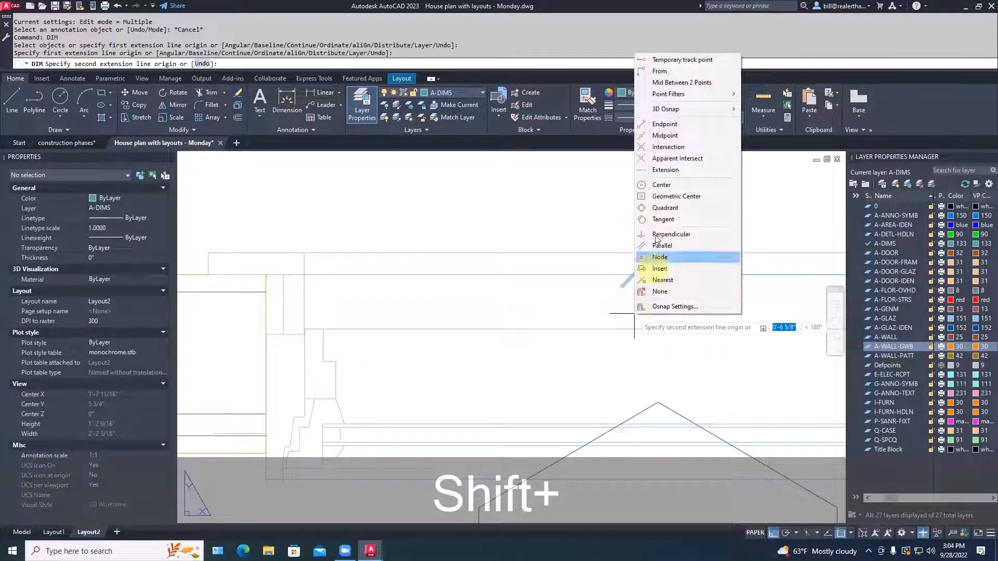
left_click(665, 136)
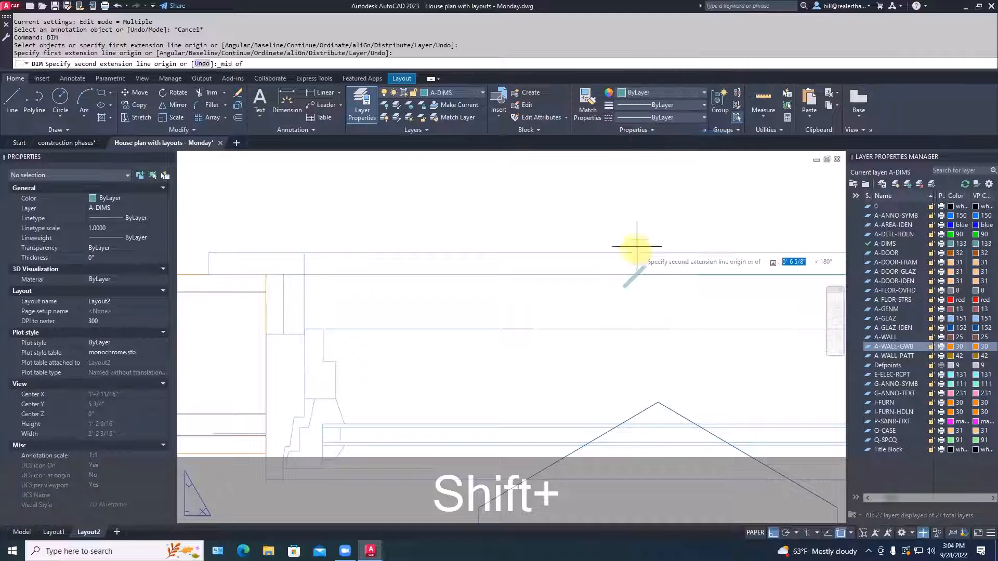
left_click(623, 274)
scroll(627, 254, "down", 5)
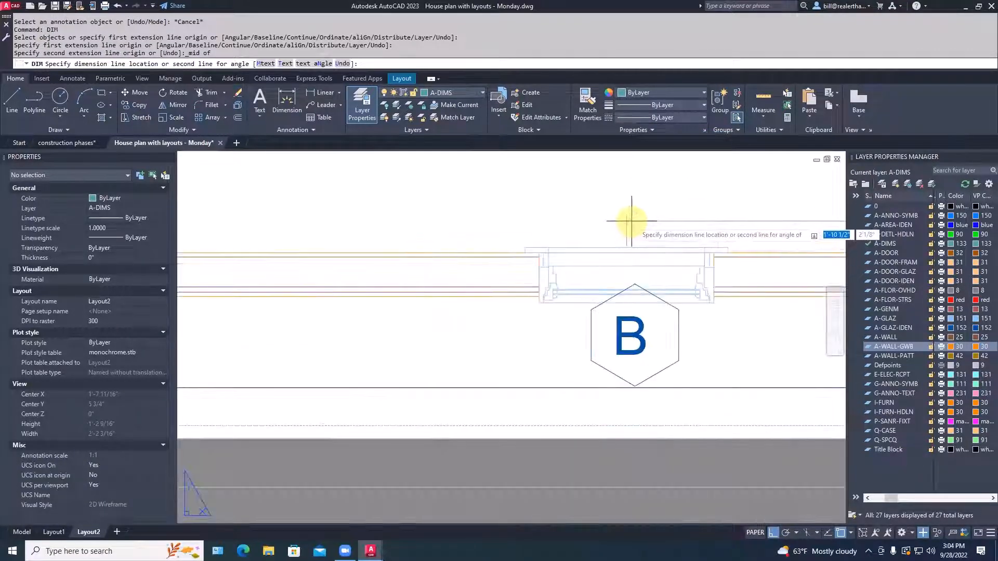
left_click(632, 213)
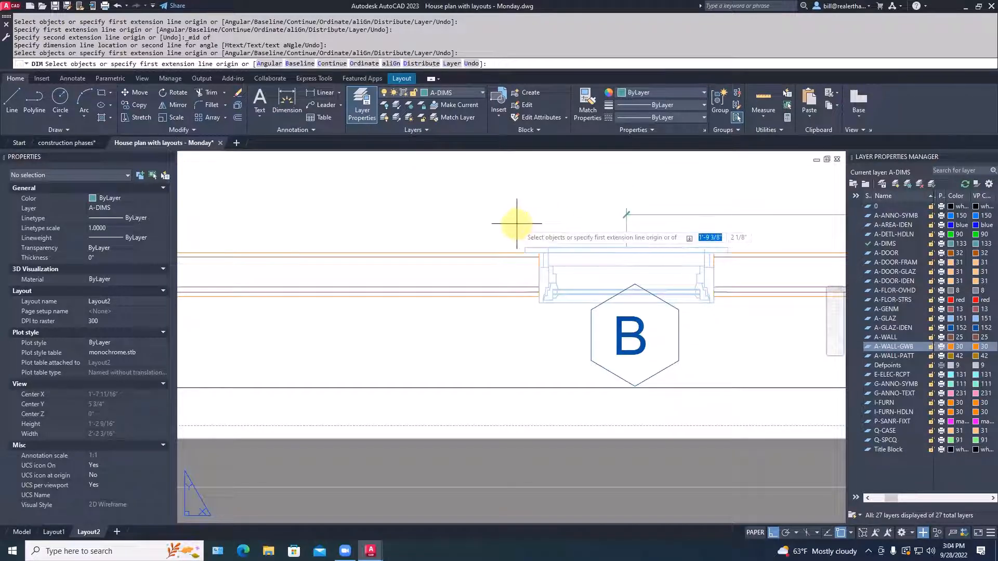
middle_click_drag(517, 223, 590, 241)
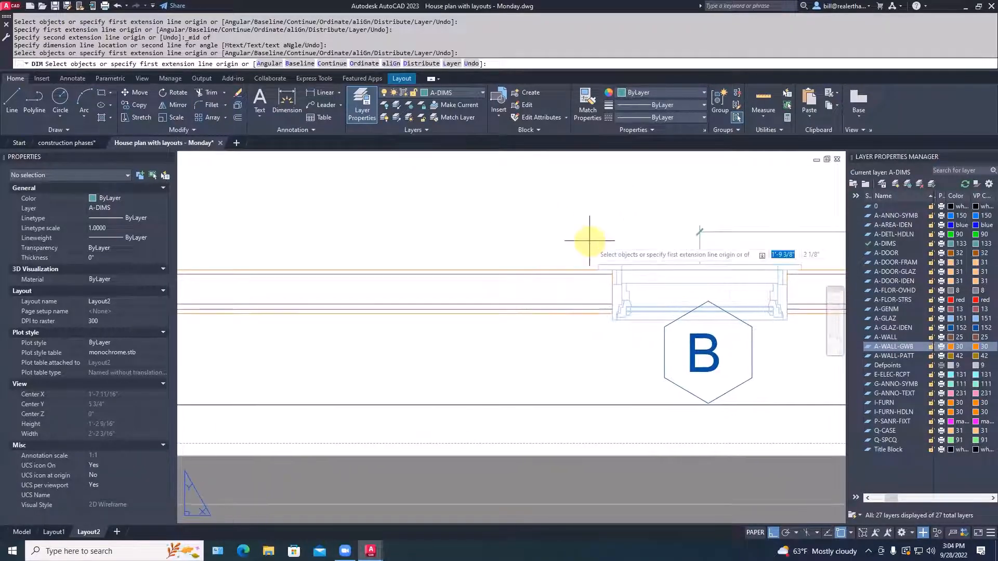
key("Escape")
Step: Add Midpoint to the running object snaps
scroll(620, 241, "down", 5)
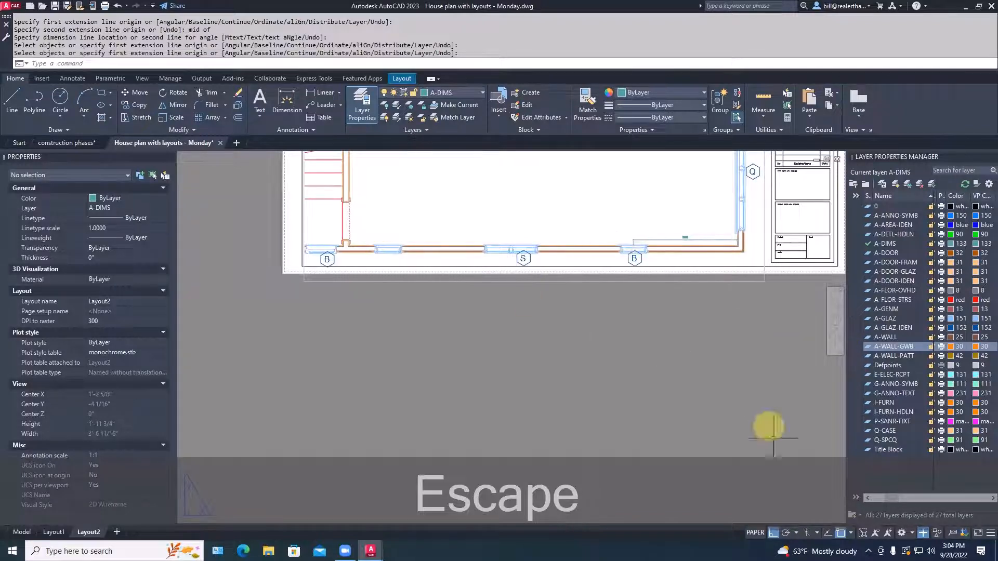
left_click(851, 537)
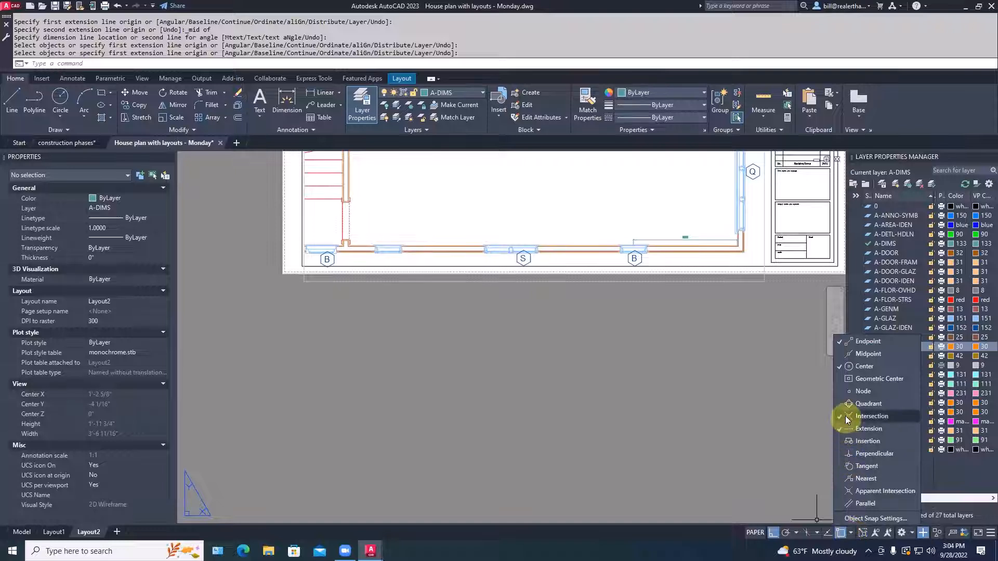
left_click(842, 354)
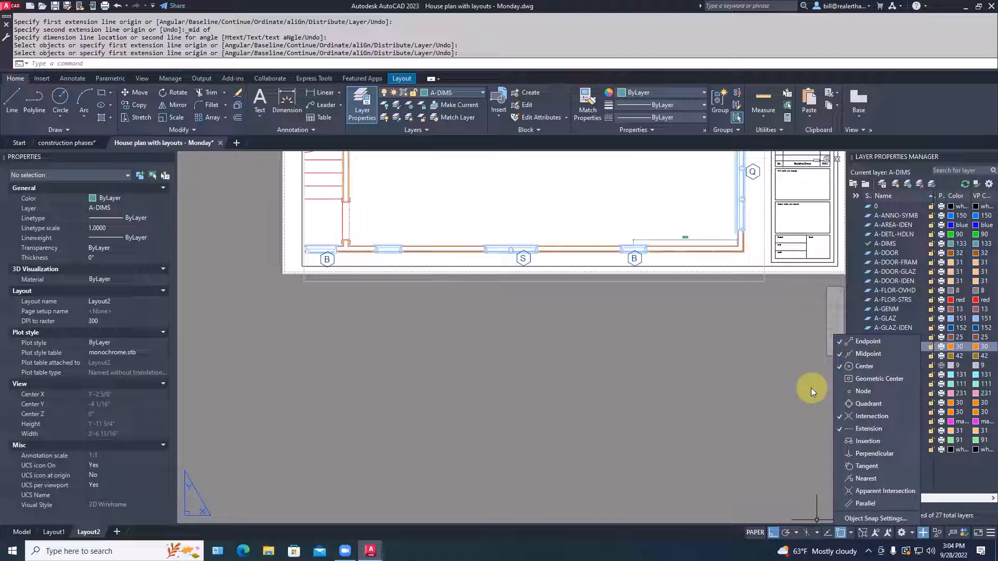
Step: Add a linear dimension from the midpoint of that window B to the middle of window S, aligned with the previous dimension
scroll(656, 246, "up", 10)
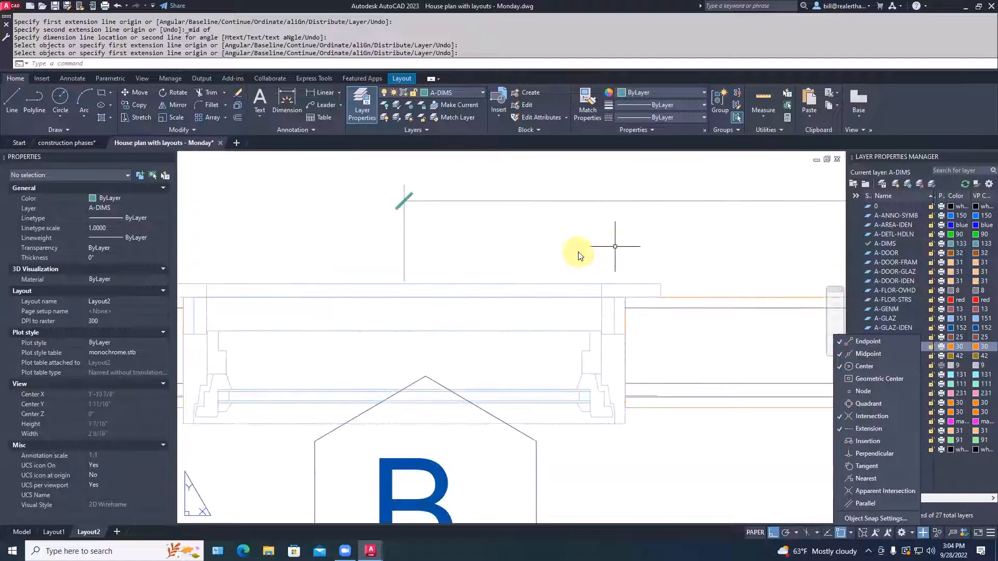
left_click(321, 93)
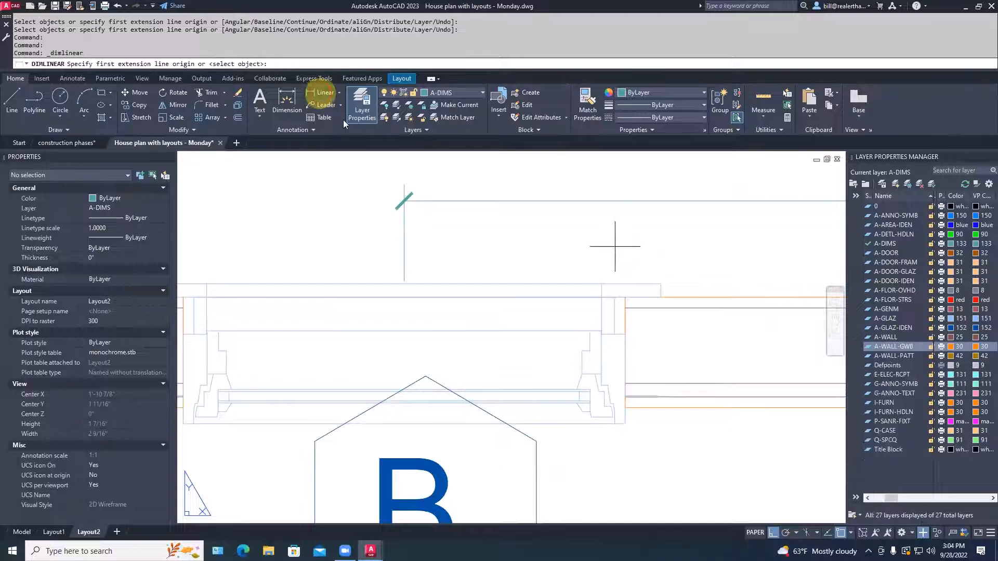
left_click(404, 297)
scroll(424, 282, "down", 6)
scroll(428, 283, "down", 2)
middle_click_drag(428, 283, 542, 284)
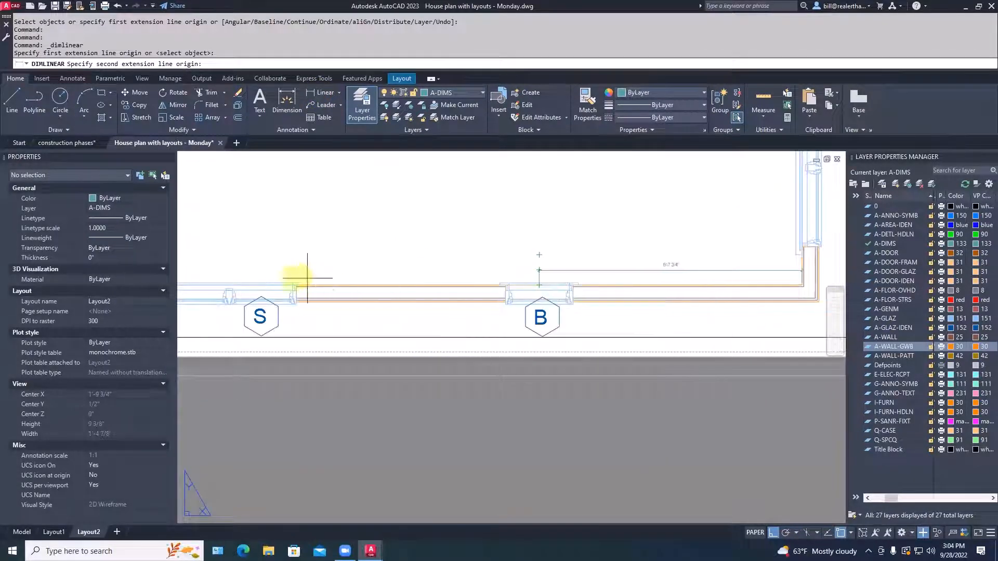
left_click(230, 284)
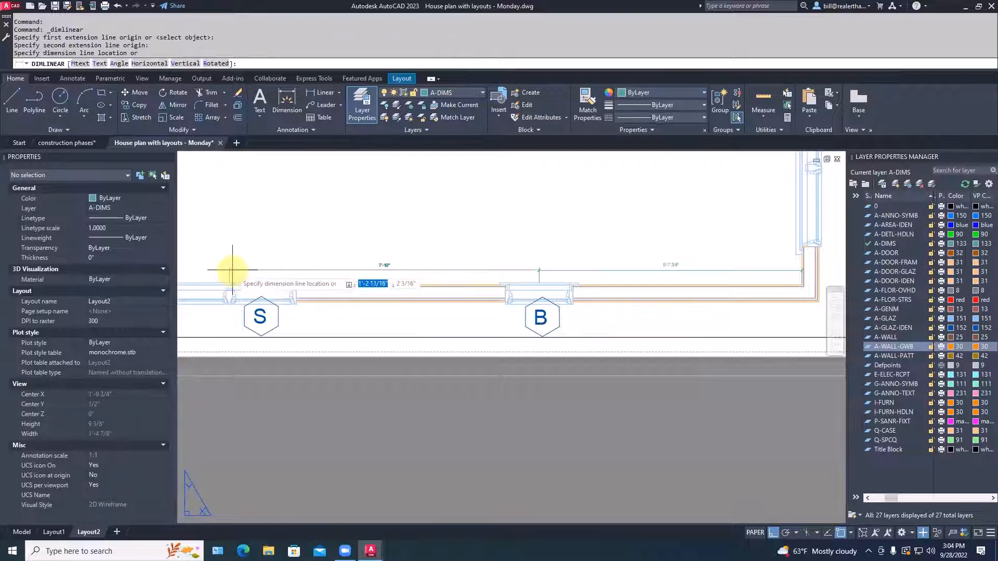
left_click(232, 270)
Step: Add a linear dimension from the middle of window S to the midpoint of the unlabeled window to its left, in line with the others
middle_click_drag(234, 271, 527, 267)
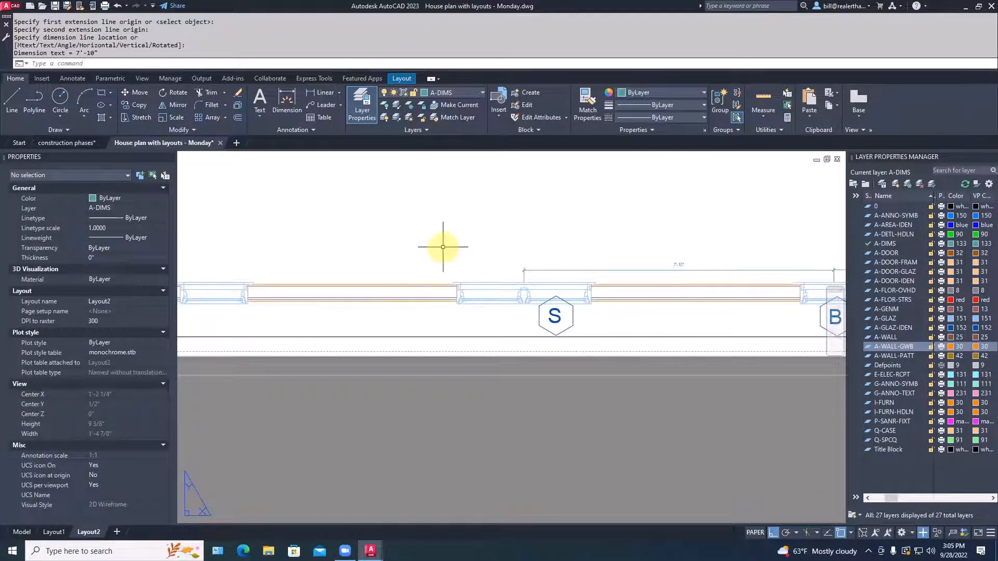
key("space")
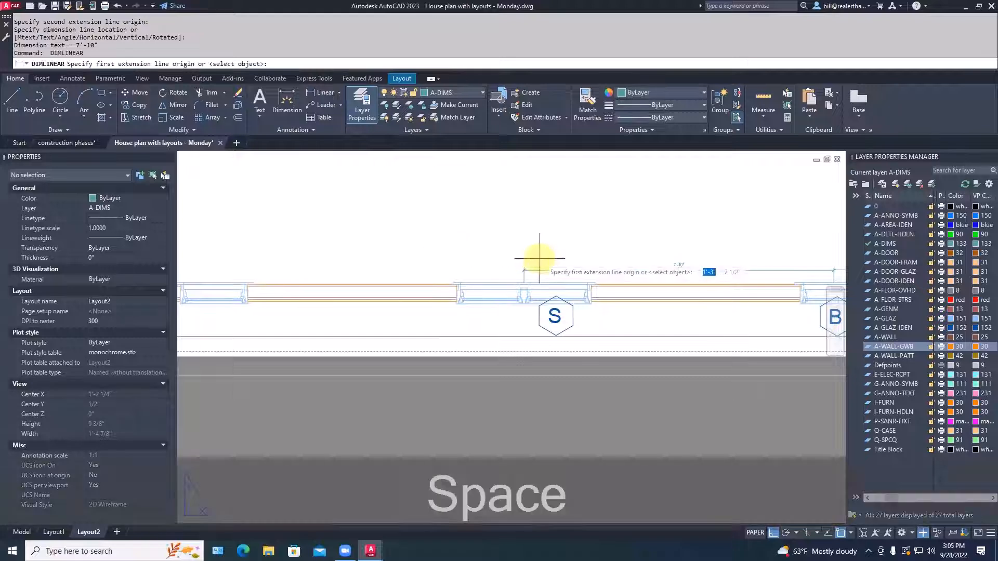
left_click(525, 281)
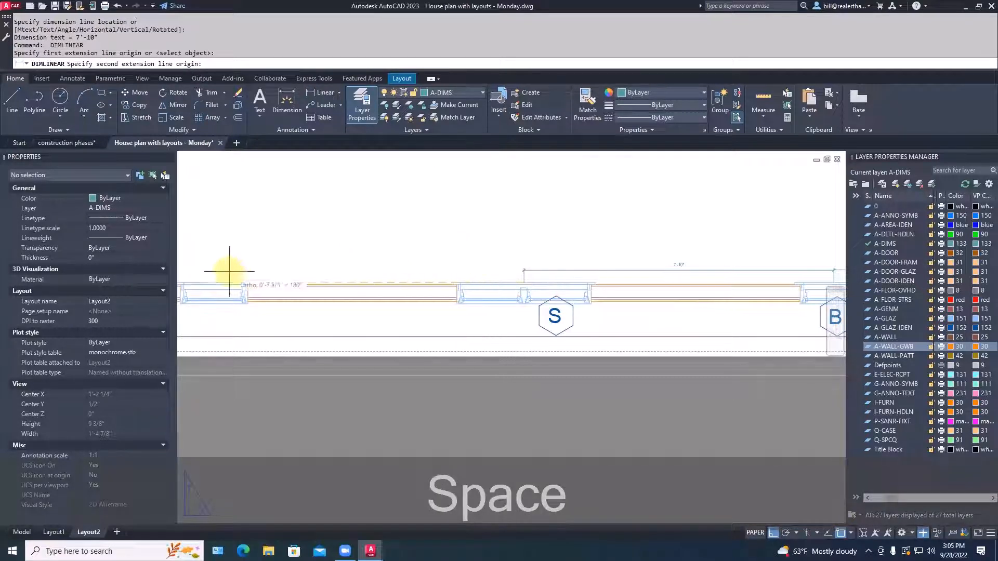
left_click(214, 285)
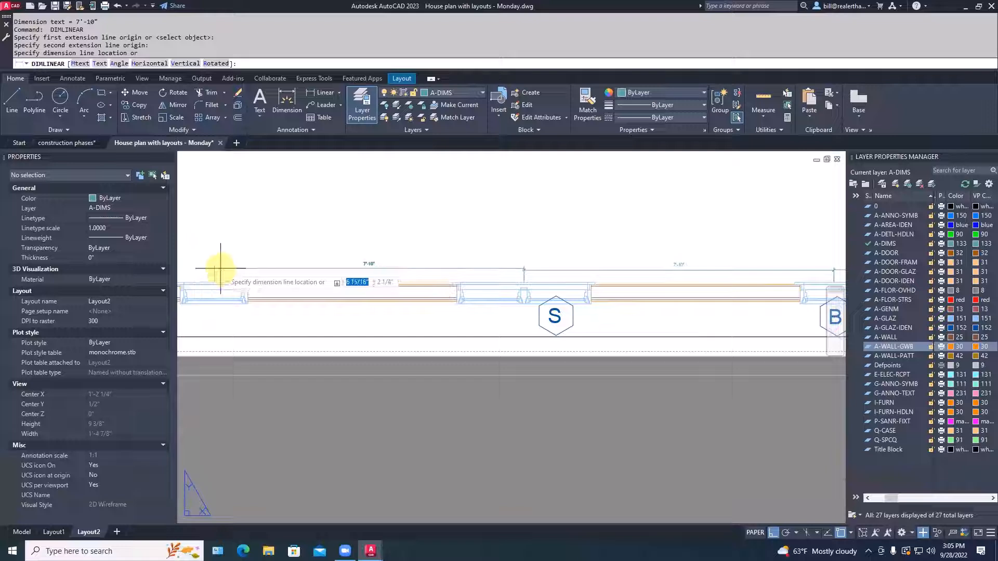
left_click(221, 270)
middle_click_drag(220, 270, 528, 277)
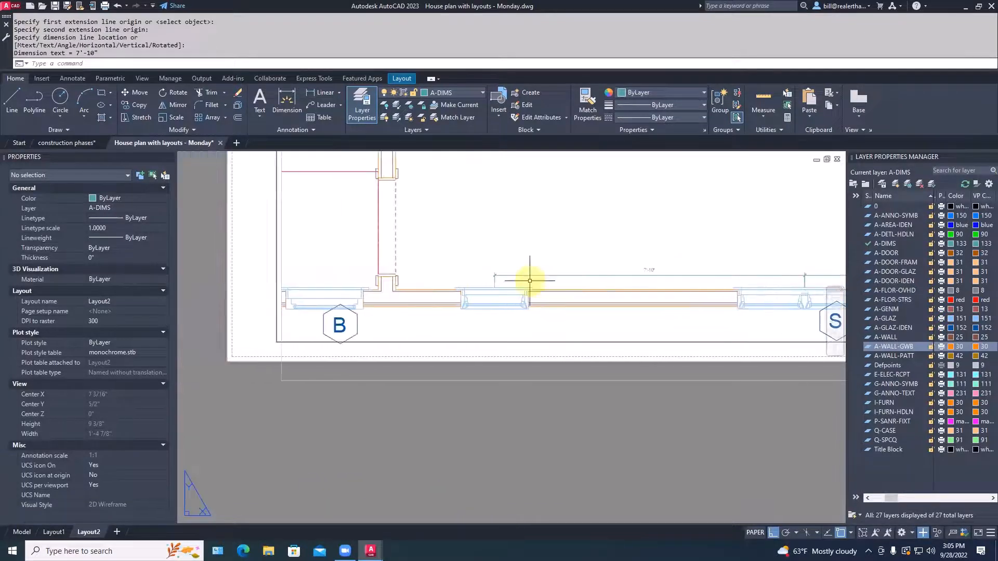
key("Escape")
scroll(466, 263, "down", 4)
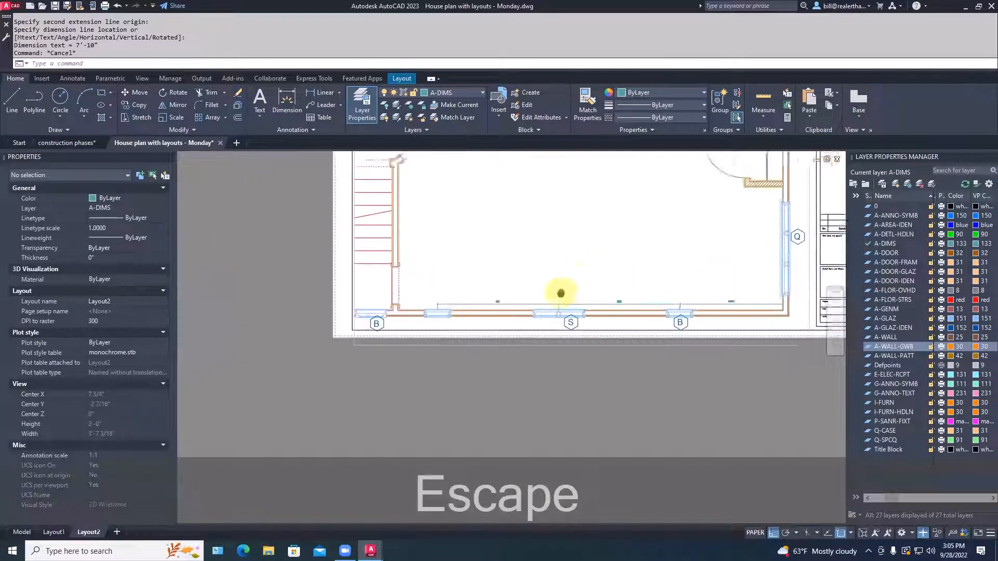